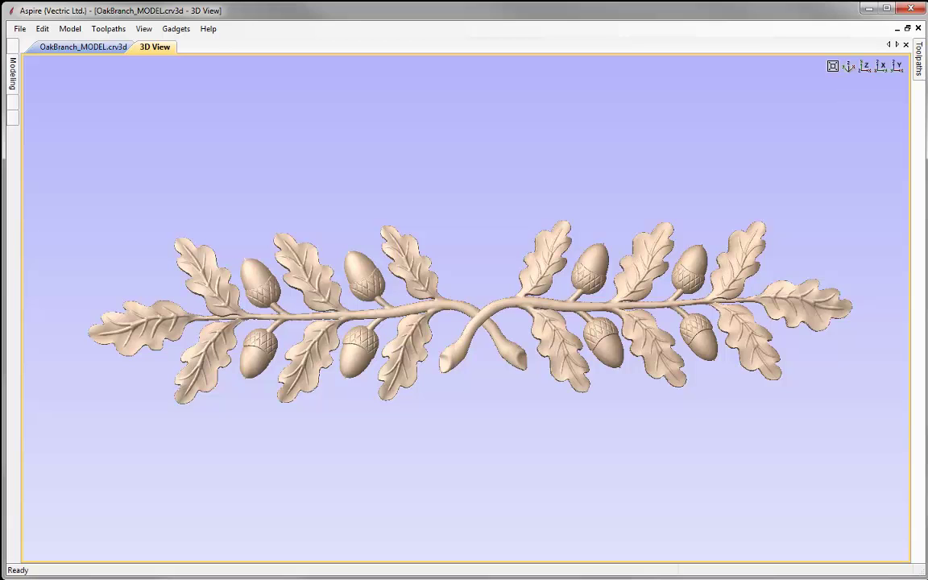
# Step: Close the open model and create a new 12 by 3 inch job with the XY datum at the center
pyautogui.click(20, 29)
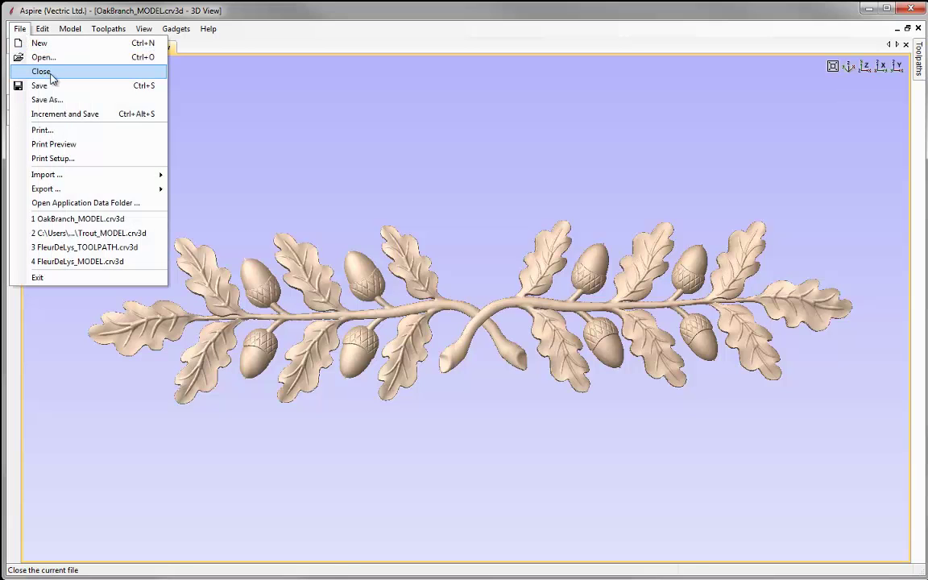
pyautogui.click(42, 71)
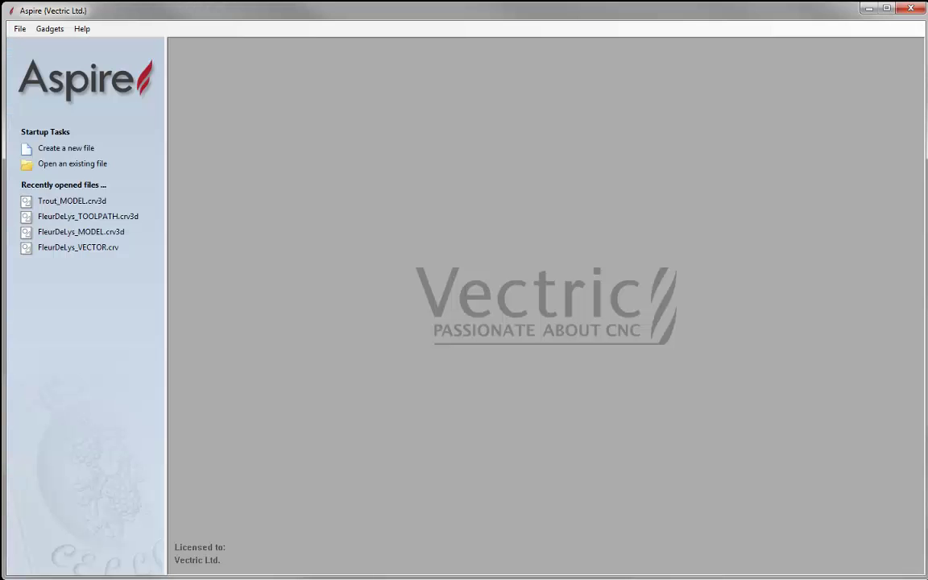
pyautogui.click(80, 148)
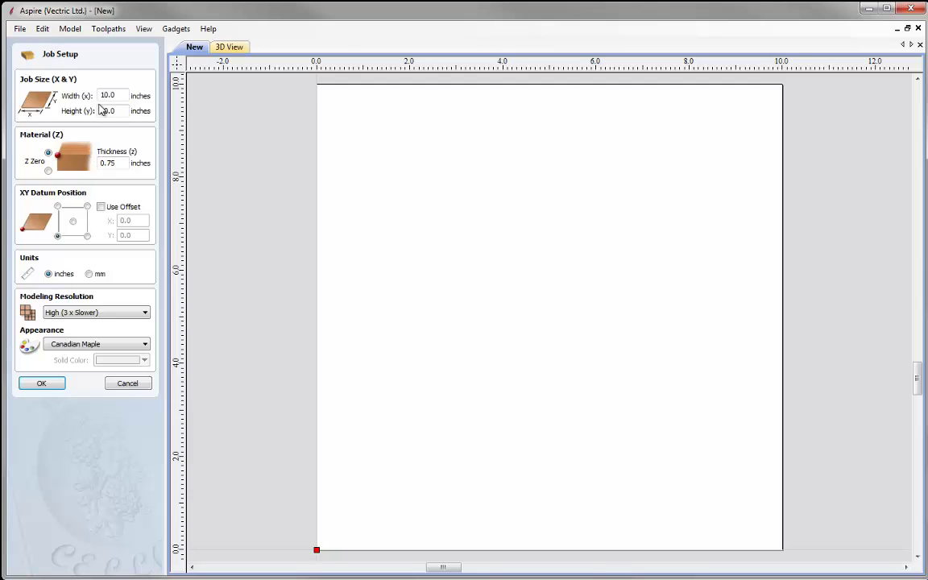
pyautogui.write('12')
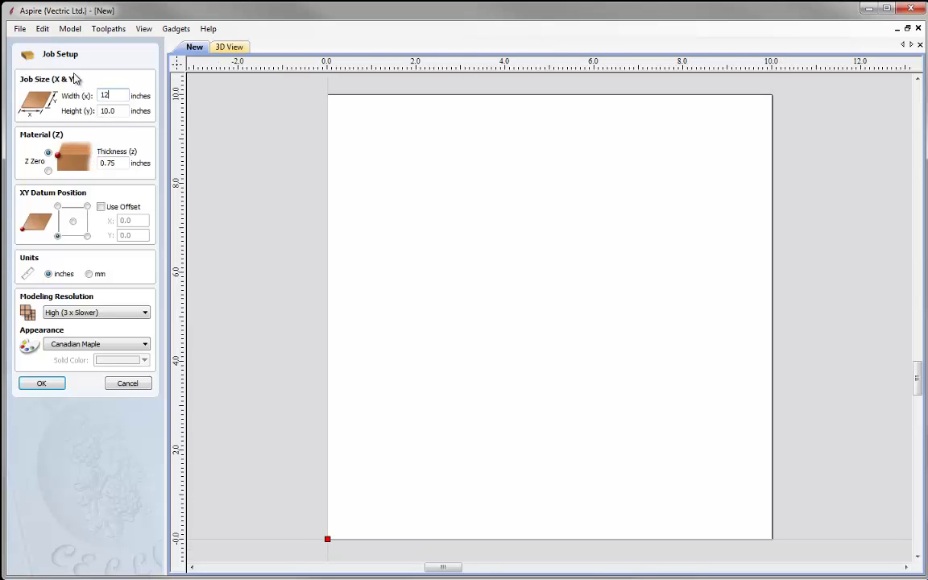
pyautogui.press('Tab')
pyautogui.write('3')
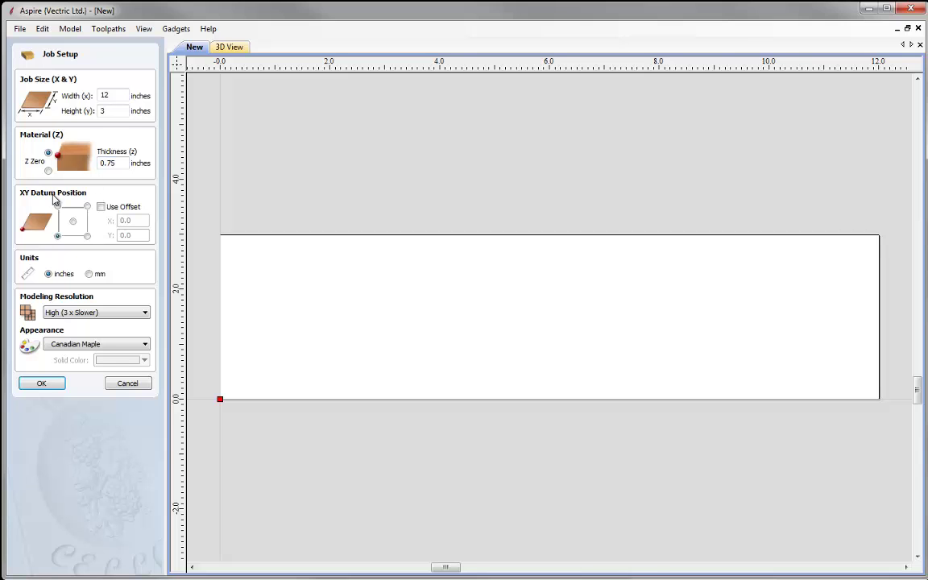
pyautogui.click(73, 222)
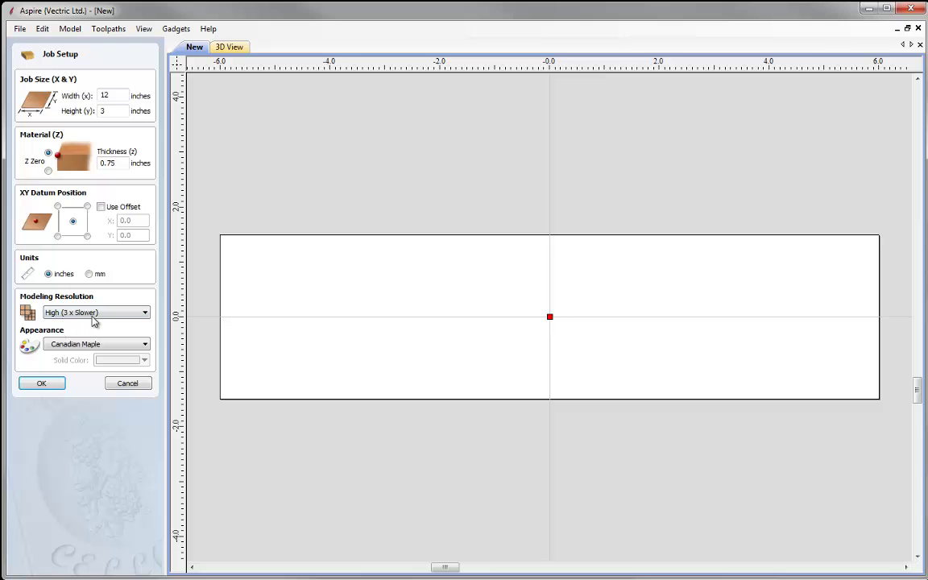
pyautogui.click(42, 384)
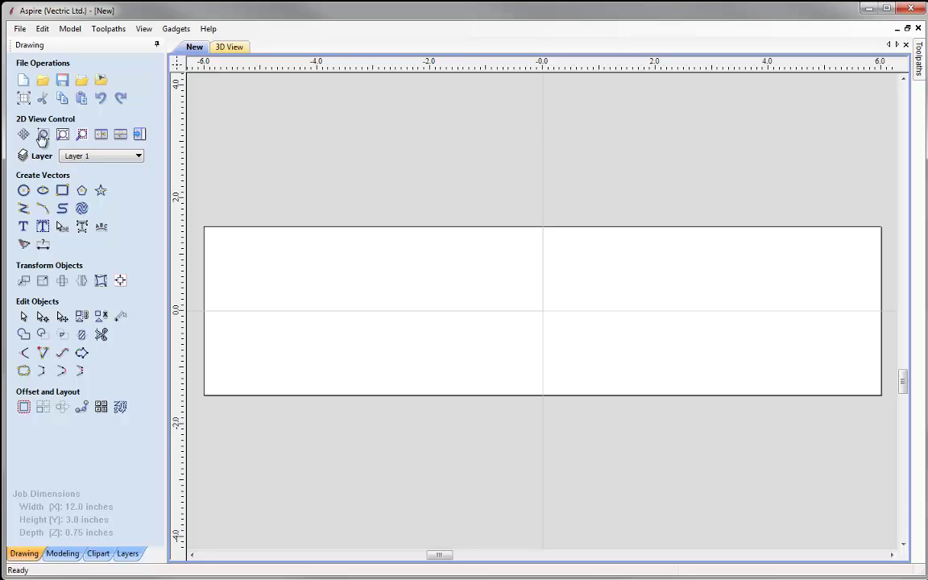
# Step: Import the bitmap Oak-Leaves-Sketch.jpg into the 2D drawing as a tracing reference
pyautogui.click(101, 81)
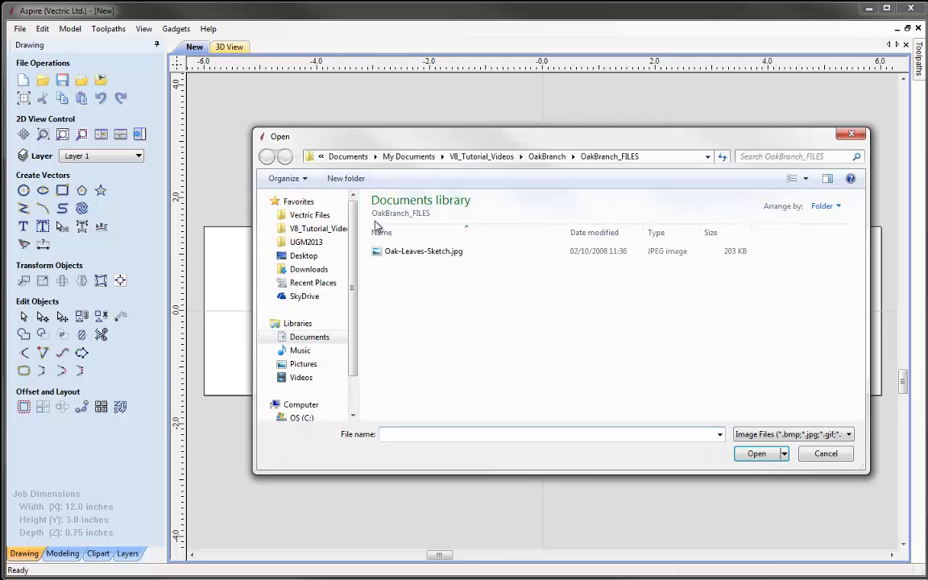
pyautogui.click(451, 254)
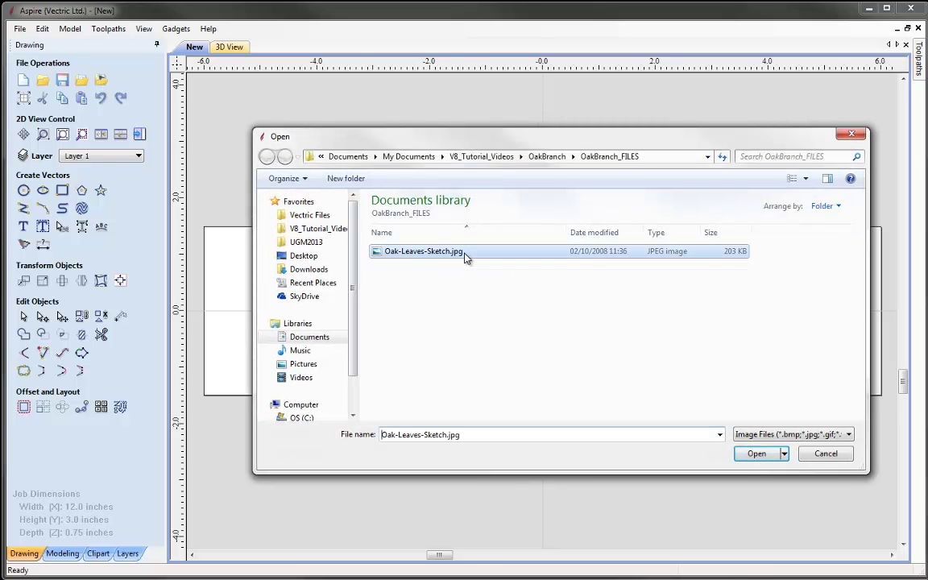
pyautogui.click(756, 455)
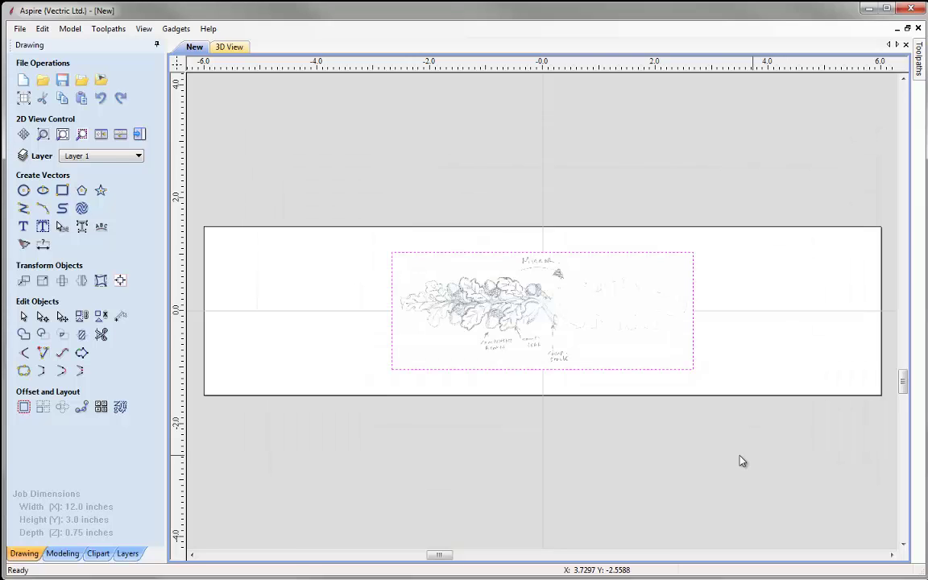
# Step: Resize the imported sketch proportionally about its center to a width of 12 inches
pyautogui.click(43, 281)
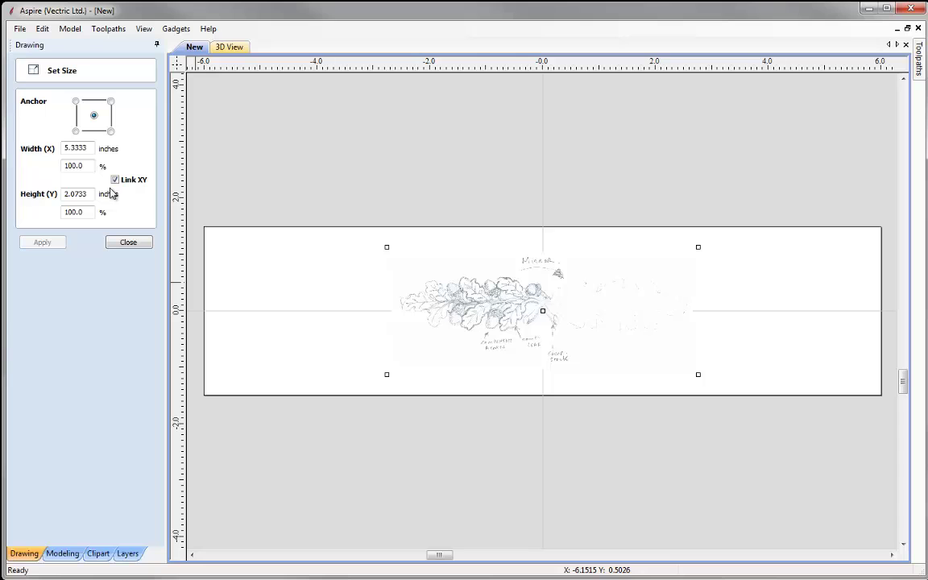
pyautogui.moveTo(87, 147); pyautogui.dragTo(51, 140)
pyautogui.write('12')
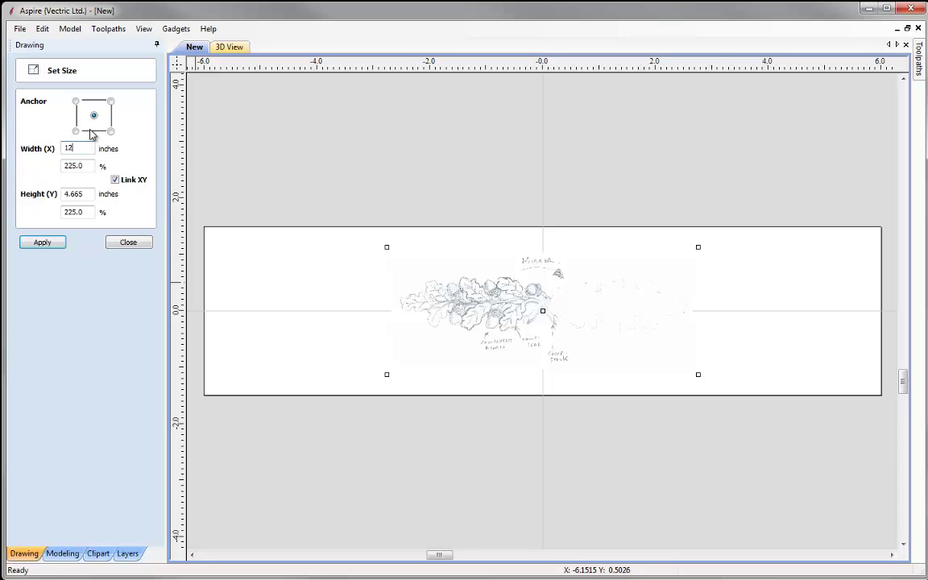
pyautogui.click(59, 242)
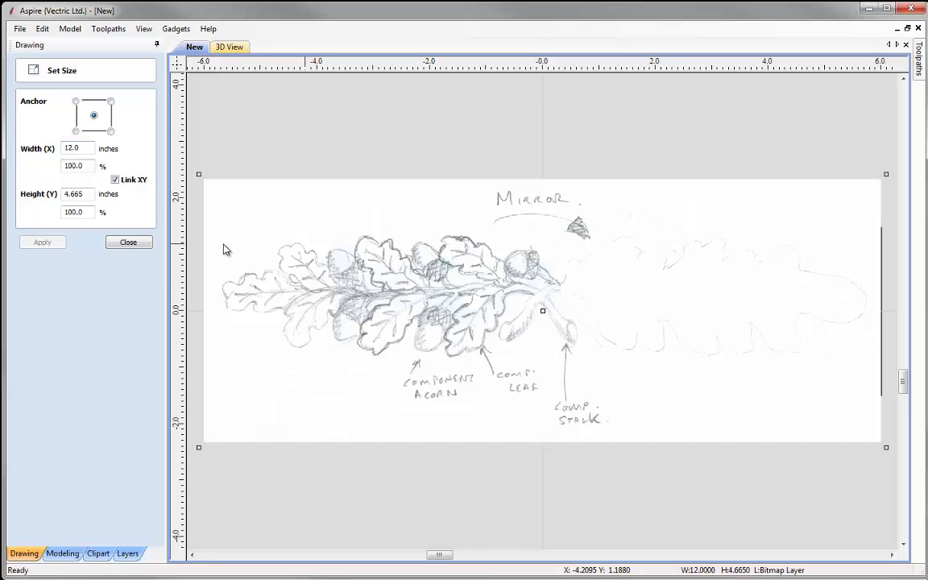
pyautogui.click(130, 243)
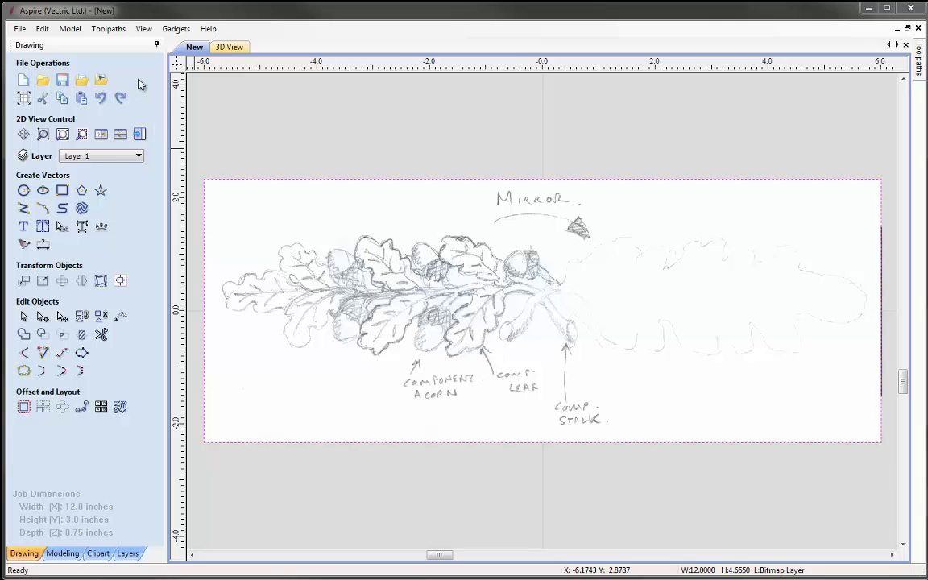
# Step: Import the vectors from Oak-Leaves-Vectors.eps over the sketch and deselect them
pyautogui.click(80, 82)
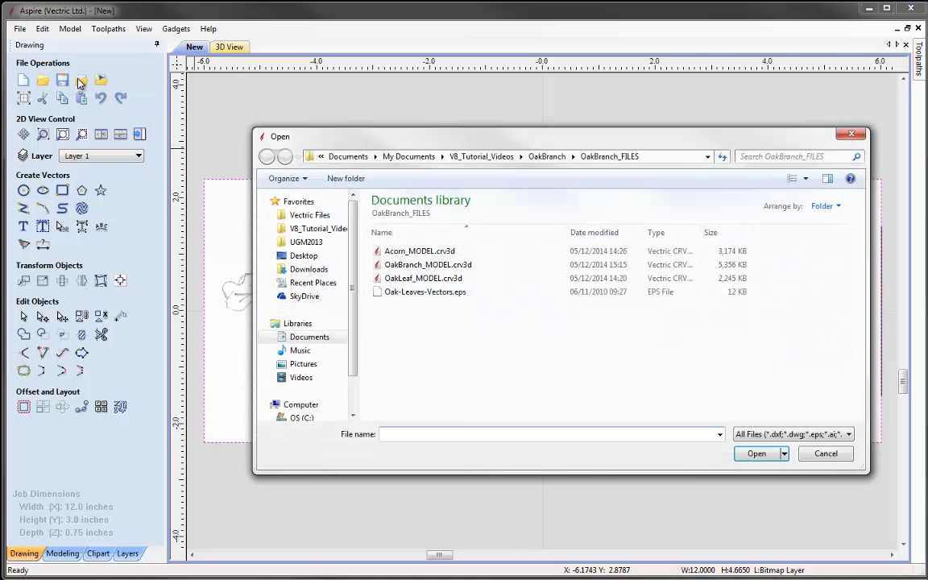
pyautogui.click(473, 295)
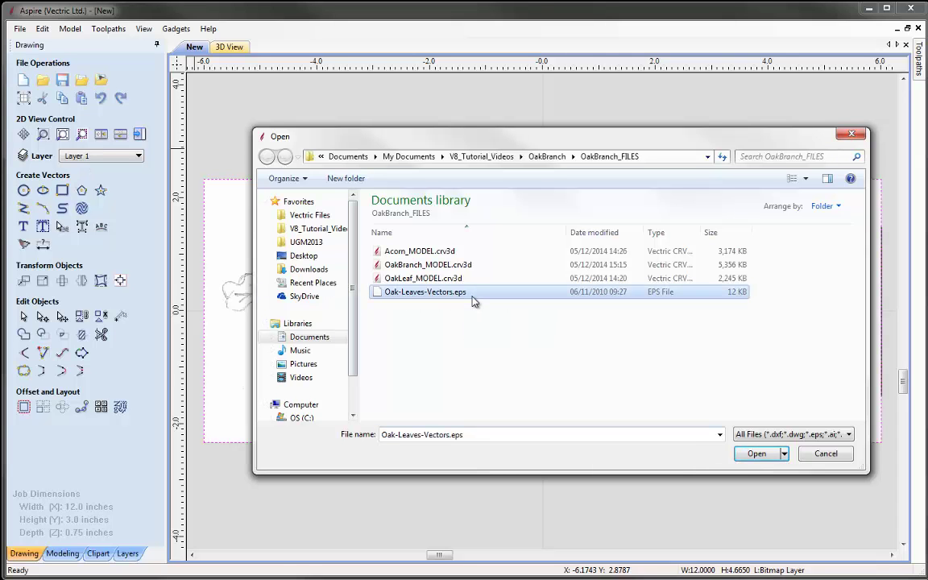
pyautogui.click(757, 453)
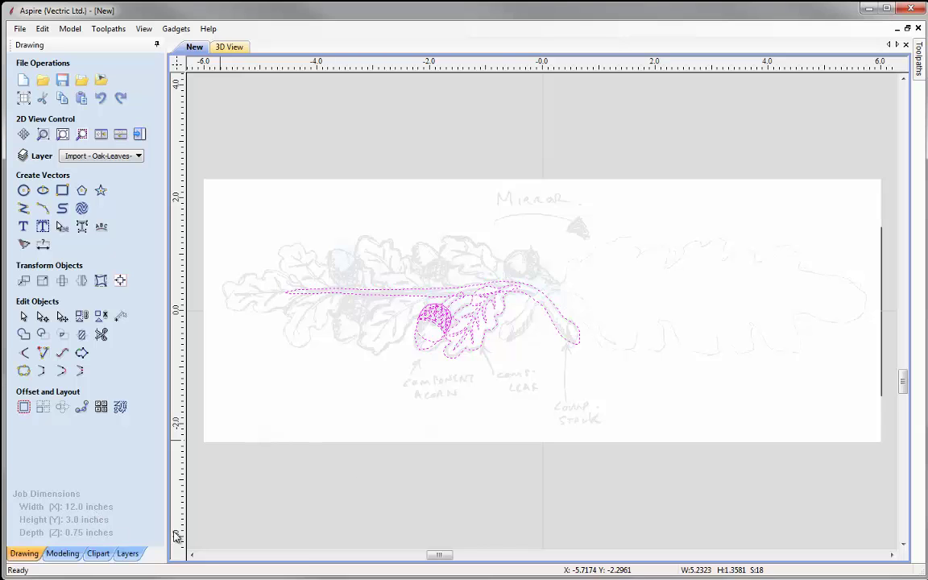
pyautogui.click(630, 410)
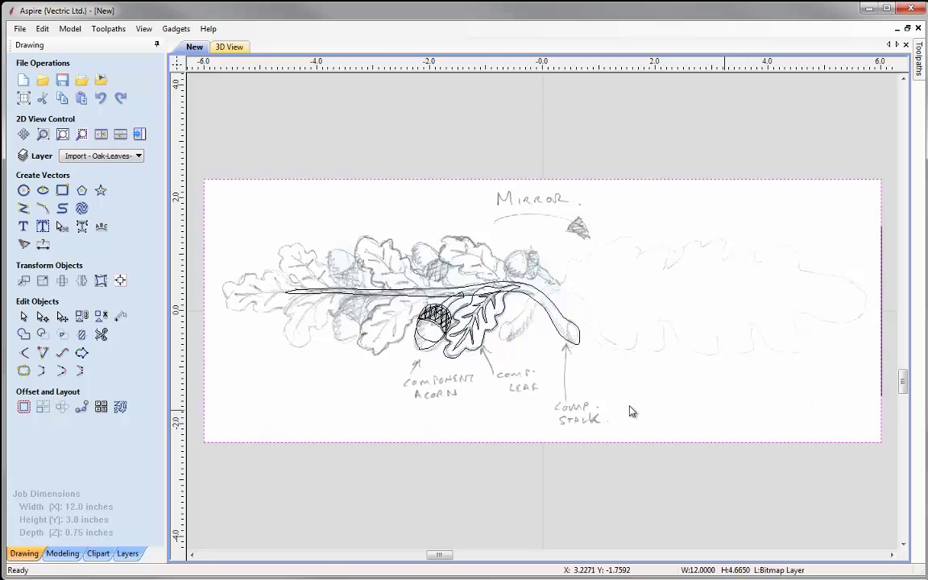
# Step: Copy the leaf outline and vein vectors, close the layout, and create a new 2 by 2 inch job
pyautogui.click(476, 348)
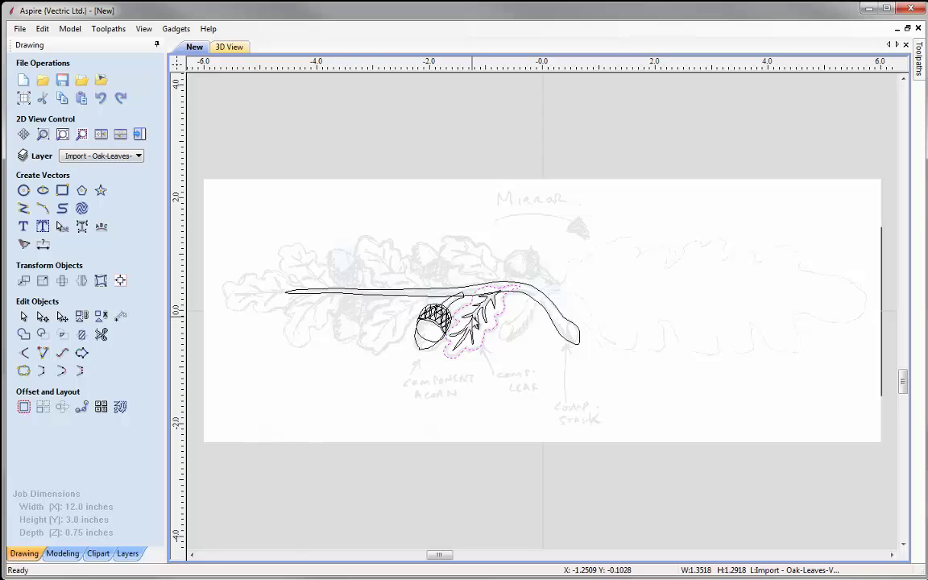
pyautogui.keyDown('shift'); pyautogui.click(476, 311); pyautogui.keyUp('shift')
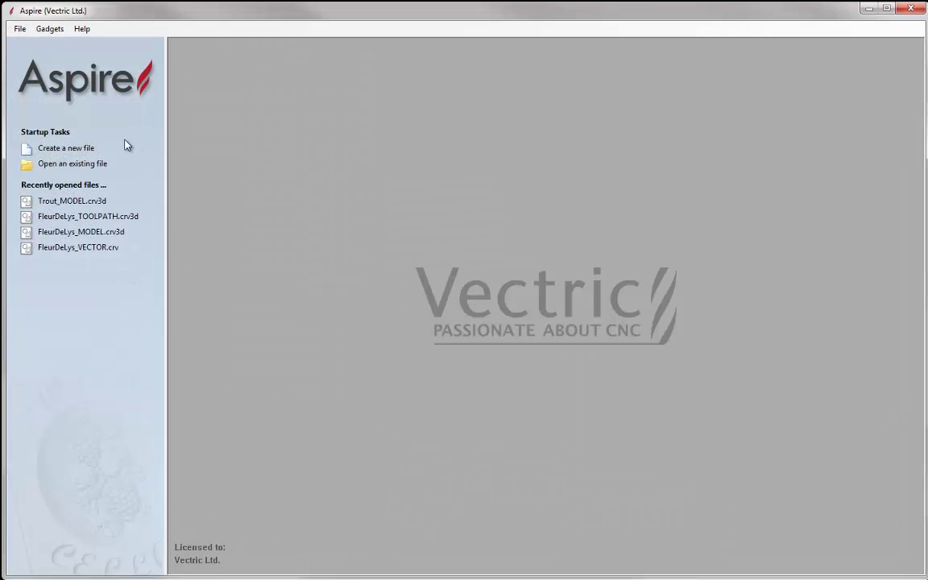
pyautogui.click(66, 148)
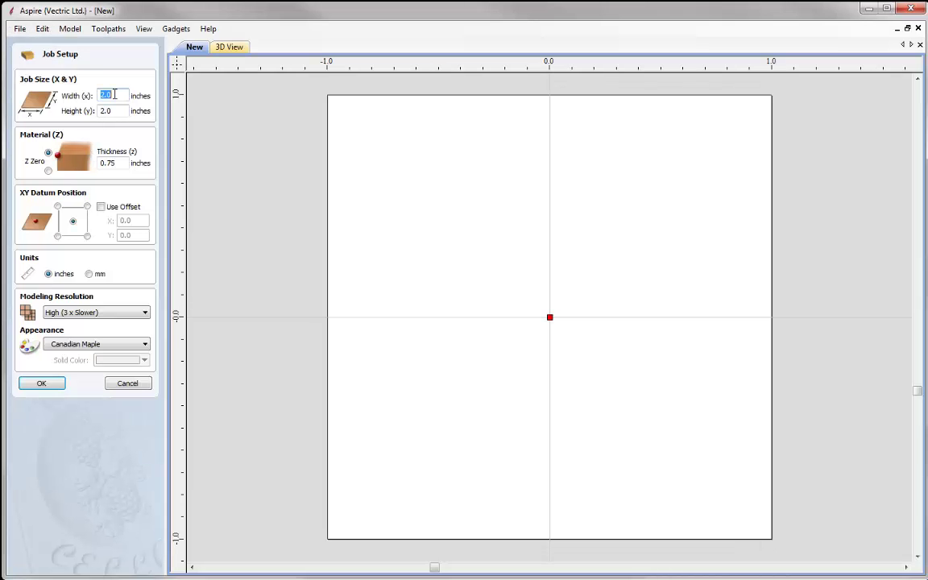
pyautogui.press('Tab')
pyautogui.write('2')
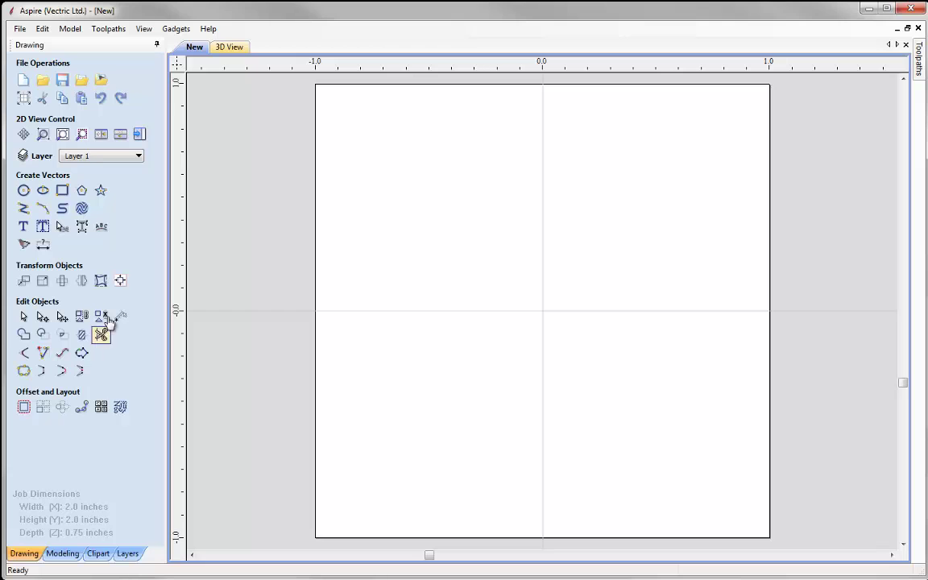
# Step: Paste the leaf outline and vein vectors and center them in the material
pyautogui.click(81, 98)
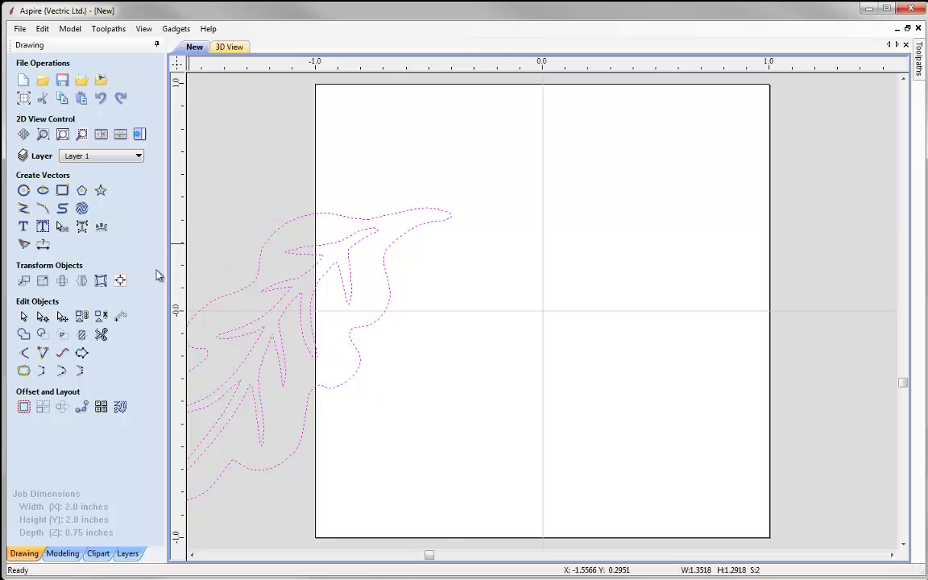
pyautogui.click(120, 282)
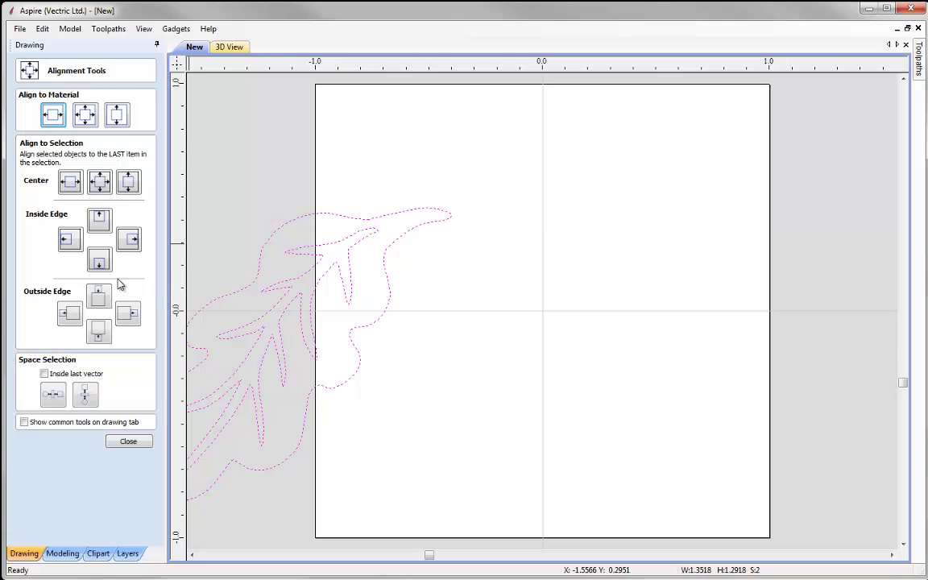
pyautogui.click(86, 114)
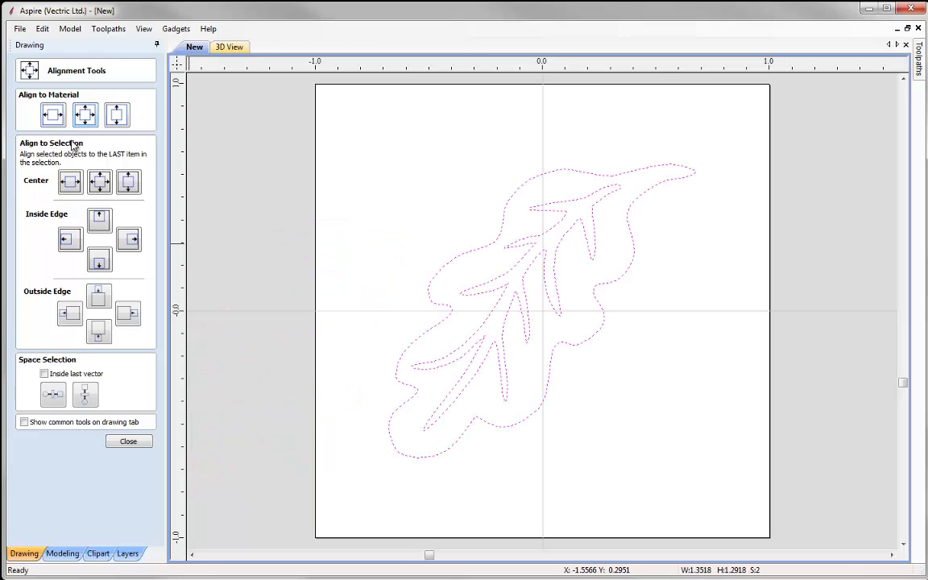
pyautogui.click(129, 443)
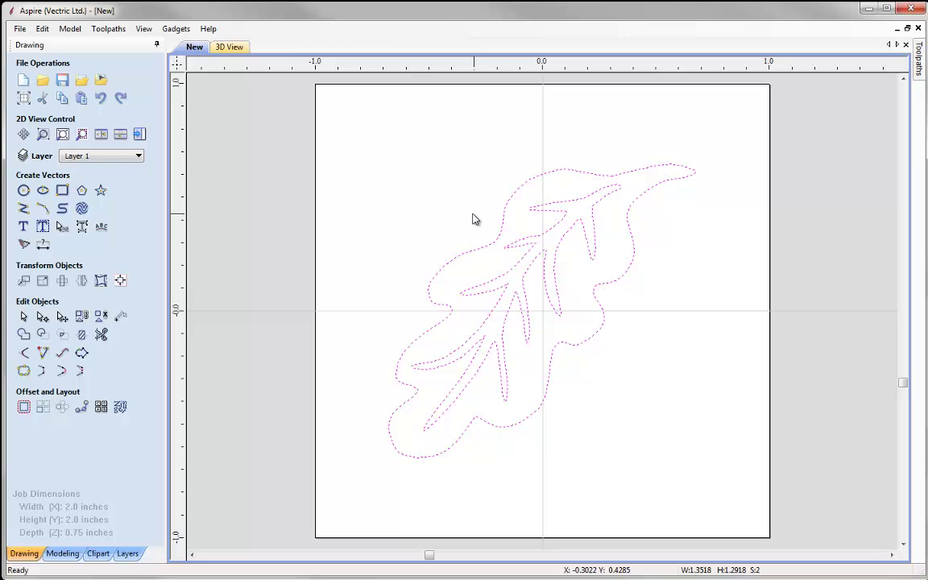
pyautogui.click(489, 248)
pyautogui.click(424, 285)
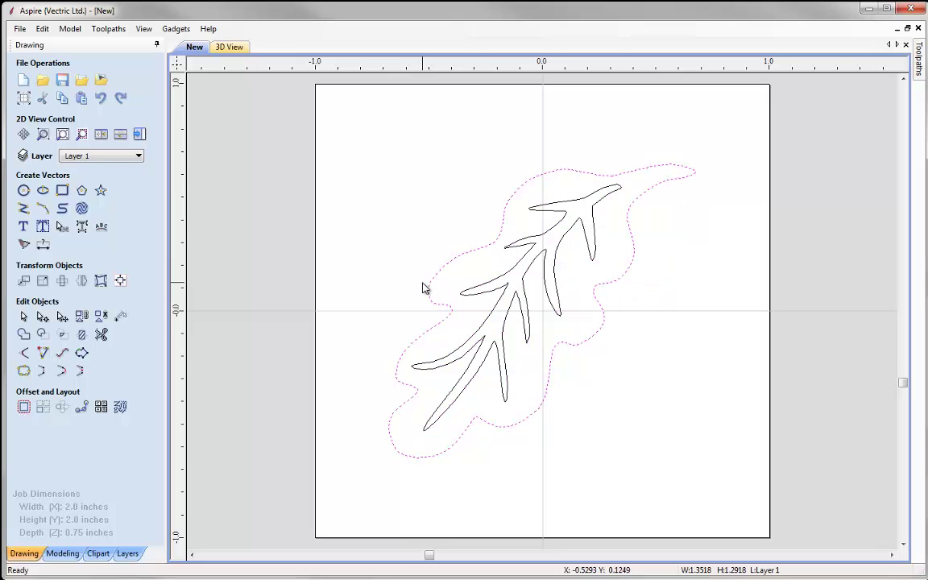
pyautogui.click(471, 290)
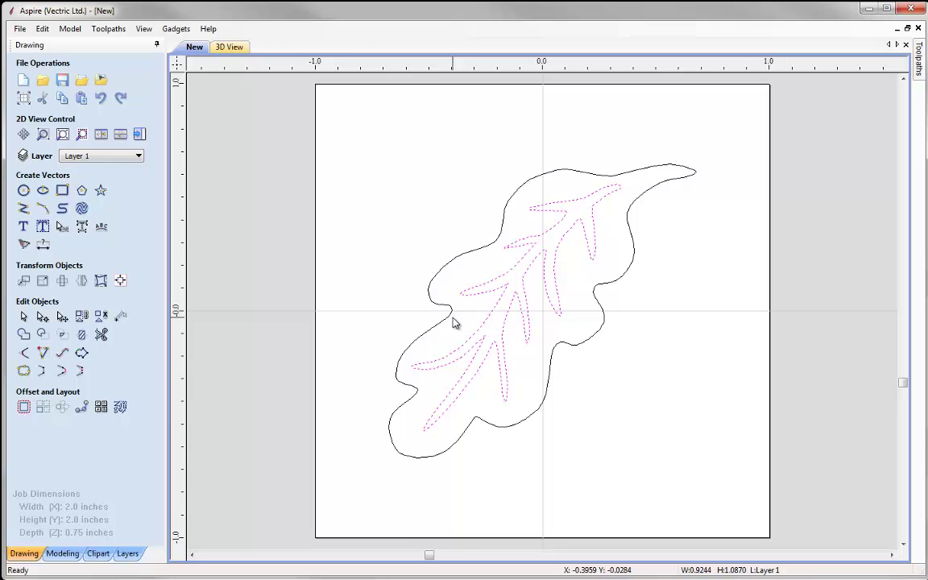
pyautogui.click(395, 322)
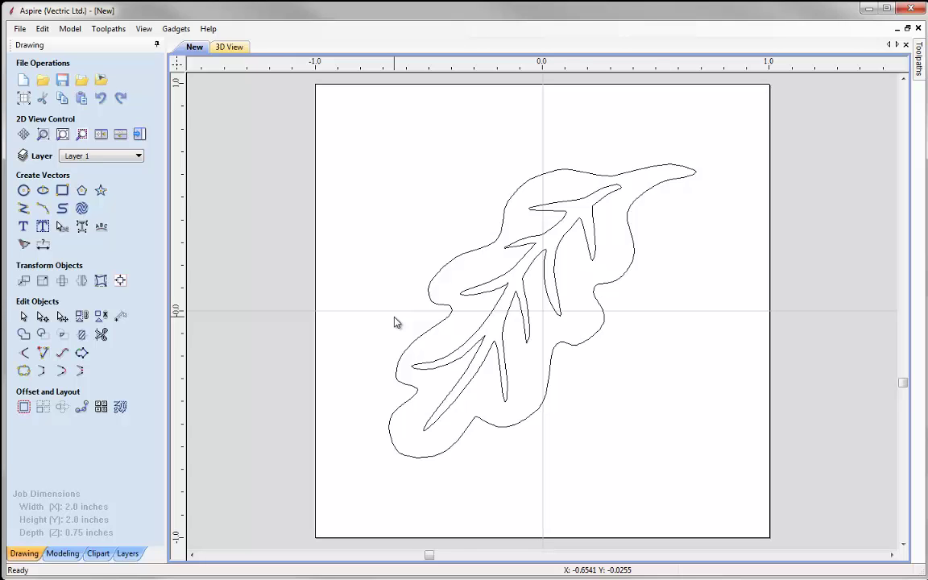
# Step: Draw an open smooth curve through four points along the leaf's upper-left side, from beyond the stem tip to the leaf's lower end
pyautogui.click(64, 210)
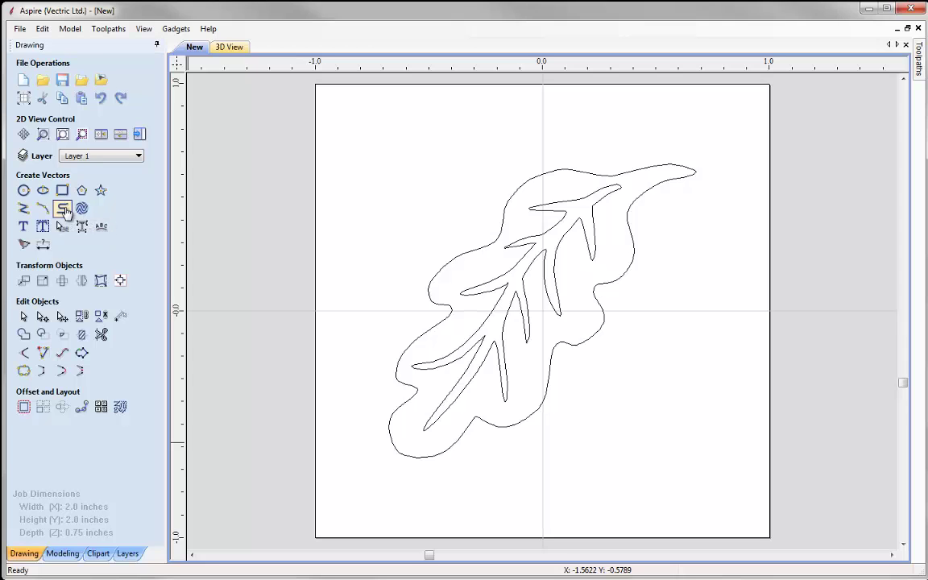
pyautogui.click(701, 161)
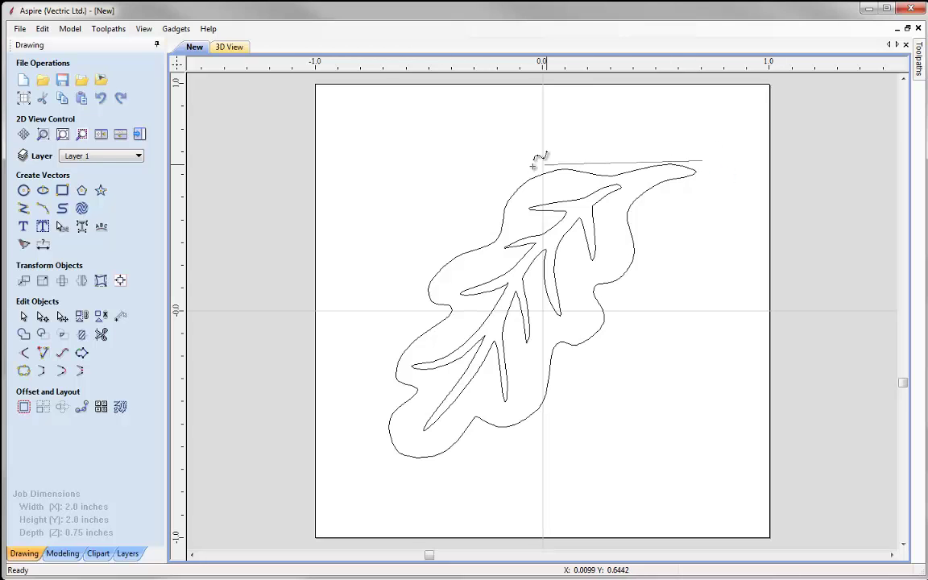
pyautogui.click(515, 174)
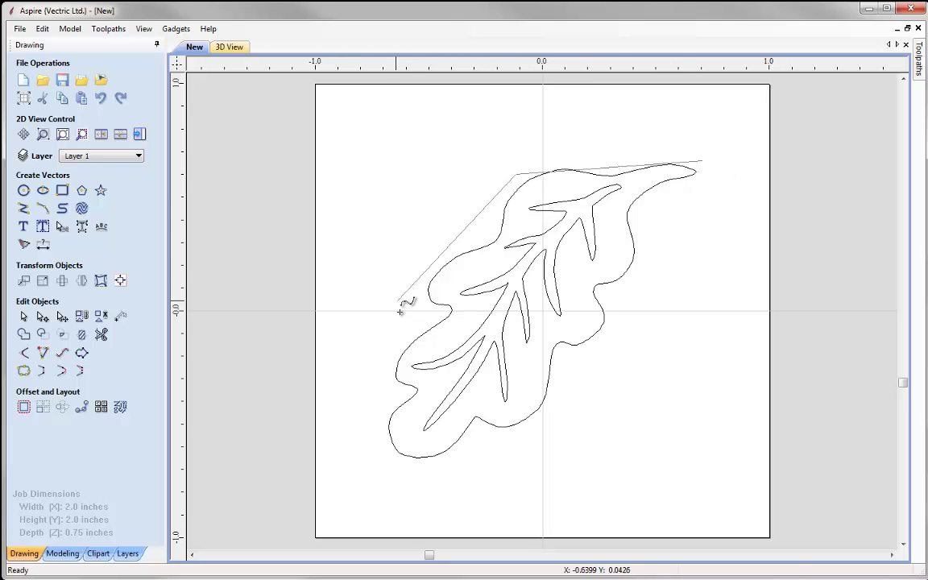
pyautogui.click(394, 362)
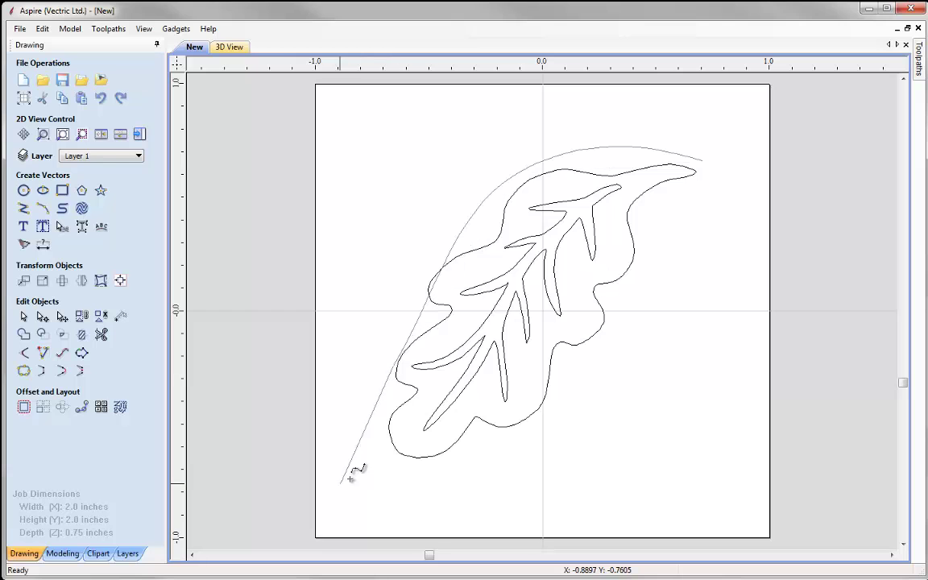
pyautogui.click(391, 463)
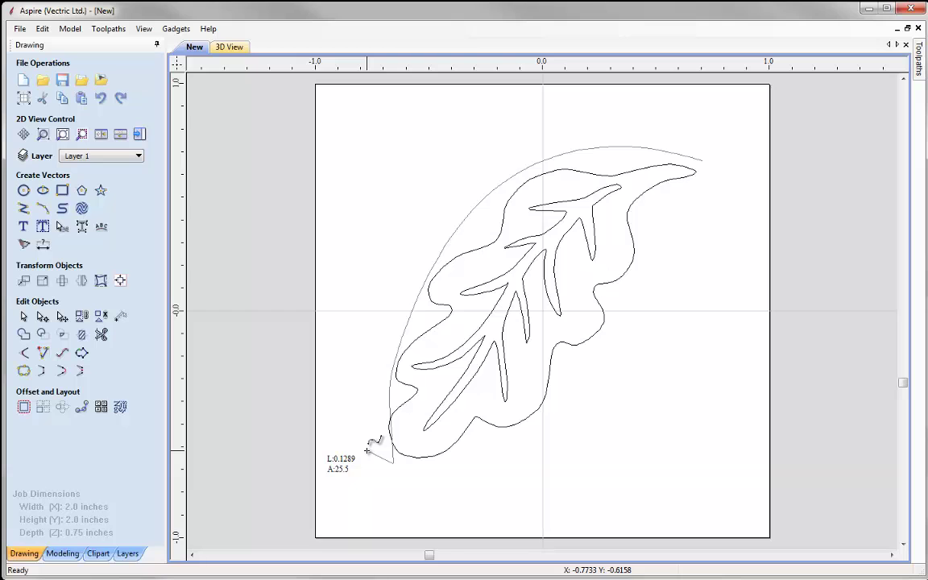
pyautogui.rightClick(367, 450)
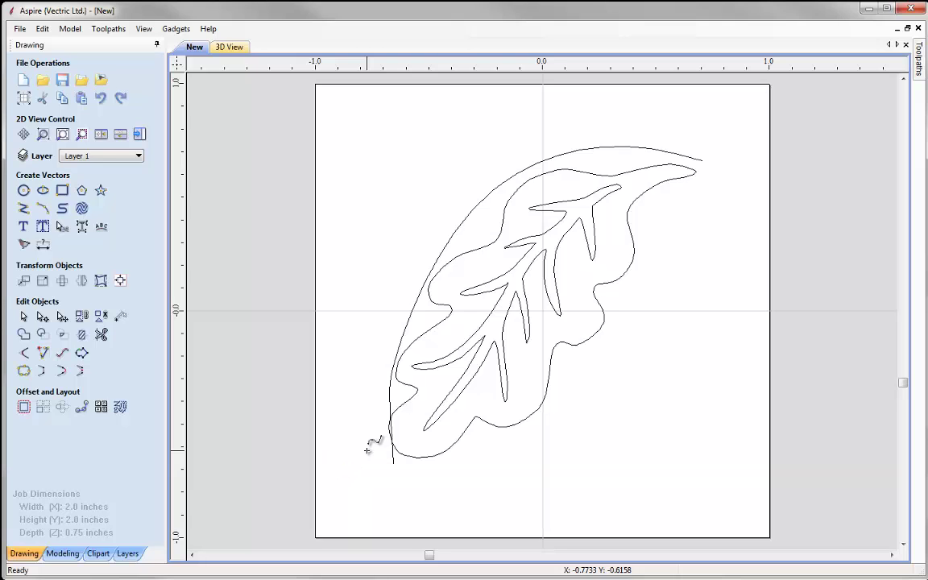
# Step: Draw an open smooth curve through five points along the leaf's lower-right side, from the leaf's lower end to just beyond the stem tip
pyautogui.click(404, 467)
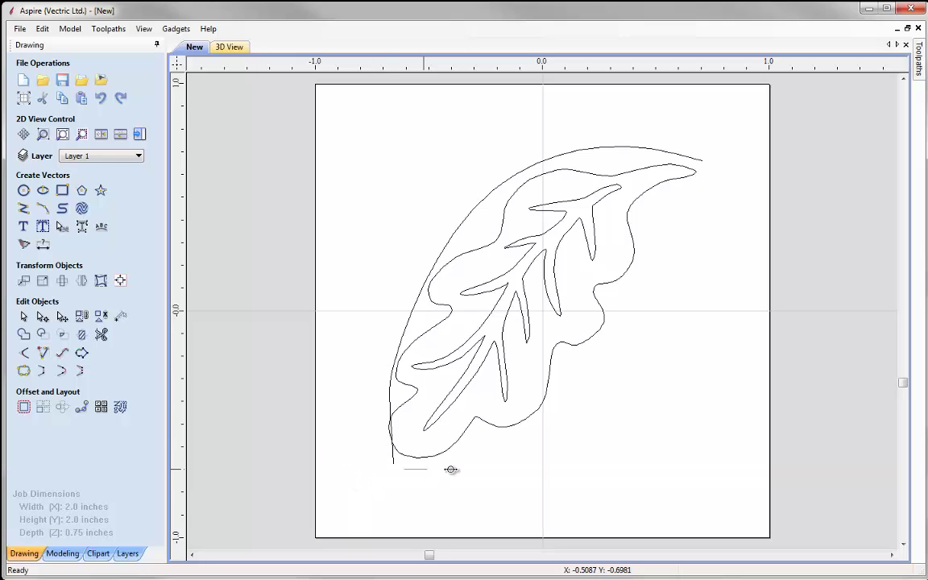
pyautogui.click(556, 414)
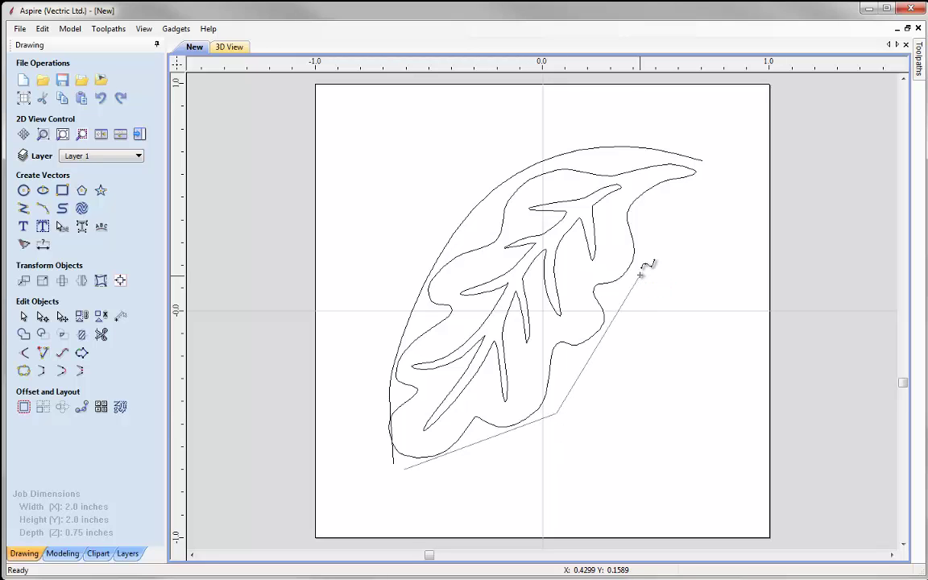
pyautogui.click(662, 187)
pyautogui.click(708, 183)
pyautogui.press('Escape')
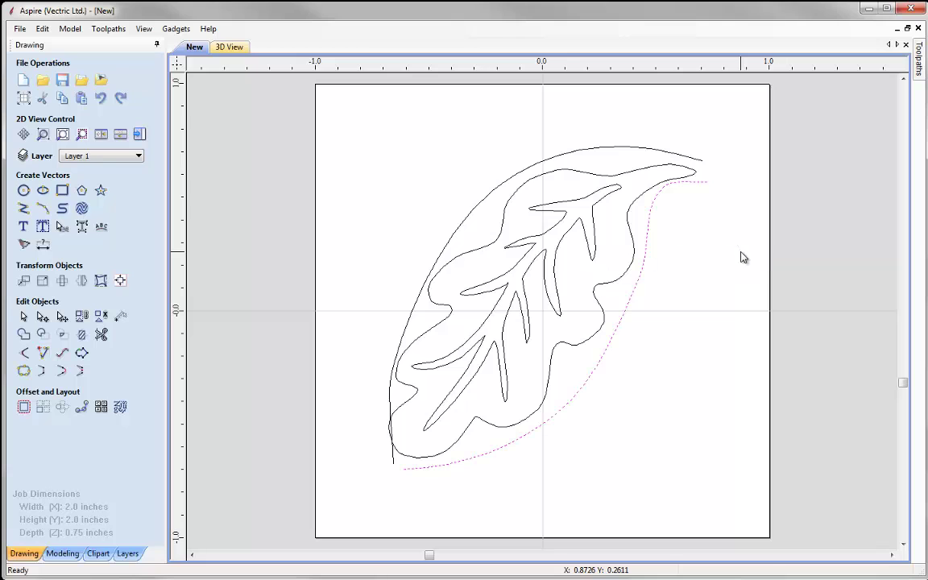
# Step: Shift the node near the stem on the lower-right curve slightly downward and delete the curve's middle node
pyautogui.click(43, 318)
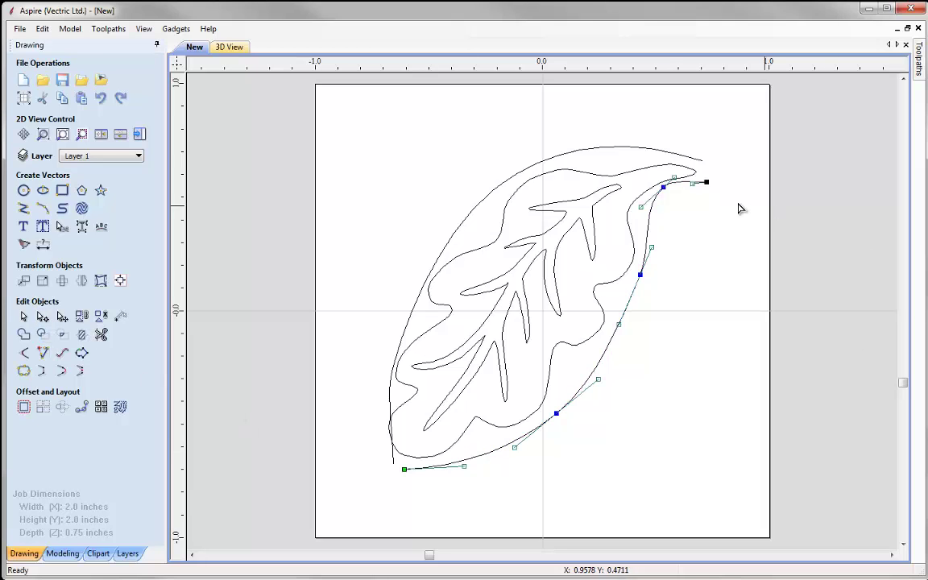
pyautogui.click(663, 187)
pyautogui.moveTo(659, 196)
pyautogui.mouseDown()
pyautogui.moveTo(645, 226)
pyautogui.moveTo(658, 196)
pyautogui.mouseUp()
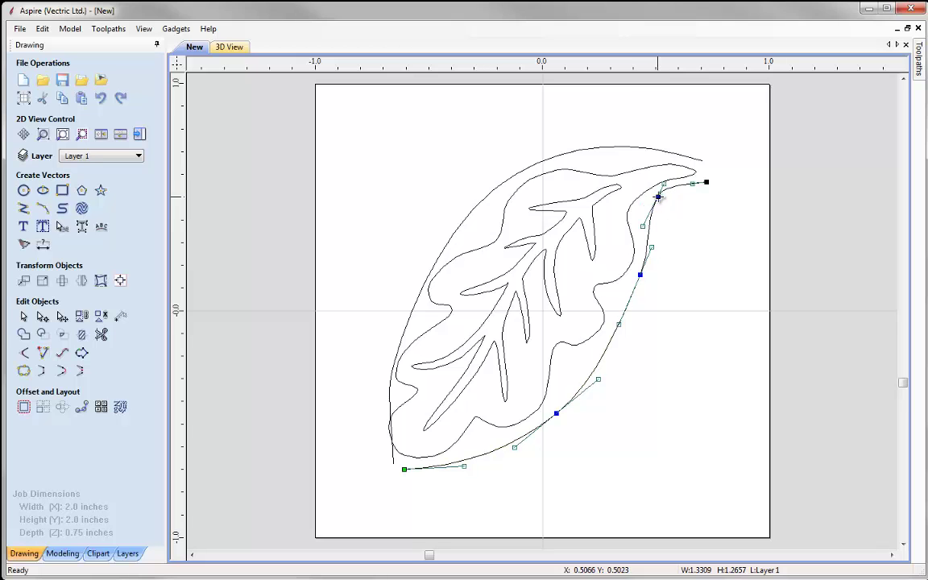
pyautogui.moveTo(652, 247); pyautogui.dragTo(637, 282)
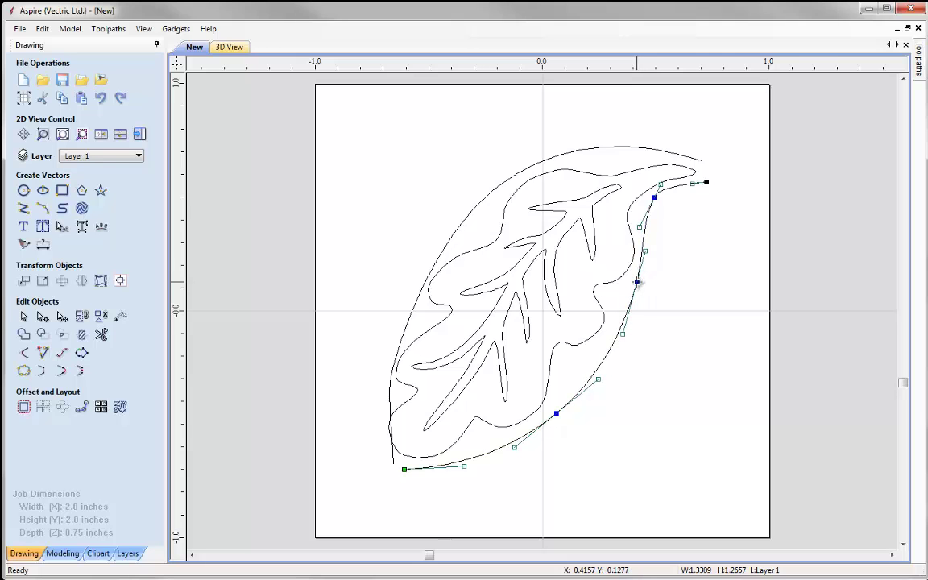
pyautogui.rightClick(637, 282)
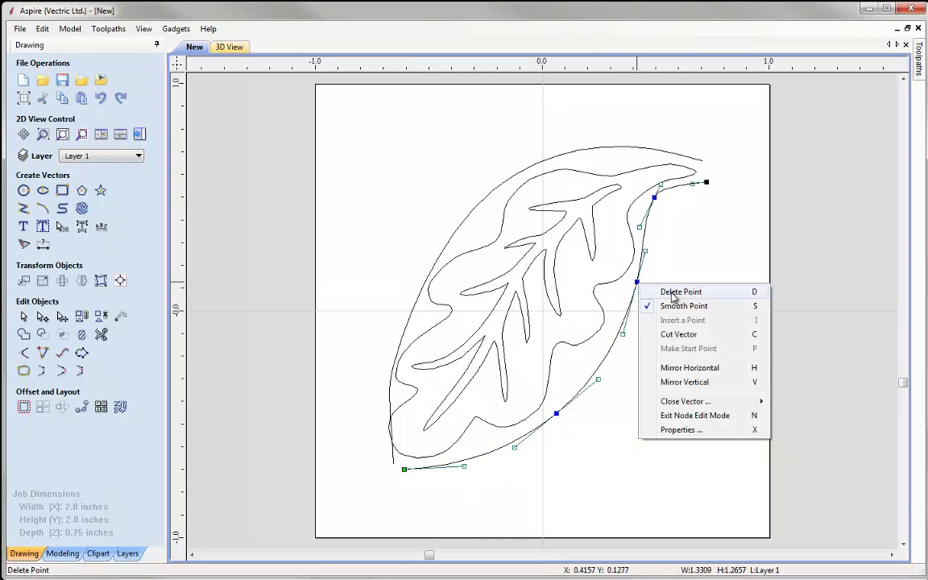
pyautogui.click(675, 293)
# Step: Reshape the lower-right curve by adjusting its remaining nodes and handles so it arcs smoothly just outside the leaf outline
pyautogui.moveTo(556, 414); pyautogui.dragTo(586, 381)
pyautogui.moveTo(544, 414); pyautogui.dragTo(534, 433)
pyautogui.moveTo(637, 330); pyautogui.dragTo(639, 327)
pyautogui.moveTo(654, 199); pyautogui.dragTo(650, 208)
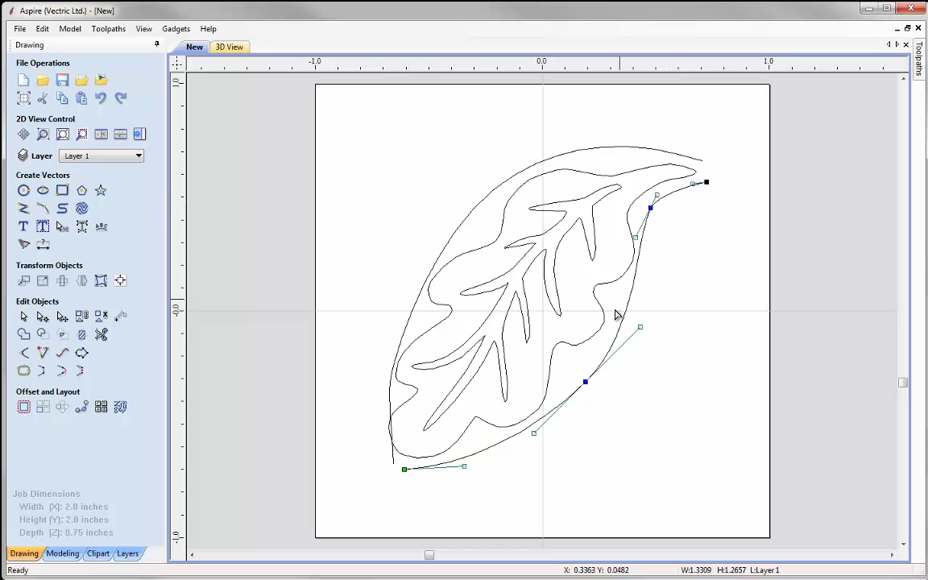
pyautogui.moveTo(588, 381); pyautogui.dragTo(587, 373)
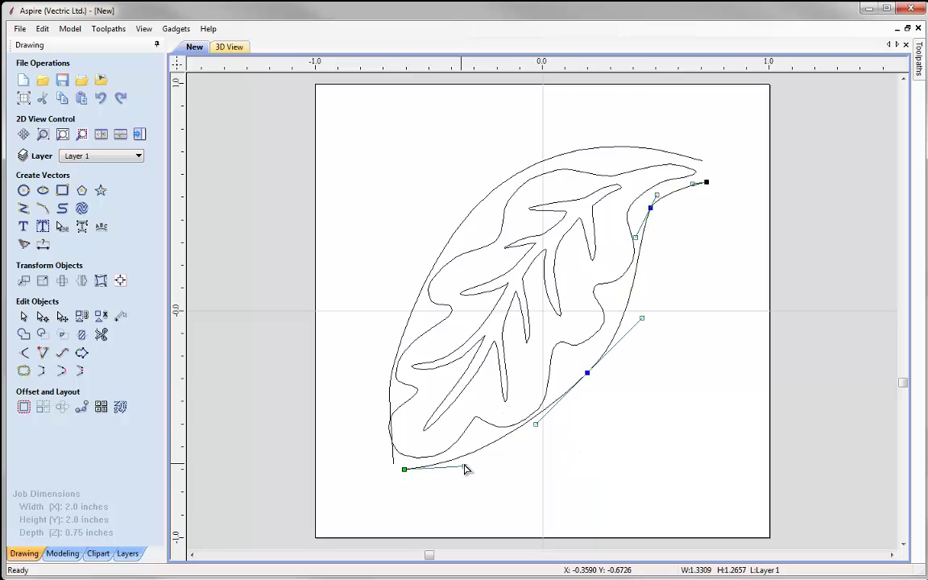
pyautogui.moveTo(465, 466); pyautogui.dragTo(461, 479)
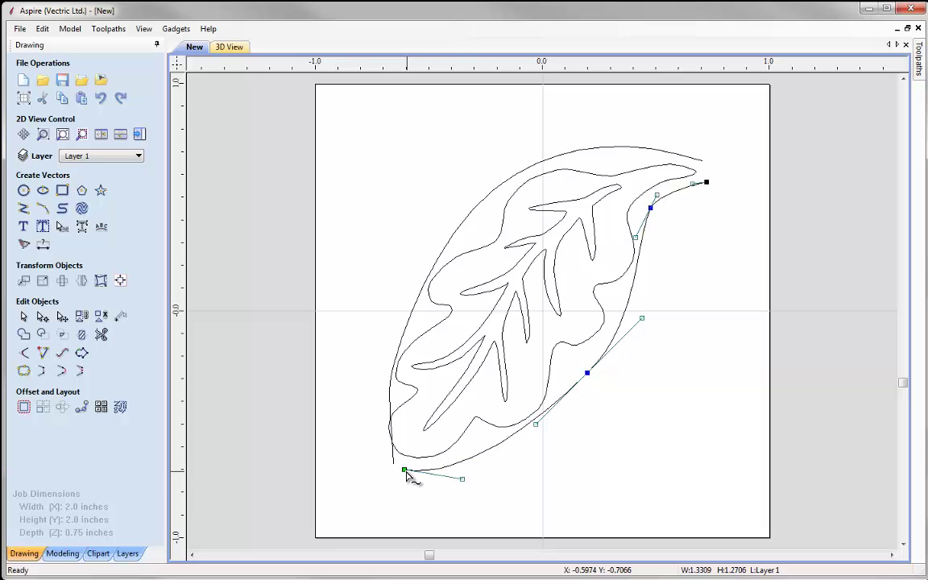
pyautogui.moveTo(403, 469); pyautogui.dragTo(400, 466)
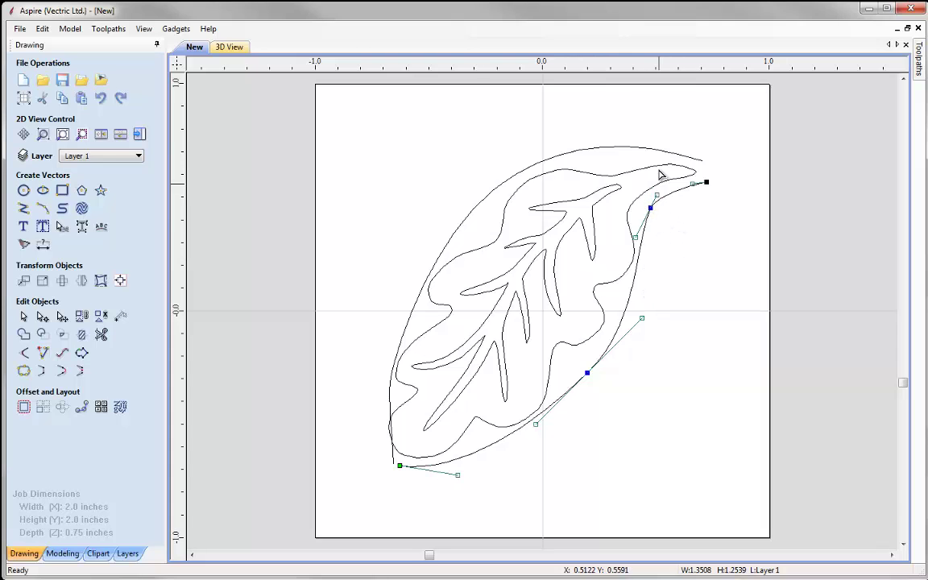
# Step: Adjust the nodes and handles of the upper-left curve so it runs closer to the stem and bulges around the leaf's lower end
pyautogui.click(623, 151)
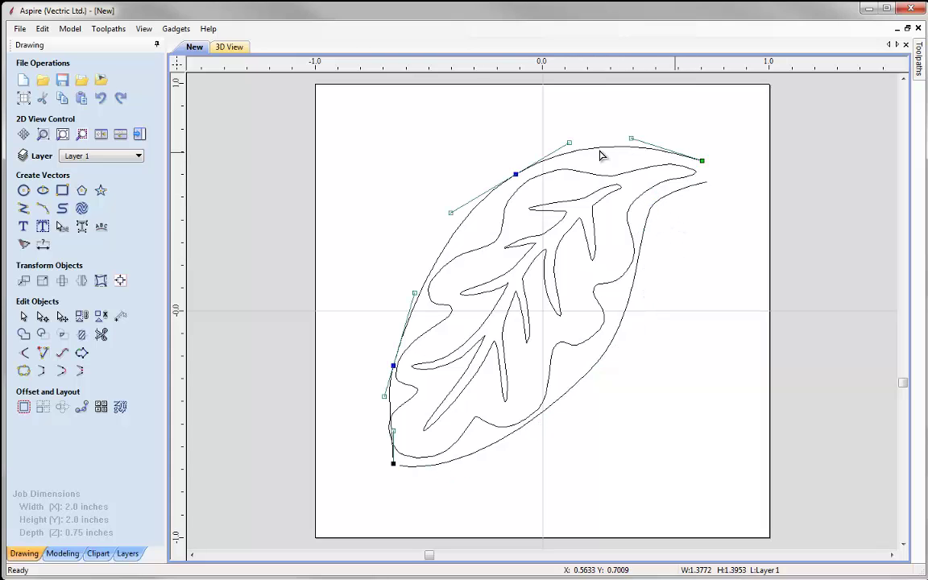
pyautogui.moveTo(515, 175); pyautogui.dragTo(516, 179)
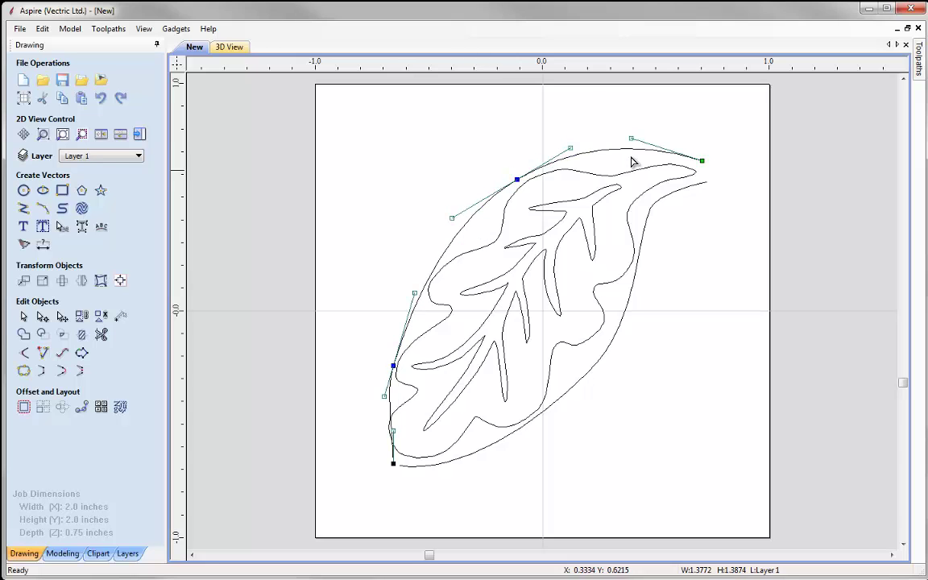
pyautogui.moveTo(631, 138); pyautogui.dragTo(645, 145)
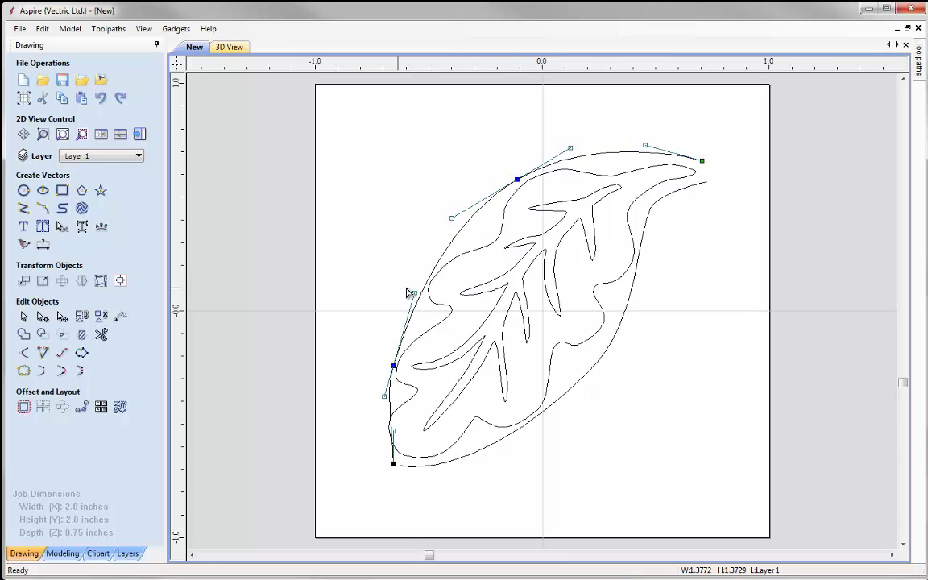
pyautogui.moveTo(409, 286); pyautogui.dragTo(402, 280)
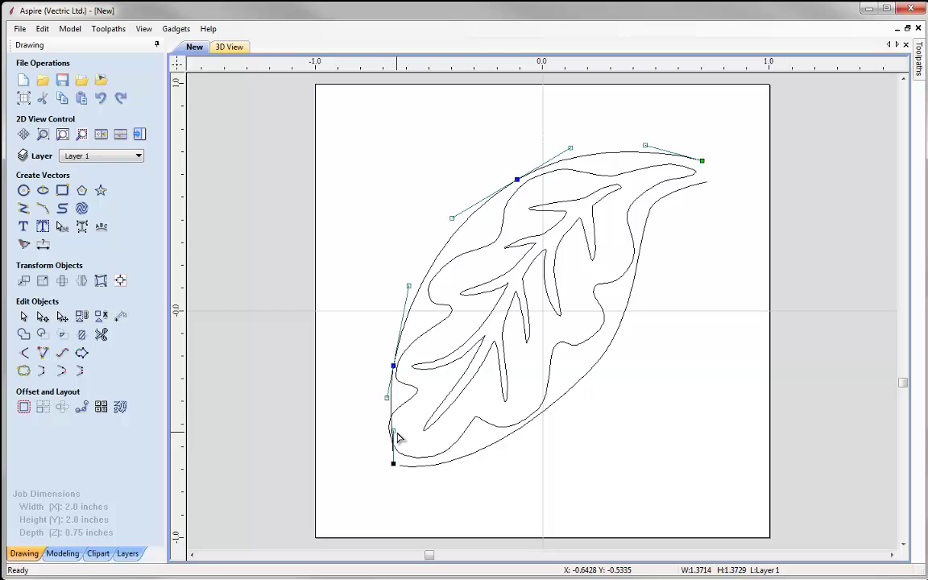
pyautogui.moveTo(393, 432); pyautogui.dragTo(392, 457)
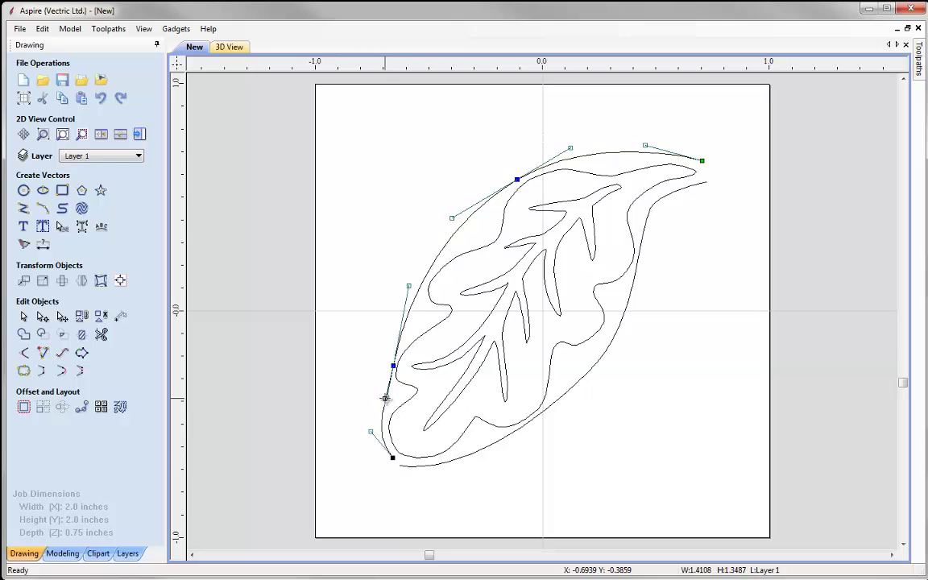
pyautogui.moveTo(385, 398); pyautogui.dragTo(383, 399)
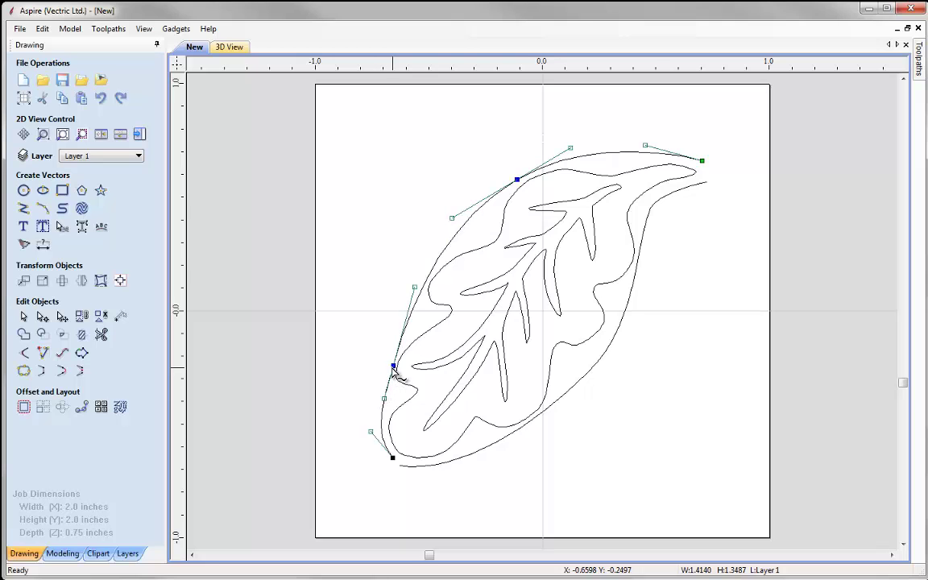
pyautogui.moveTo(393, 365); pyautogui.dragTo(390, 365)
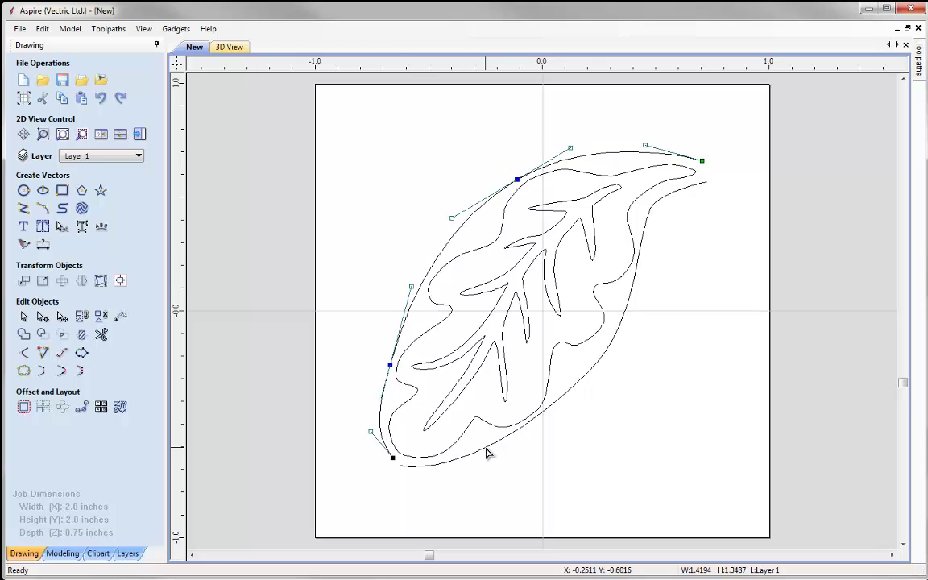
# Step: Smooth the stem end of the lower-right curve by moving its upper node down along the leaf, and finish node editing
pyautogui.click(651, 208)
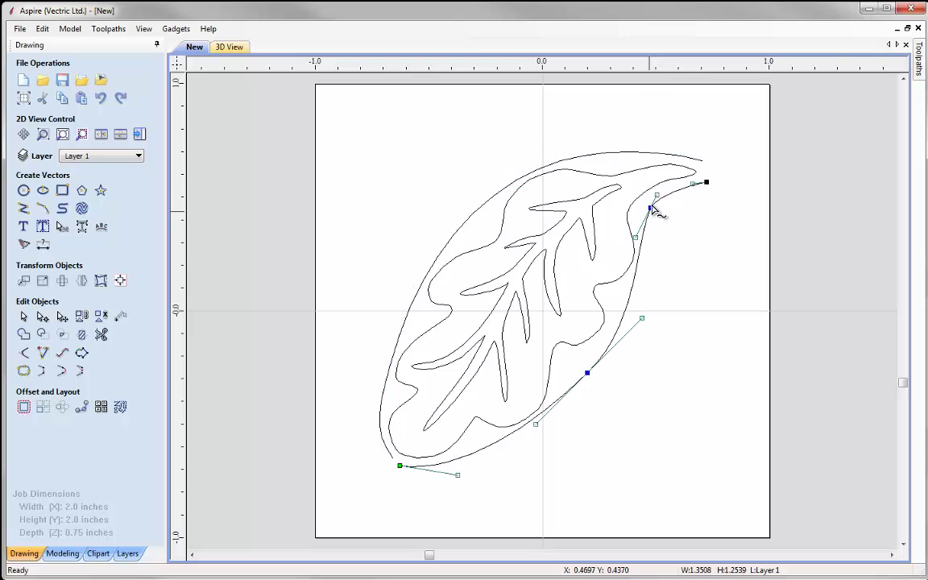
pyautogui.moveTo(659, 185); pyautogui.dragTo(650, 214)
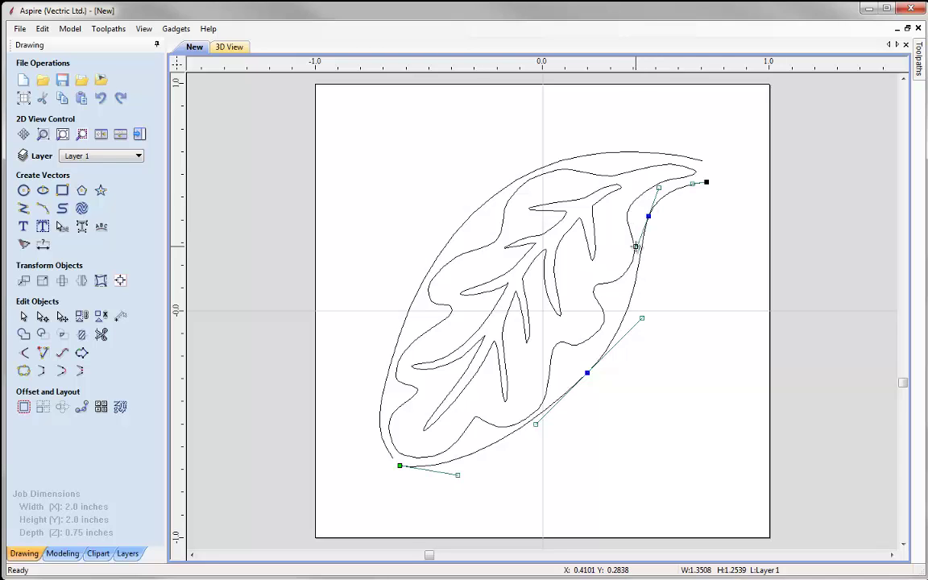
pyautogui.moveTo(648, 214); pyautogui.dragTo(652, 193)
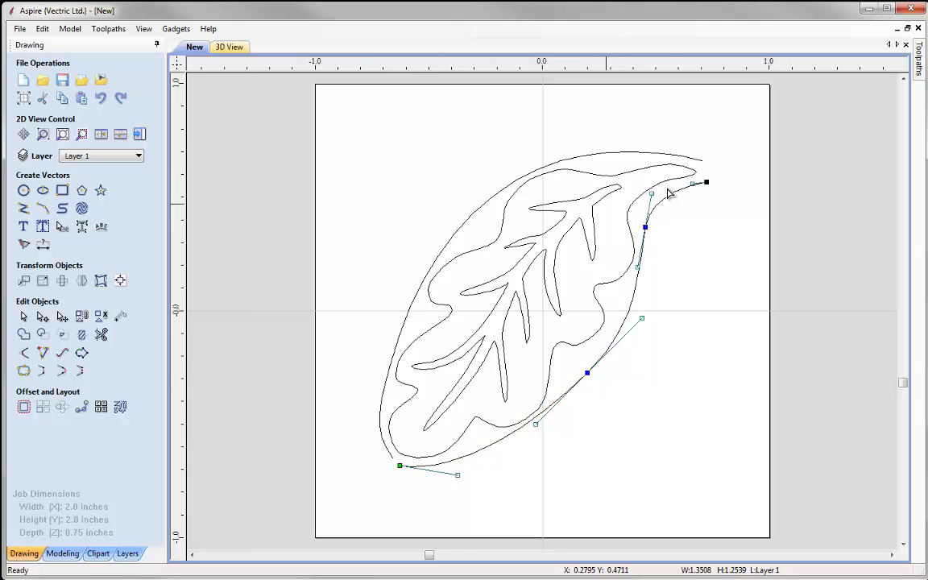
pyautogui.click(651, 272)
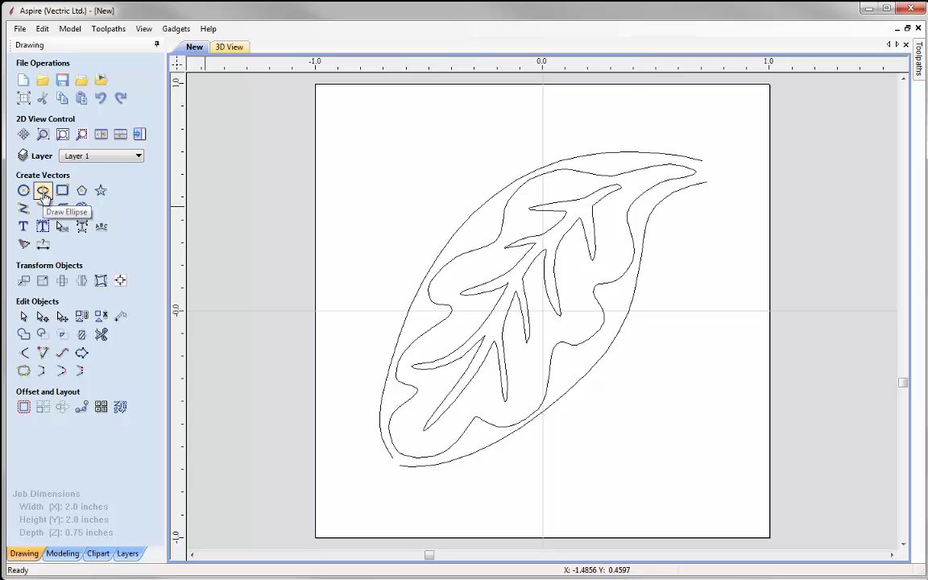
# Step: Create an ellipse 1.0 inch wide and 0.3 inches high, and move it to the empty upper-left area of the material
pyautogui.click(43, 192)
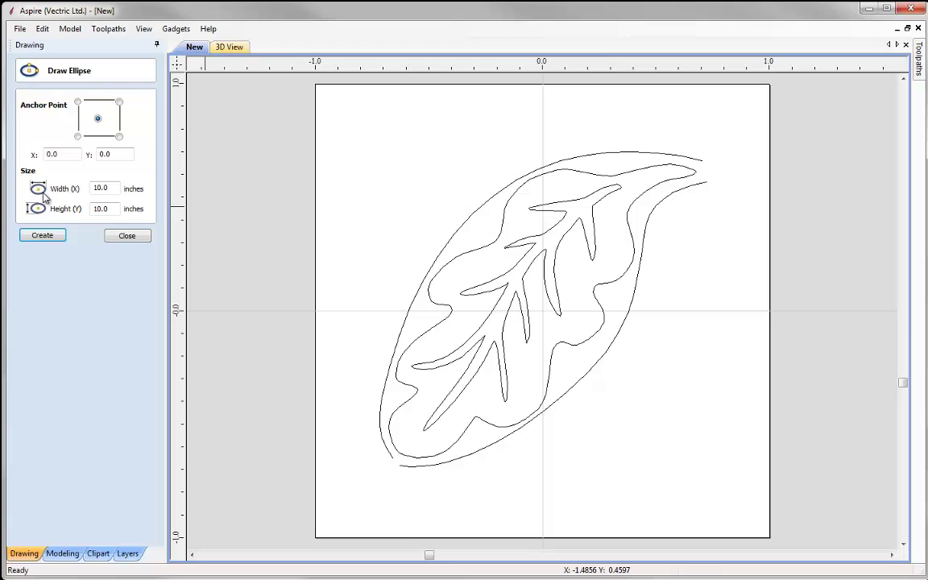
pyautogui.click(103, 190)
pyautogui.click(119, 212)
pyautogui.write('0.3')
pyautogui.click(42, 236)
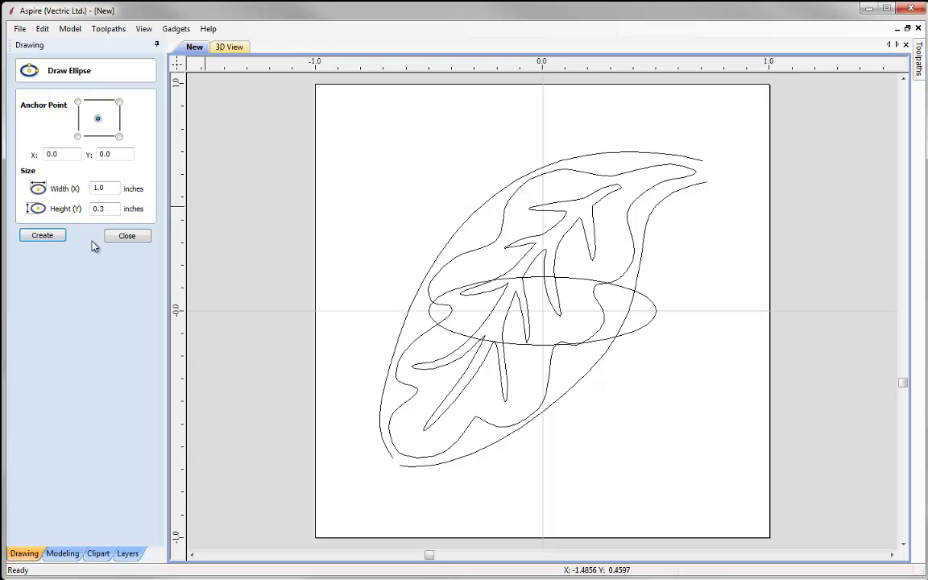
pyautogui.click(127, 235)
pyautogui.click(578, 281)
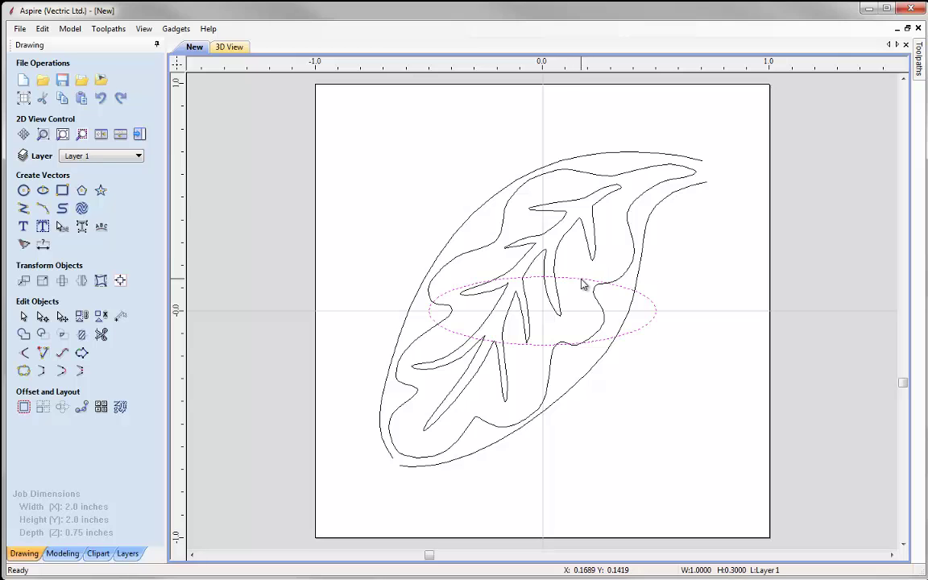
pyautogui.moveTo(544, 310); pyautogui.dragTo(435, 131)
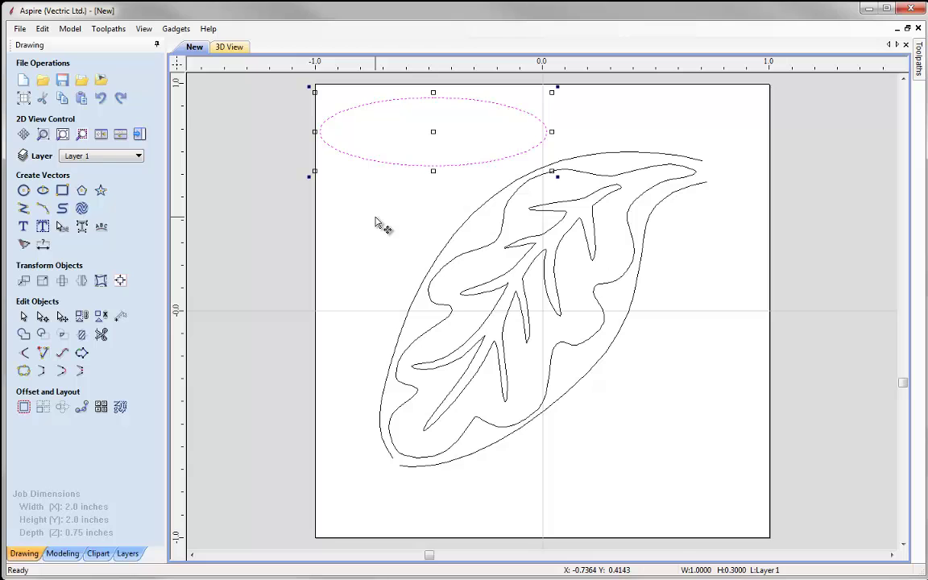
# Step: Delete the ellipse's two lower spans to leave an open upper arc, and deselect it
pyautogui.click(42, 316)
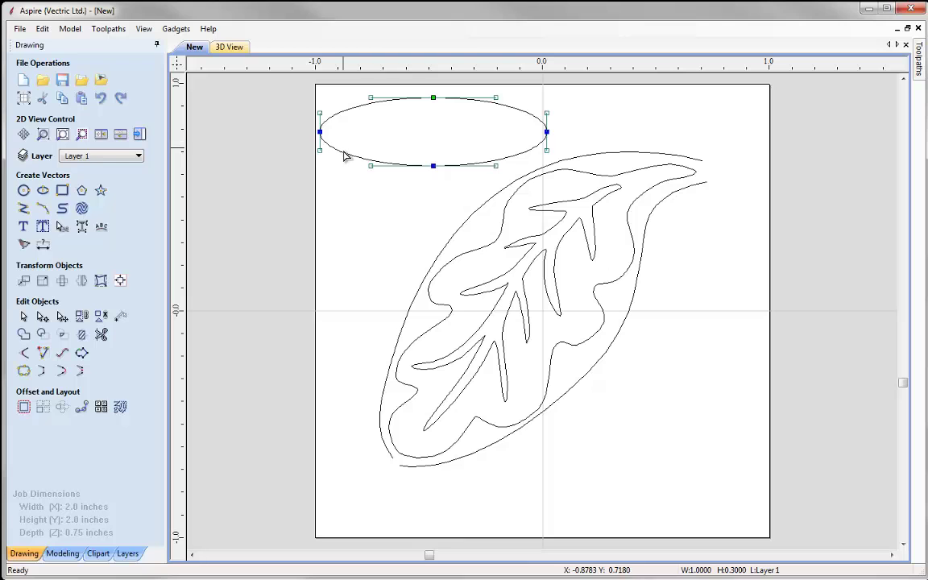
pyautogui.rightClick(344, 157)
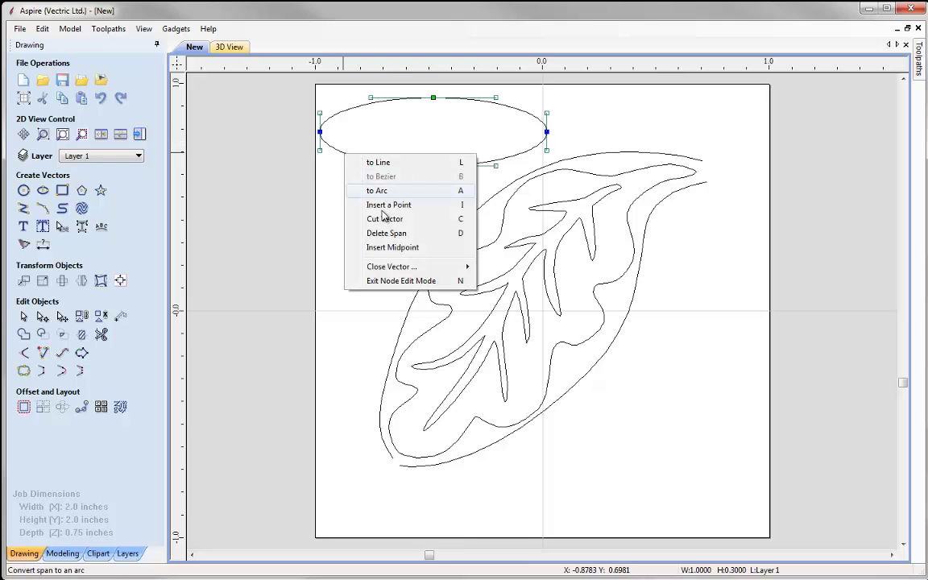
pyautogui.click(393, 232)
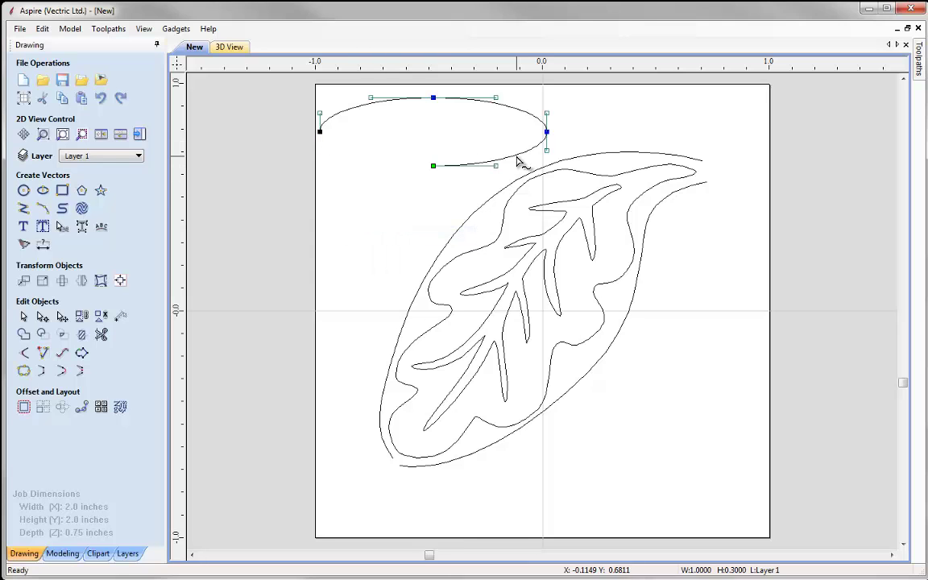
pyautogui.rightClick(518, 161)
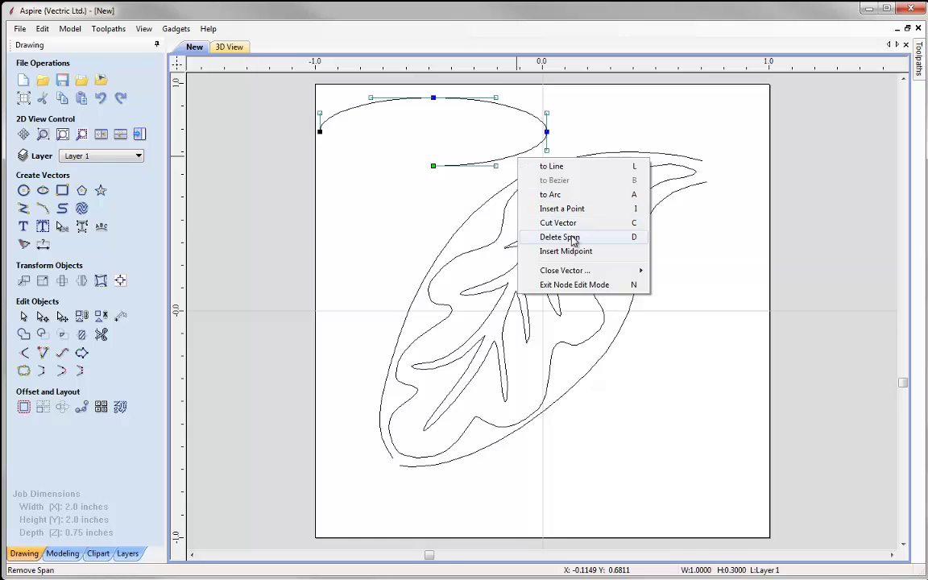
pyautogui.click(544, 237)
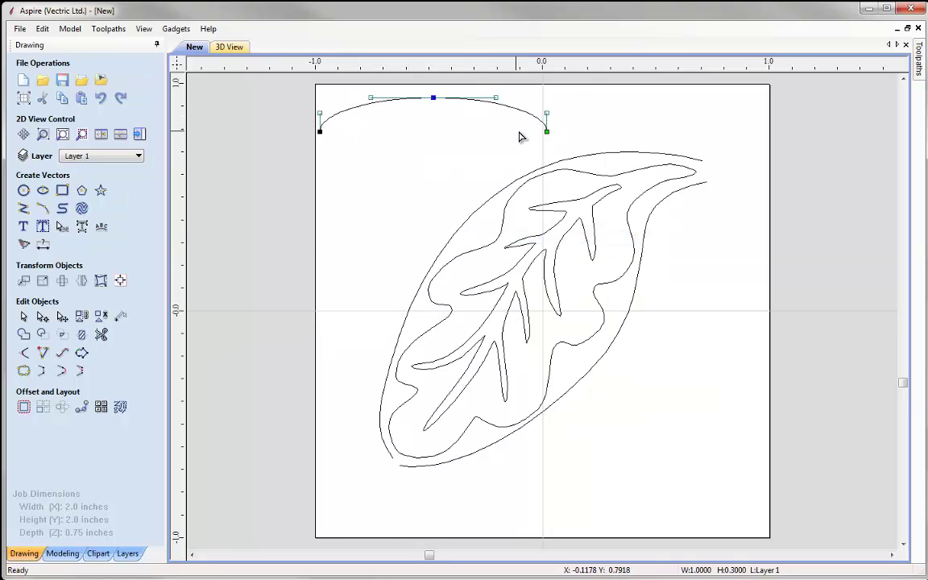
pyautogui.click(363, 154)
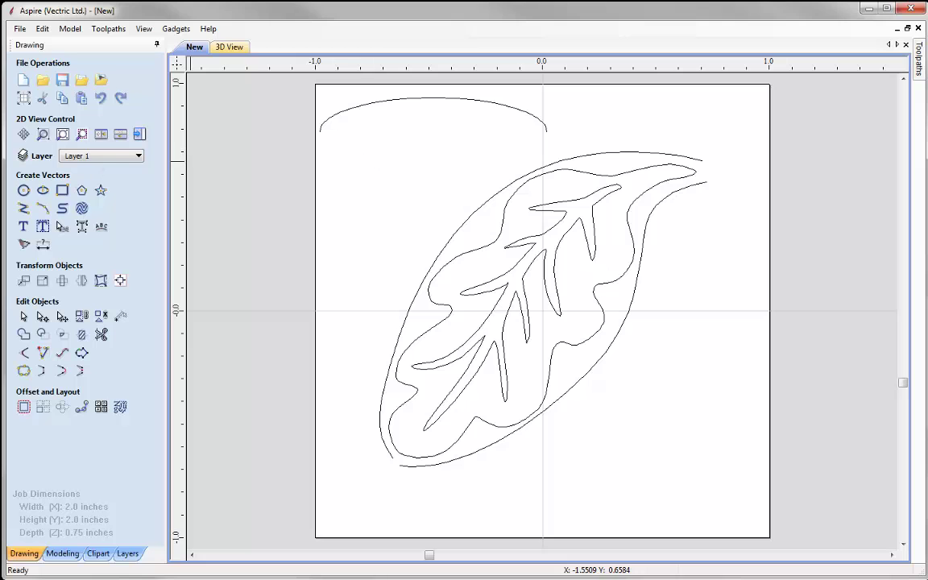
# Step: Set the two outer leaf curves as drive rails of a Two Rail Sweep, reversing the lower-right rail so both run from the stem
pyautogui.click(99, 135)
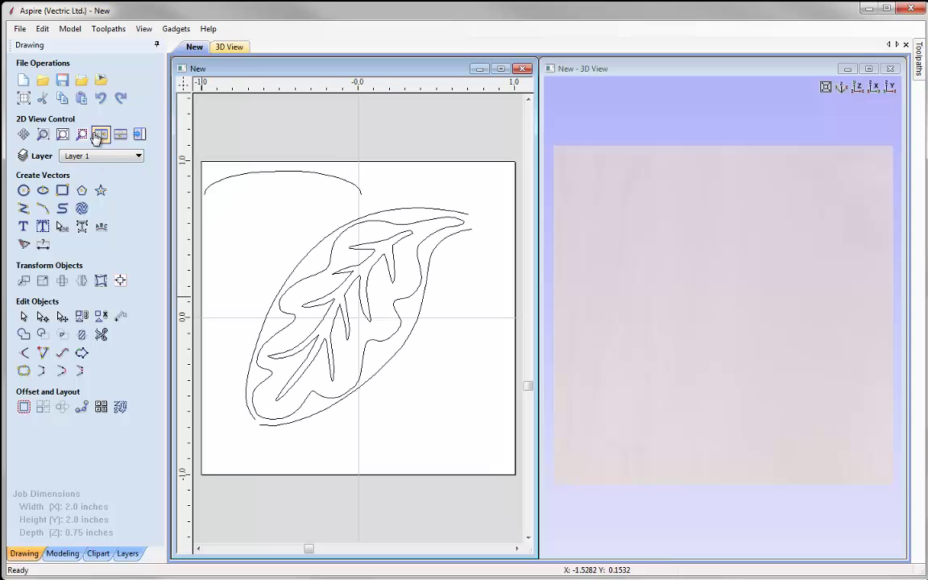
pyautogui.click(62, 554)
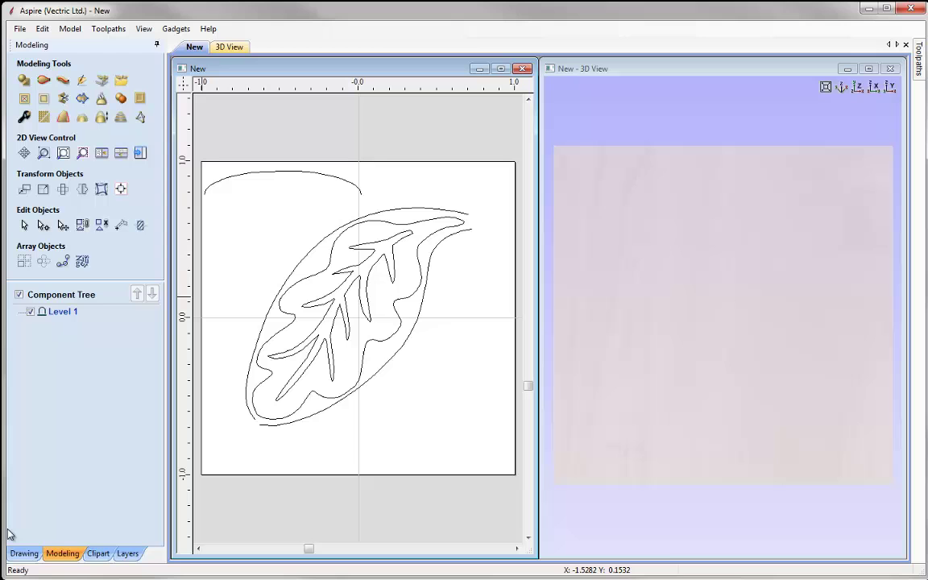
pyautogui.click(43, 81)
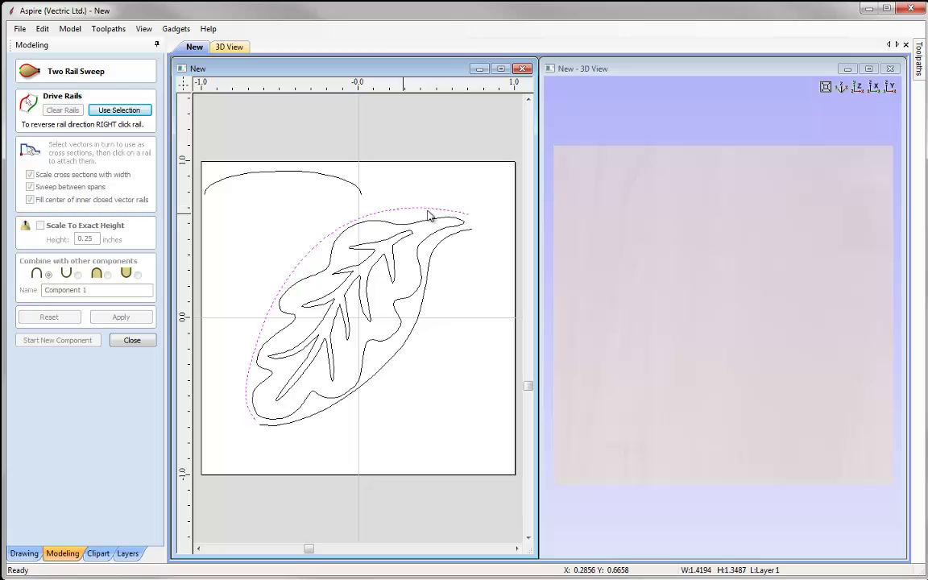
pyautogui.keyDown('shift'); pyautogui.click(442, 252); pyautogui.keyUp('shift')
pyautogui.click(127, 111)
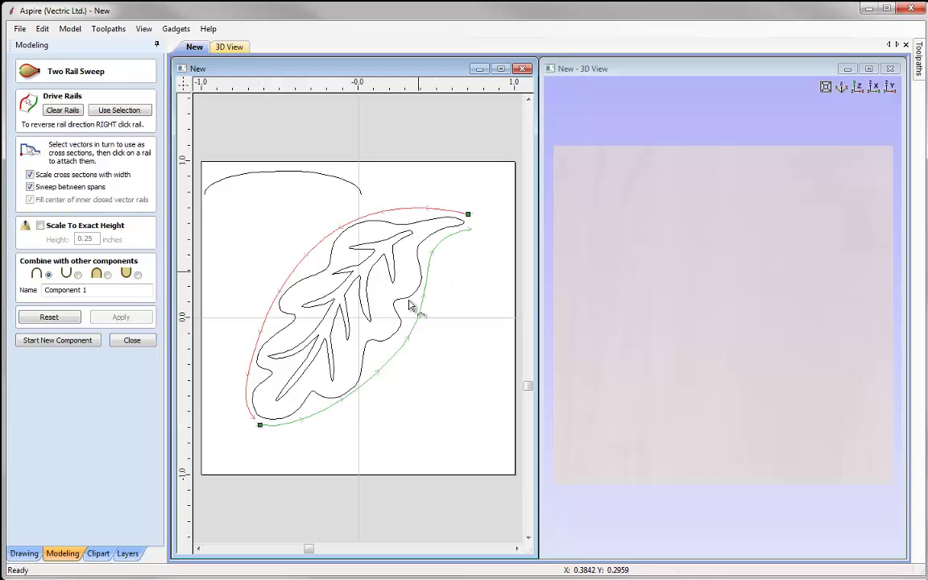
pyautogui.rightClick(441, 245)
pyautogui.click(485, 253)
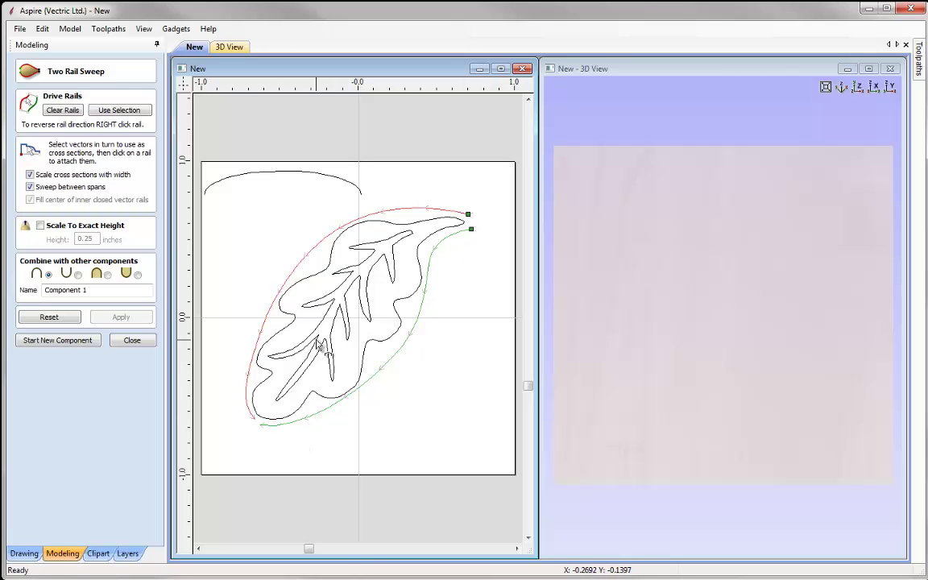
# Step: Sweep the open elliptical arc between the two rails as the cross section, and inspect the form in 3D
pyautogui.click(352, 186)
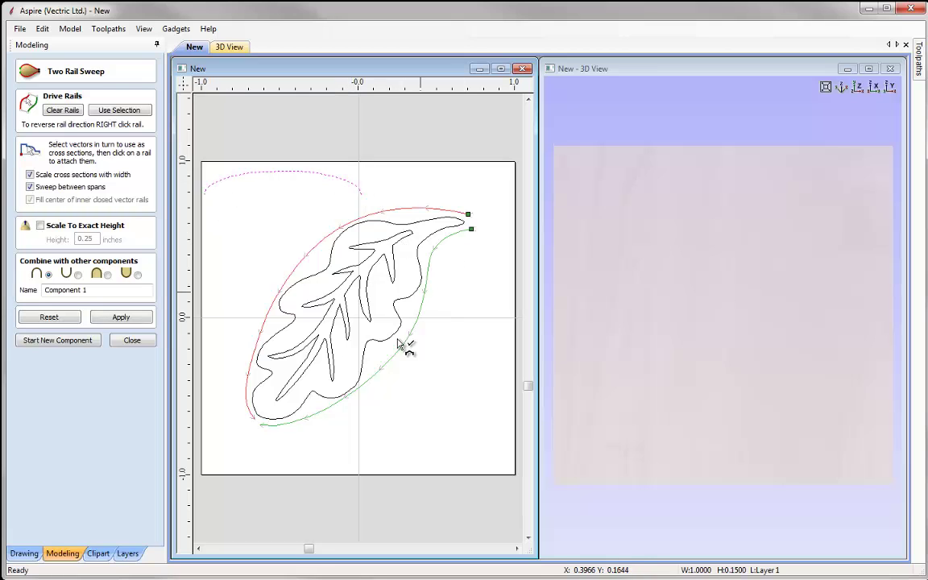
pyautogui.click(121, 318)
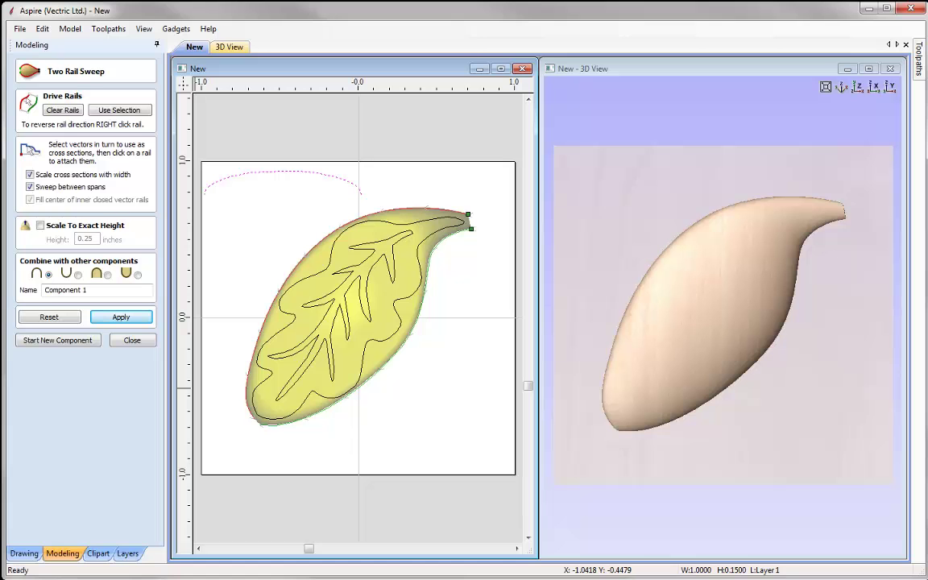
pyautogui.moveTo(849, 485); pyautogui.dragTo(667, 357)
pyautogui.moveTo(783, 388); pyautogui.dragTo(603, 344)
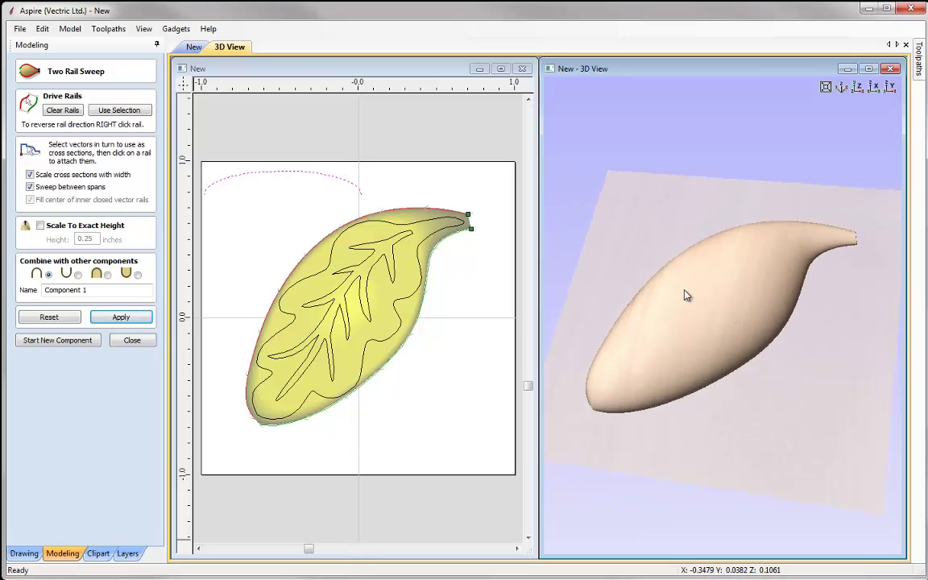
pyautogui.moveTo(694, 356); pyautogui.dragTo(651, 351)
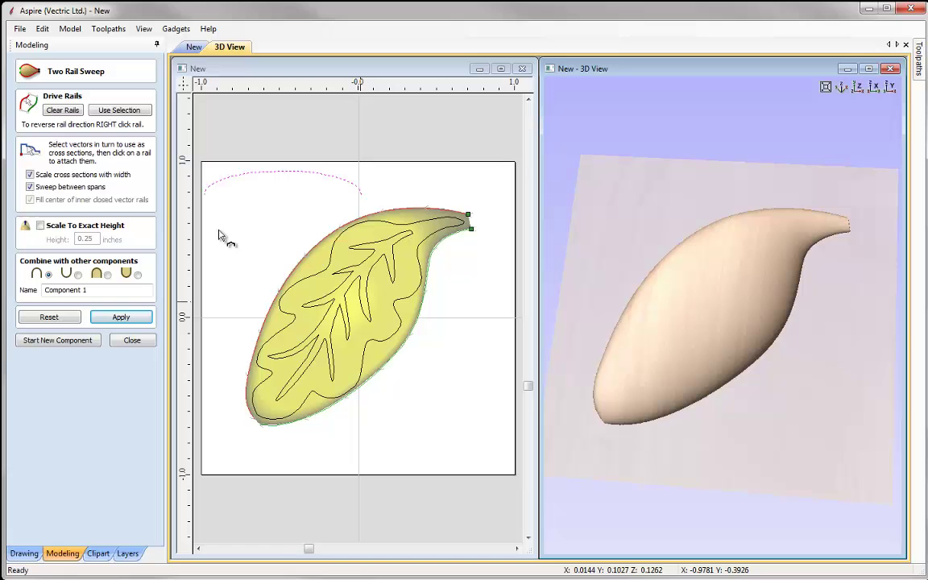
# Step: Node-edit the arc cross section, tilting its middle node's handles so the left half bulges and the right half dips
pyautogui.click(328, 180)
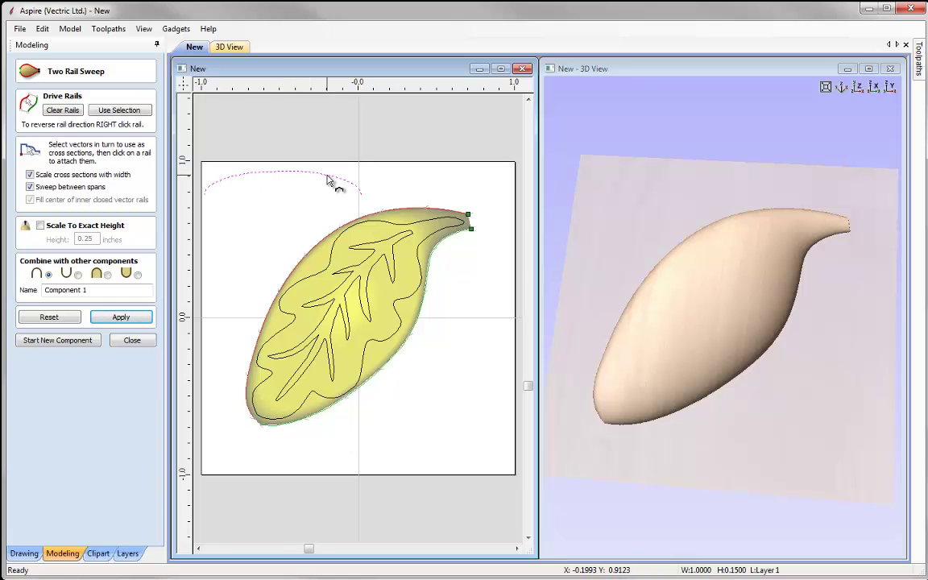
pyautogui.click(328, 181)
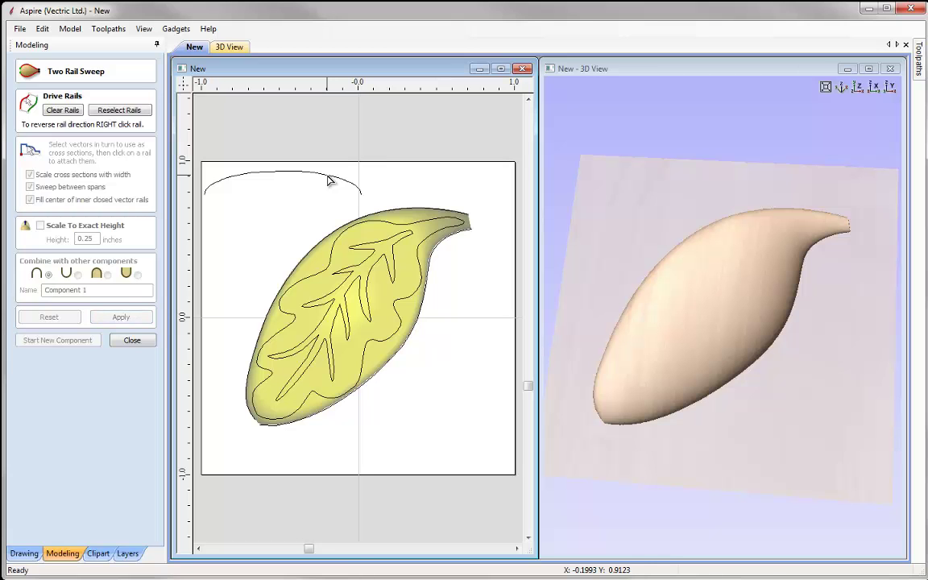
pyautogui.click(328, 180)
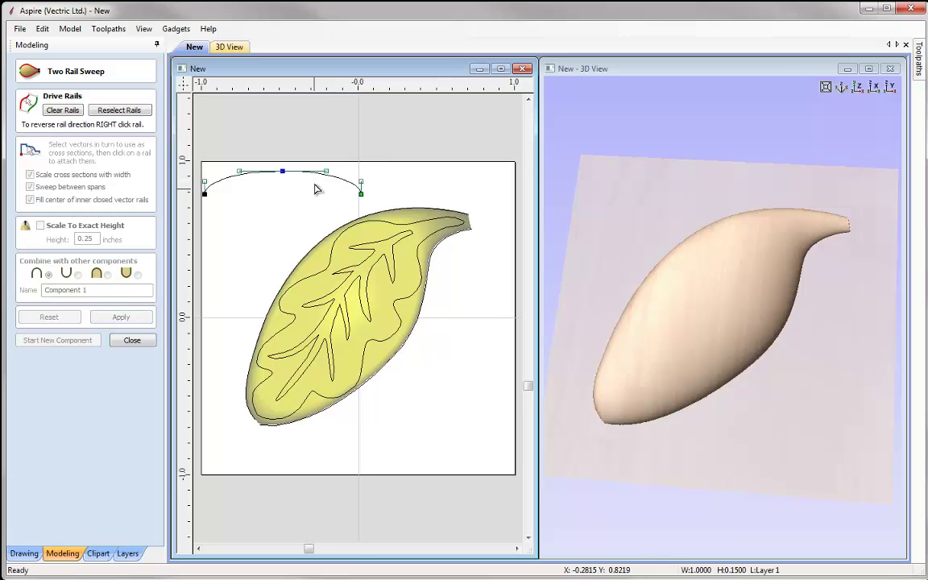
pyautogui.moveTo(326, 171)
pyautogui.mouseDown()
pyautogui.moveTo(315, 193)
pyautogui.moveTo(329, 187)
pyautogui.mouseUp()
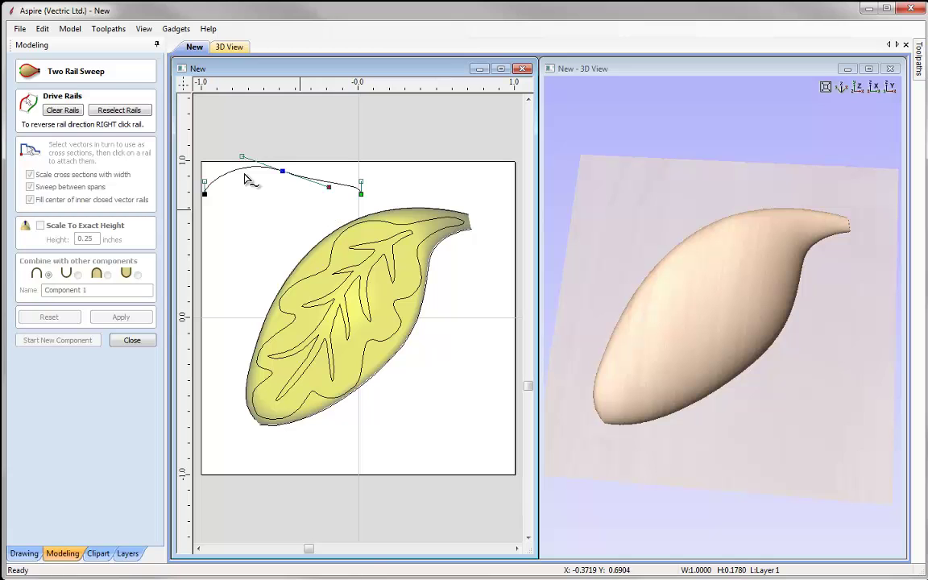
# Step: Reselect the rails, reapply the sweep with the reshaped cross section, and finish the component under the name Leaf1
pyautogui.click(122, 113)
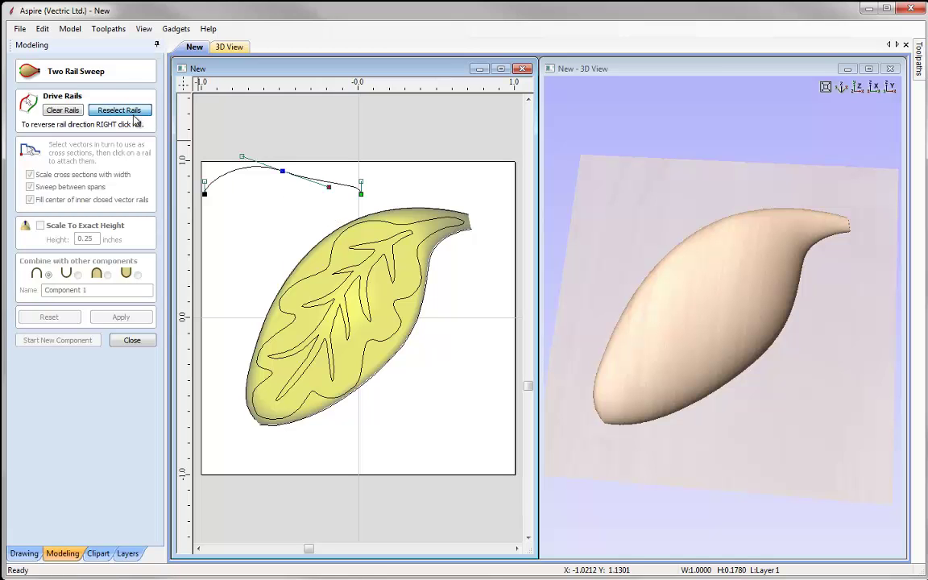
pyautogui.click(121, 317)
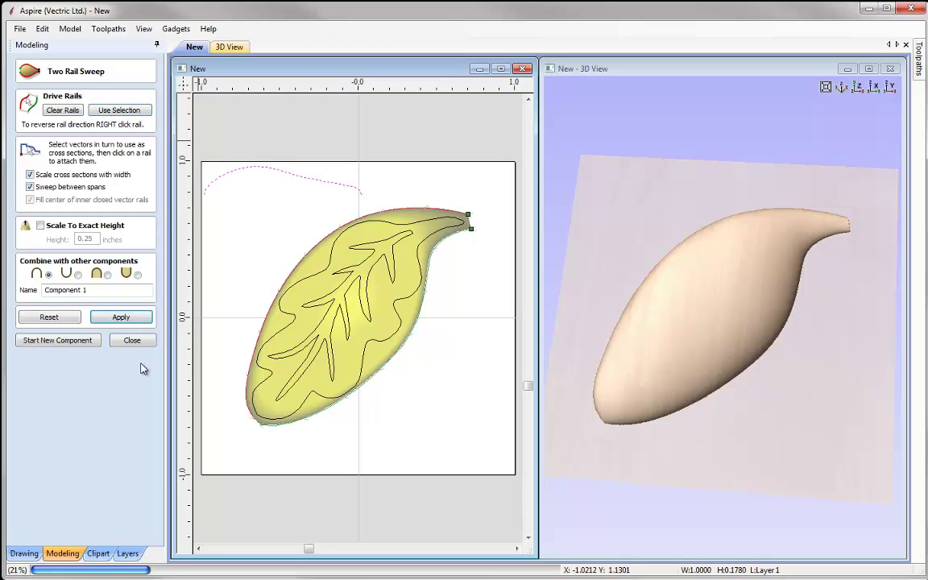
pyautogui.moveTo(716, 400); pyautogui.dragTo(693, 339)
pyautogui.moveTo(44, 289); pyautogui.dragTo(89, 290)
pyautogui.write('Leaf1')
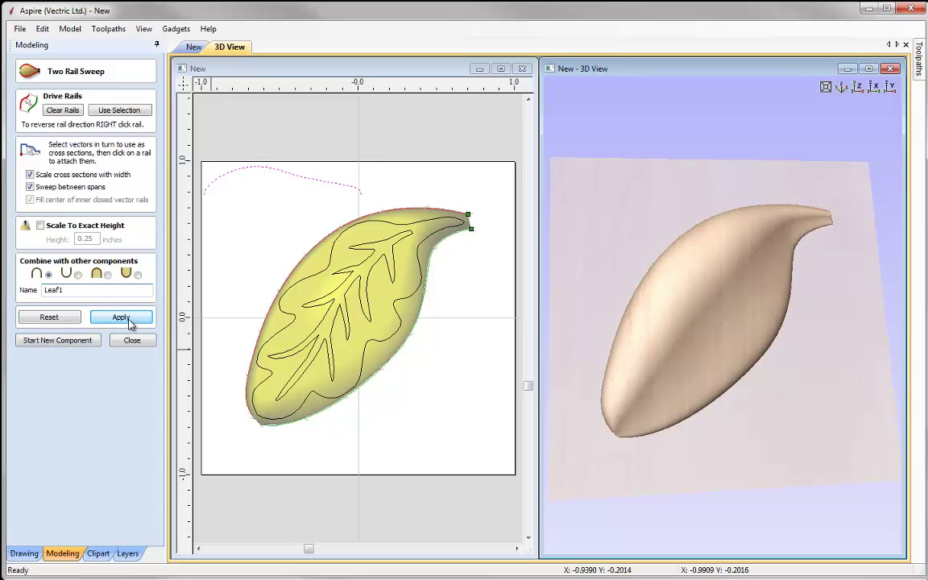
pyautogui.click(129, 323)
pyautogui.click(131, 340)
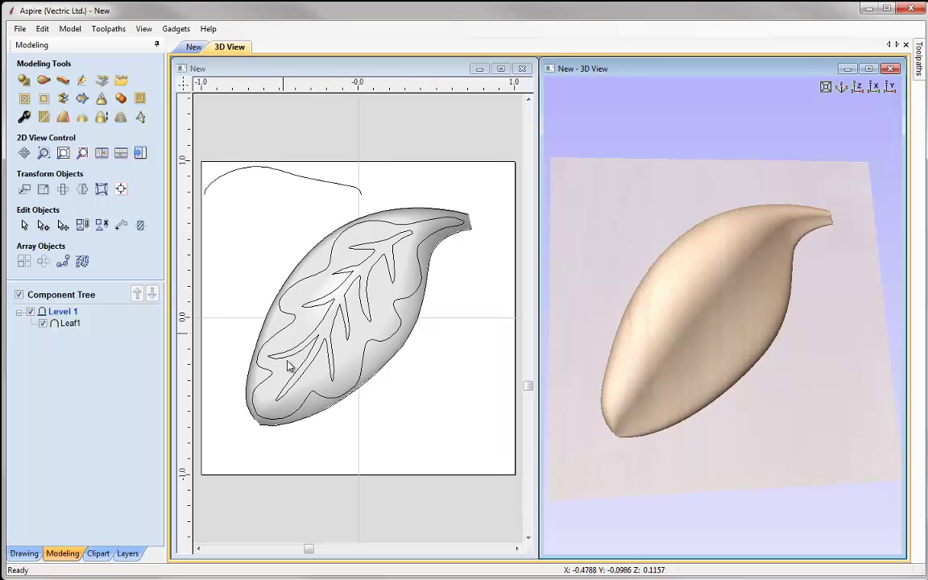
# Step: Clear the part of the Leaf1 component outside the lobed leaf outline, and check it in 3D
pyautogui.click(321, 265)
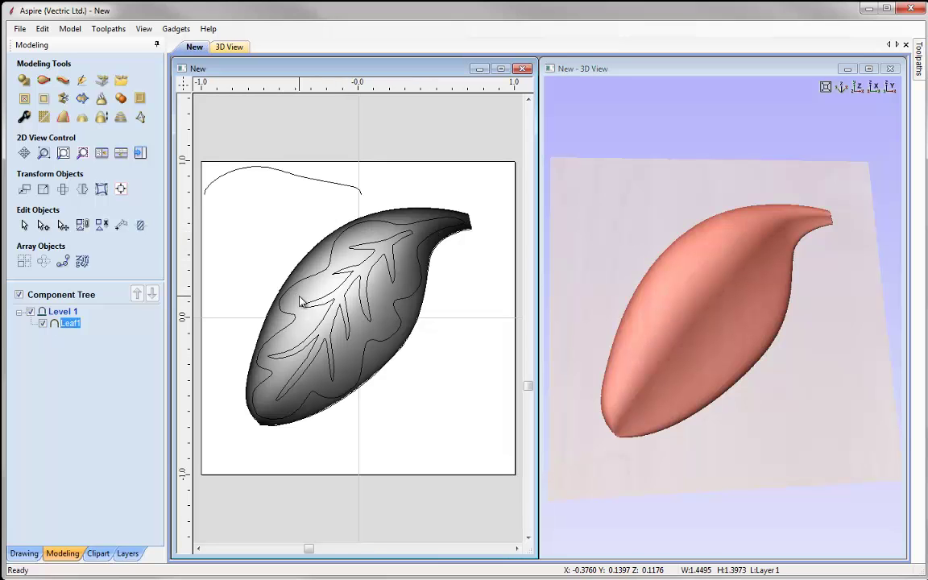
pyautogui.click(308, 284)
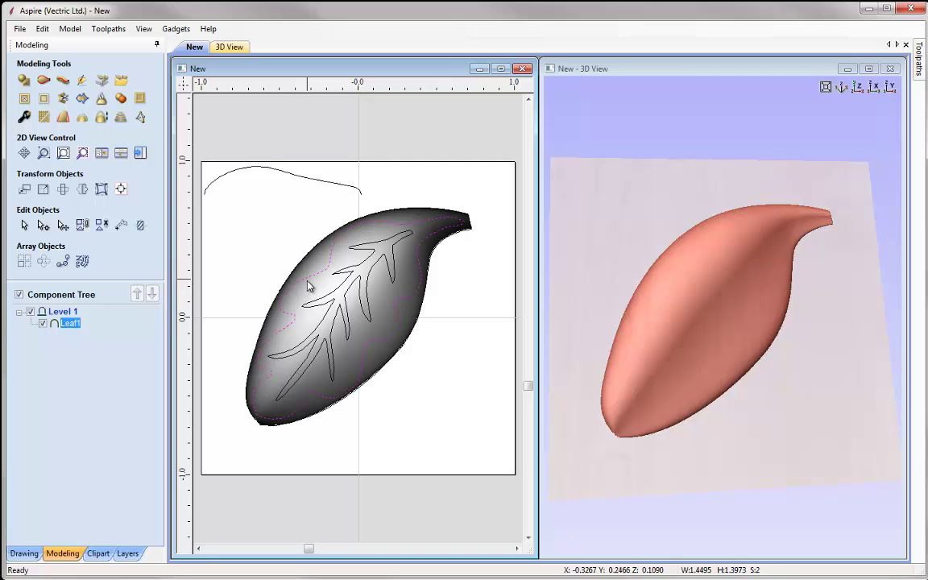
pyautogui.click(44, 99)
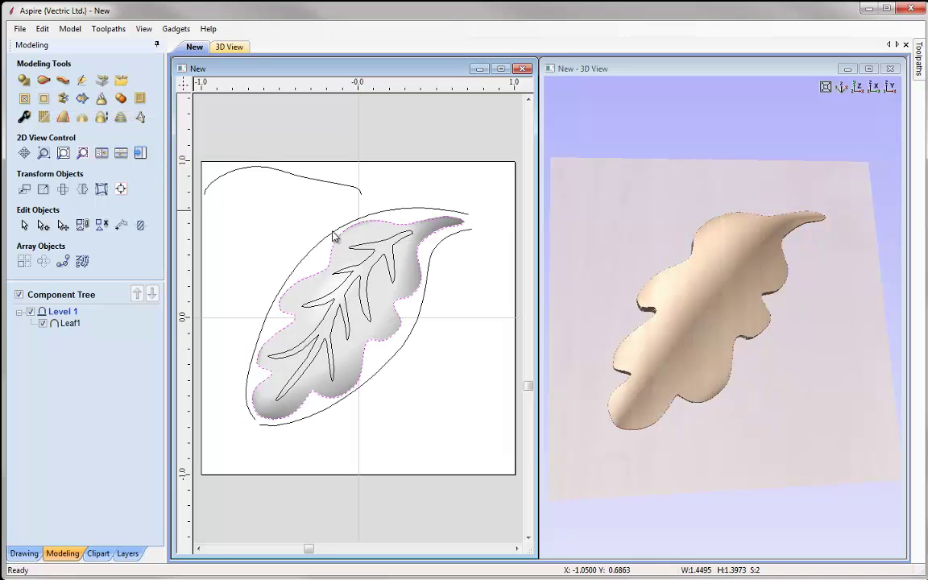
pyautogui.moveTo(721, 286); pyautogui.dragTo(700, 322)
pyautogui.click(855, 87)
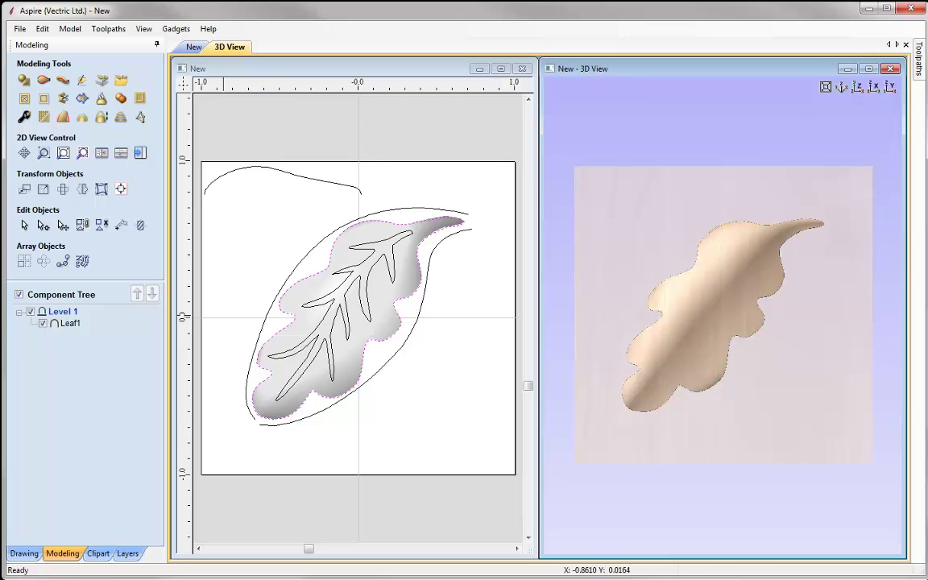
# Step: Create a rounded shape from the leaf outline with a -28.8 degree angle, added to the model as Leaf2
pyautogui.click(199, 138)
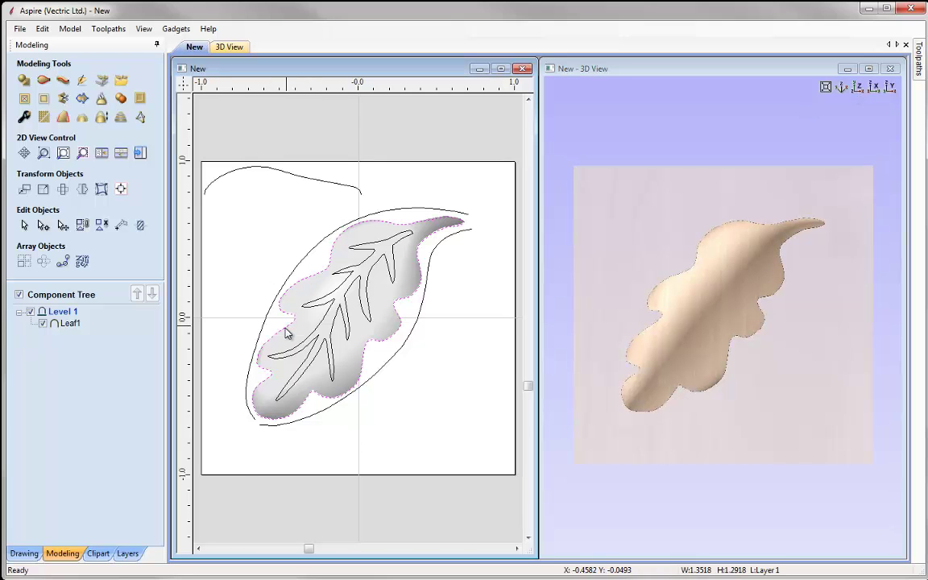
pyautogui.click(24, 82)
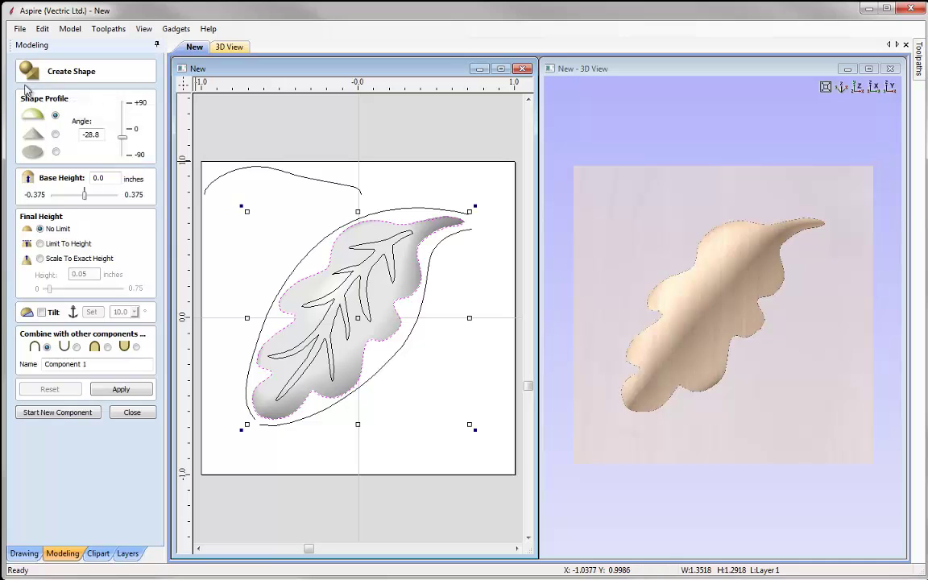
pyautogui.click(119, 142)
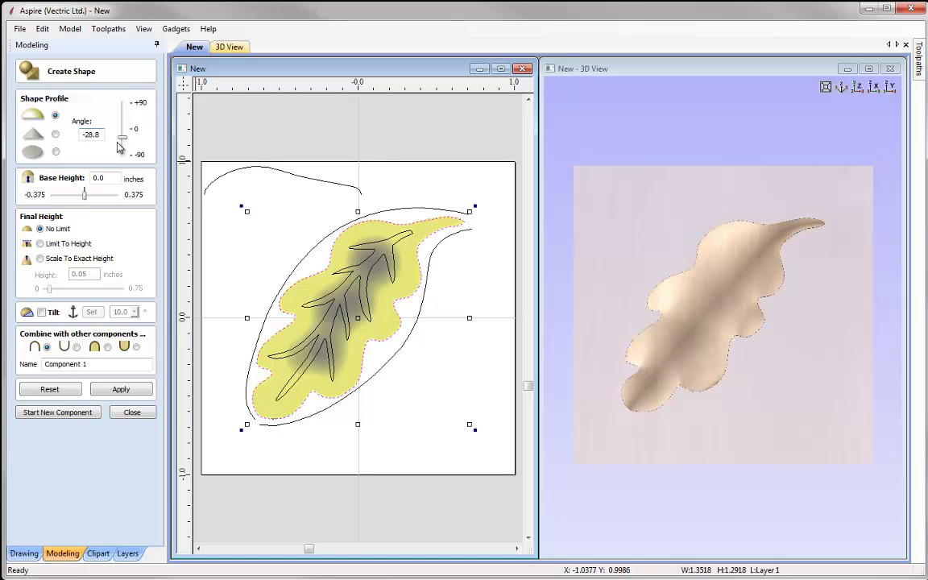
pyautogui.moveTo(653, 365); pyautogui.dragTo(697, 380)
pyautogui.scroll(5, 697, 380)
pyautogui.moveTo(642, 387); pyautogui.dragTo(630, 338)
pyautogui.moveTo(810, 352); pyautogui.dragTo(749, 511)
pyautogui.scroll(-5, 761, 391)
pyautogui.moveTo(98, 368); pyautogui.dragTo(4, 339)
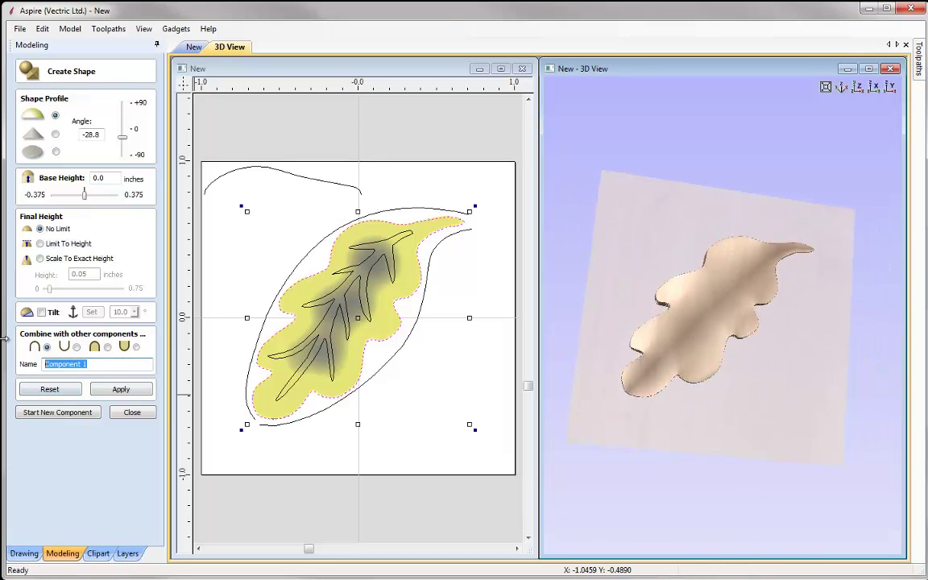
pyautogui.write('Leaf2')
pyautogui.click(119, 393)
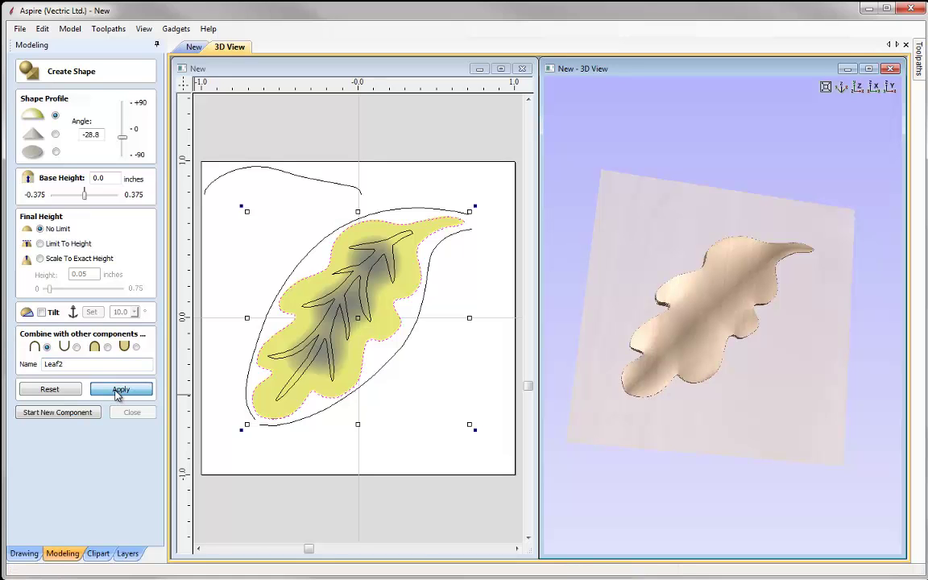
# Step: Start a new component from the vein vector as a rounded 60 degree shape named Vein, apply it, and finish shape creation
pyautogui.click(89, 415)
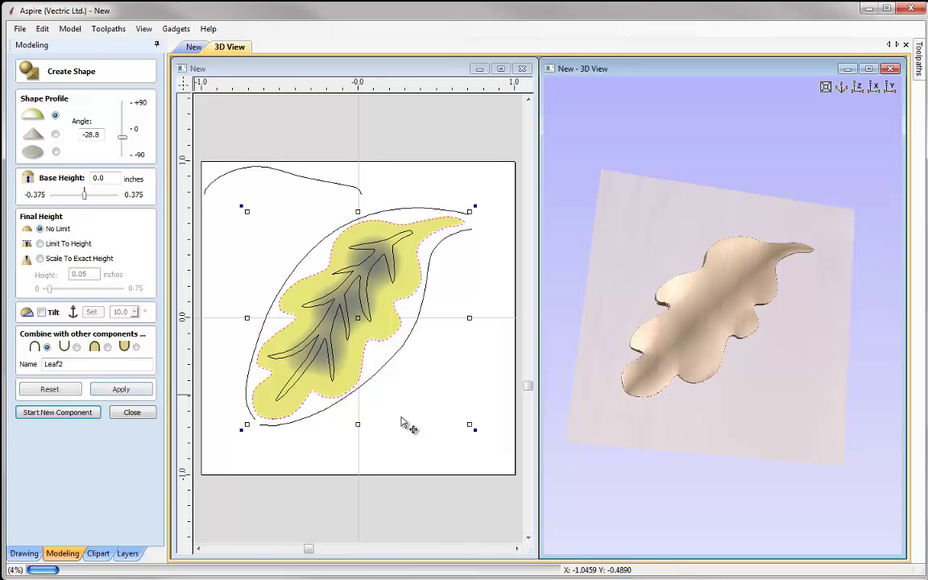
pyautogui.click(316, 345)
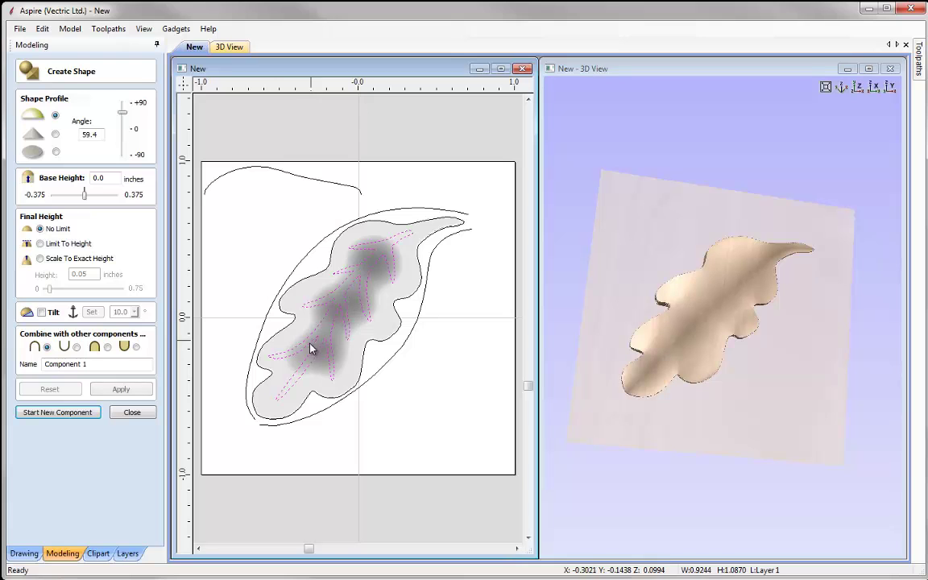
pyautogui.moveTo(122, 137); pyautogui.dragTo(121, 112)
pyautogui.doubleClick(98, 133)
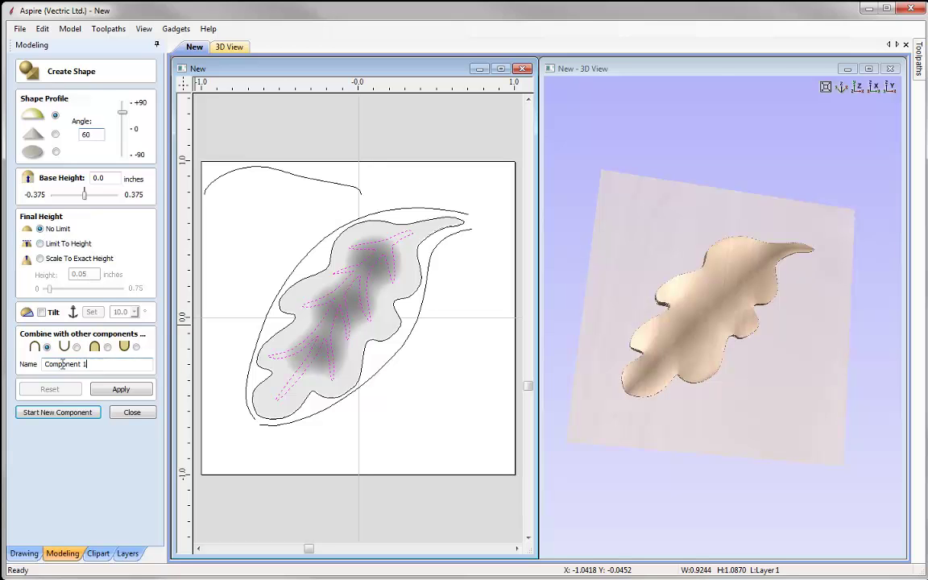
pyautogui.moveTo(87, 364); pyautogui.dragTo(45, 364)
pyautogui.click(121, 390)
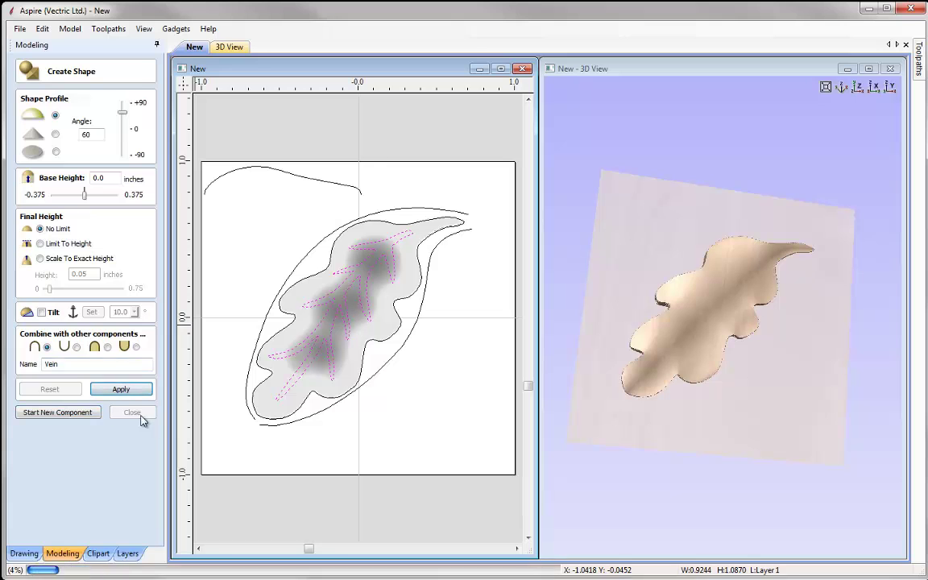
pyautogui.moveTo(613, 424); pyautogui.dragTo(620, 339)
pyautogui.click(133, 413)
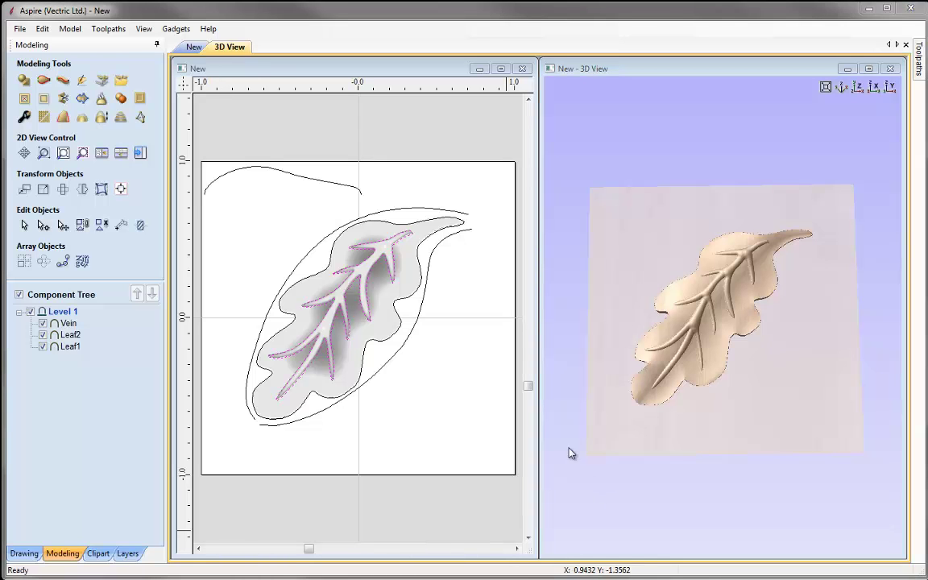
# Step: Select the Vein, Leaf2 and Leaf1 components together and bake them into a single component
pyautogui.moveTo(789, 407); pyautogui.dragTo(639, 386)
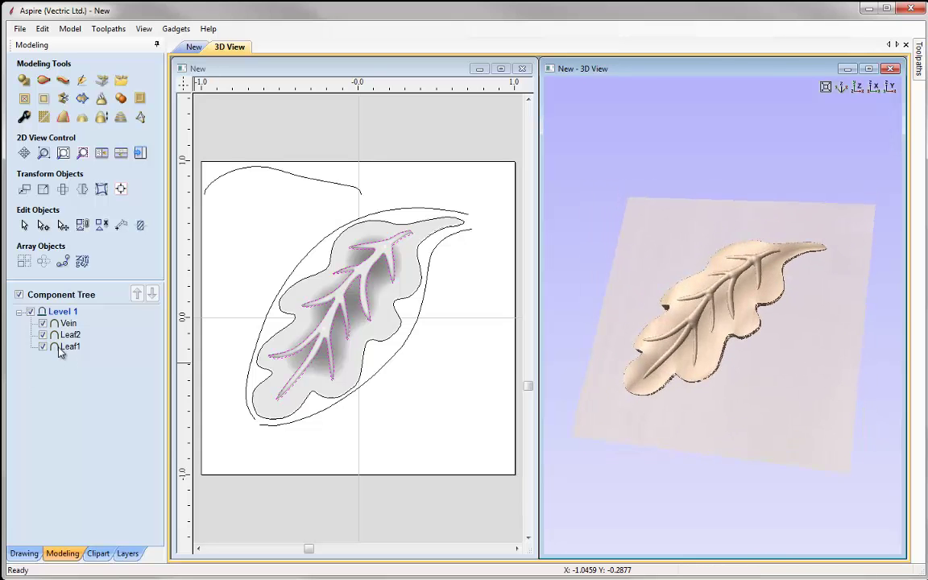
pyautogui.click(71, 323)
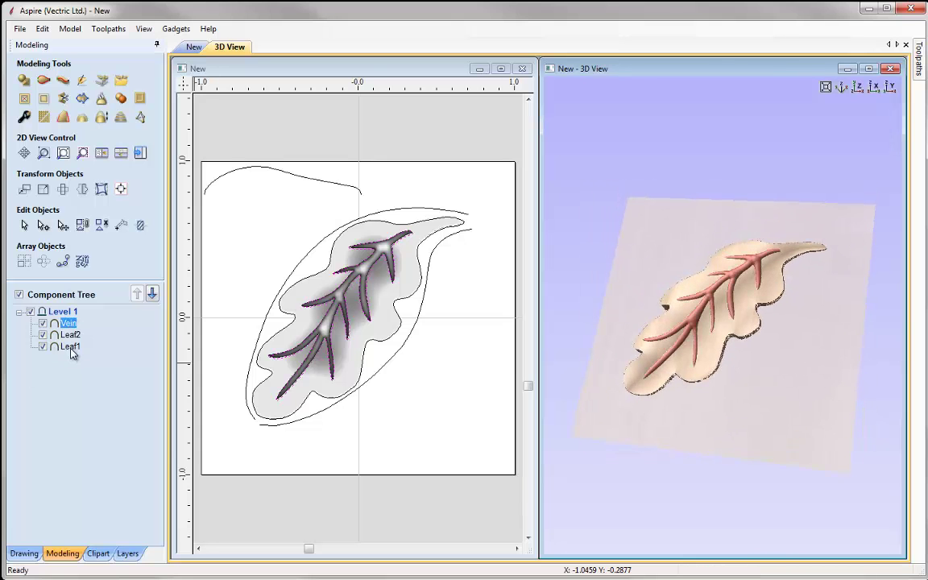
pyautogui.keyDown('shift'); pyautogui.click(71, 348); pyautogui.keyUp('shift')
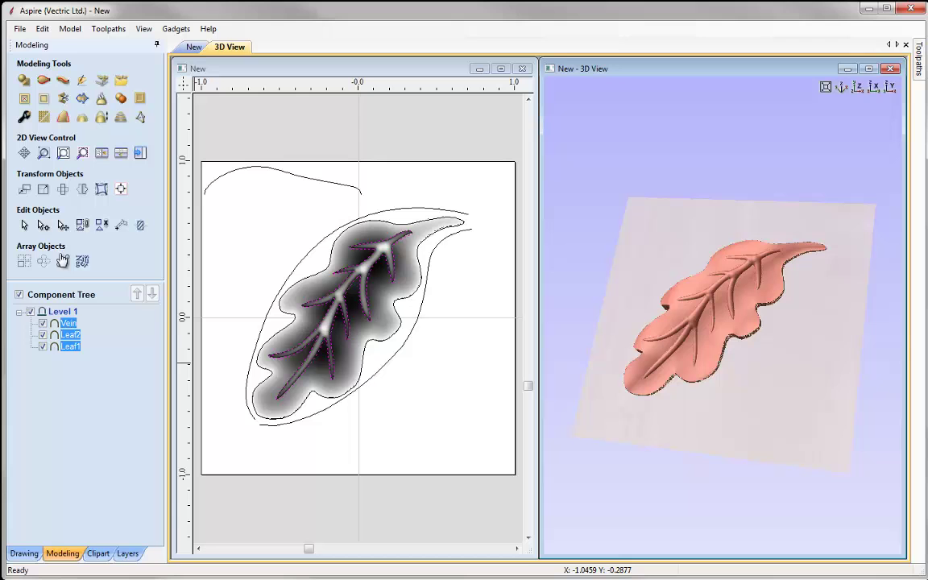
pyautogui.click(44, 120)
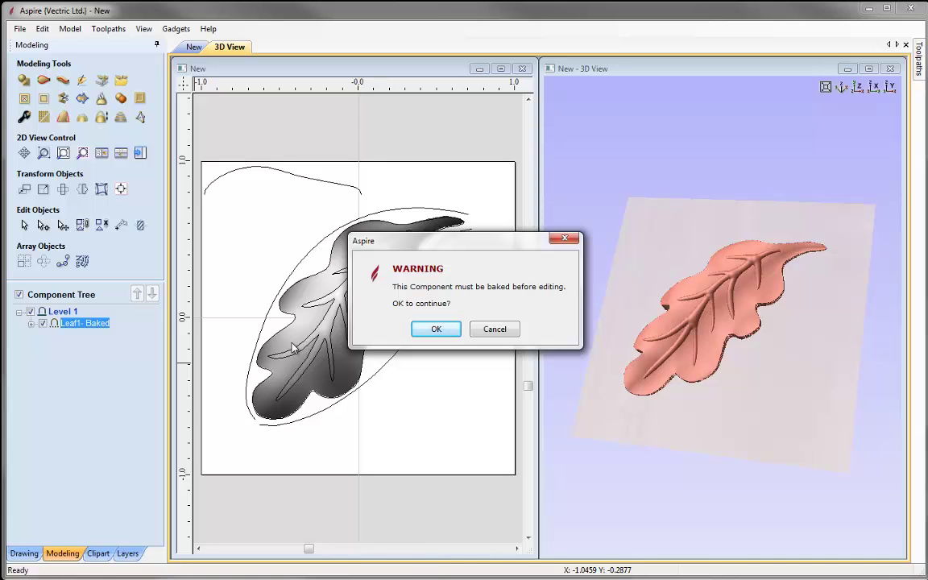
# Step: Smooth the baked leaf component at about one third of the smoothing range, with transparency preserved
pyautogui.click(442, 333)
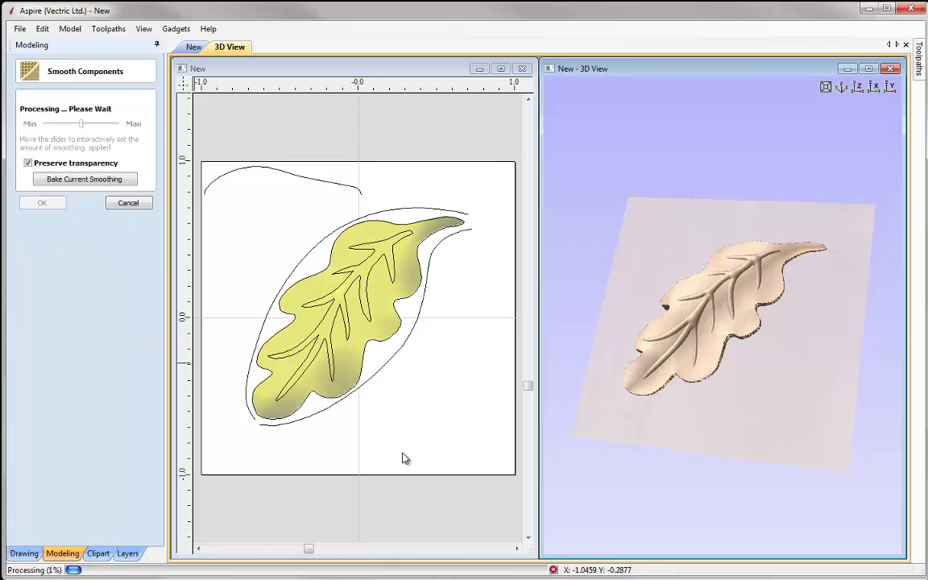
pyautogui.moveTo(793, 503); pyautogui.dragTo(728, 461)
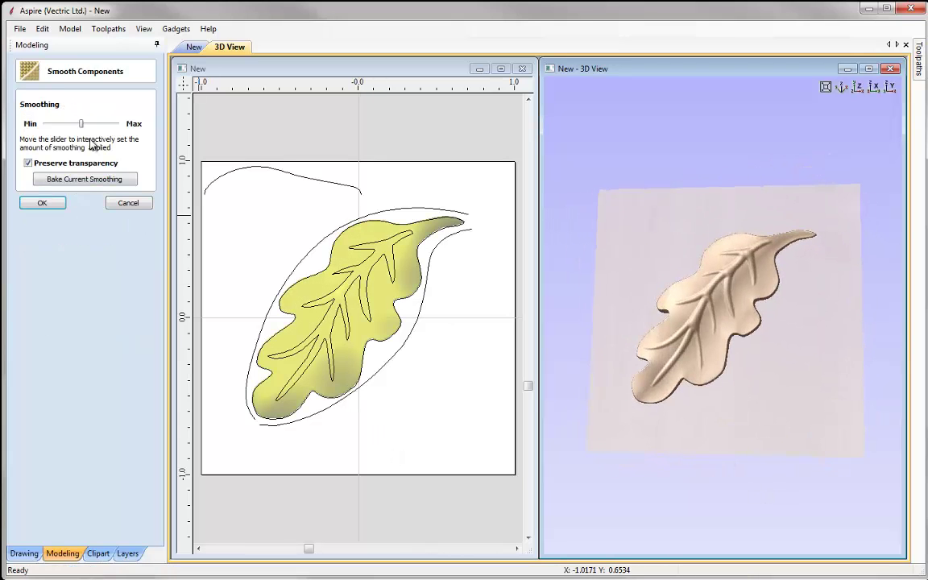
pyautogui.moveTo(81, 125); pyautogui.dragTo(75, 125)
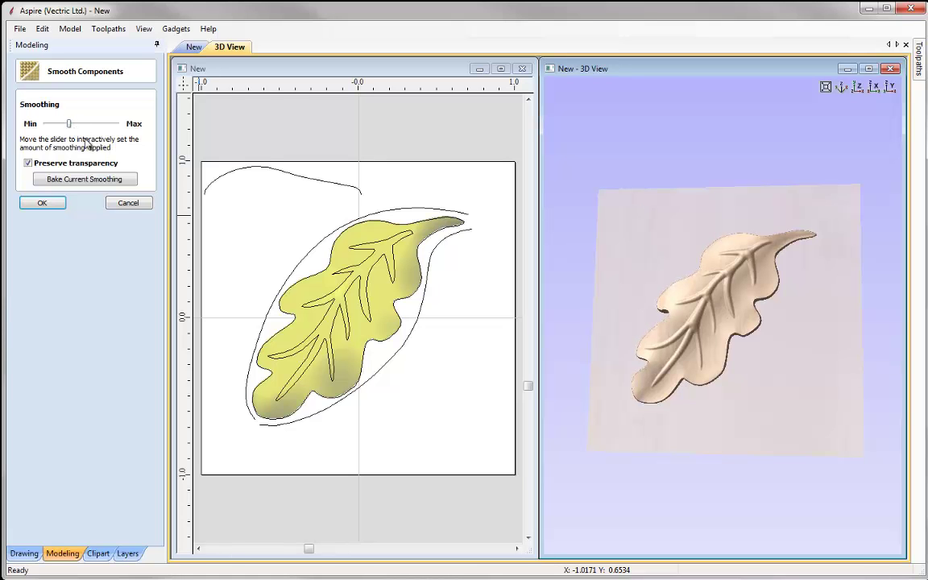
pyautogui.moveTo(744, 387)
pyautogui.mouseDown()
pyautogui.moveTo(772, 323)
pyautogui.moveTo(735, 313)
pyautogui.moveTo(787, 395)
pyautogui.moveTo(675, 311)
pyautogui.moveTo(746, 365)
pyautogui.moveTo(749, 379)
pyautogui.mouseUp()
pyautogui.click(40, 205)
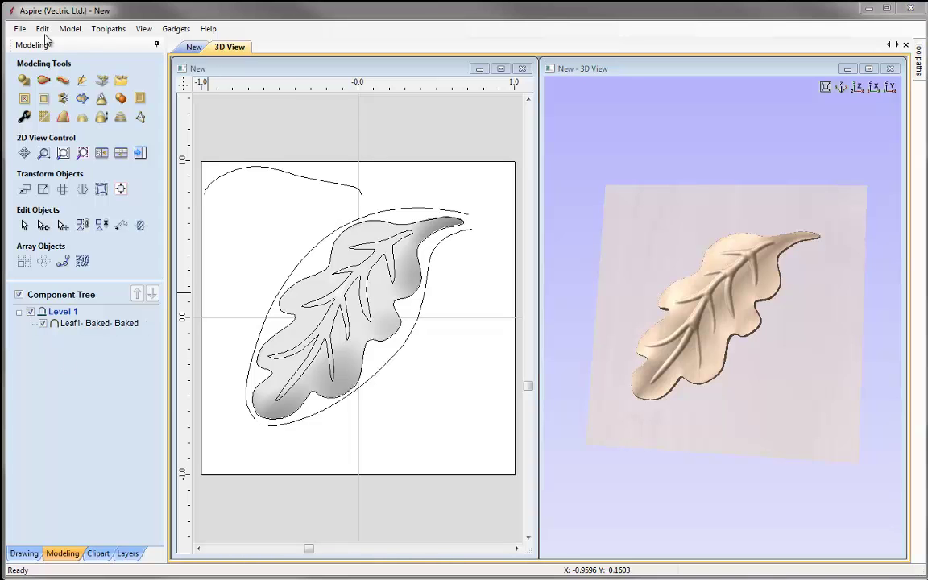
# Step: Save the leaf job as OakLeaf_MODEL.crv3d in the OakBranch_FILES folder, replacing the existing file
pyautogui.click(19, 30)
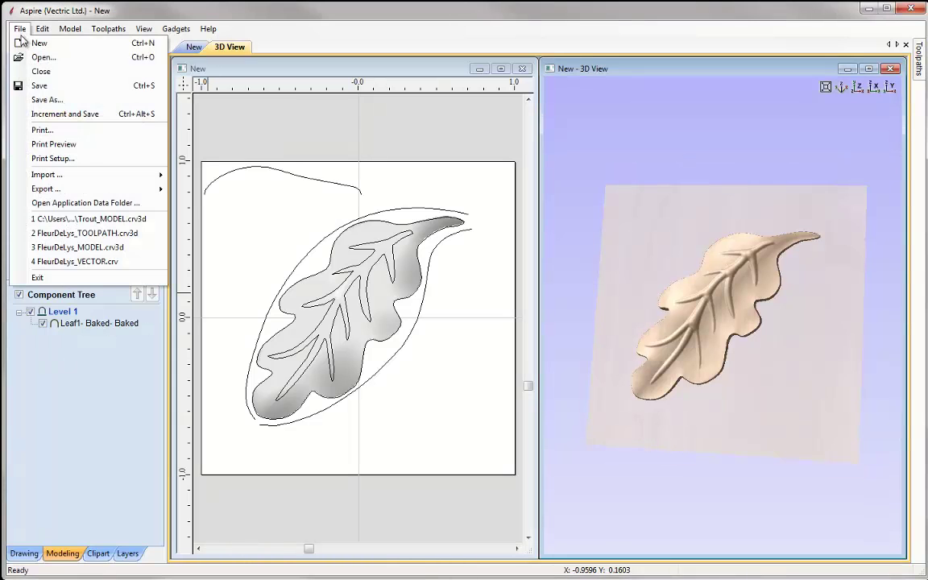
pyautogui.click(68, 99)
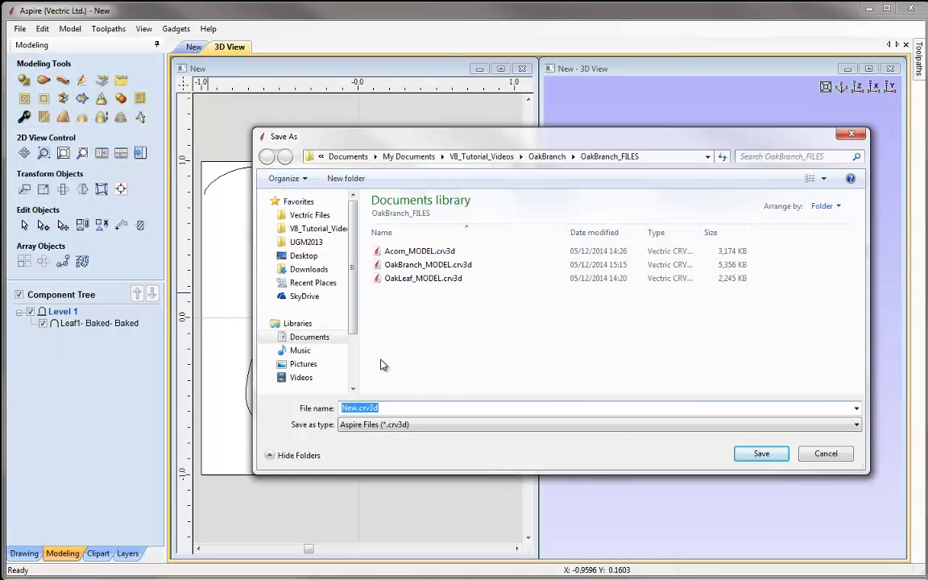
pyautogui.click(408, 279)
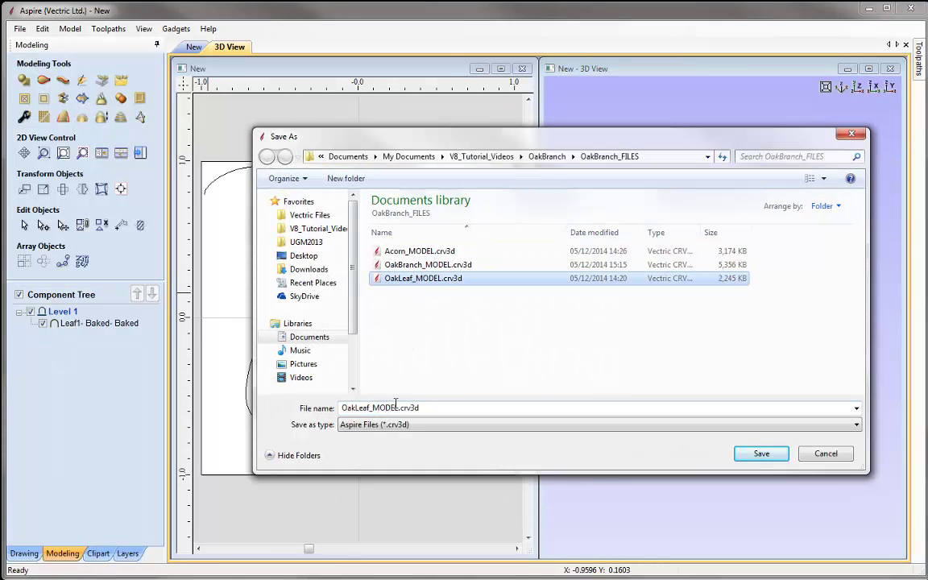
pyautogui.click(743, 455)
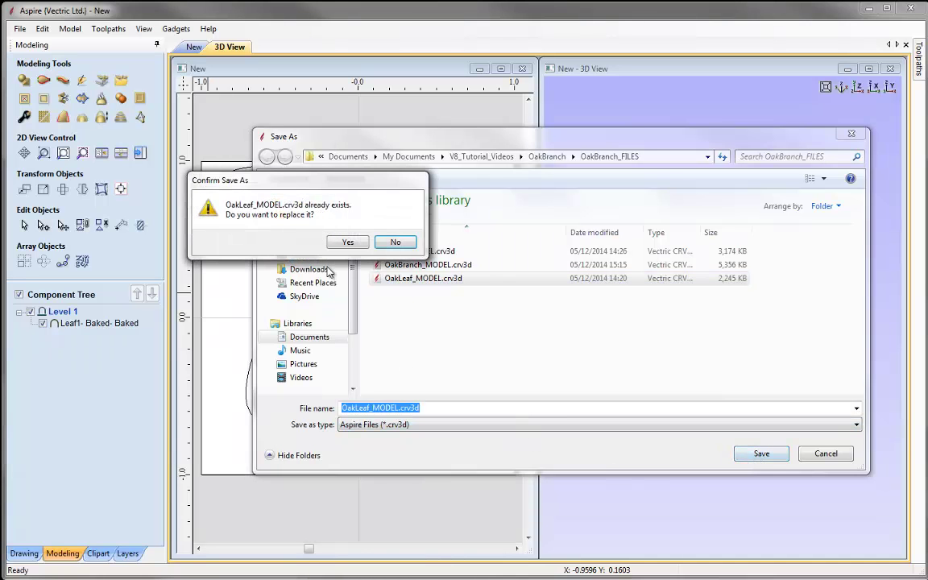
pyautogui.click(348, 244)
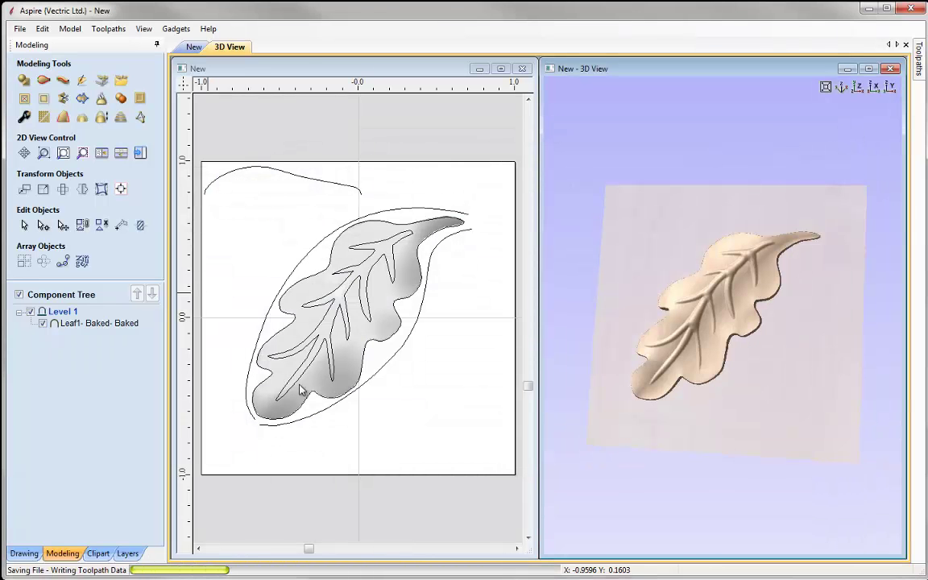
# Step: Copy the finished leaf component, close its job, and paste the component into the oak branch job
pyautogui.click(88, 323)
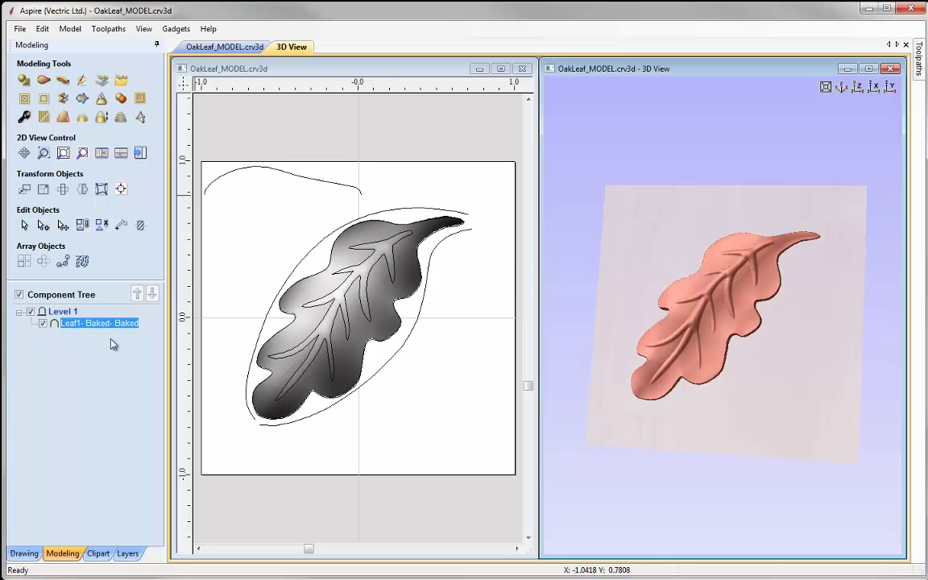
pyautogui.rightClick(368, 240)
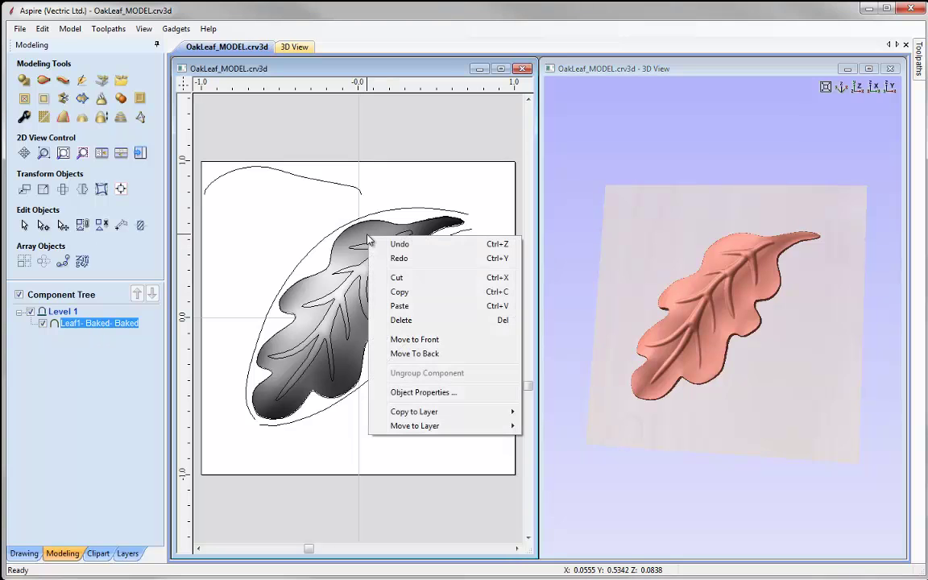
pyautogui.click(420, 292)
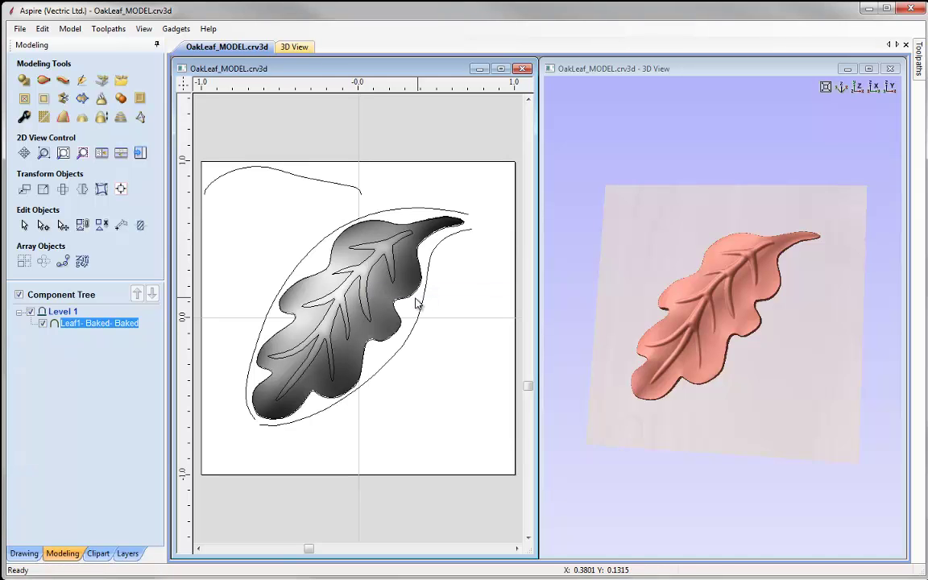
pyautogui.click(905, 44)
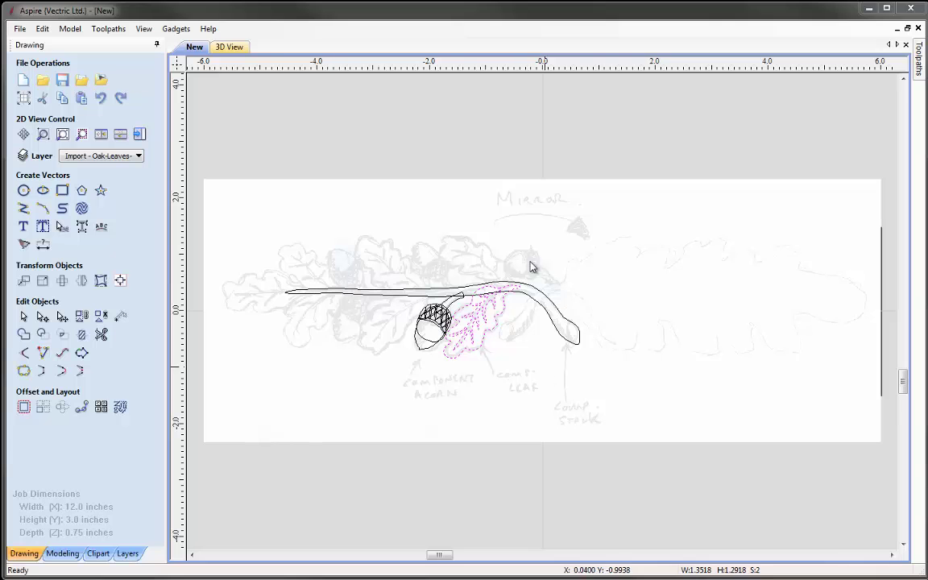
pyautogui.click(524, 167)
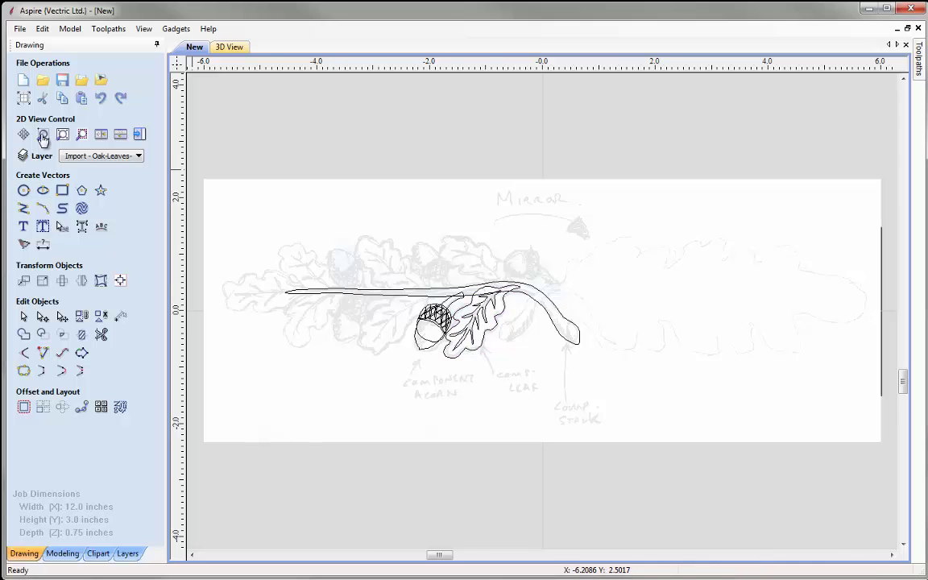
pyautogui.click(81, 98)
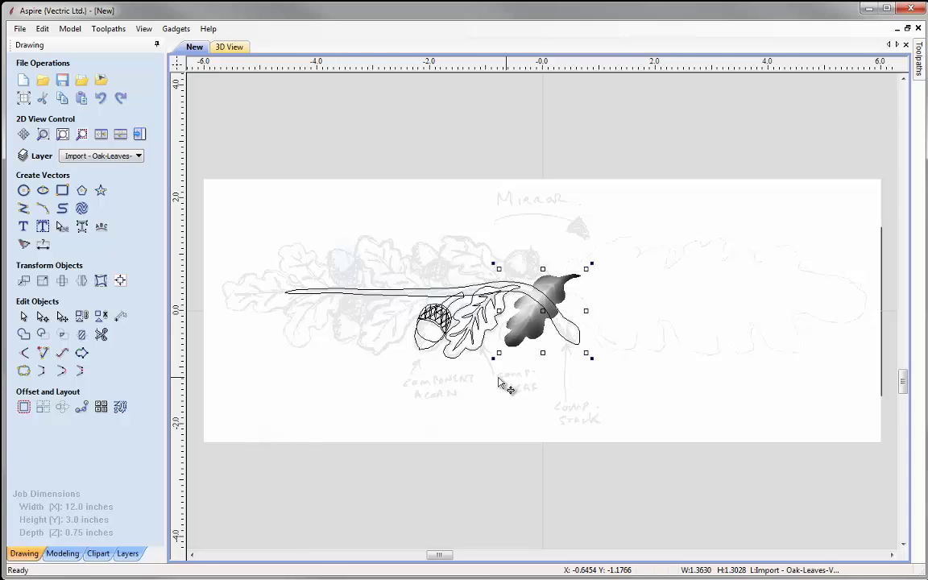
# Step: Align the pasted leaf component to the center of the leaf outline vector beside the acorn
pyautogui.keyDown('shift'); pyautogui.click(475, 353); pyautogui.keyUp('shift')
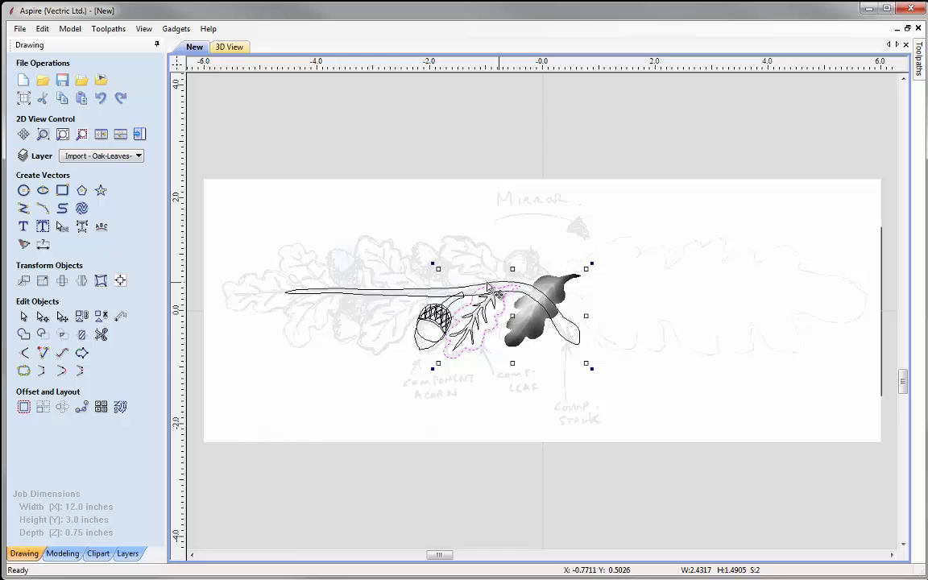
pyautogui.click(119, 282)
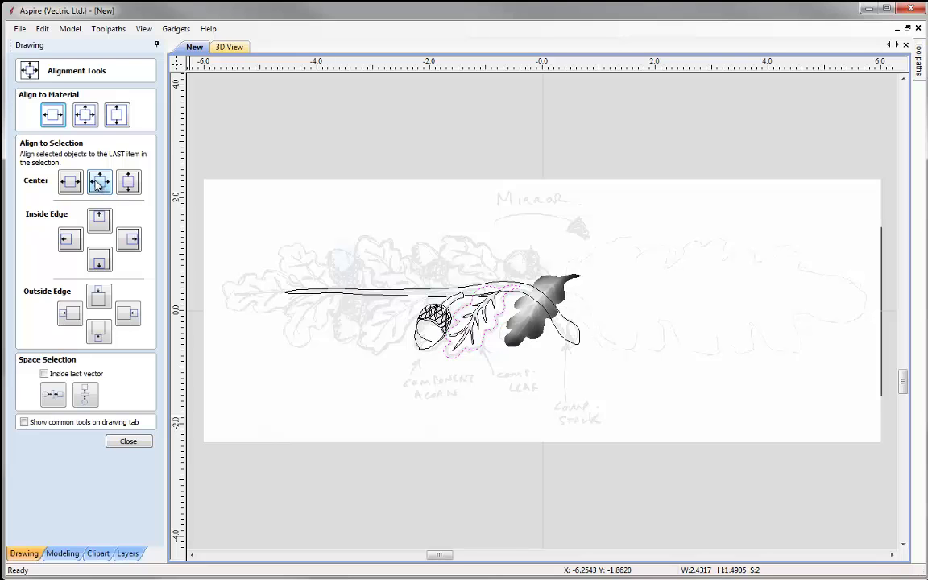
pyautogui.click(98, 182)
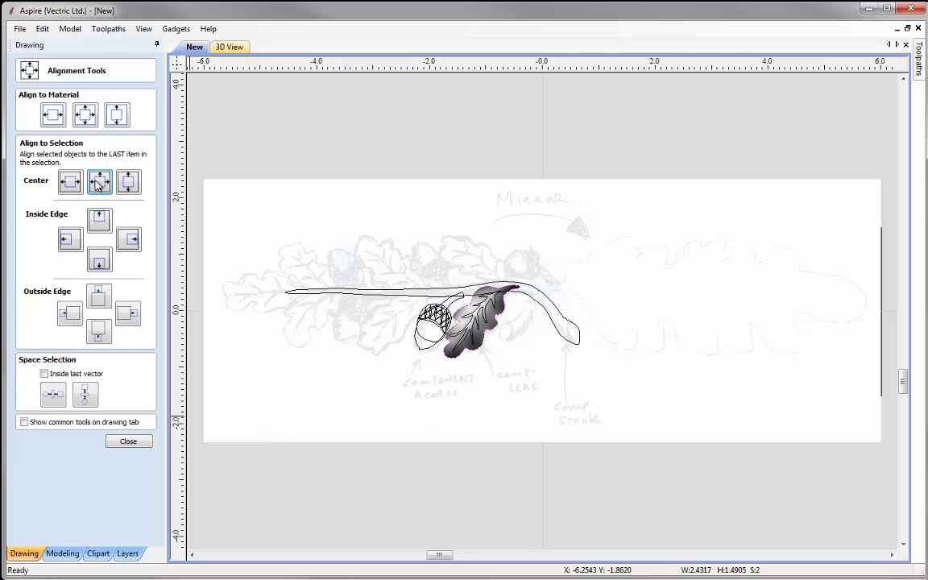
pyautogui.click(129, 442)
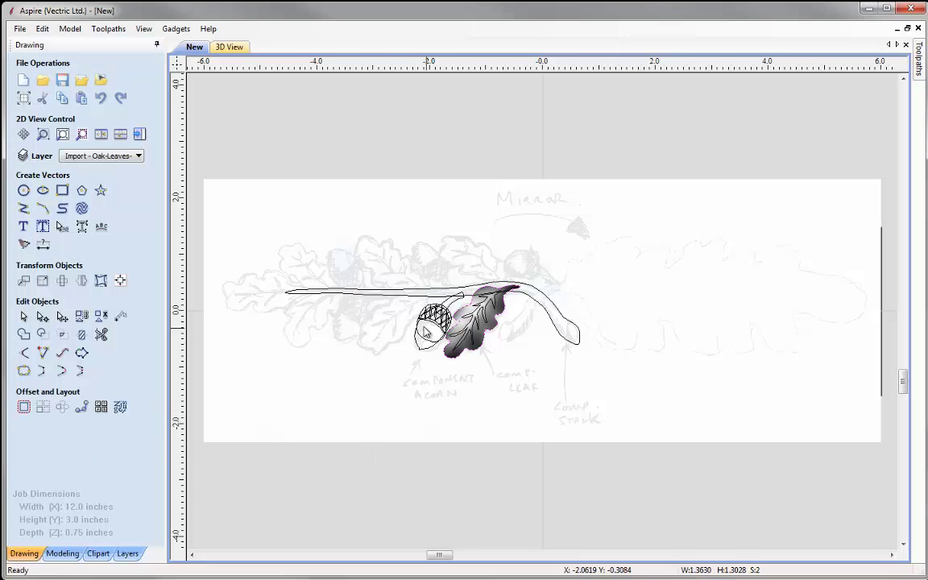
# Step: Select the acorn vectors together with the acorn's short stalk and copy them for use in a separate job
pyautogui.click(407, 397)
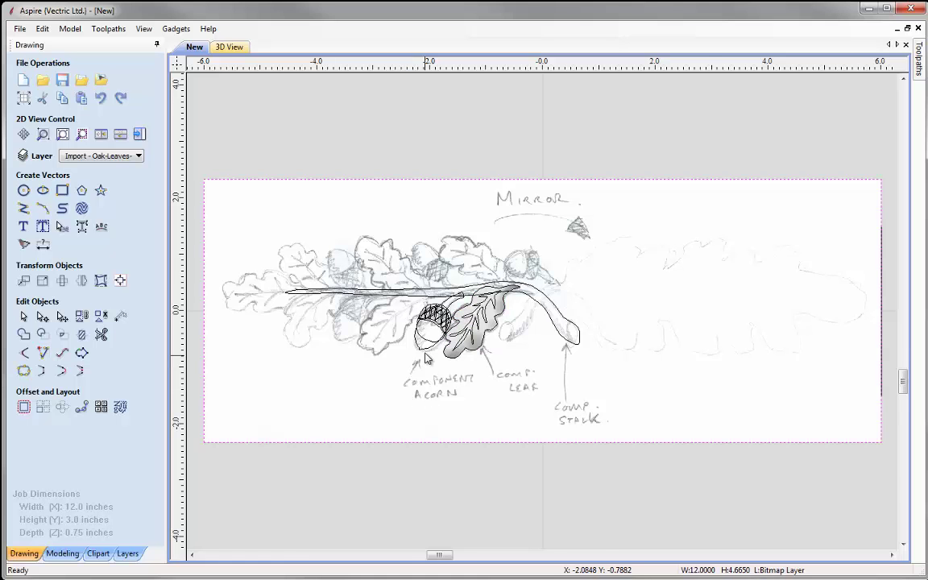
pyautogui.scroll(4, 387, 322)
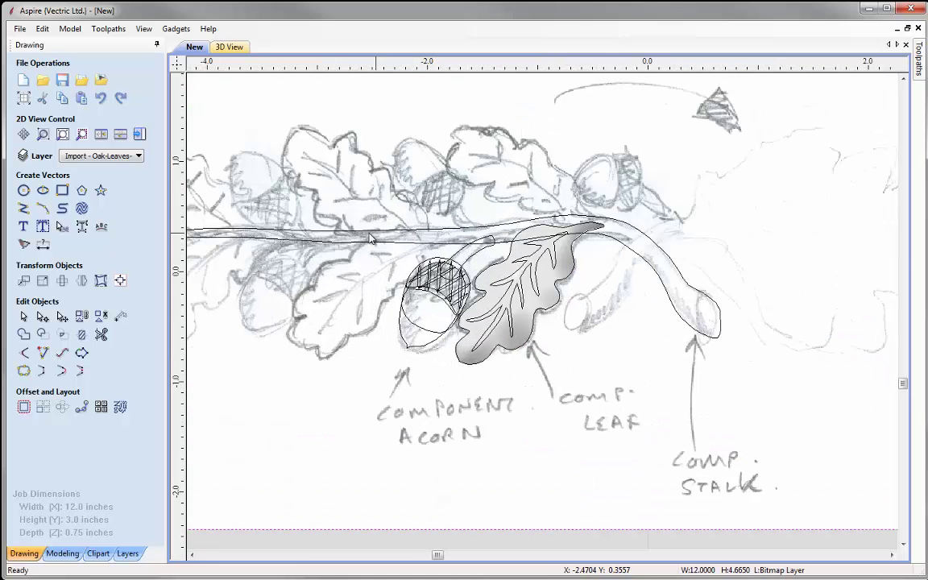
pyautogui.click(432, 339)
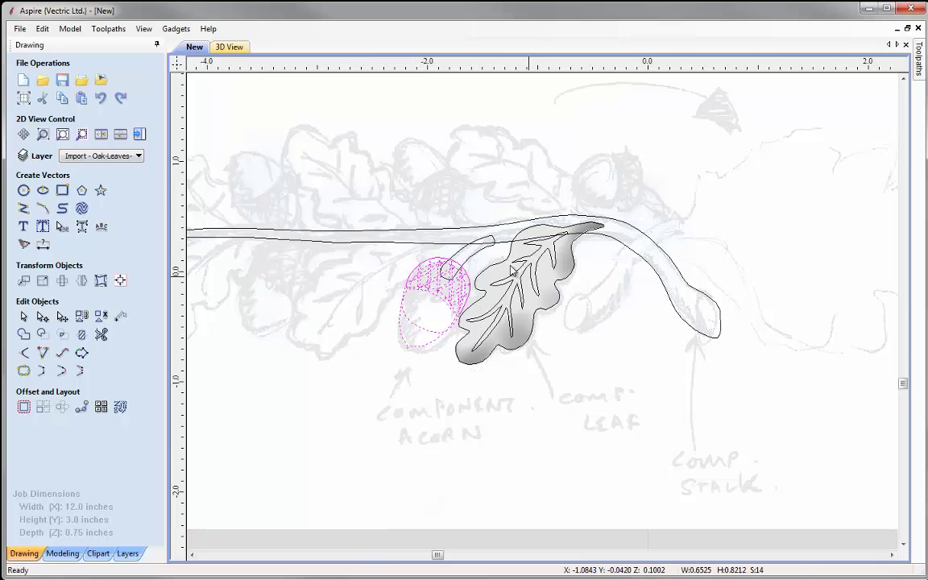
pyautogui.keyDown('shift'); pyautogui.click(471, 260); pyautogui.keyUp('shift')
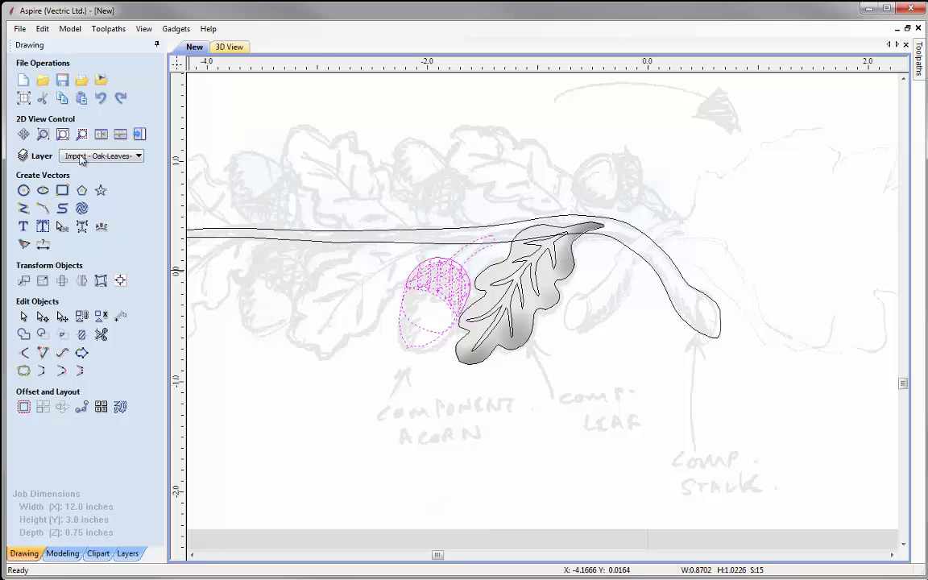
pyautogui.click(62, 133)
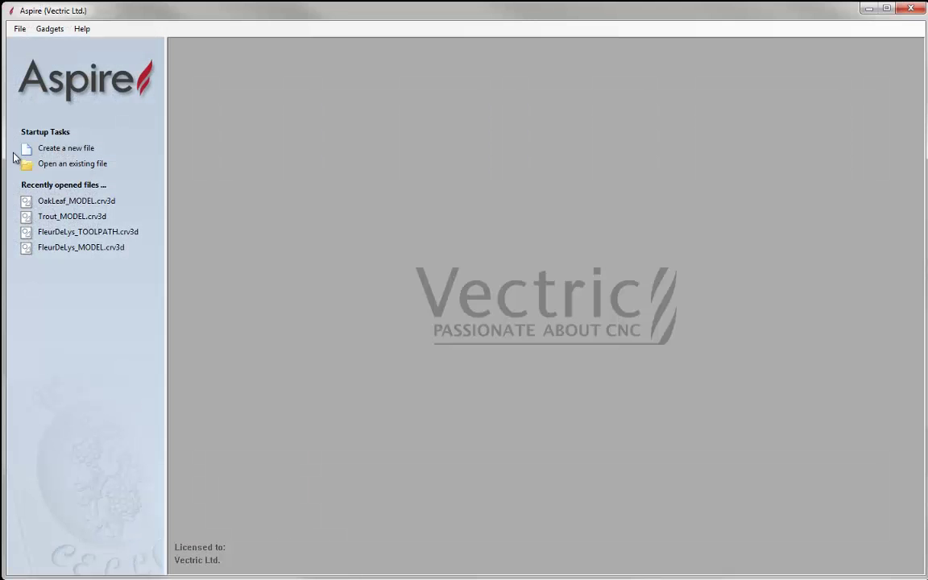
# Step: Create a new job 1 inch wide and 1.5 inches high for the acorn
pyautogui.click(68, 149)
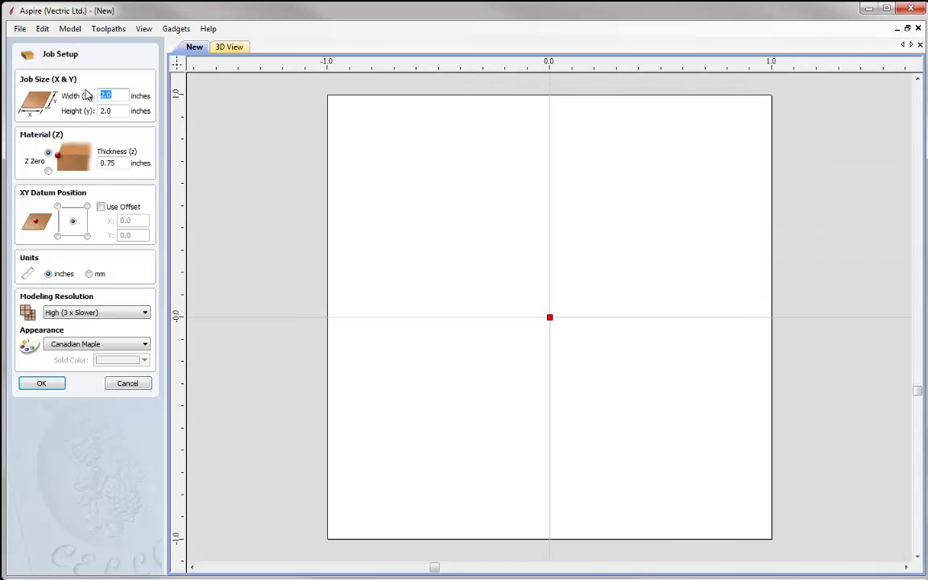
pyautogui.click(107, 111)
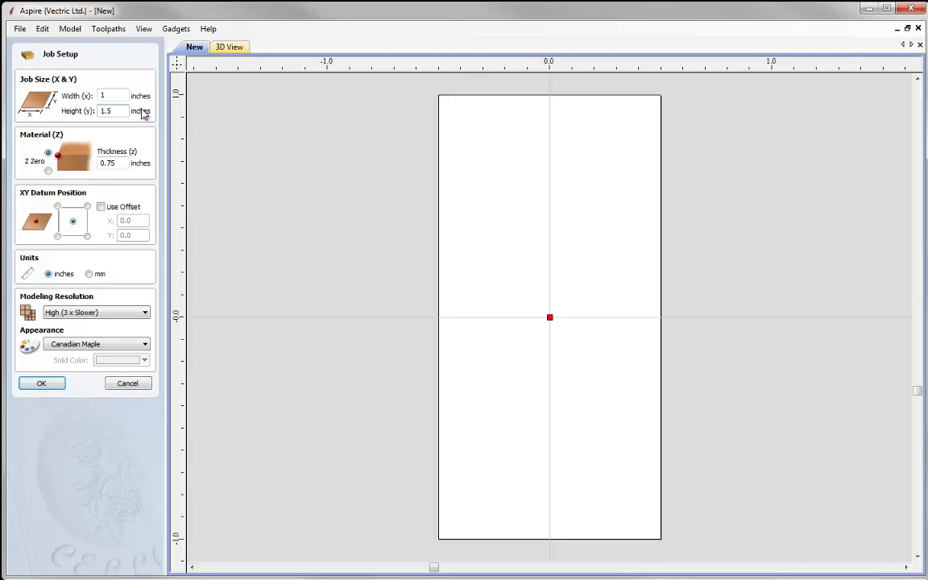
pyautogui.write('1.5')
pyautogui.press('Tab')
pyautogui.click(39, 384)
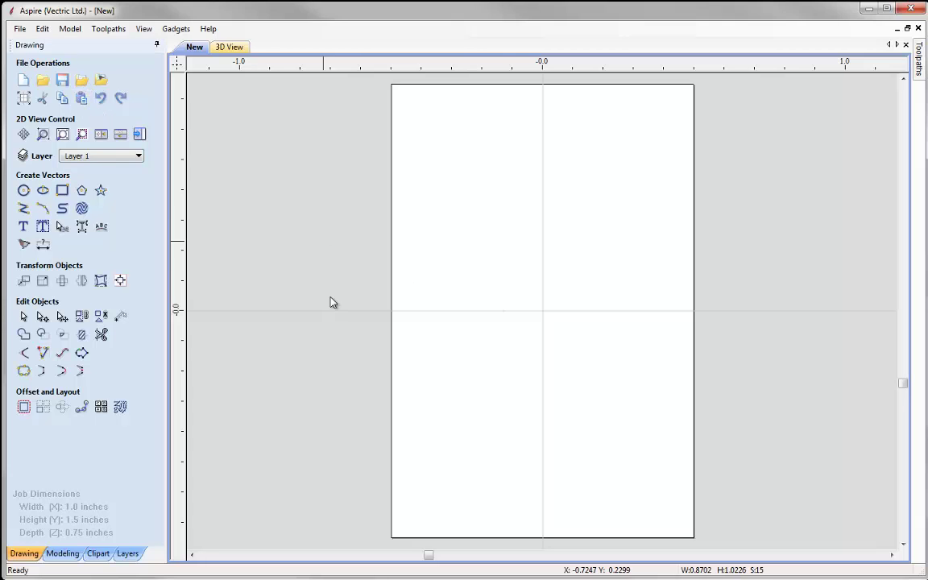
# Step: Paste the acorn vectors into the new job and center them on the material
pyautogui.scroll(-4, 421, 300)
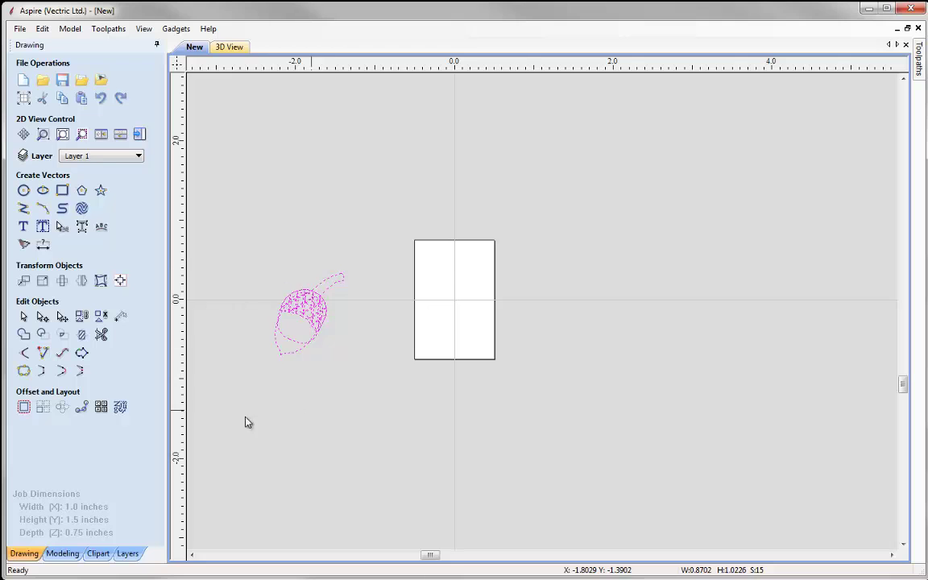
pyautogui.click(121, 280)
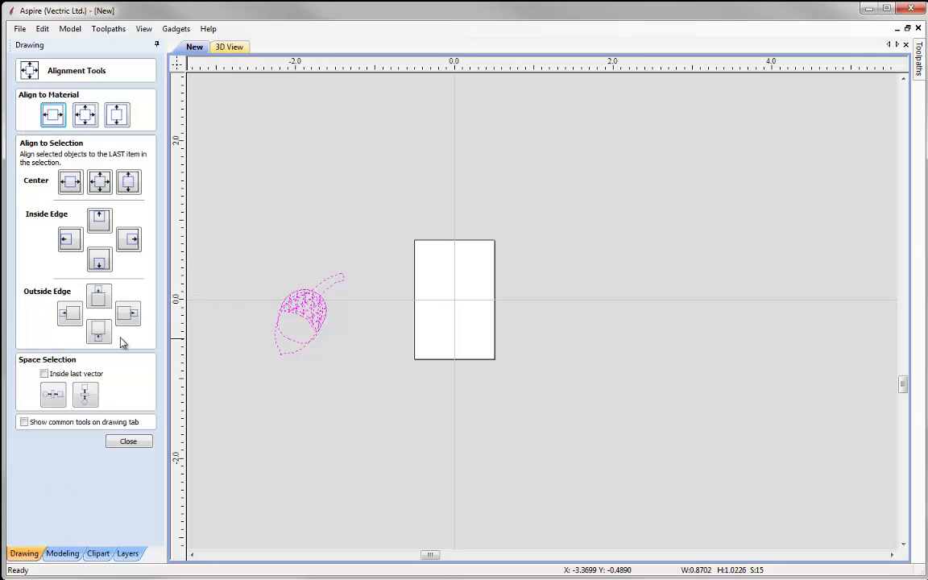
pyautogui.click(86, 115)
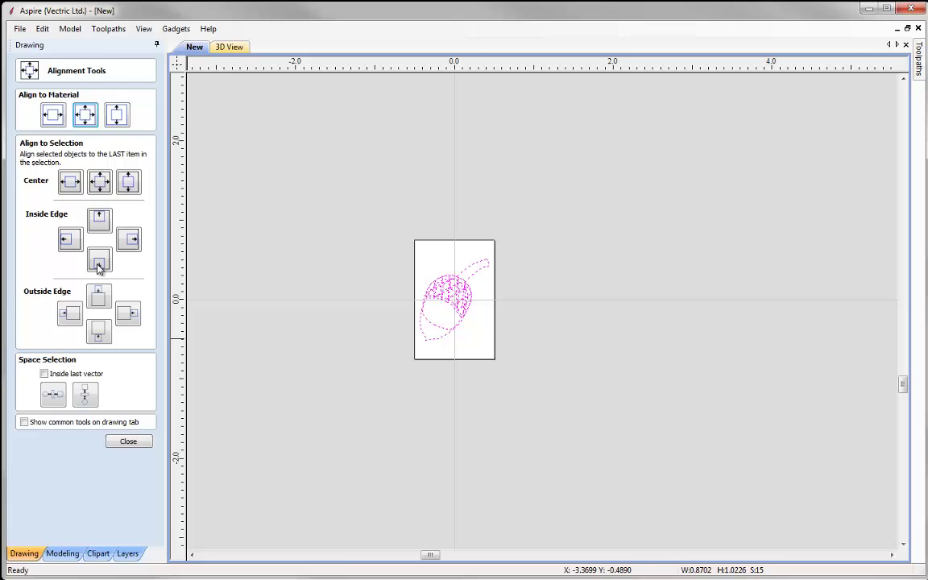
pyautogui.click(136, 444)
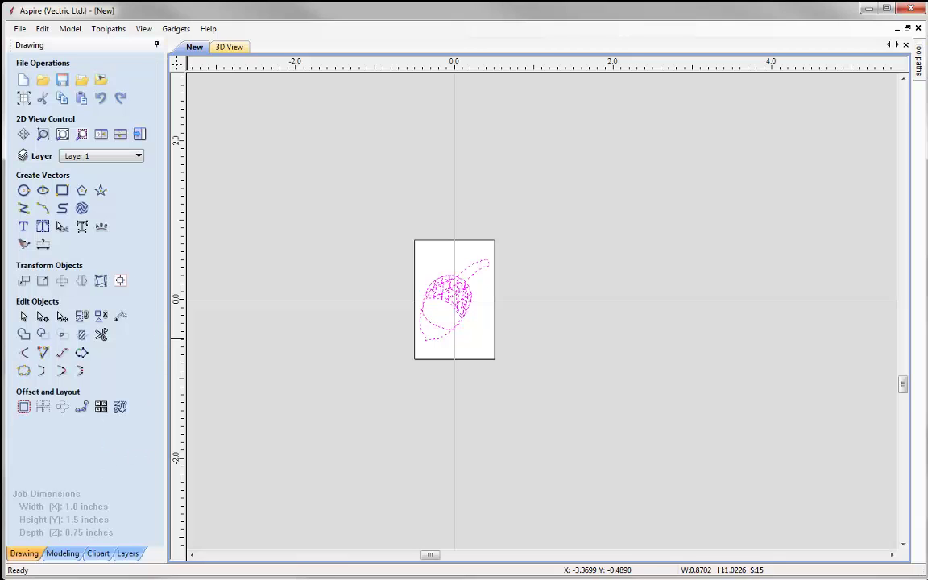
pyautogui.click(62, 133)
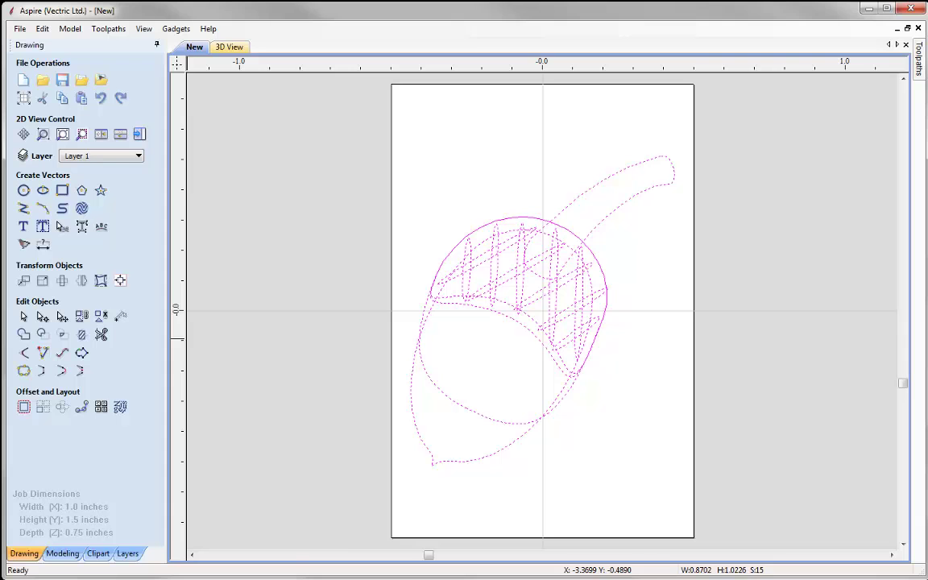
# Step: Show the 2D and 3D views side by side, and select the full rounded vector and the cap outline in turn to check them
pyautogui.click(100, 134)
pyautogui.click(313, 153)
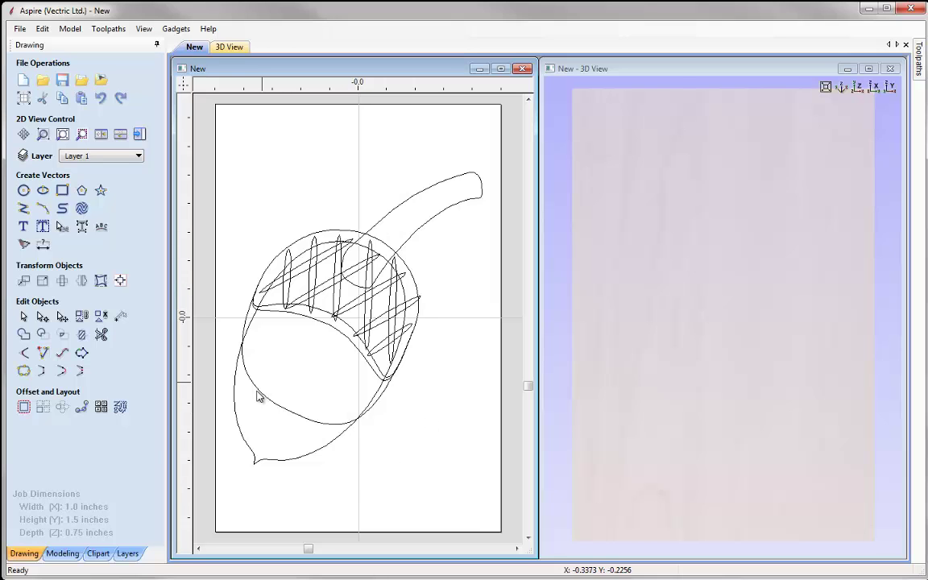
pyautogui.click(251, 316)
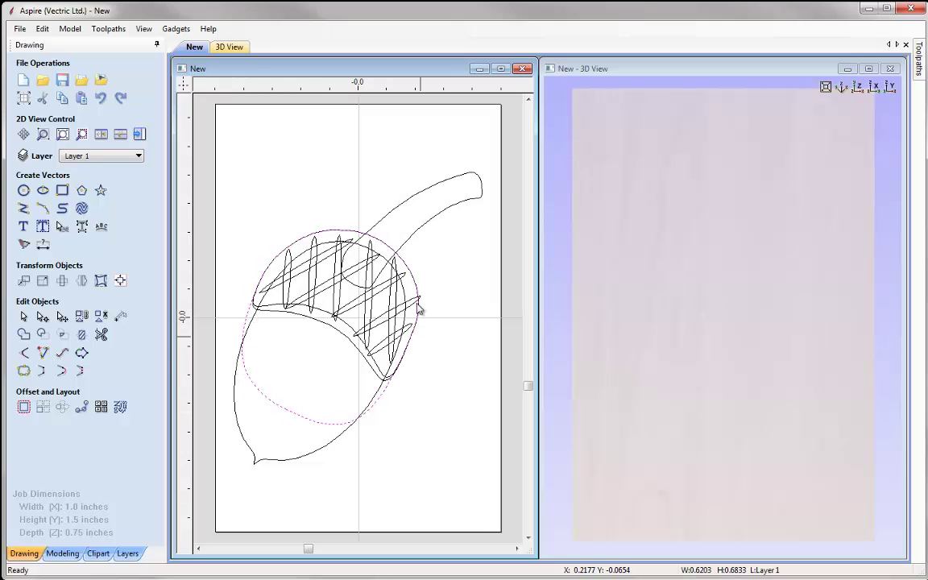
pyautogui.click(245, 282)
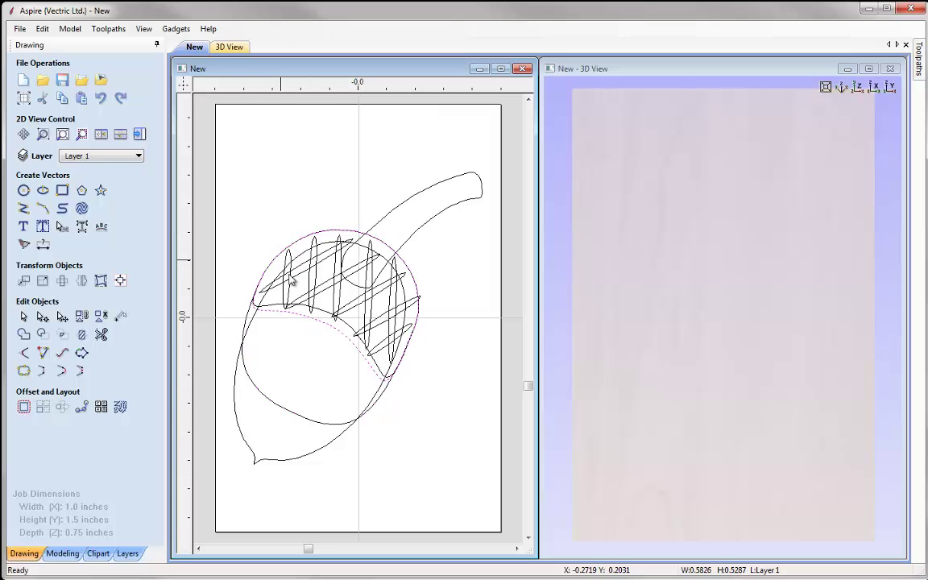
# Step: Create a rounded additive shape named Shell with a 60-degree angle from the full rounded vector, and inspect it in 3D
pyautogui.click(250, 318)
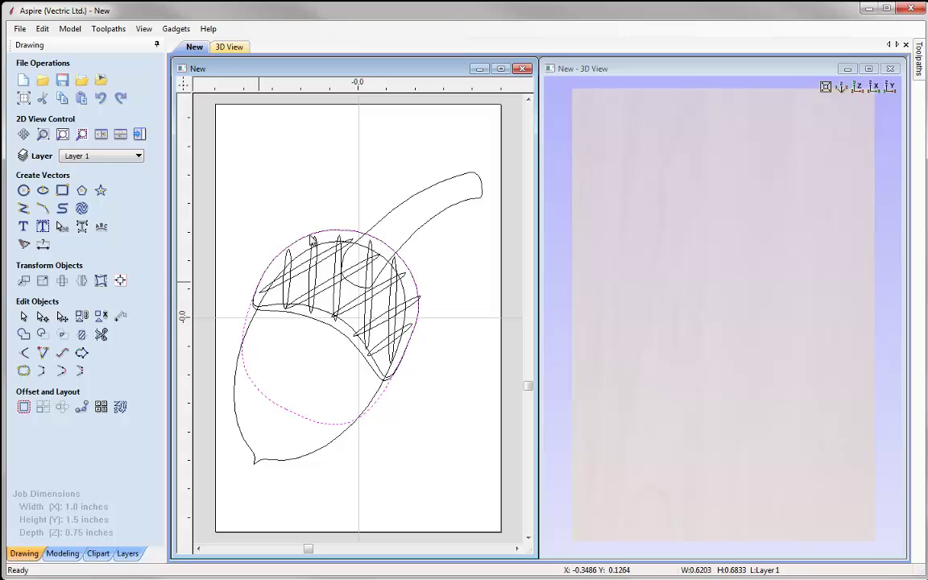
pyautogui.click(266, 316)
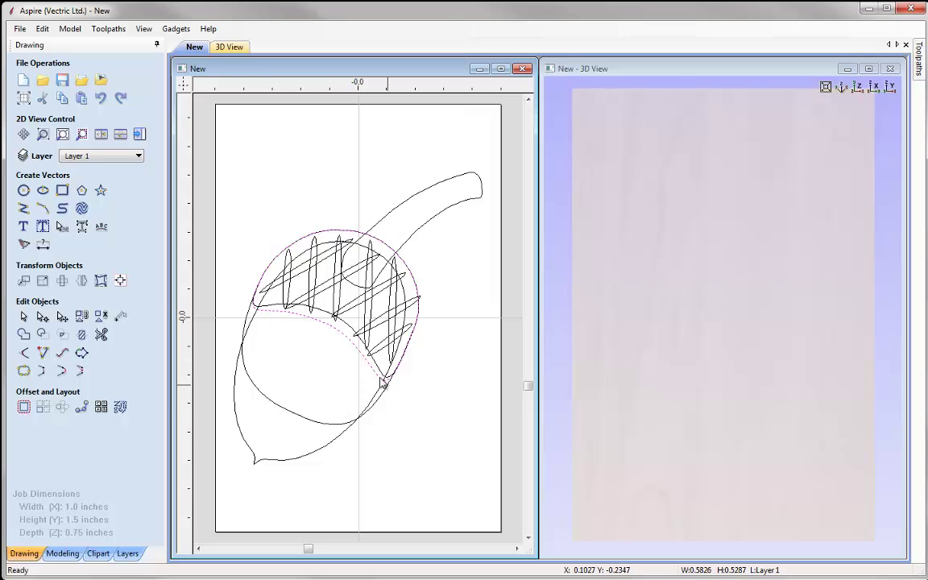
pyautogui.click(244, 337)
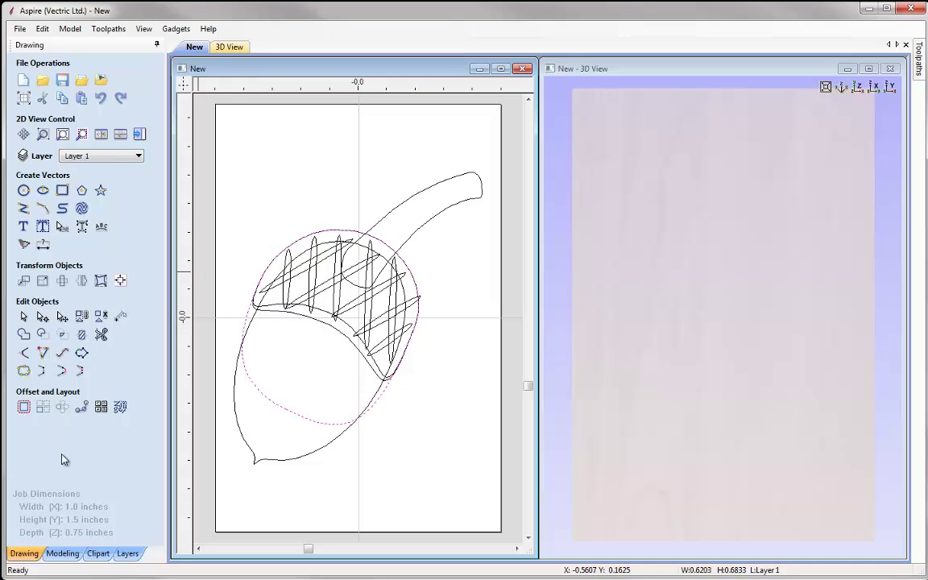
pyautogui.click(64, 553)
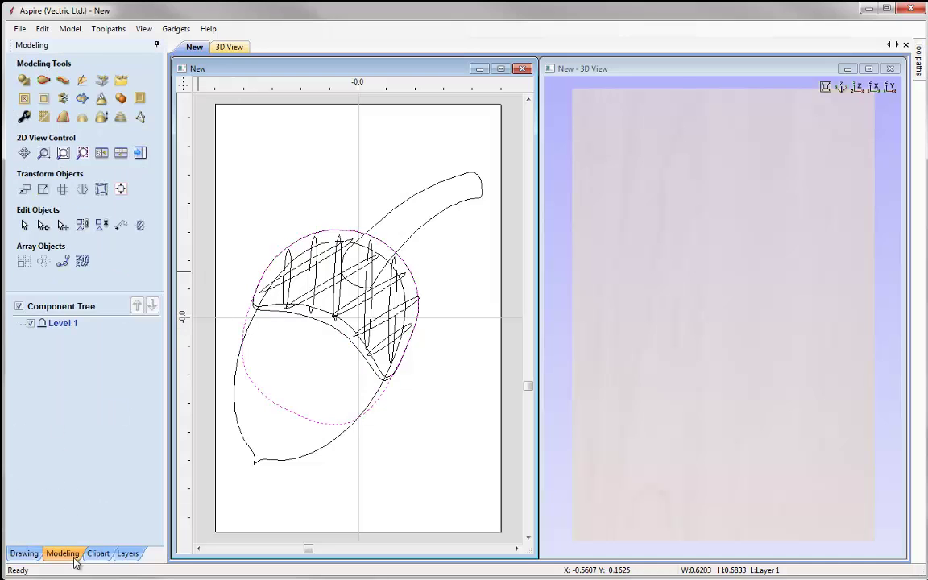
pyautogui.click(24, 81)
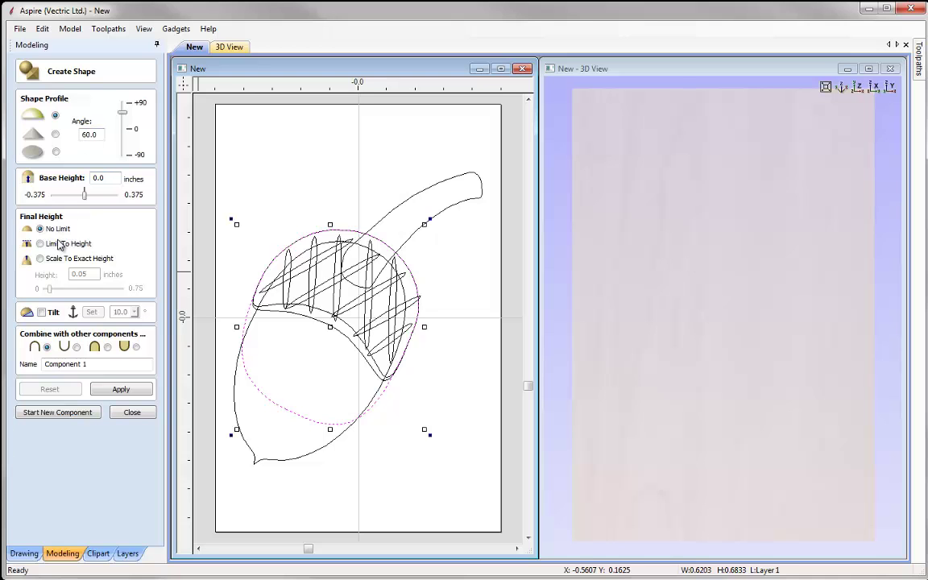
pyautogui.tripleClick(70, 364)
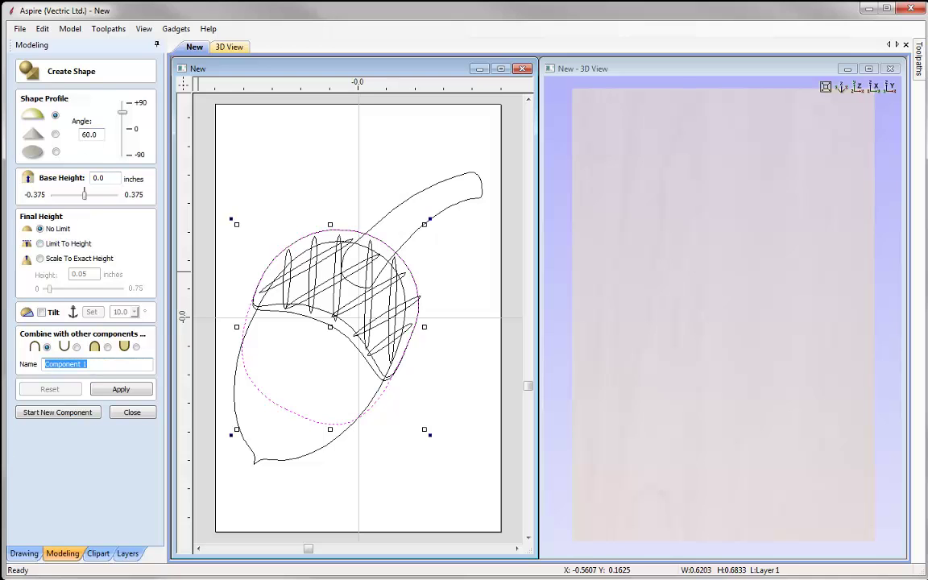
pyautogui.write('Sh')
pyautogui.click(125, 389)
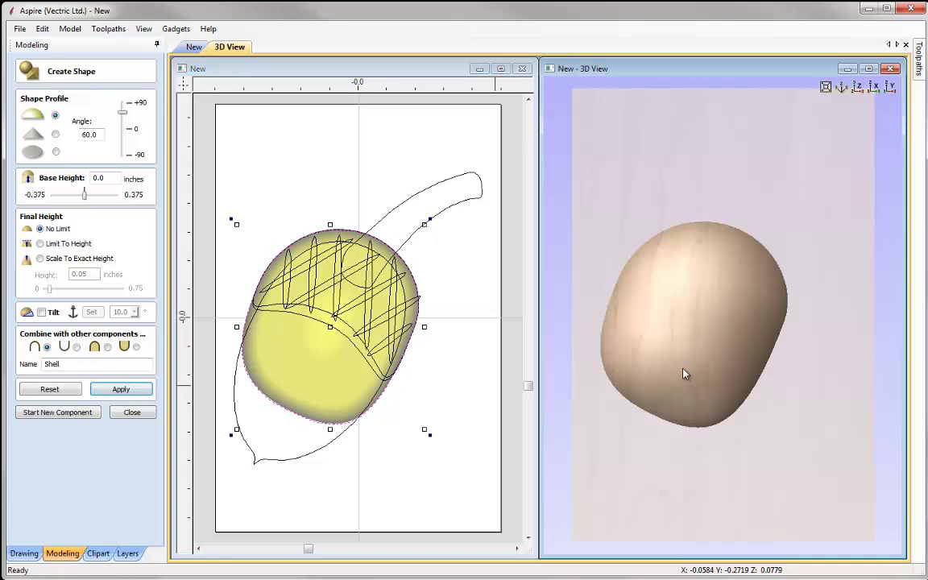
pyautogui.moveTo(683, 374); pyautogui.dragTo(580, 374)
pyautogui.moveTo(769, 278); pyautogui.dragTo(752, 395)
pyautogui.click(142, 412)
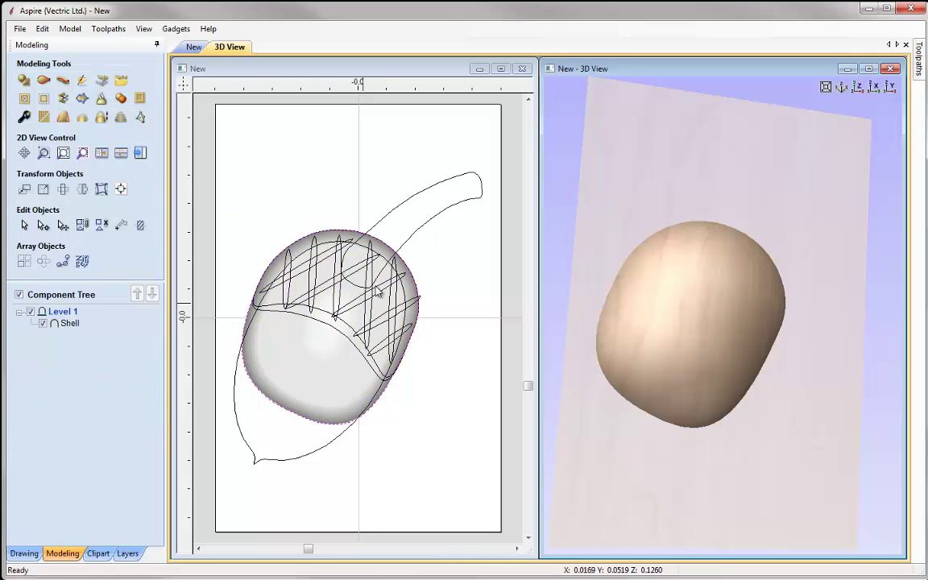
# Step: Clear the part of the Shell component outside the acorn cap outline, and inspect the cut edge in 3D
pyautogui.click(428, 405)
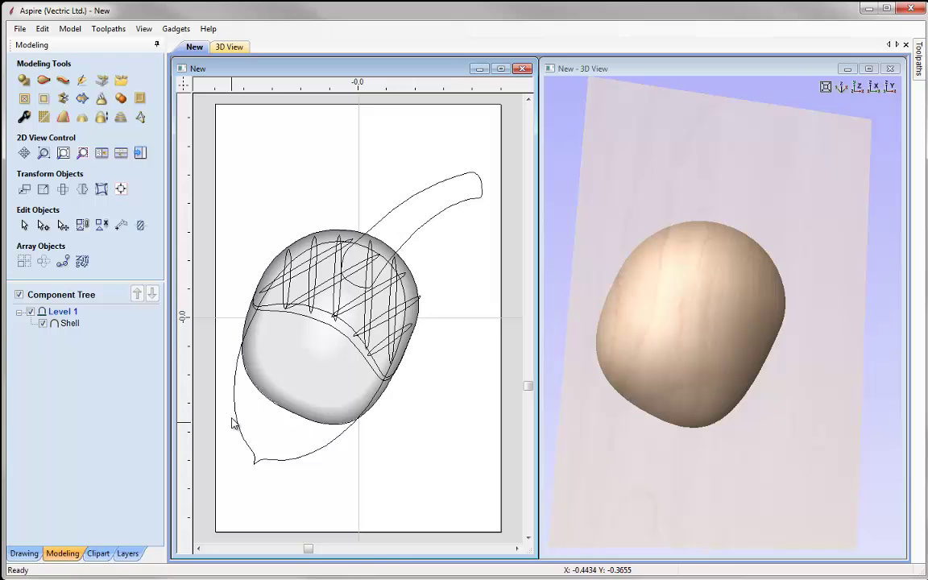
pyautogui.click(271, 343)
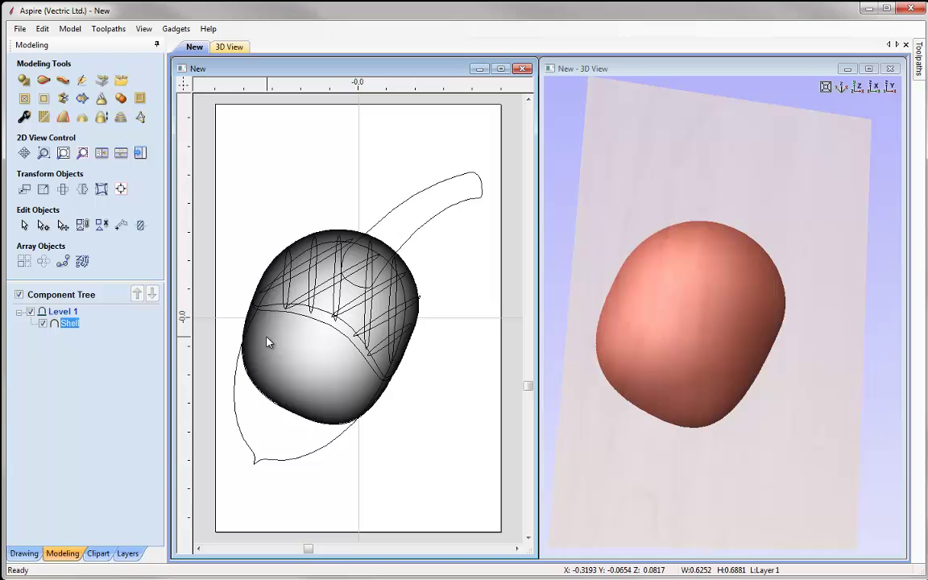
pyautogui.keyDown('shift'); pyautogui.click(296, 314); pyautogui.keyUp('shift')
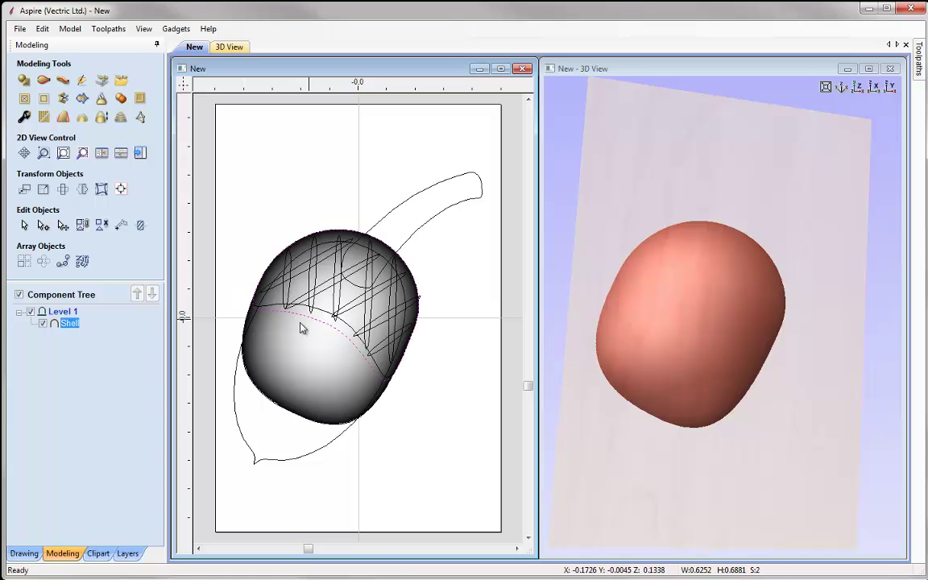
pyautogui.click(44, 101)
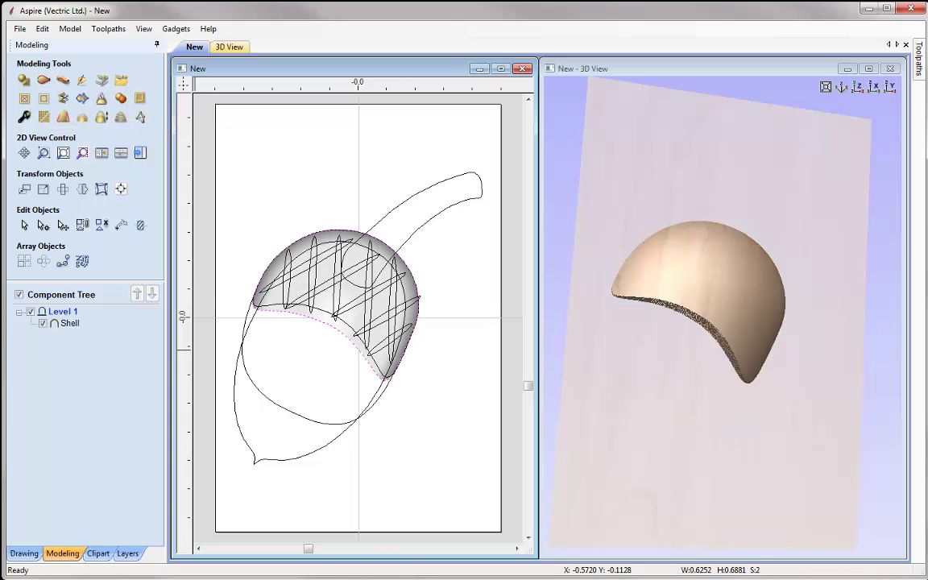
pyautogui.moveTo(706, 379); pyautogui.dragTo(757, 297)
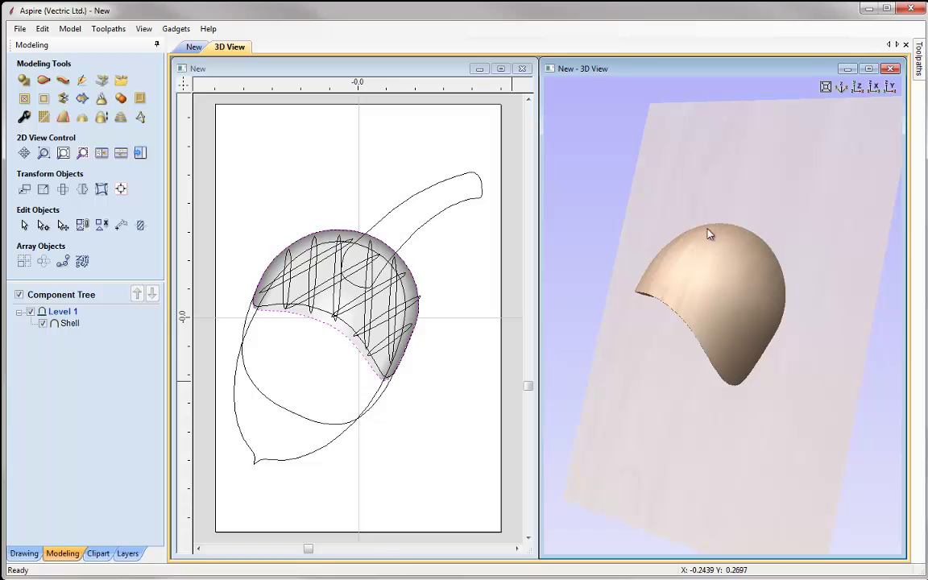
pyautogui.moveTo(776, 311); pyautogui.dragTo(626, 307)
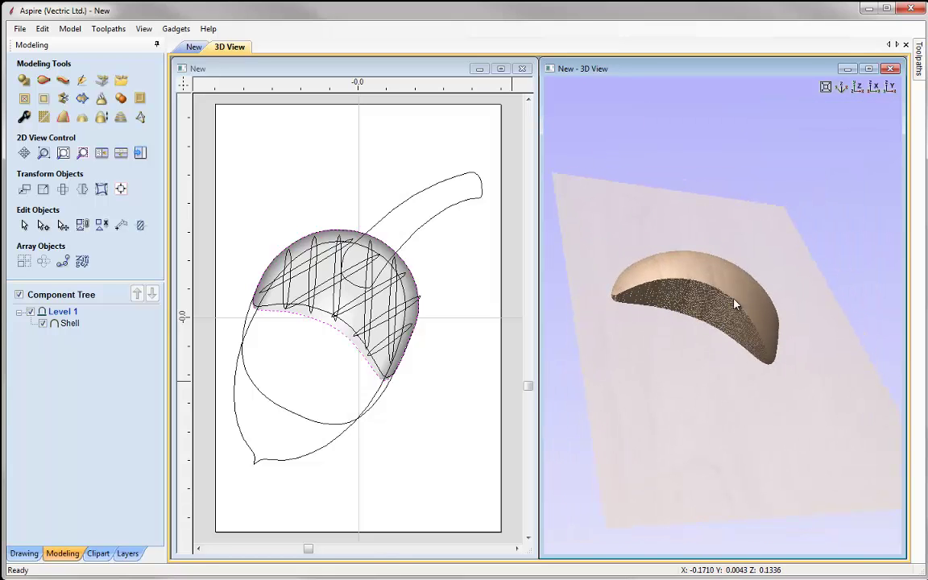
pyautogui.moveTo(715, 306); pyautogui.dragTo(699, 437)
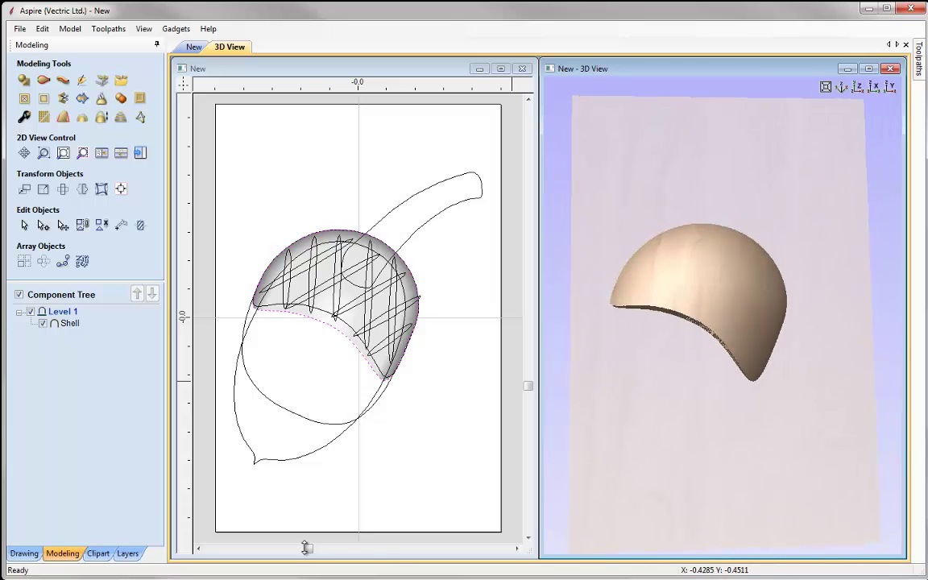
# Step: Create a rounded shape named Acorn from the pointed nut outline, using the merge combine mode, and inspect how it meets the cap
pyautogui.click(244, 326)
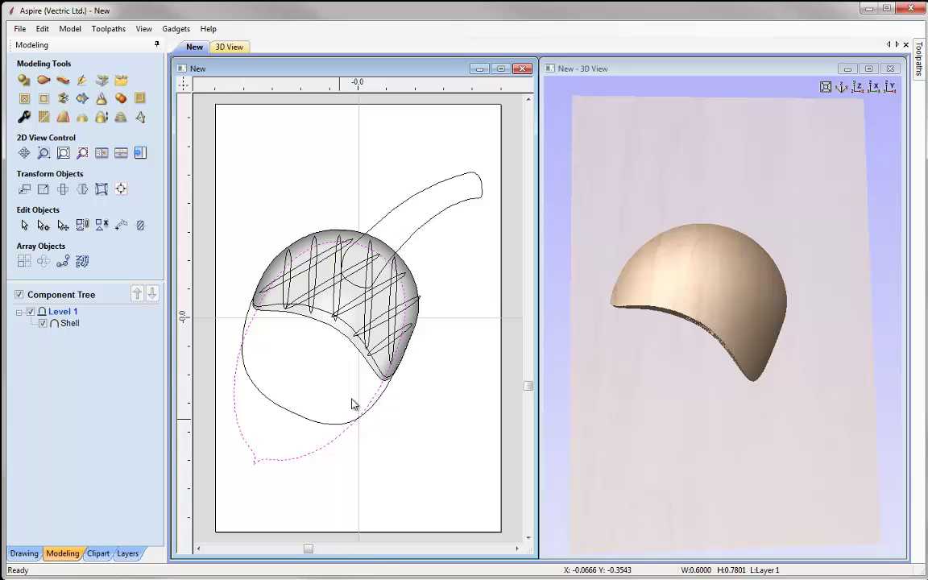
pyautogui.click(24, 80)
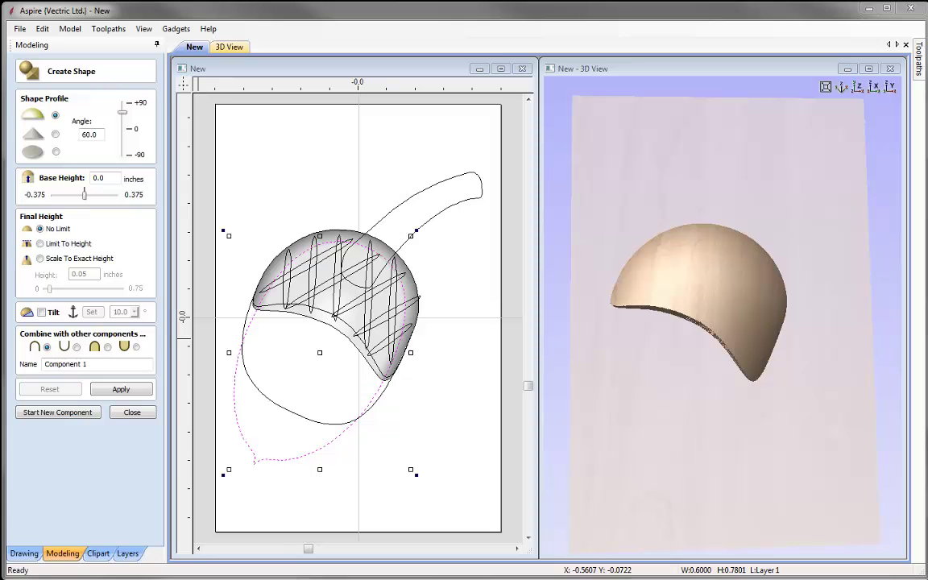
pyautogui.click(108, 347)
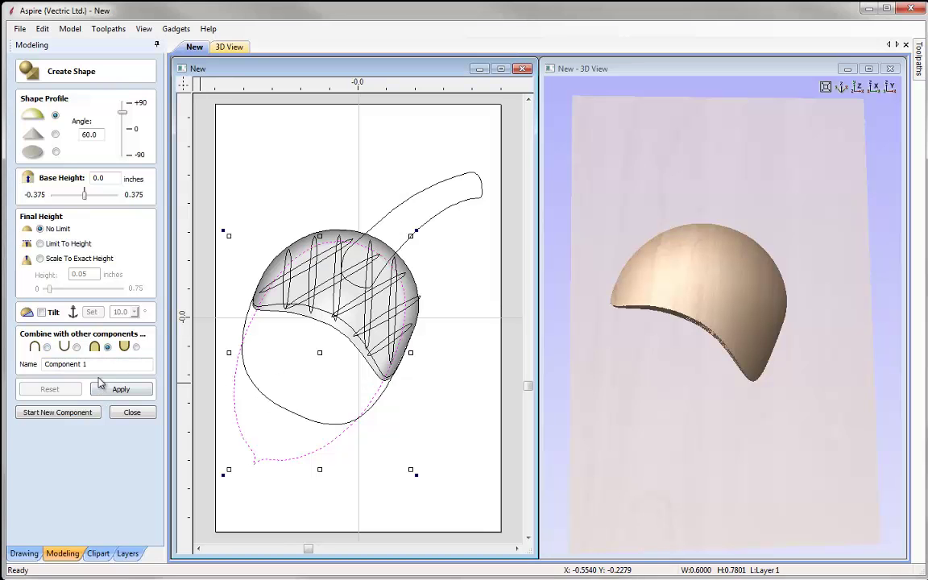
pyautogui.moveTo(103, 368); pyautogui.dragTo(45, 364)
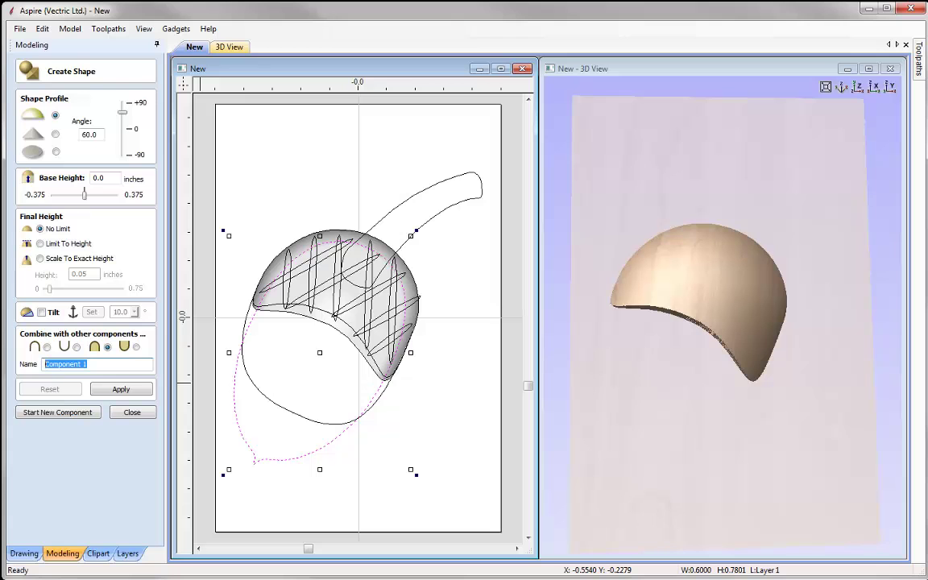
pyautogui.write('Acorn')
pyautogui.click(121, 390)
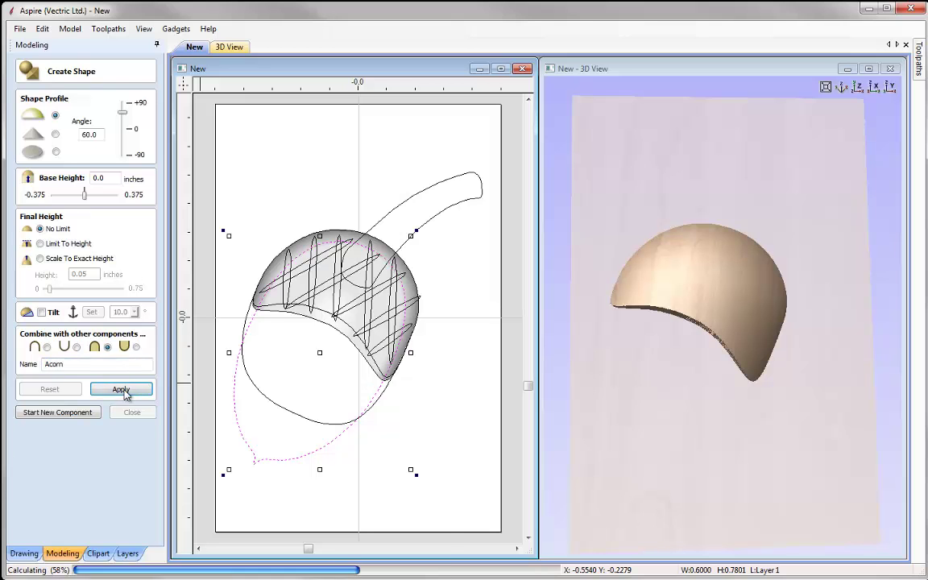
pyautogui.moveTo(715, 416); pyautogui.dragTo(566, 400)
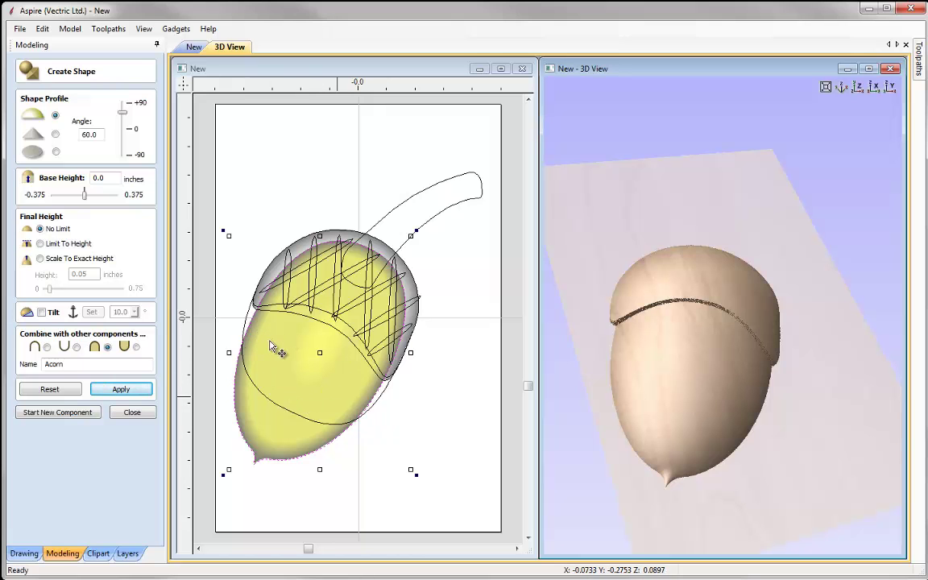
pyautogui.moveTo(646, 374); pyautogui.dragTo(681, 431)
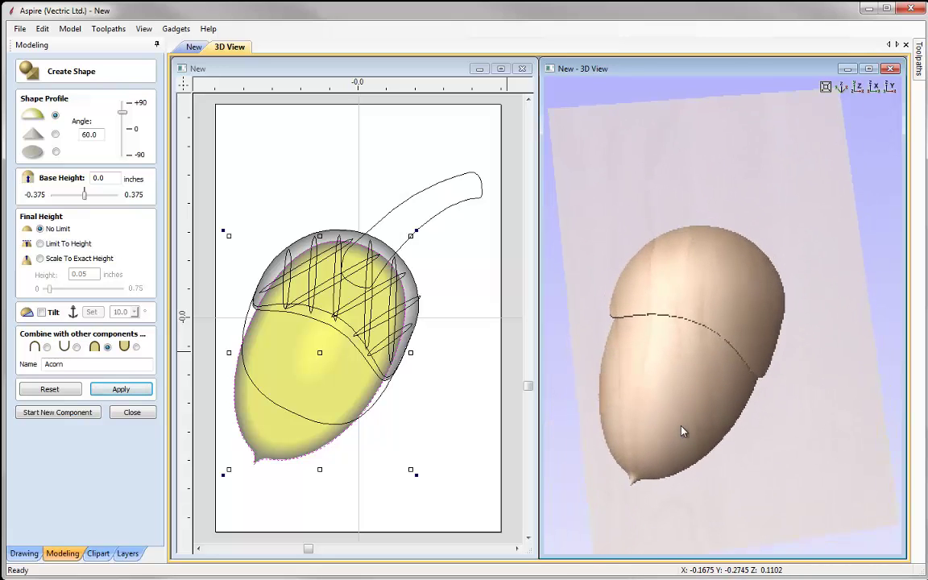
# Step: Create a merged rounded shape named Stalk from the stalk outline, with the profile angle set to 72 degrees
pyautogui.click(71, 415)
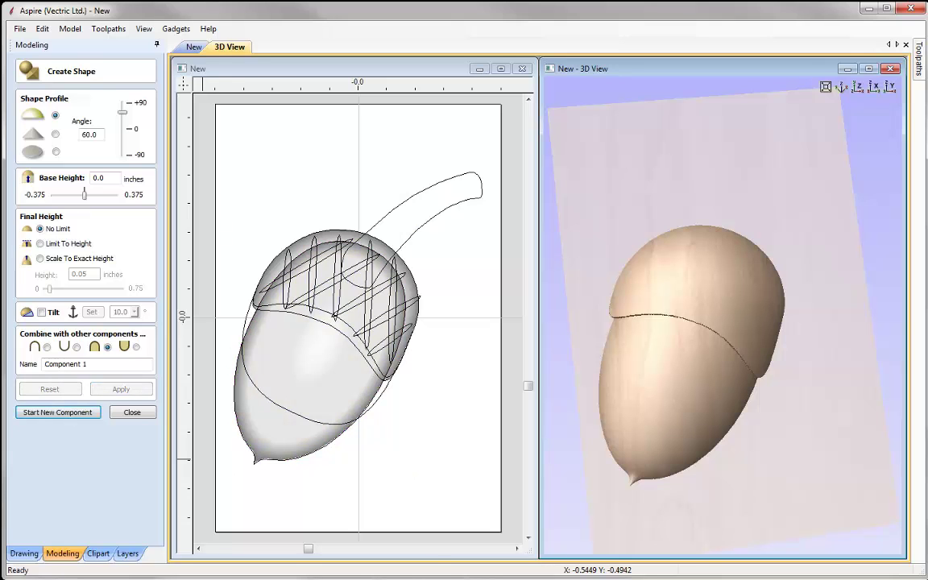
pyautogui.click(404, 245)
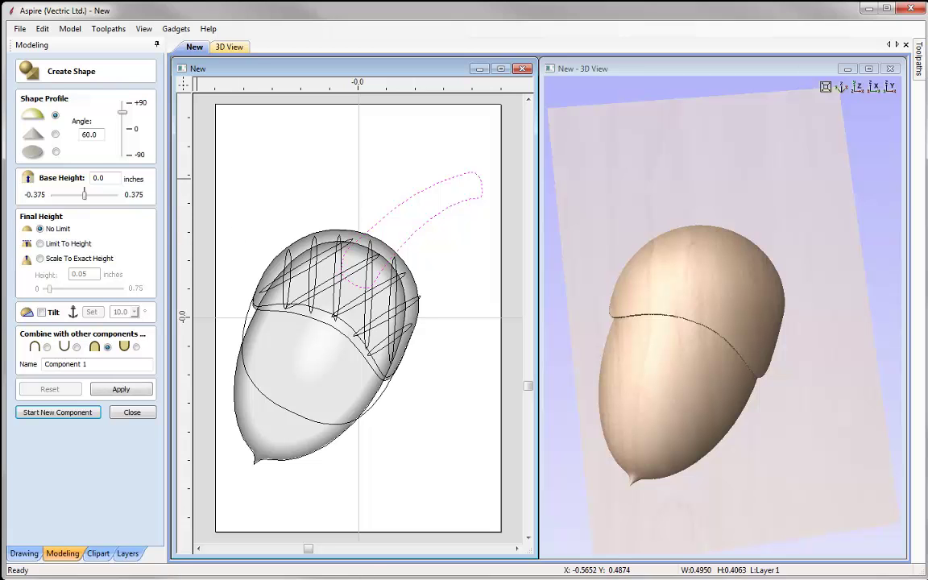
pyautogui.moveTo(123, 117); pyautogui.dragTo(122, 115)
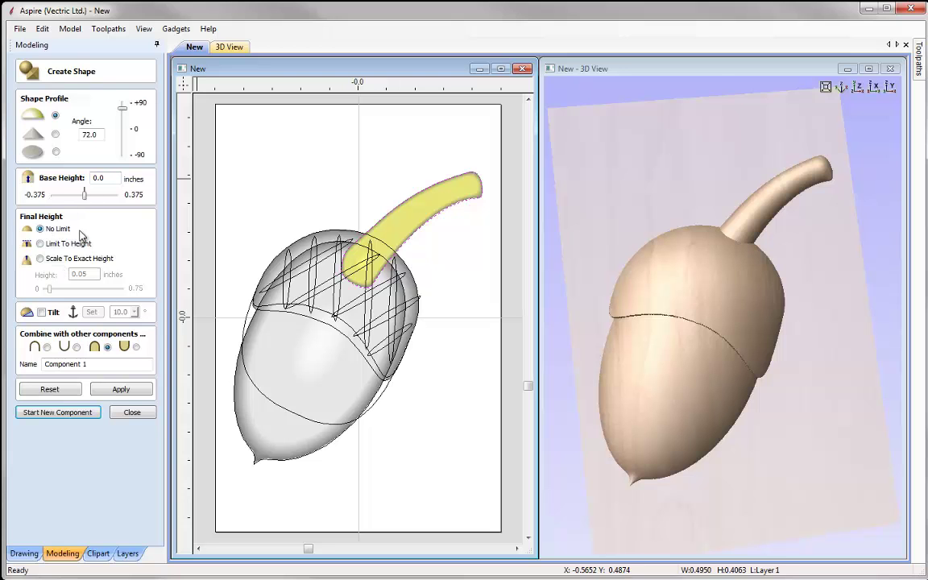
pyautogui.moveTo(95, 365); pyautogui.dragTo(40, 365)
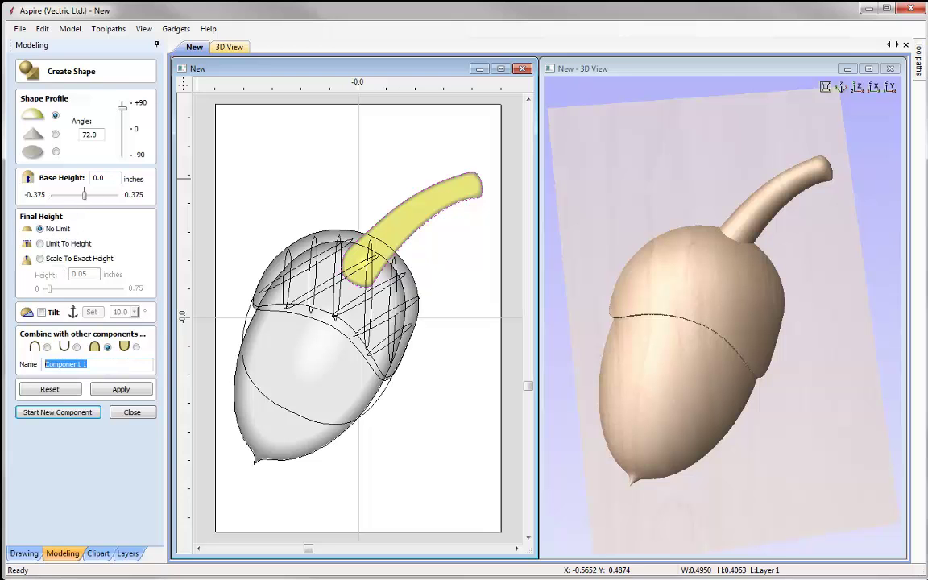
pyautogui.write('Stalk')
pyautogui.click(121, 389)
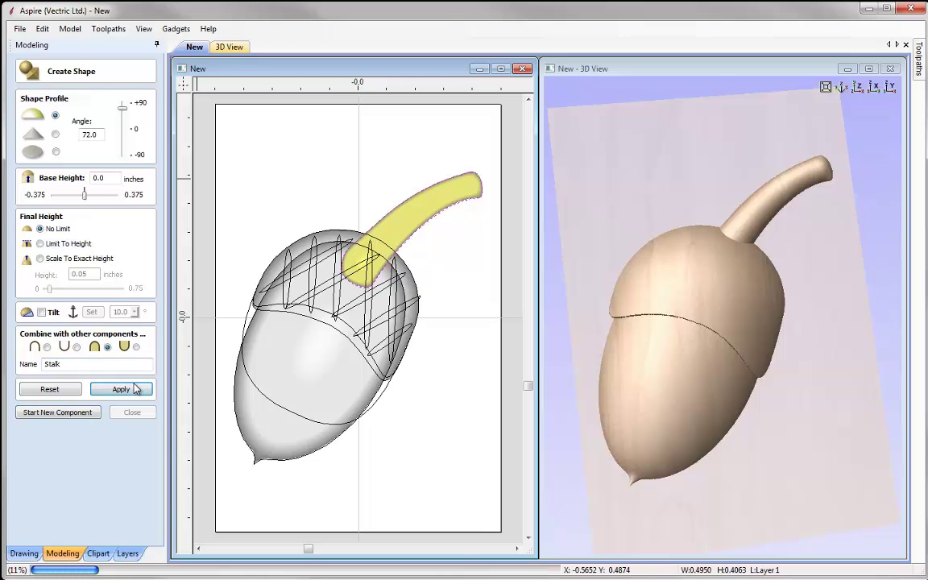
# Step: Create a component named Lines from all the crosshatch vectors on the cap, using the subtract combine mode to carve grooves
pyautogui.click(58, 413)
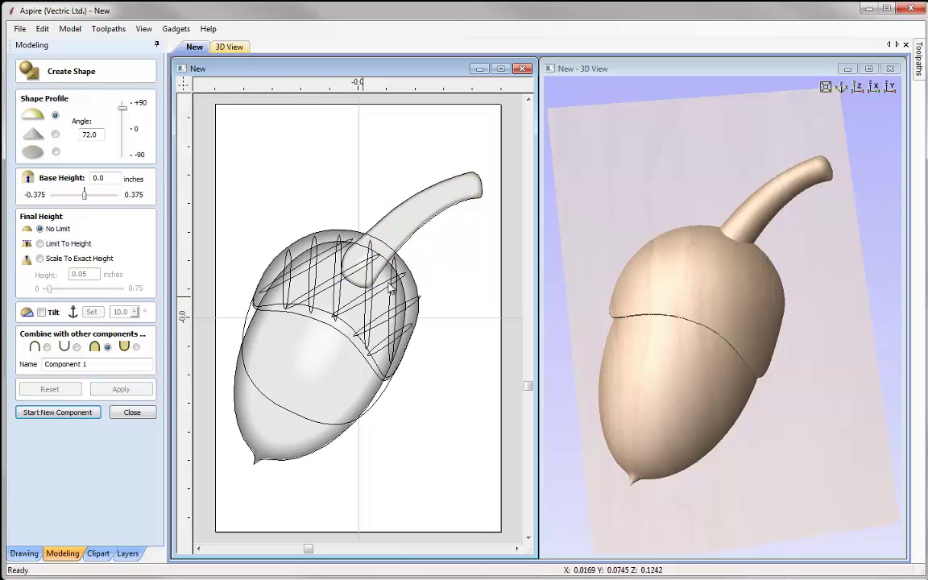
pyautogui.moveTo(246, 201)
pyautogui.mouseDown()
pyautogui.moveTo(271, 247)
pyautogui.moveTo(420, 369)
pyautogui.mouseUp()
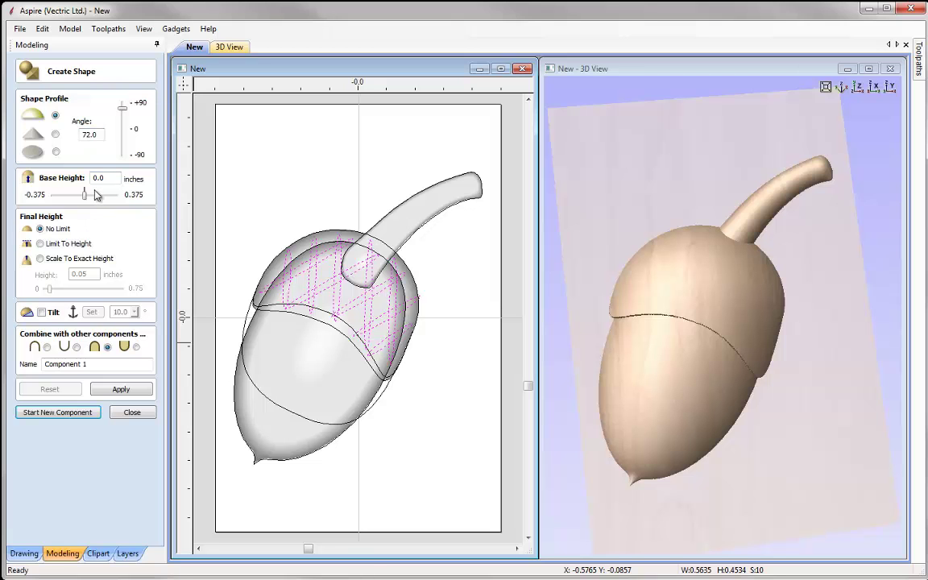
pyautogui.click(77, 348)
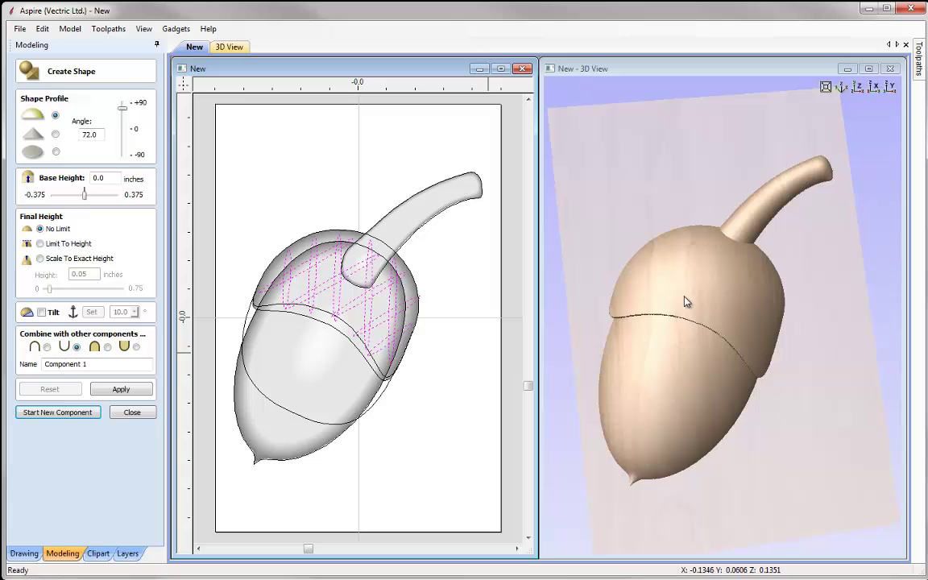
pyautogui.click(120, 390)
pyautogui.moveTo(584, 395); pyautogui.dragTo(724, 314)
pyautogui.moveTo(790, 326); pyautogui.dragTo(700, 338)
pyautogui.moveTo(87, 365); pyautogui.dragTo(18, 373)
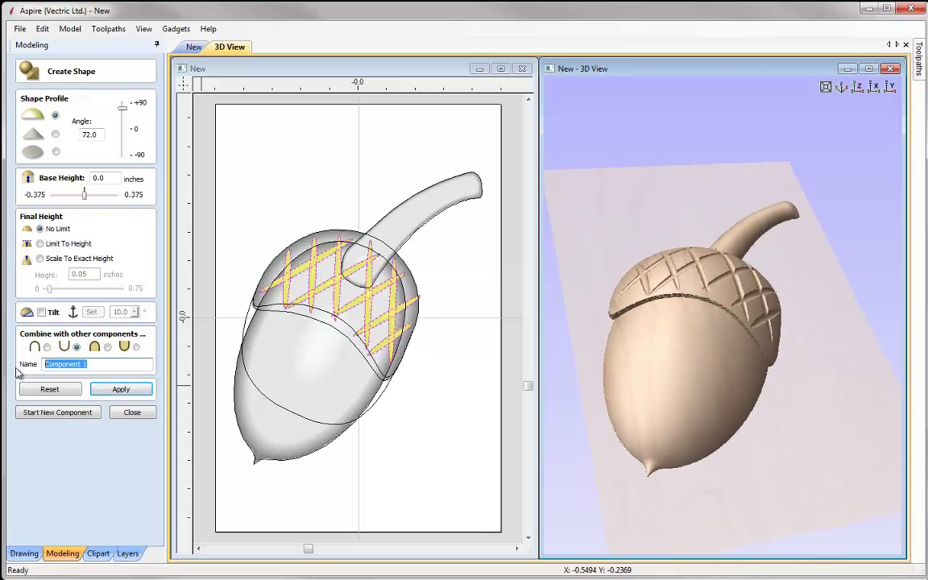
pyautogui.write('Lines')
pyautogui.click(119, 390)
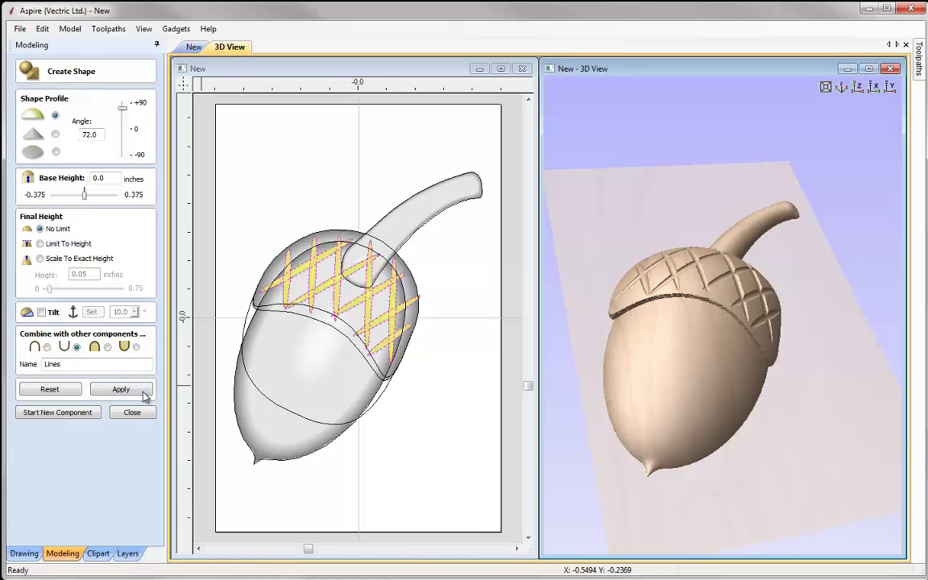
pyautogui.click(132, 412)
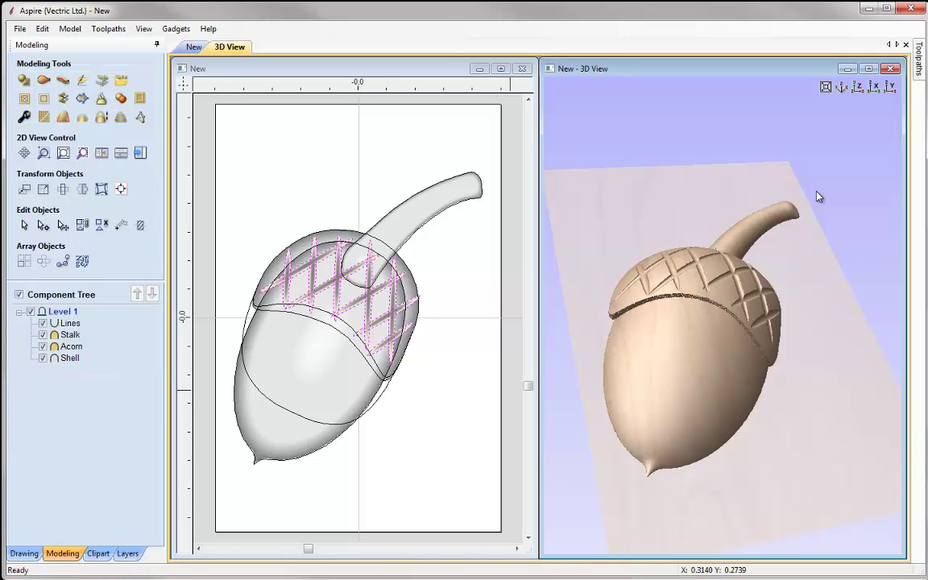
# Step: Bake the Lines, Stalk, Acorn and Shell components into one and smooth it lightly with transparency preserved
pyautogui.click(859, 87)
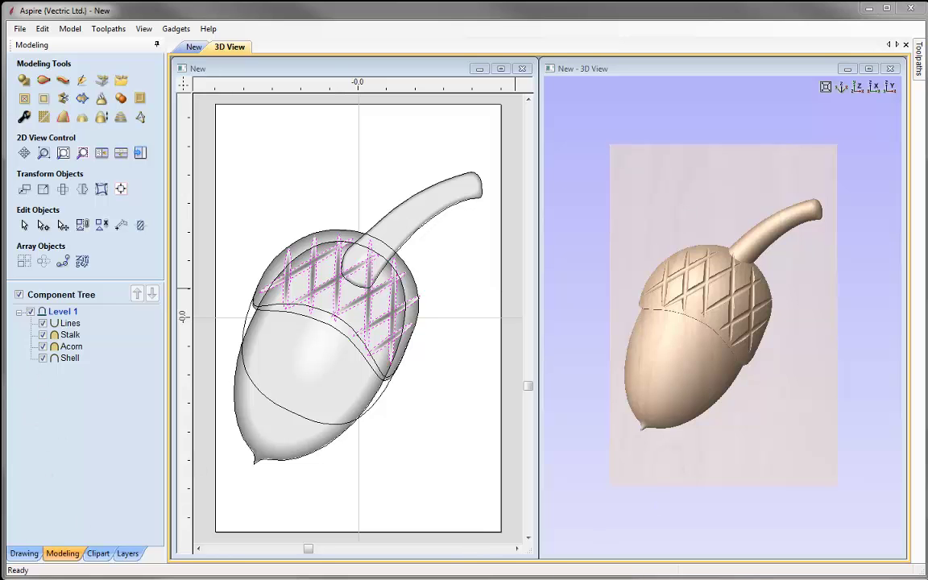
pyautogui.click(71, 323)
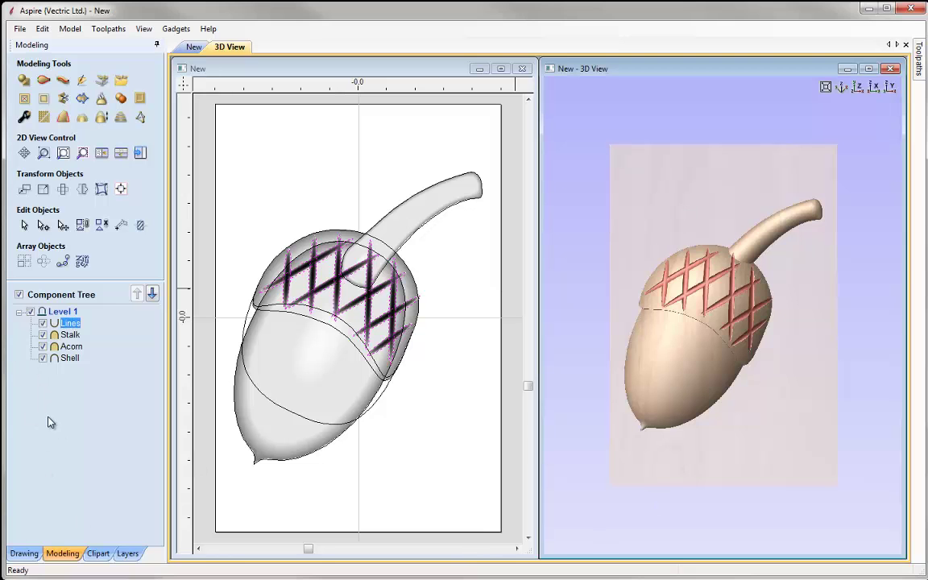
pyautogui.keyDown('shift'); pyautogui.click(70, 358); pyautogui.keyUp('shift')
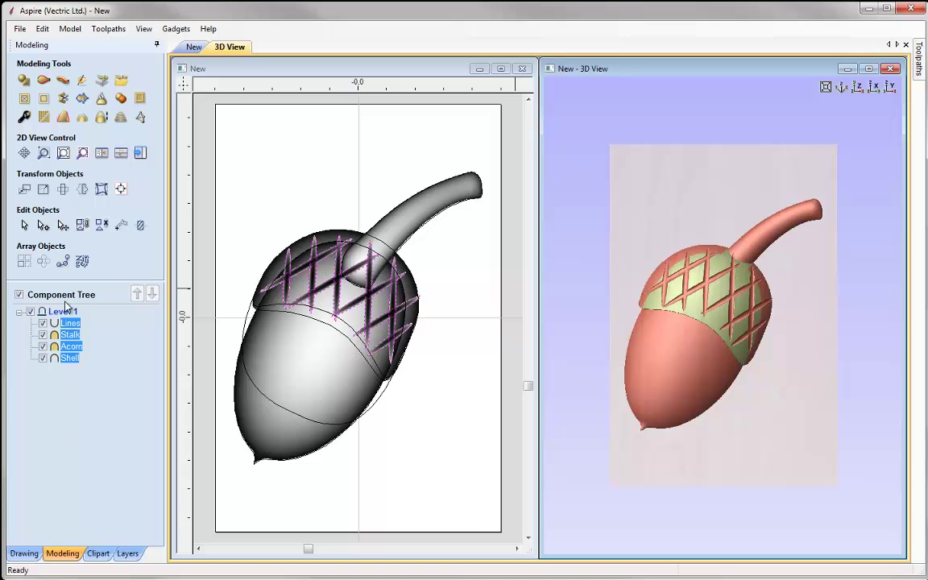
pyautogui.click(45, 121)
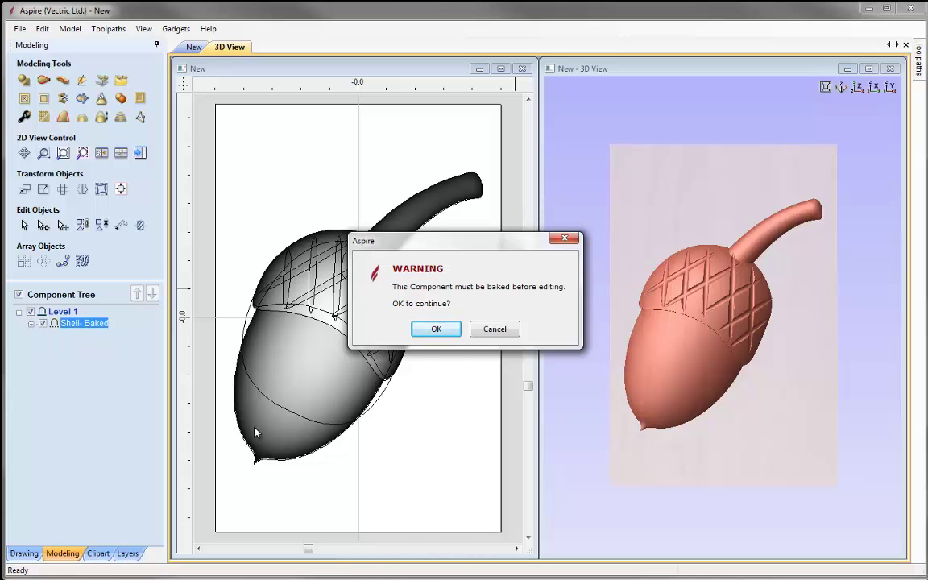
pyautogui.click(437, 330)
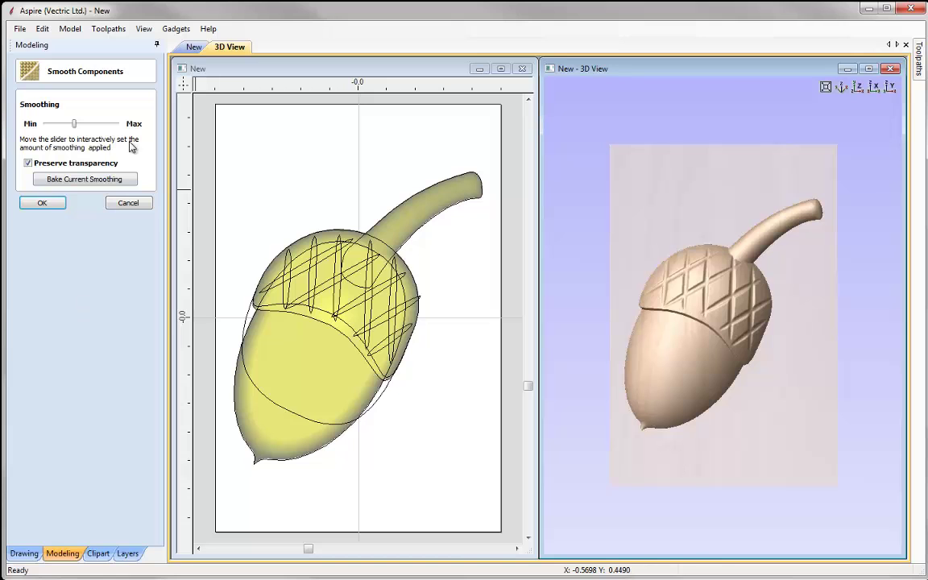
pyautogui.click(43, 203)
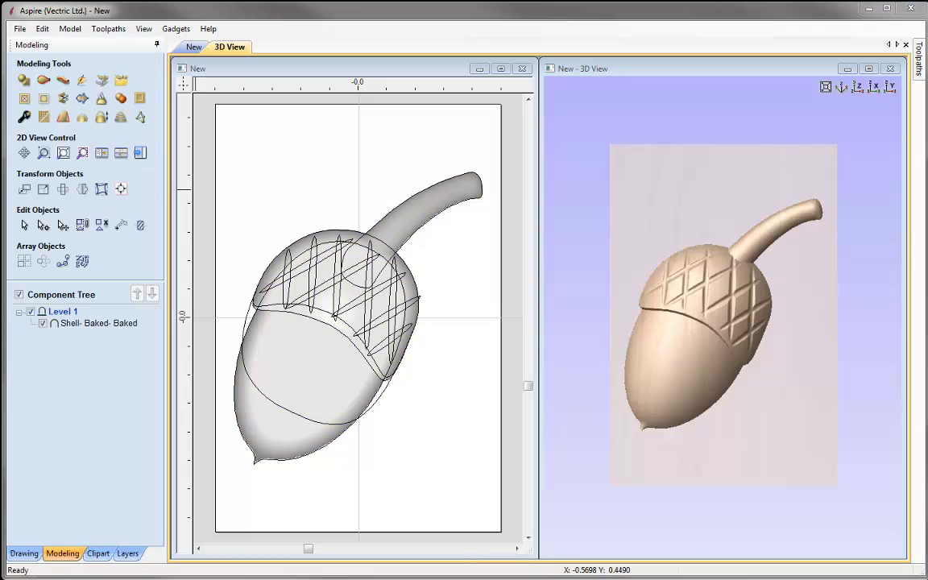
# Step: Save the acorn job as Acorn_MODEL.crv3d, replacing the existing file, and return to the oak branch job
pyautogui.click(18, 31)
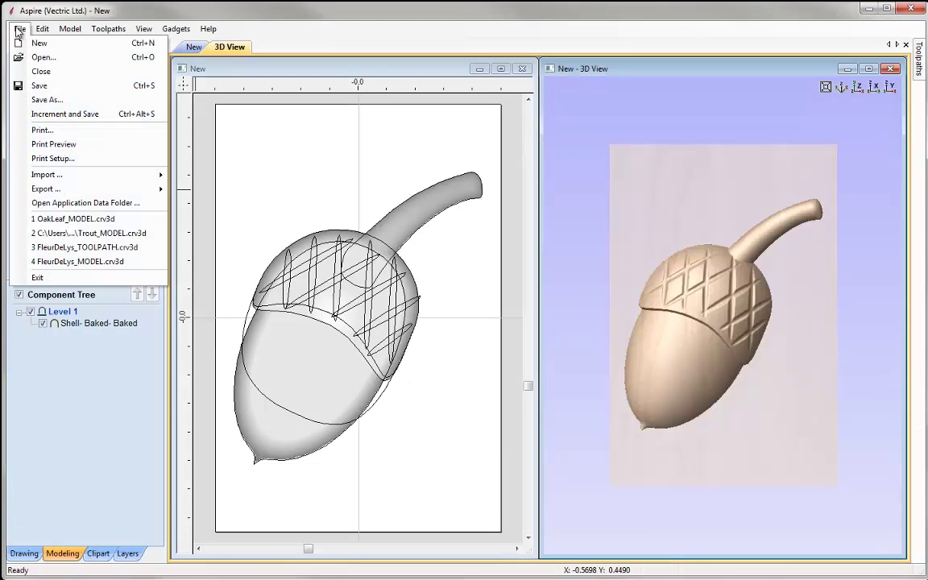
pyautogui.click(37, 83)
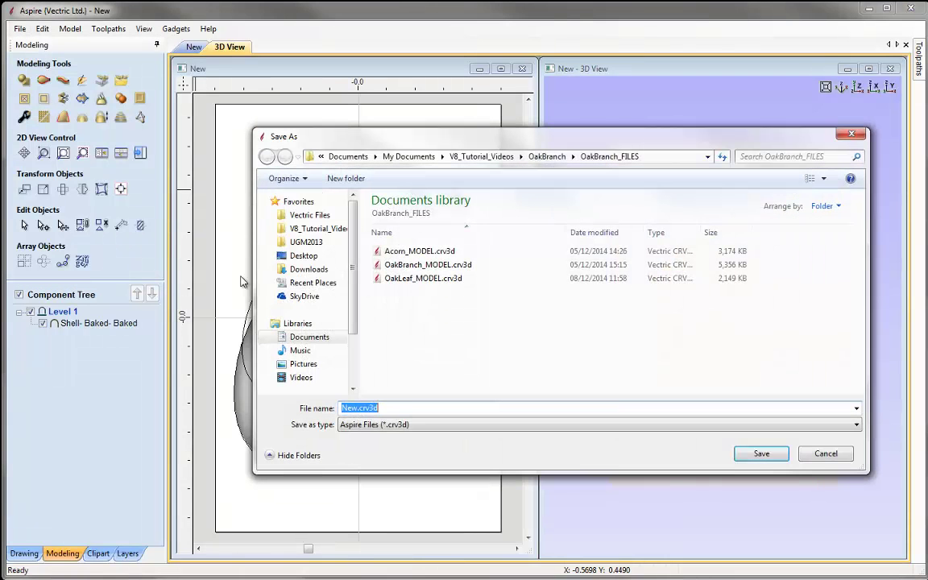
pyautogui.click(418, 251)
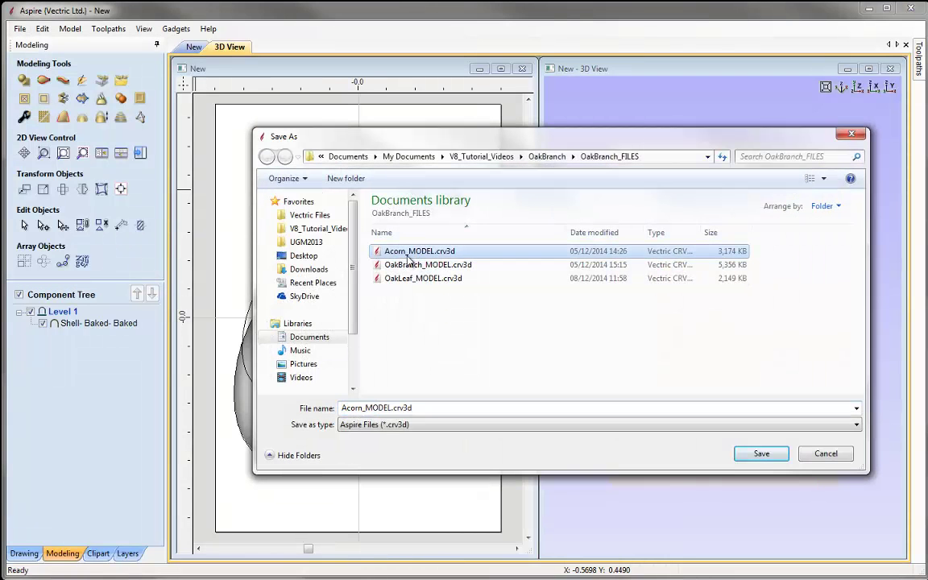
pyautogui.click(772, 453)
pyautogui.click(346, 241)
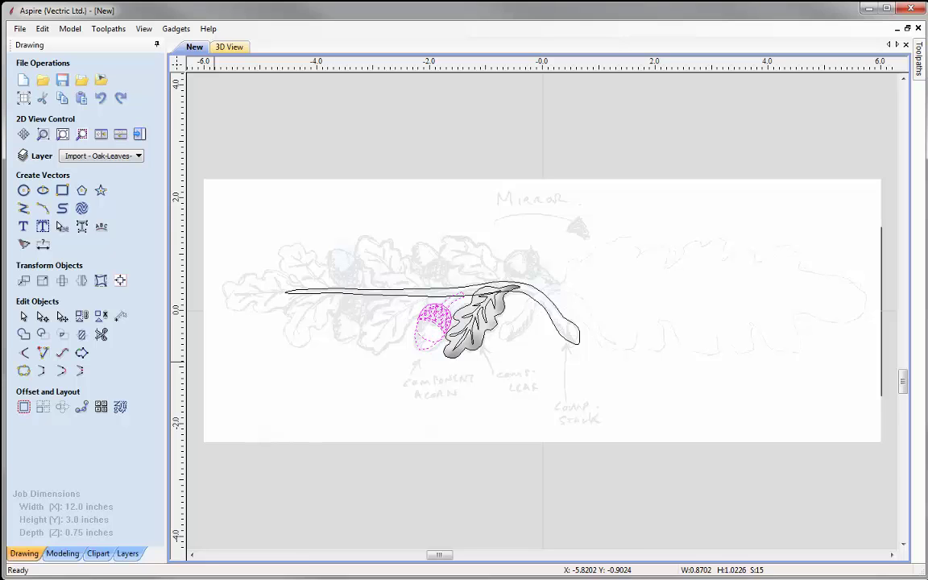
# Step: Import the Acorn_MODEL.crv3d model into the oak branch job as a component
pyautogui.click(62, 553)
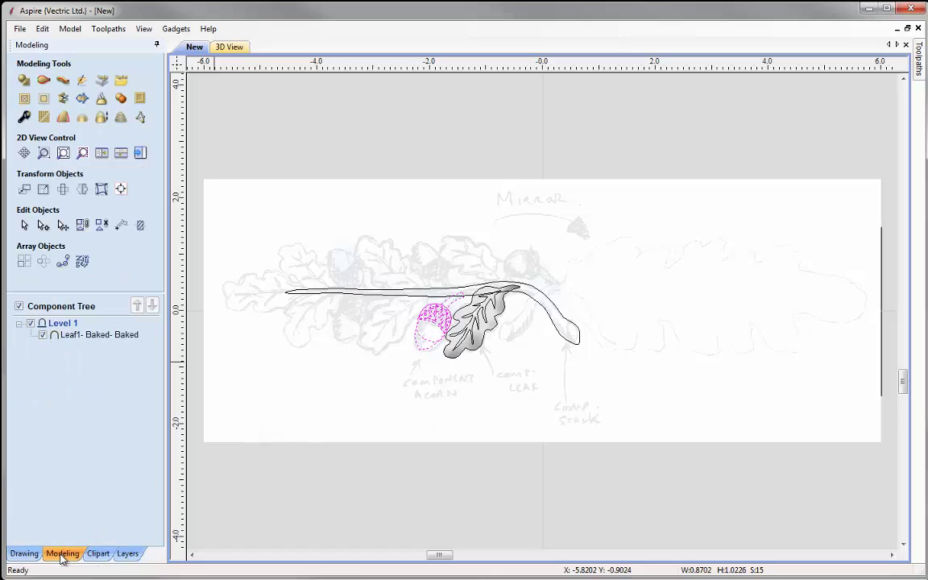
pyautogui.click(122, 81)
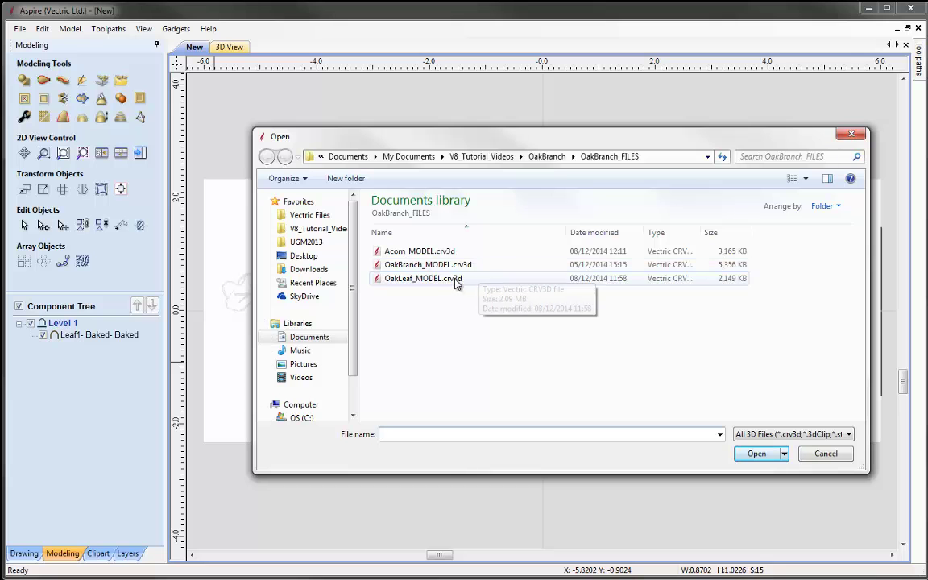
pyautogui.click(423, 254)
pyautogui.click(761, 456)
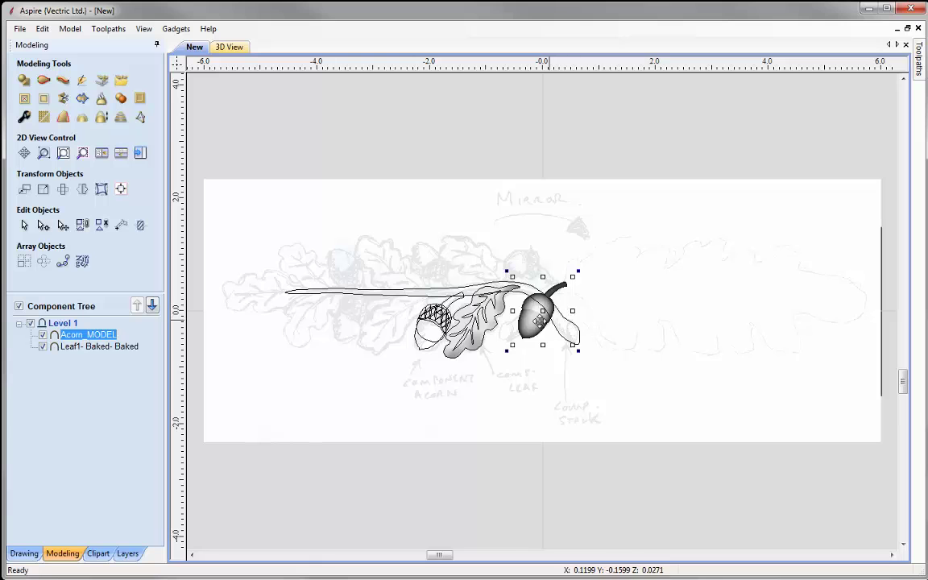
# Step: Align the imported acorn component to the inside left and bottom edges of the acorn nut outline
pyautogui.keyDown('shift'); pyautogui.click(424, 350); pyautogui.keyUp('shift')
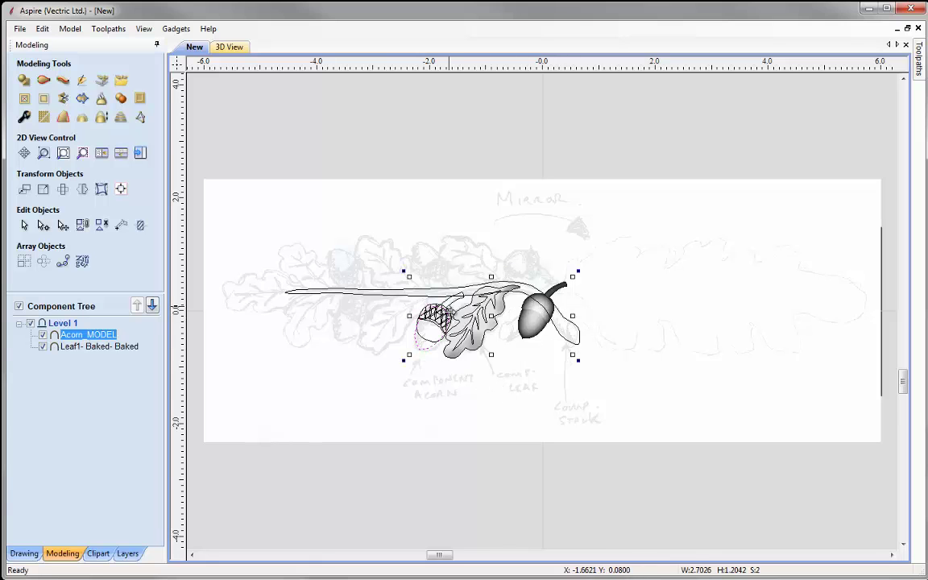
pyautogui.click(122, 190)
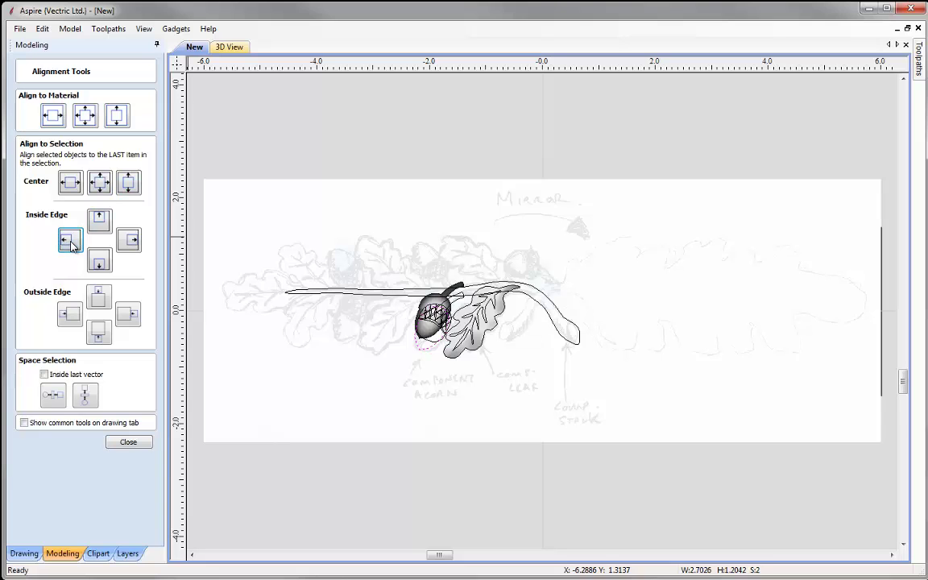
pyautogui.click(99, 260)
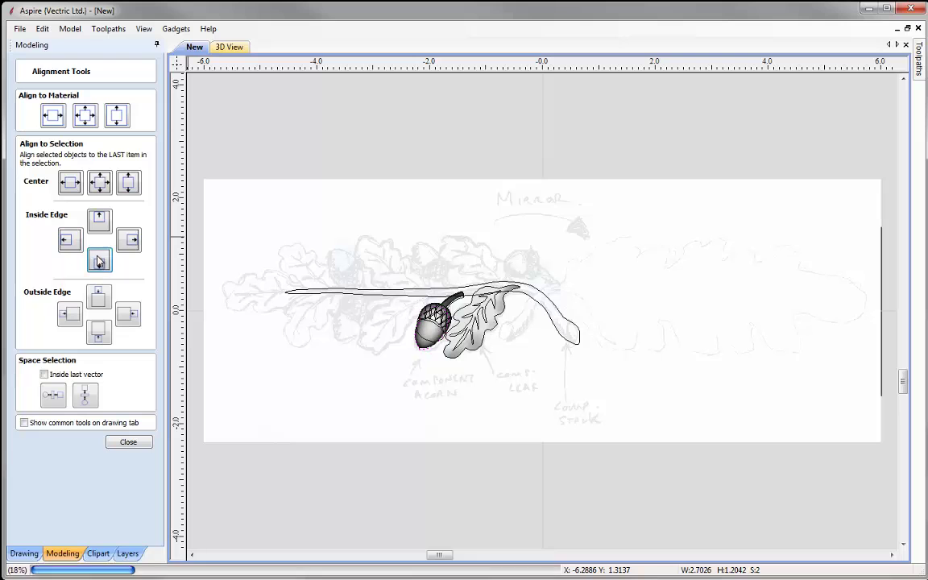
pyautogui.click(129, 443)
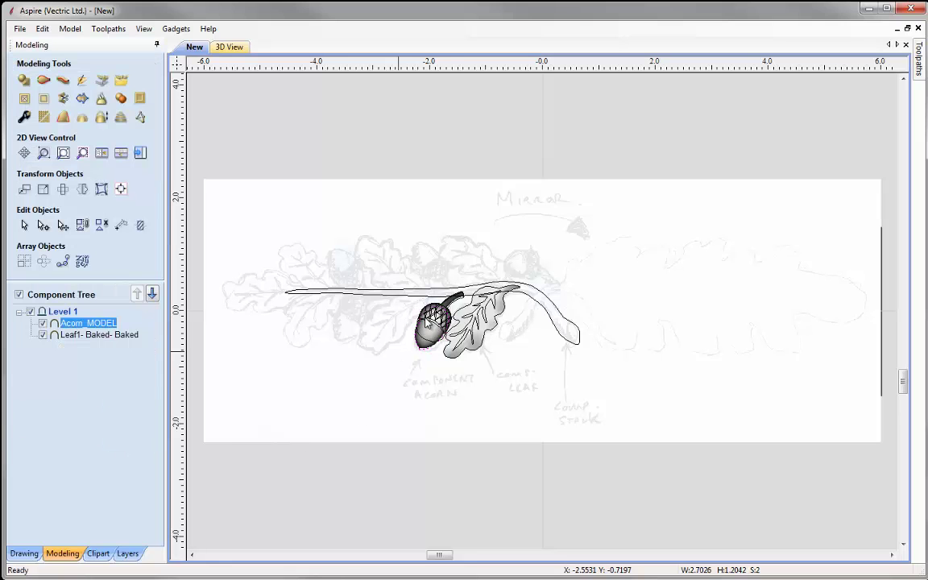
pyautogui.click(412, 439)
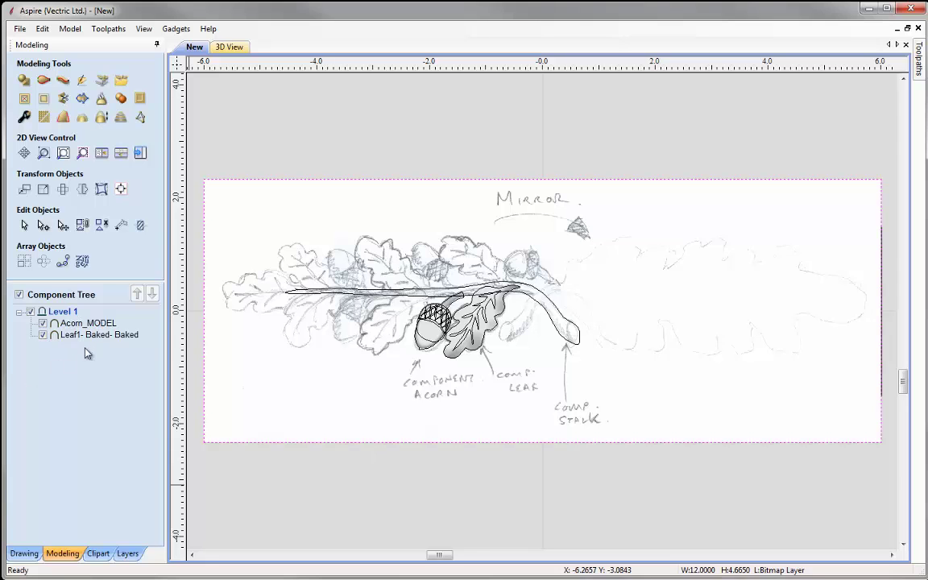
# Step: Rename the imported Acorn_MODEL component as Acorn
pyautogui.click(64, 324)
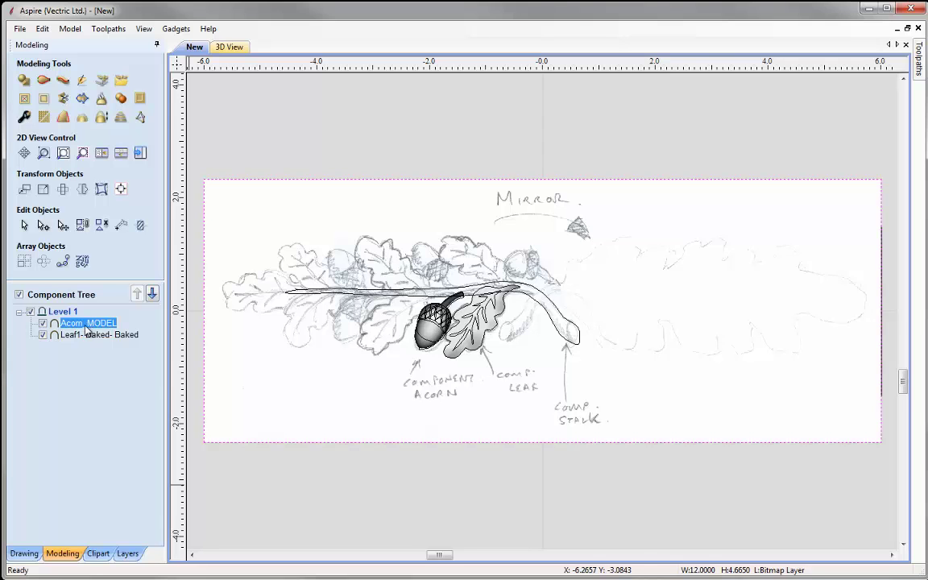
pyautogui.rightClick(89, 332)
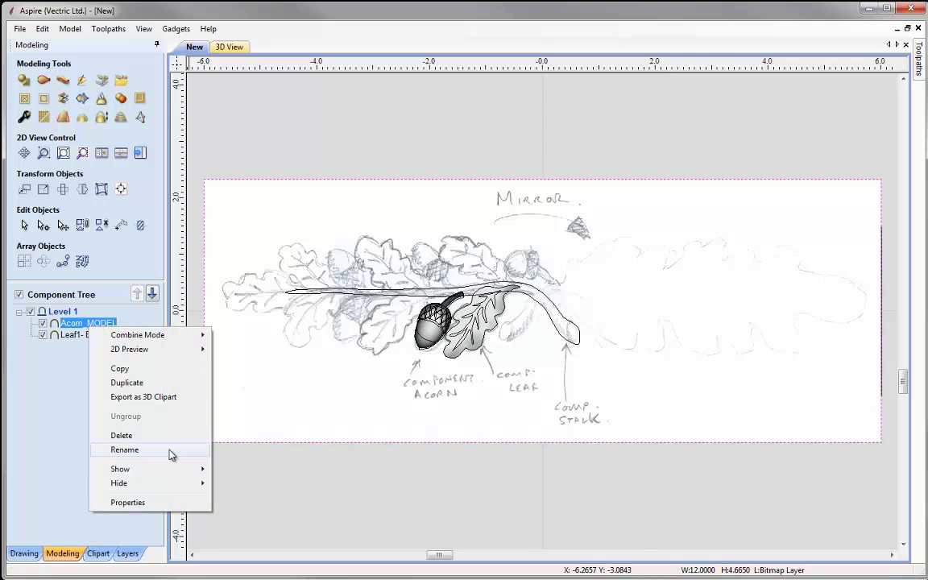
pyautogui.click(129, 449)
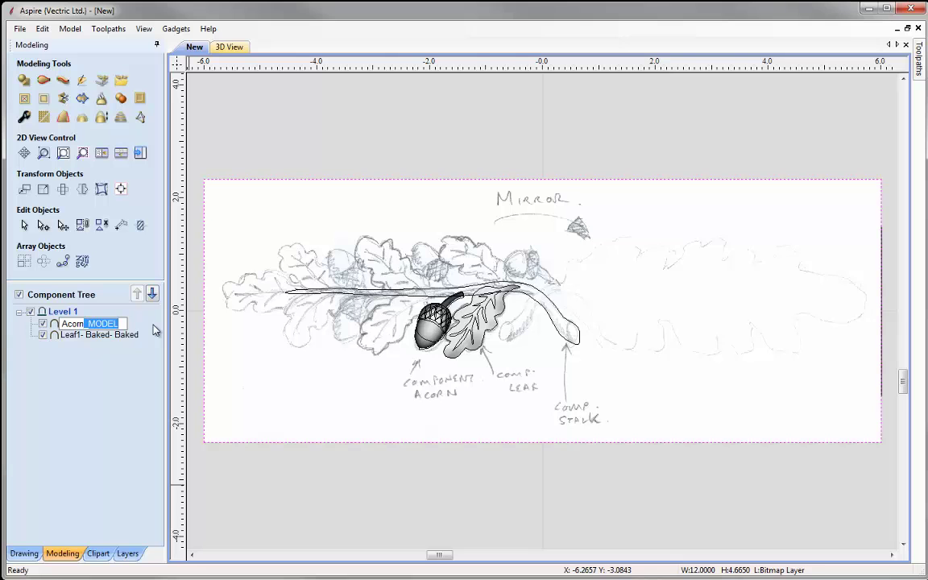
pyautogui.press('BackSpace')
# Step: Rename the baked leaf component as Leaf
pyautogui.click(71, 342)
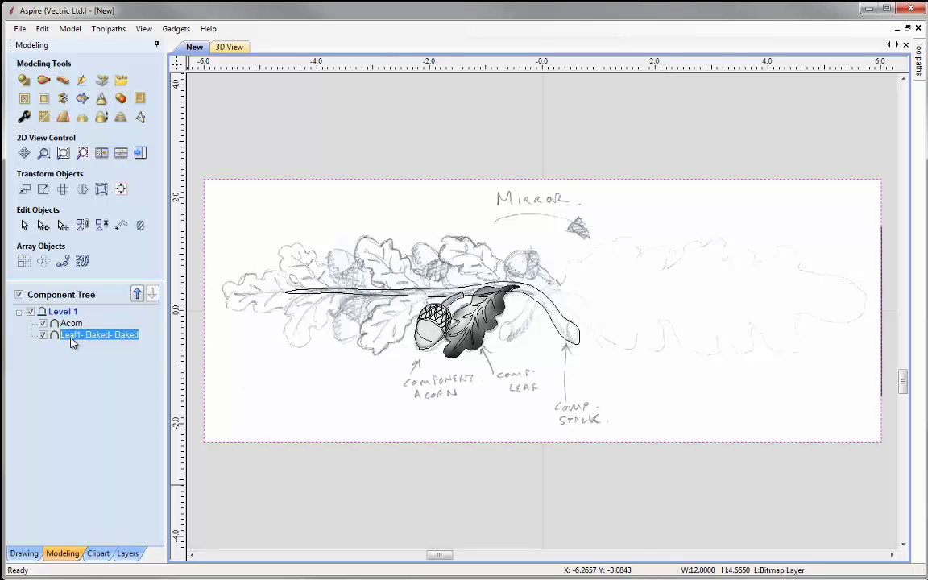
pyautogui.rightClick(71, 340)
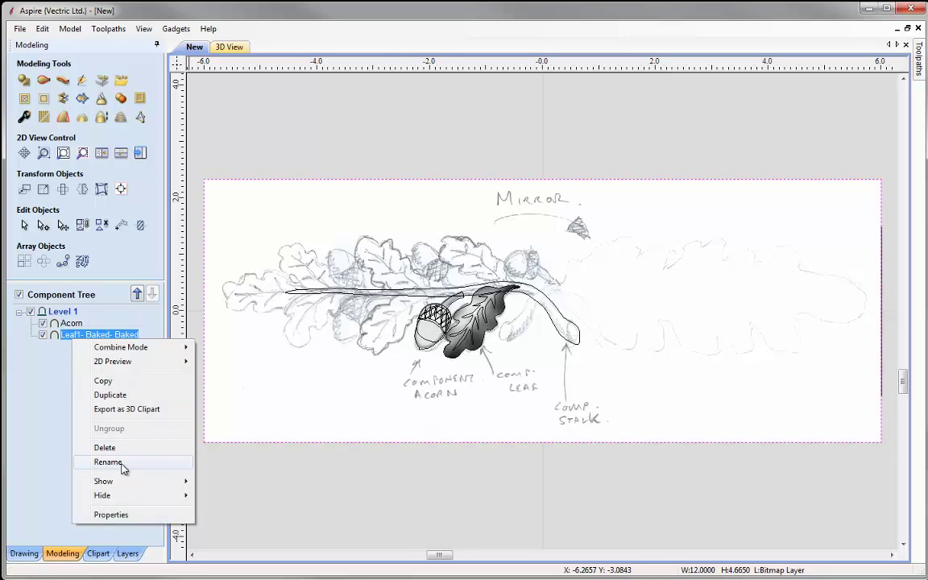
pyautogui.click(122, 465)
pyautogui.click(77, 336)
pyautogui.moveTo(63, 335)
pyautogui.mouseDown()
pyautogui.moveTo(128, 335)
pyautogui.moveTo(77, 336)
pyautogui.mouseUp()
pyautogui.click(146, 335)
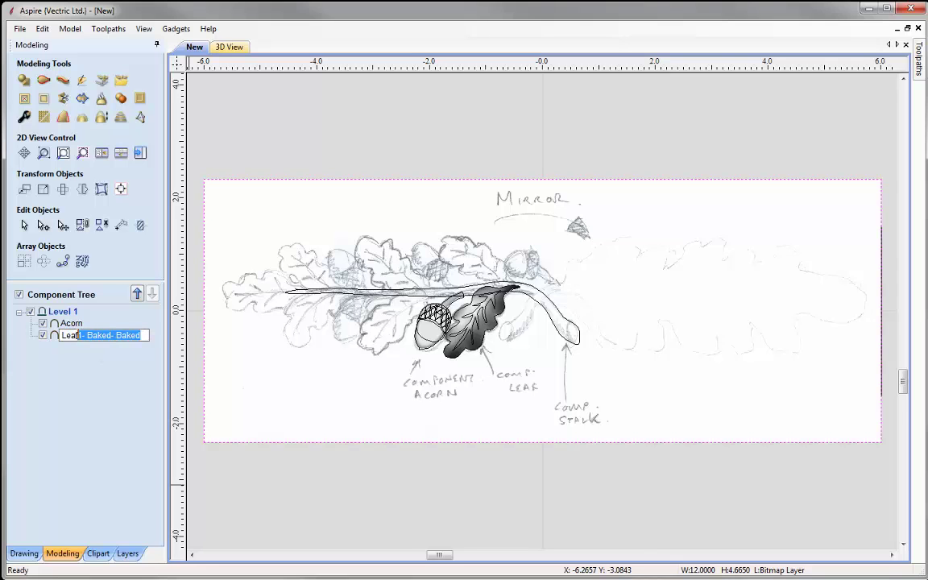
pyautogui.press('Delete')
pyautogui.press('Return')
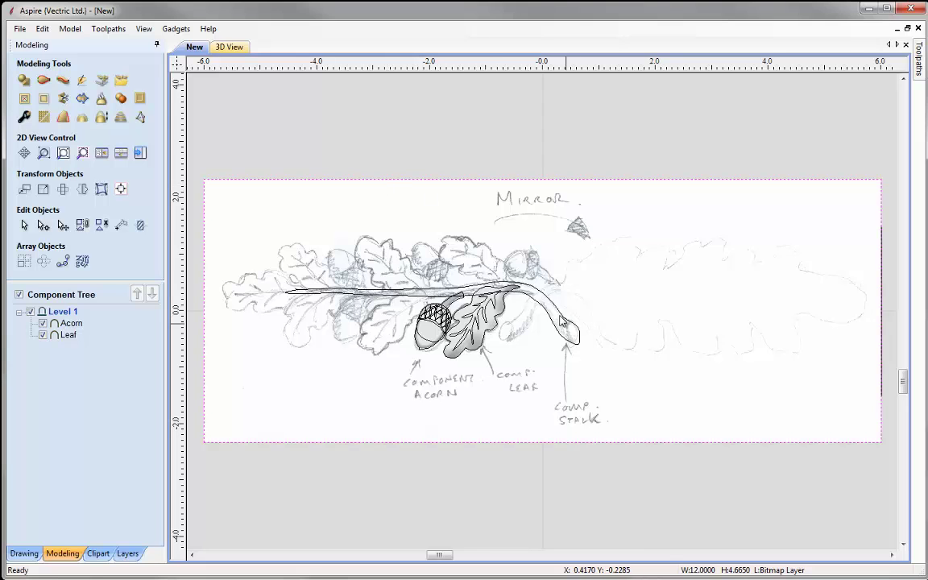
# Step: Tile the 2D and 3D views one above the other and create a rounded shape from the main stalk outline with a 48.6 degree profile angle
pyautogui.click(119, 154)
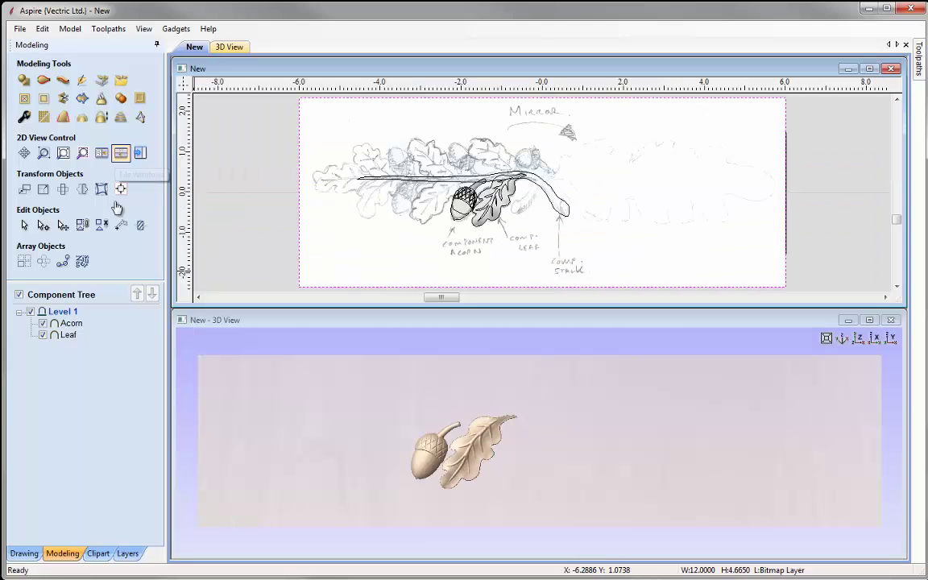
pyautogui.click(545, 196)
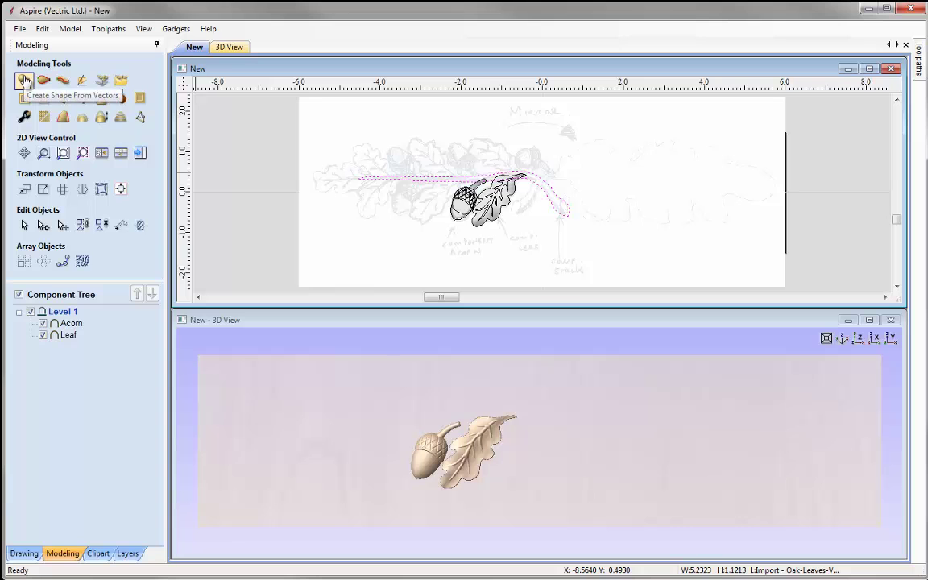
pyautogui.click(25, 80)
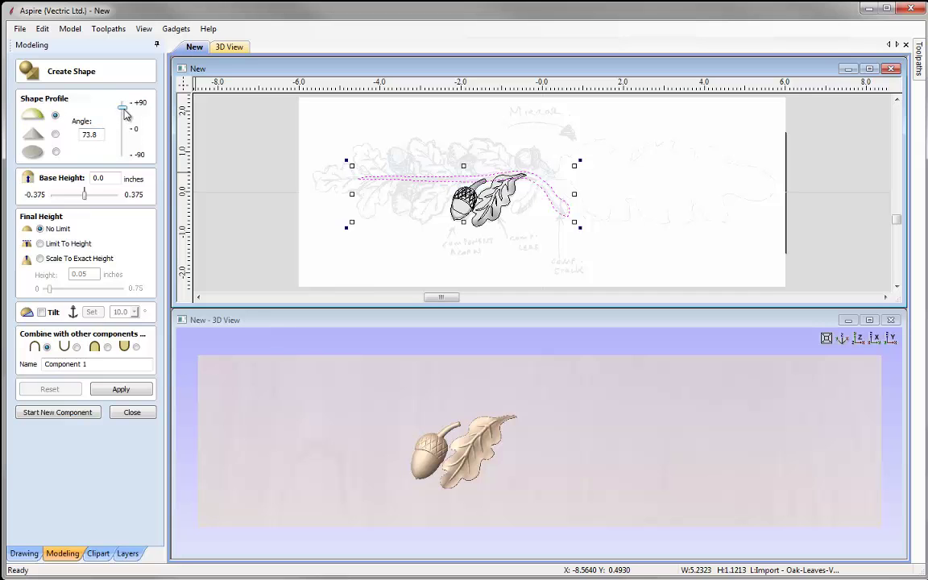
pyautogui.moveTo(123, 112); pyautogui.dragTo(123, 116)
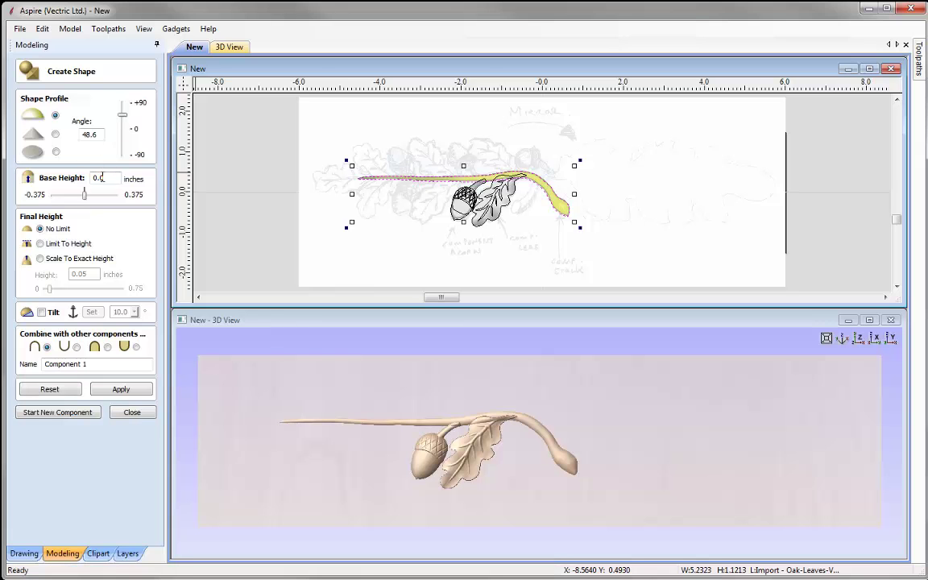
pyautogui.moveTo(480, 505); pyautogui.dragTo(440, 431)
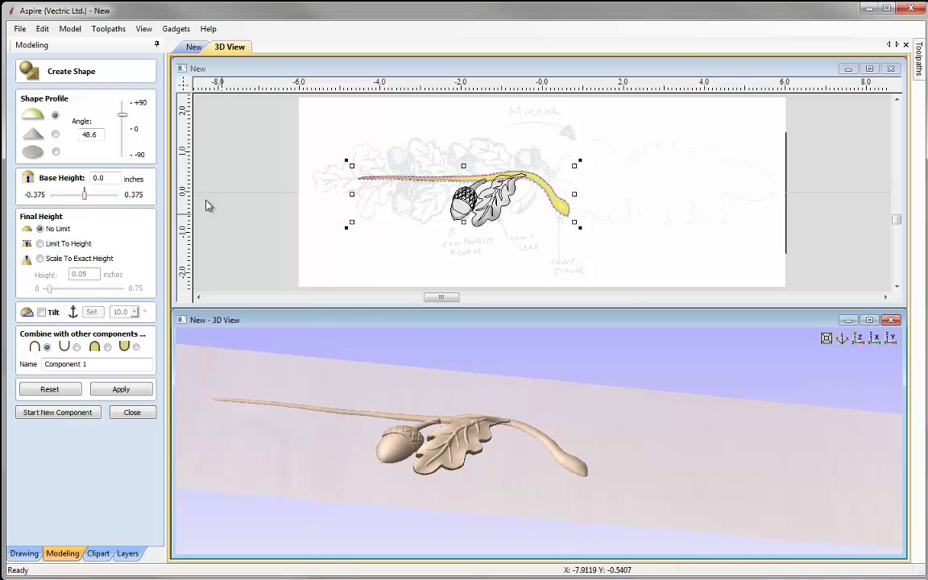
# Step: Raise the main stalk shape with a 0.03 inch base height, set its combine mode to merge, and name it Stalk
pyautogui.click(115, 177)
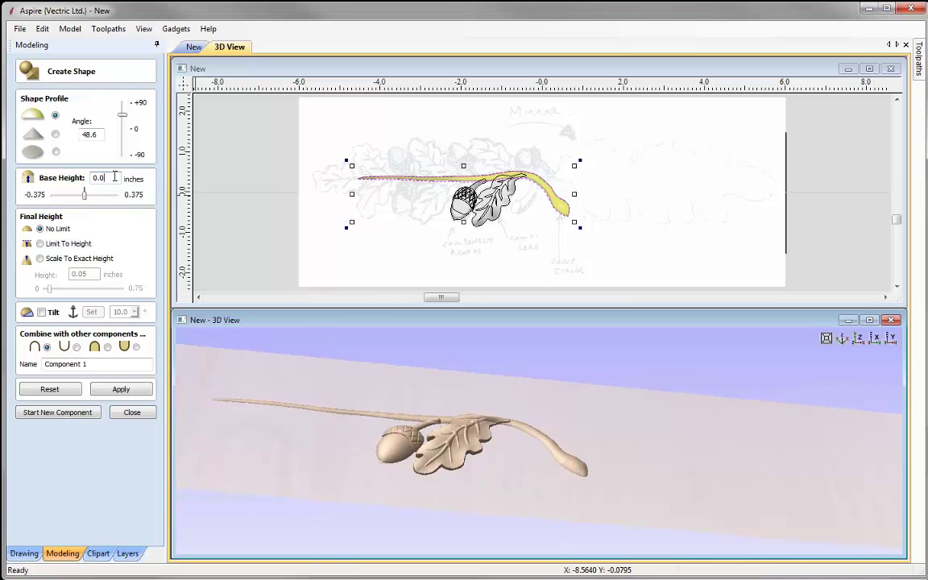
pyautogui.write('3')
pyautogui.click(107, 347)
pyautogui.click(66, 364)
pyautogui.write('St')
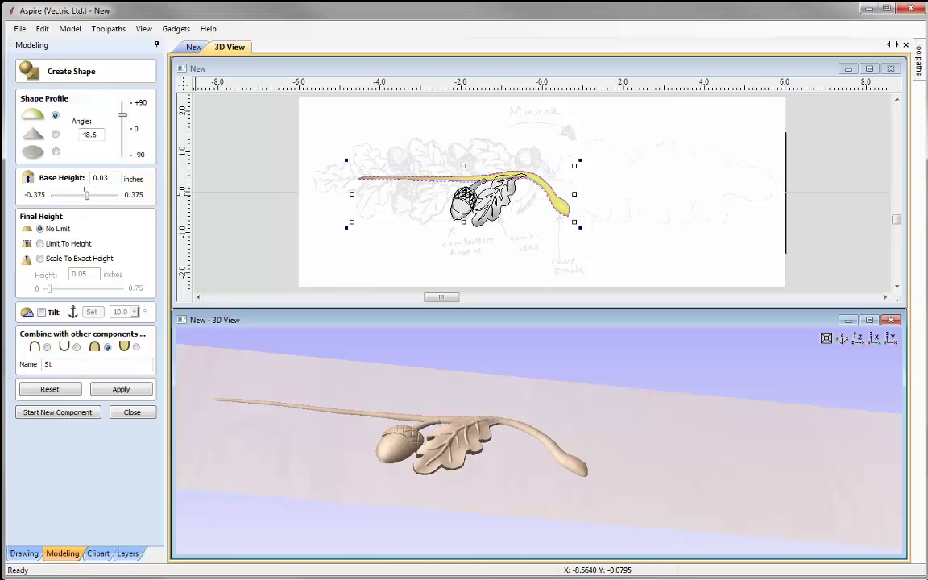
pyautogui.write('alk')
pyautogui.click(121, 389)
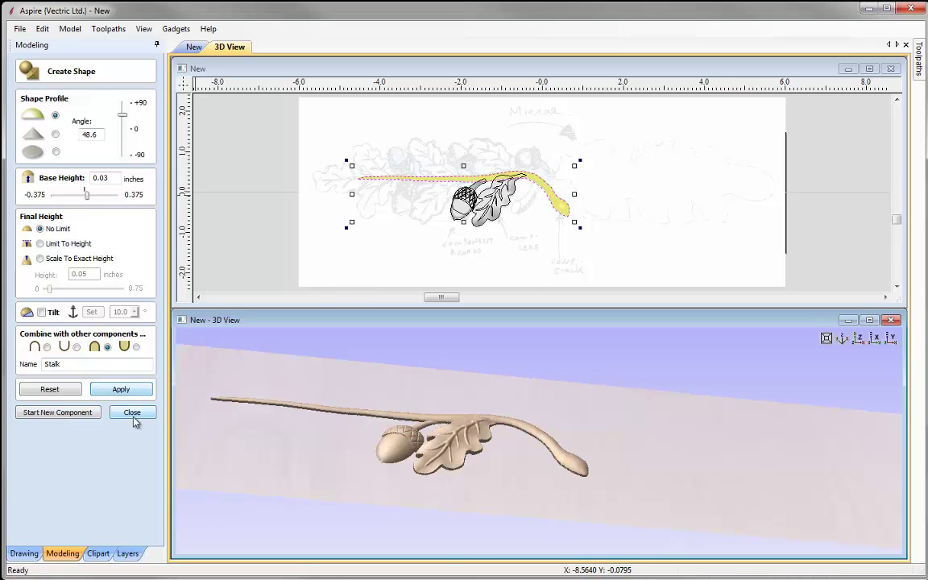
# Step: Finish creating the stalk component, closing the Create Shape tool and deselecting the stalk vectors
pyautogui.moveTo(518, 503); pyautogui.dragTo(37, 438)
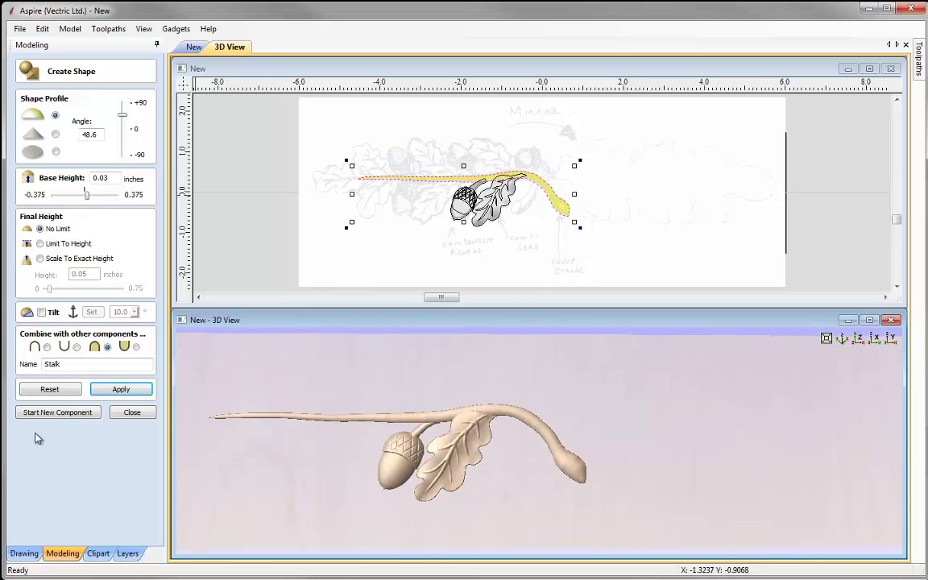
pyautogui.click(132, 412)
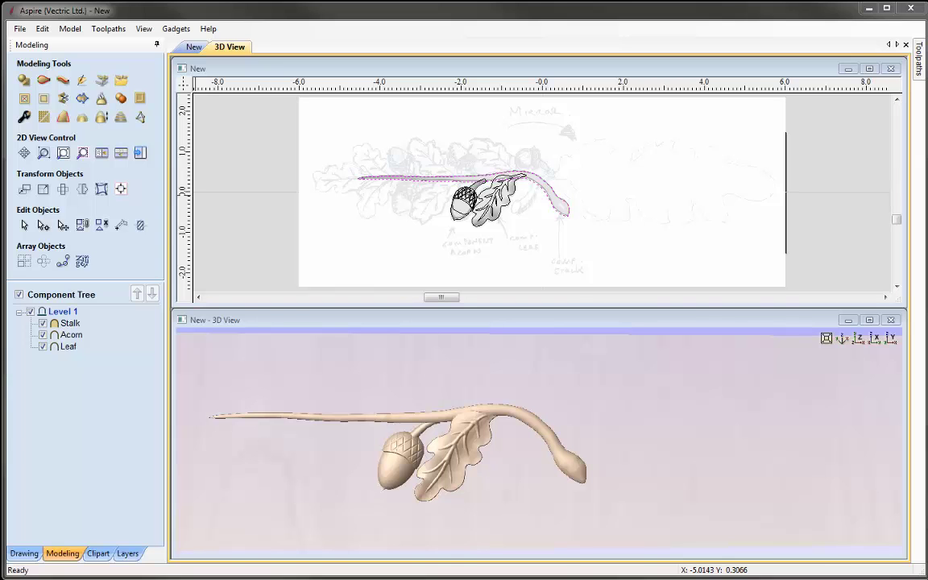
pyautogui.click(230, 141)
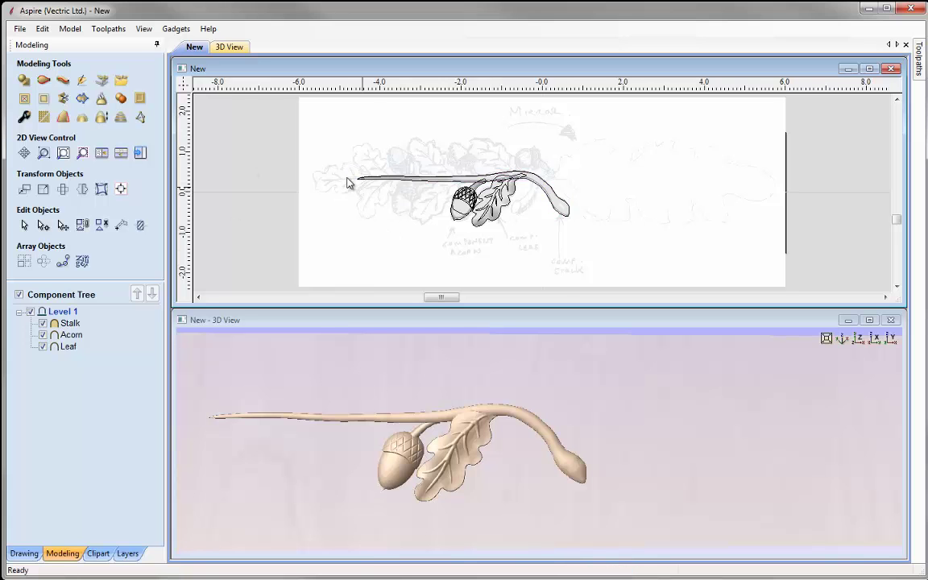
# Step: Select all vectors and move them to a new layer that is set as not visible
pyautogui.click(39, 30)
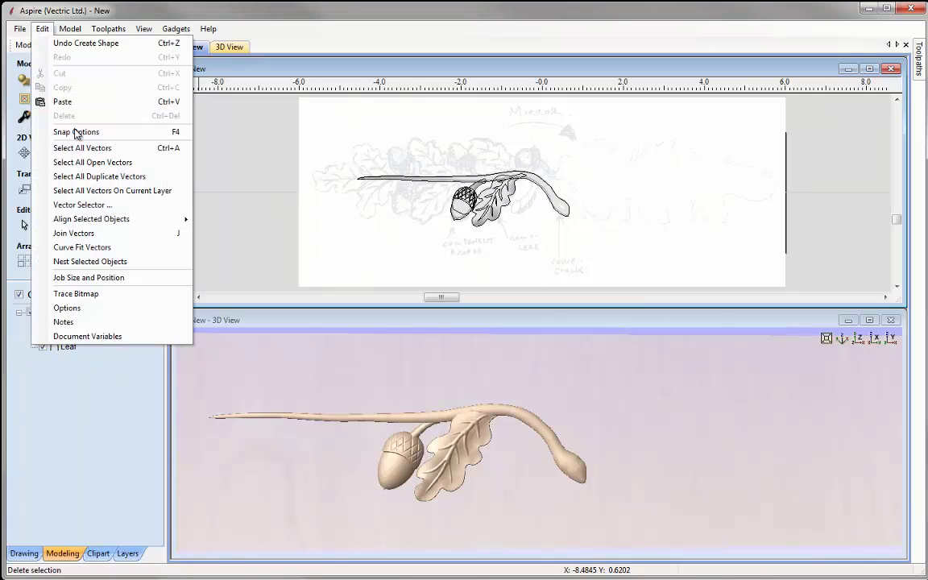
pyautogui.click(121, 148)
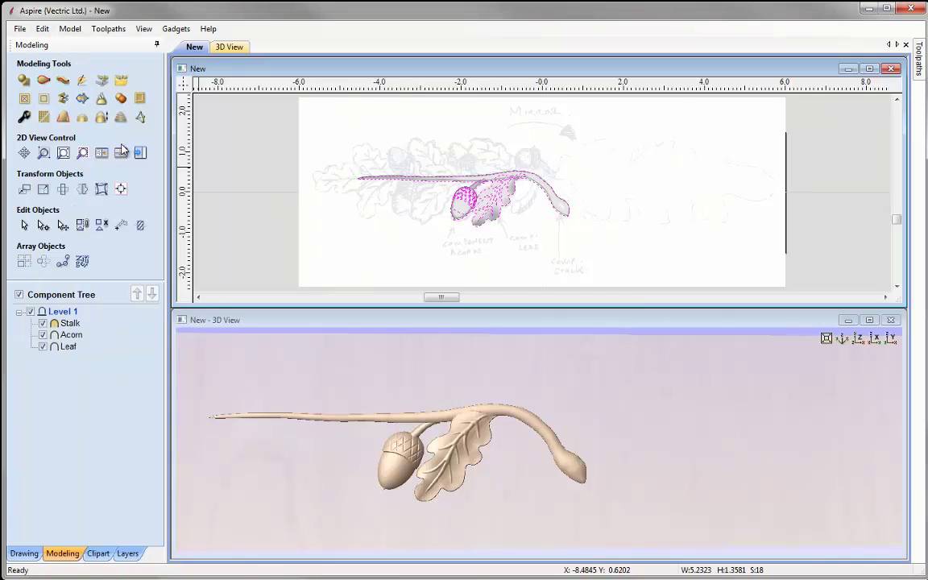
pyautogui.rightClick(514, 182)
pyautogui.moveTo(587, 525)
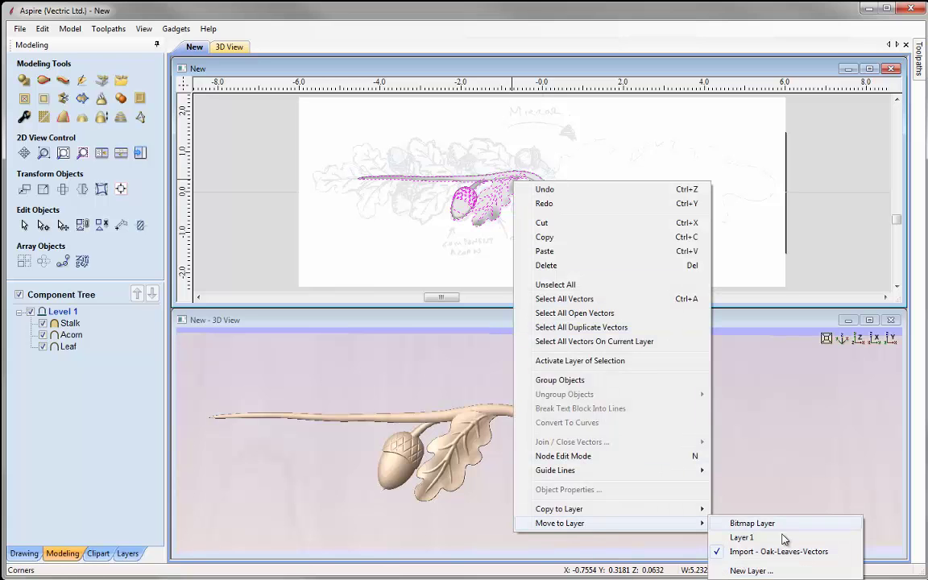
pyautogui.click(777, 569)
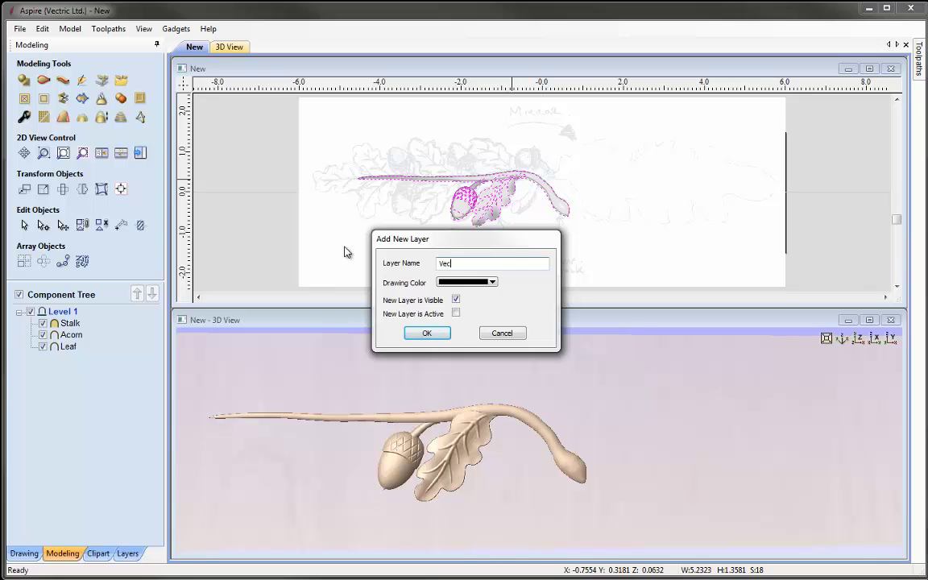
pyautogui.click(457, 299)
pyautogui.click(439, 333)
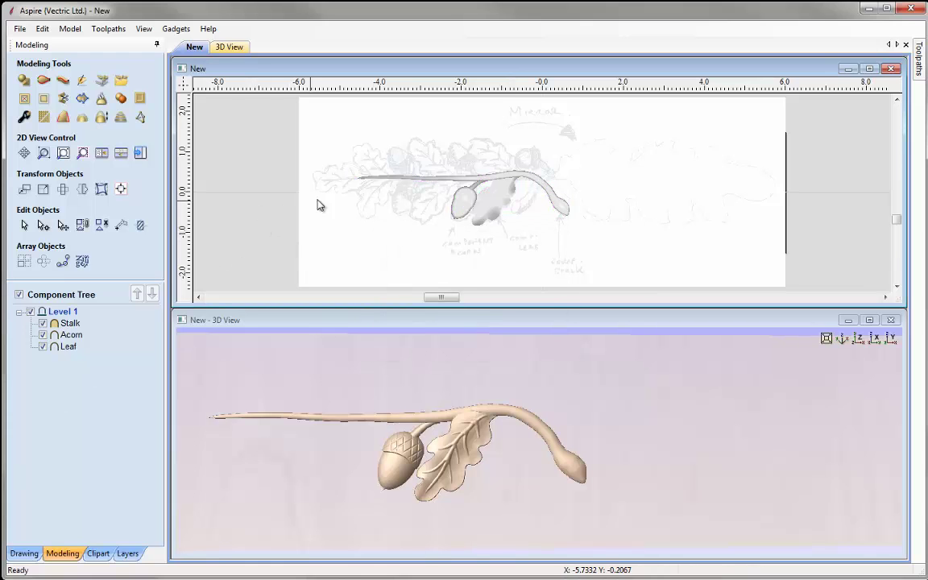
# Step: Copy the leaf and acorn components together about 1.5 inches along the stalk towards its thin end
pyautogui.scroll(1, 441, 169)
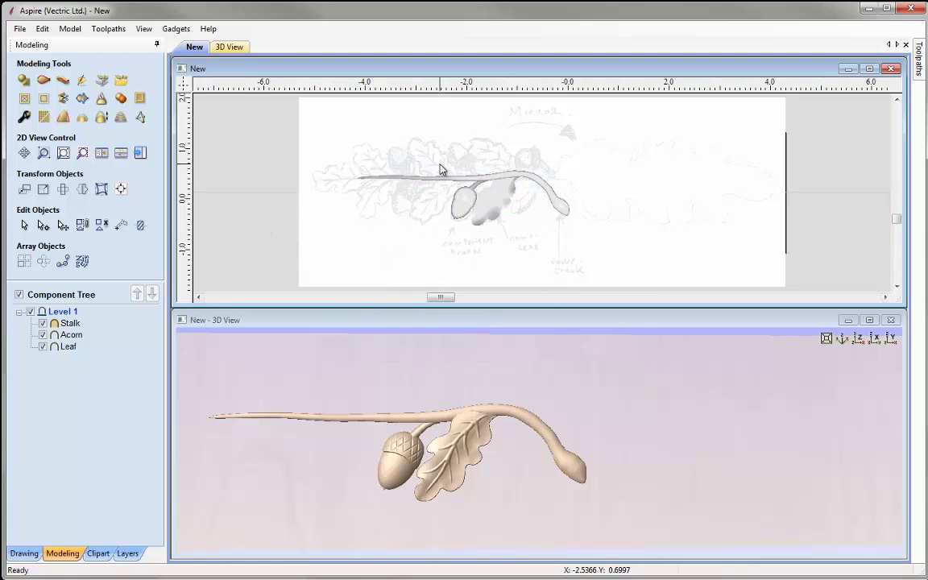
pyautogui.scroll(1, 278, 119)
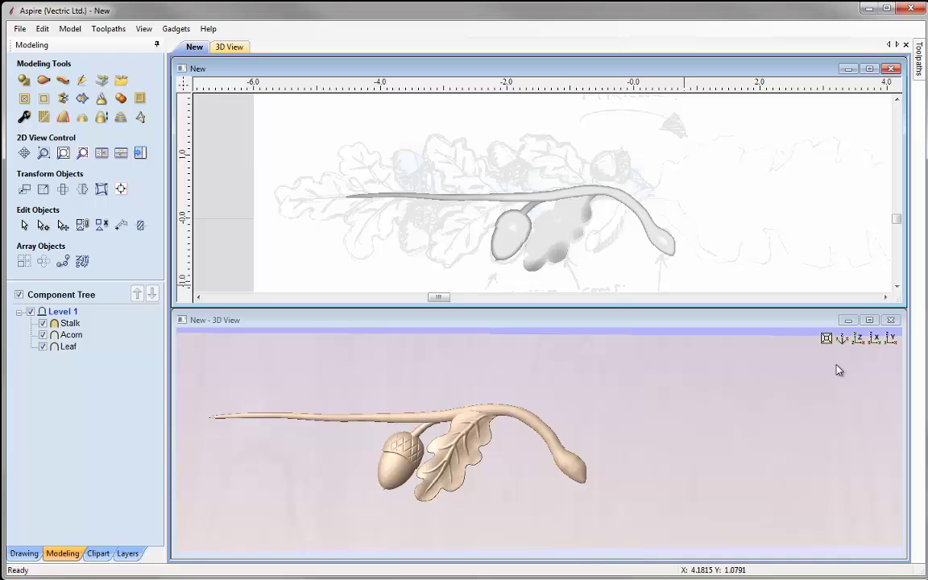
pyautogui.click(859, 339)
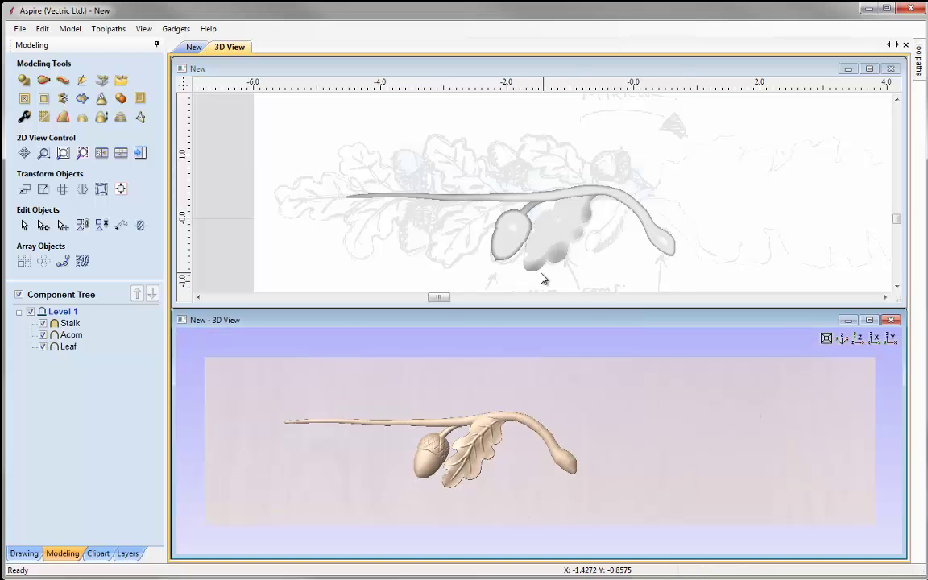
pyautogui.click(552, 248)
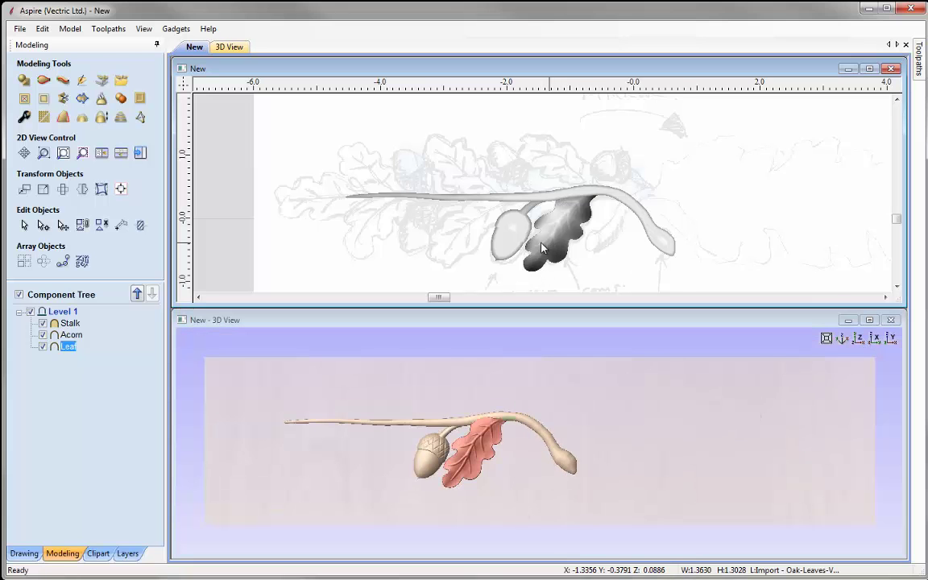
pyautogui.keyDown('shift'); pyautogui.click(508, 243); pyautogui.keyUp('shift')
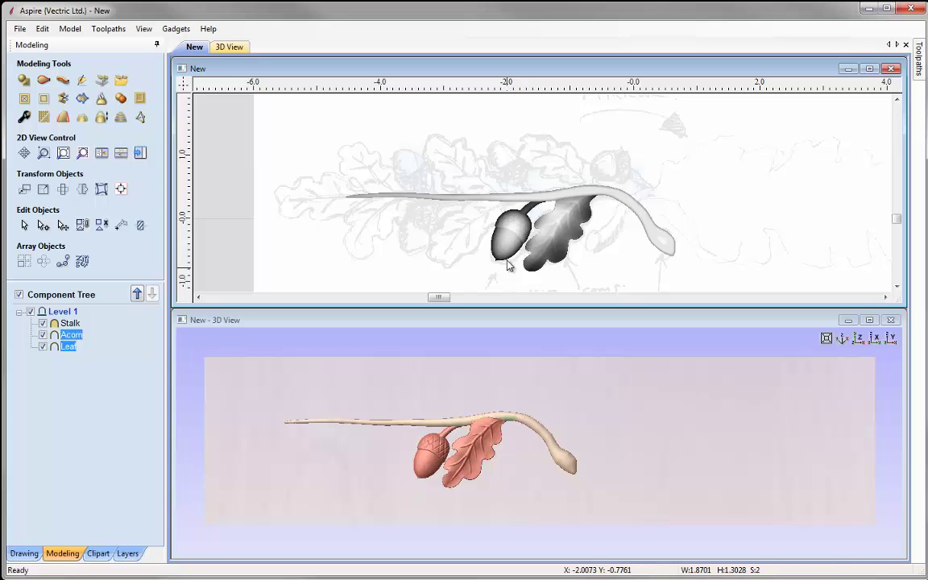
pyautogui.click(508, 243)
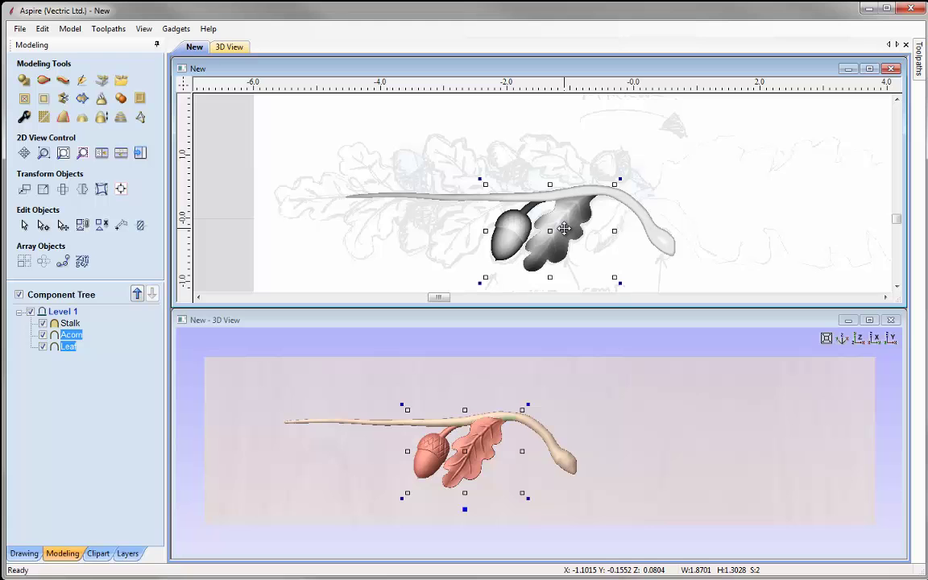
pyautogui.moveTo(564, 229); pyautogui.dragTo(474, 237)
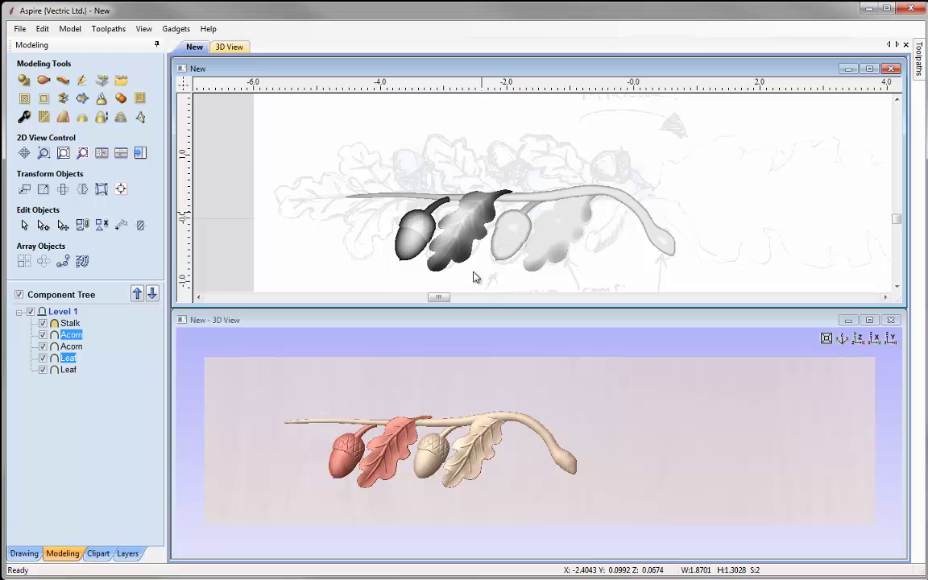
# Step: Copy only the leaf component twice, once below the stalk's thin end and once beyond the stalk's tip
pyautogui.click(443, 265)
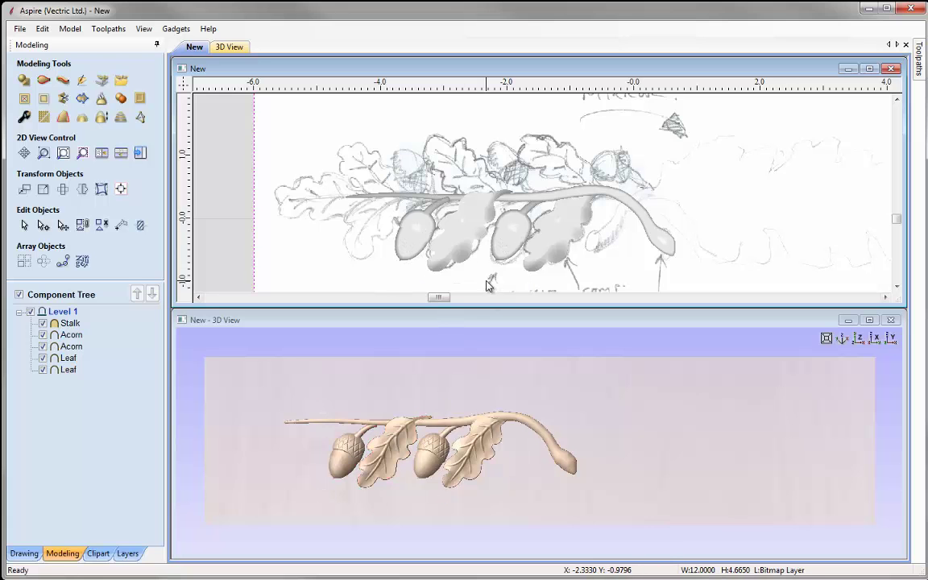
pyautogui.click(464, 230)
pyautogui.click(474, 232)
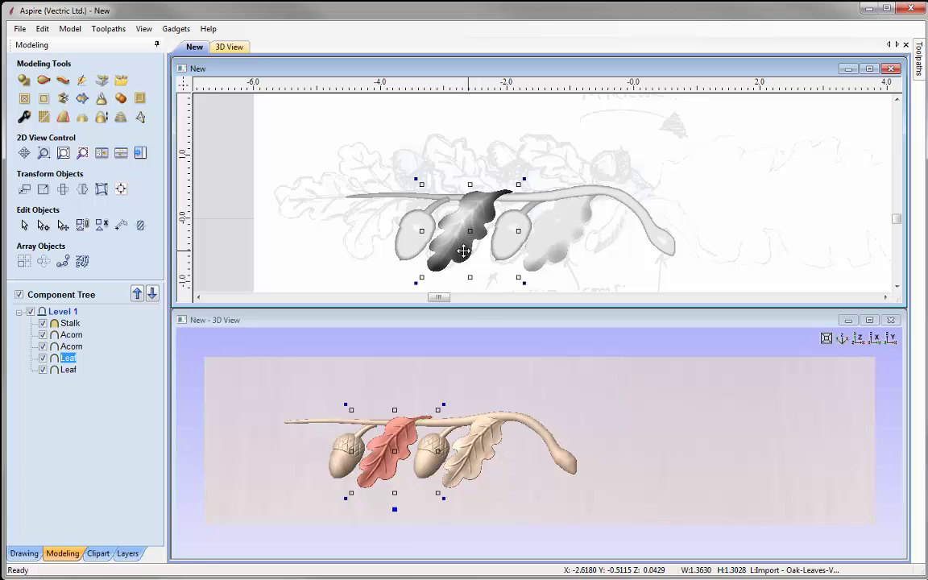
pyautogui.moveTo(460, 248); pyautogui.dragTo(320, 208)
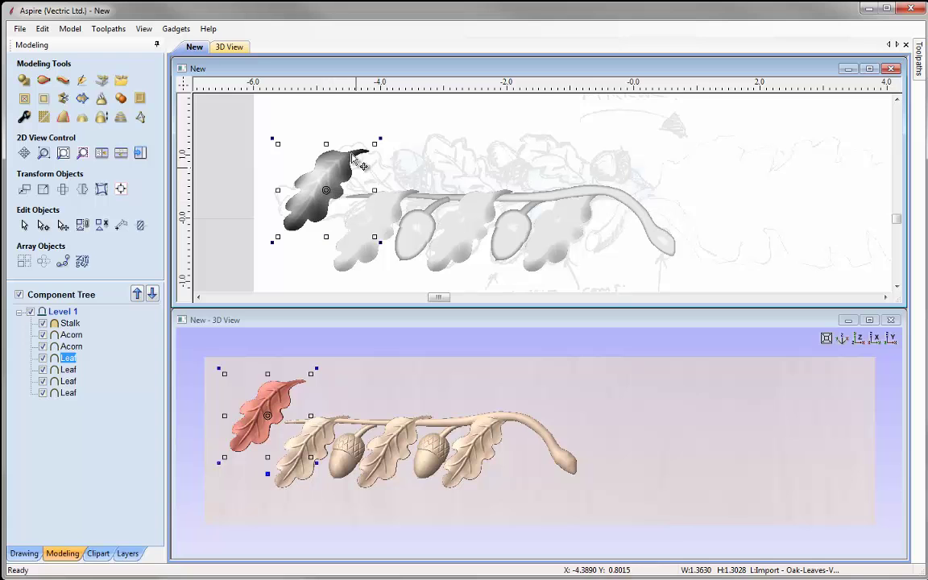
# Step: Rotate the outermost leaf to a flatter angle and move its stem onto the thin tip of the stalk
pyautogui.moveTo(382, 138); pyautogui.dragTo(387, 178)
pyautogui.moveTo(321, 194); pyautogui.dragTo(314, 213)
pyautogui.moveTo(387, 245); pyautogui.dragTo(387, 239)
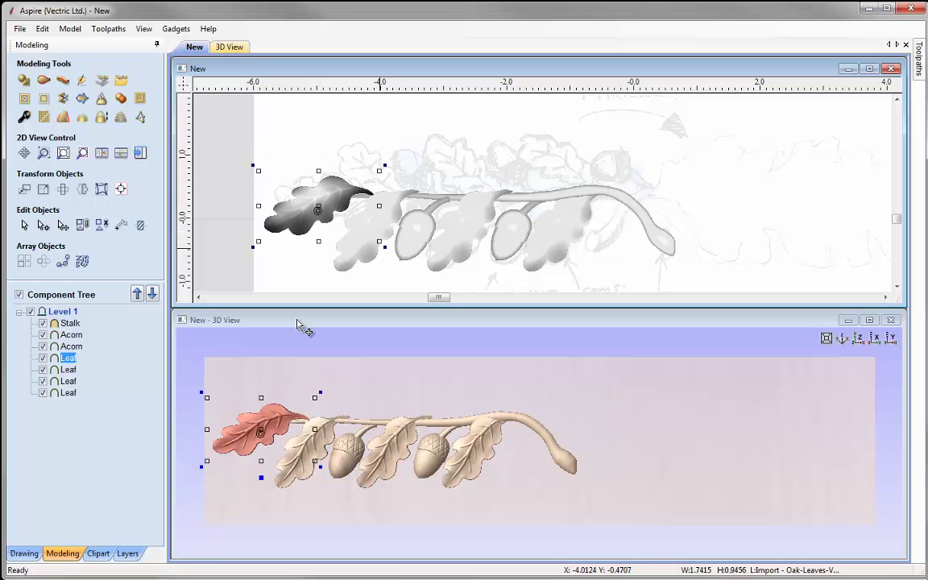
# Step: Create a vertically flipped copy of the three leaves and two acorns below the stalk and place it above the stalk
pyautogui.click(358, 234)
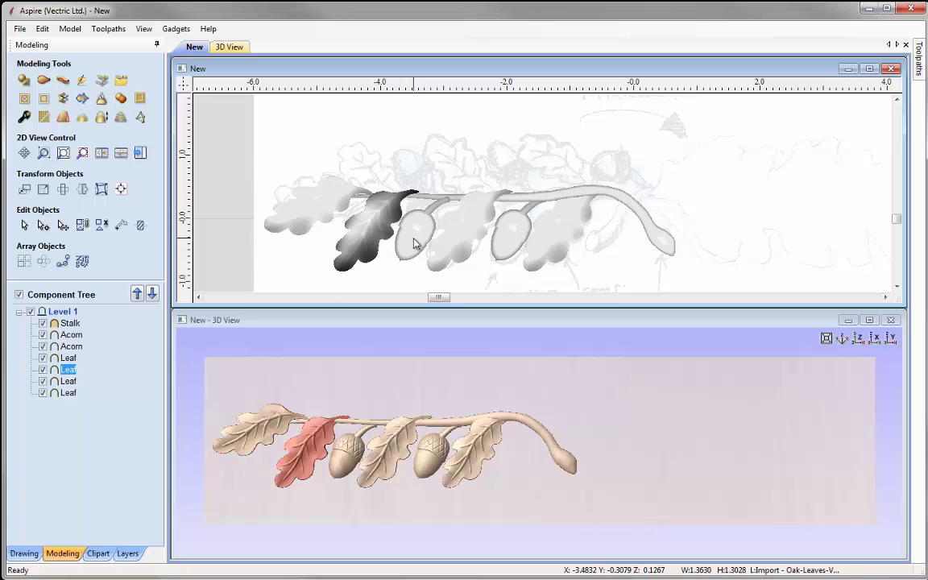
pyautogui.keyDown('shift'); pyautogui.click(406, 232); pyautogui.keyUp('shift')
pyautogui.keyDown('shift'); pyautogui.click(459, 230); pyautogui.keyUp('shift')
pyautogui.keyDown('shift'); pyautogui.click(516, 238); pyautogui.keyUp('shift')
pyautogui.keyDown('shift'); pyautogui.click(547, 241); pyautogui.keyUp('shift')
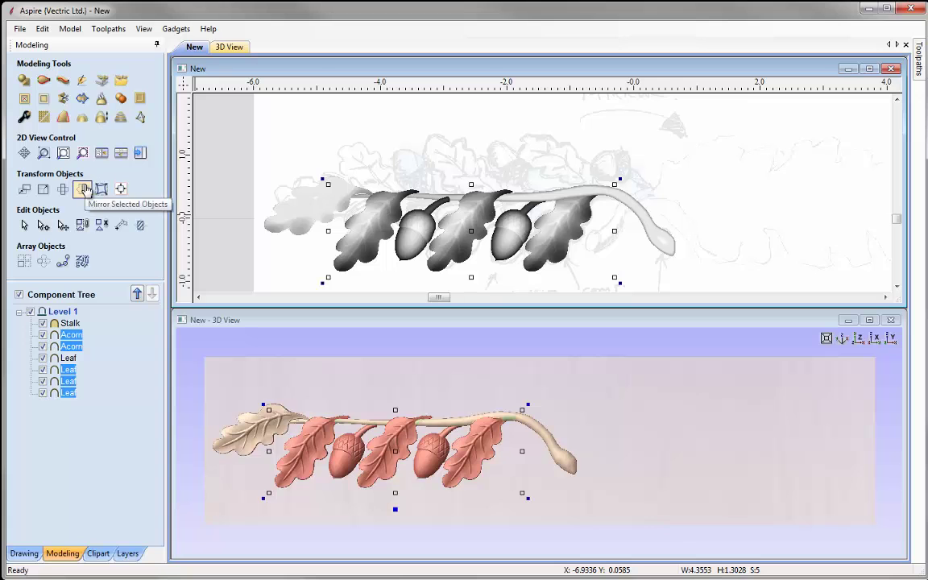
pyautogui.click(83, 189)
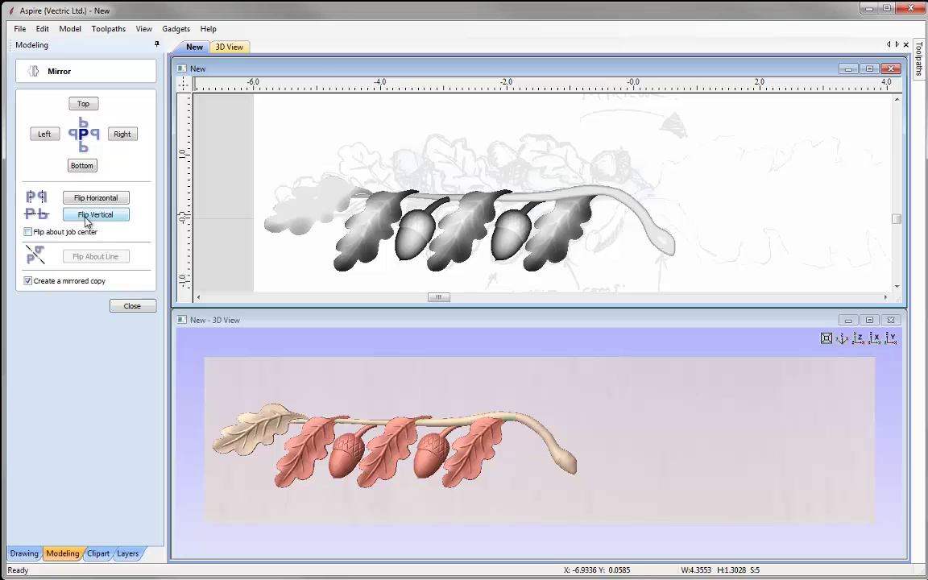
pyautogui.click(116, 217)
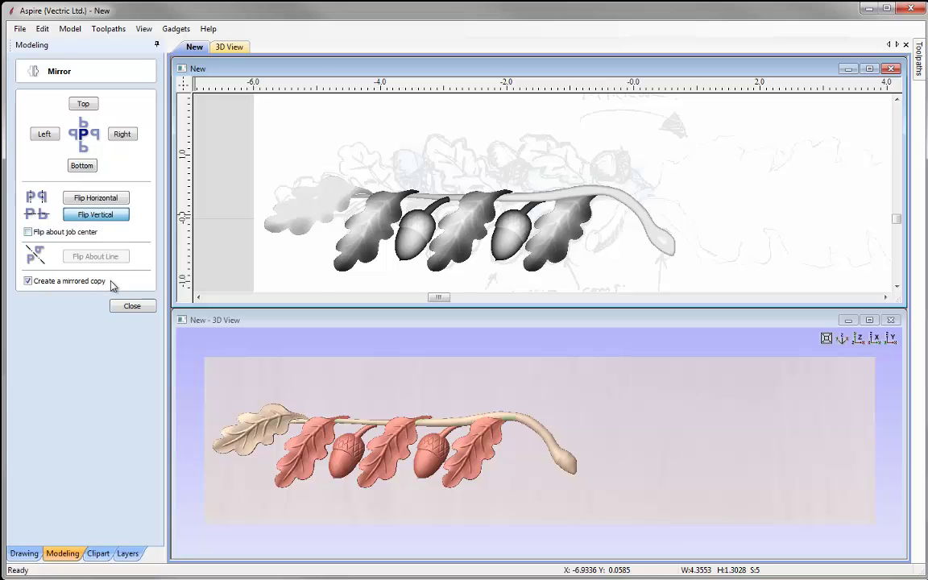
pyautogui.click(133, 305)
pyautogui.moveTo(471, 259); pyautogui.dragTo(471, 191)
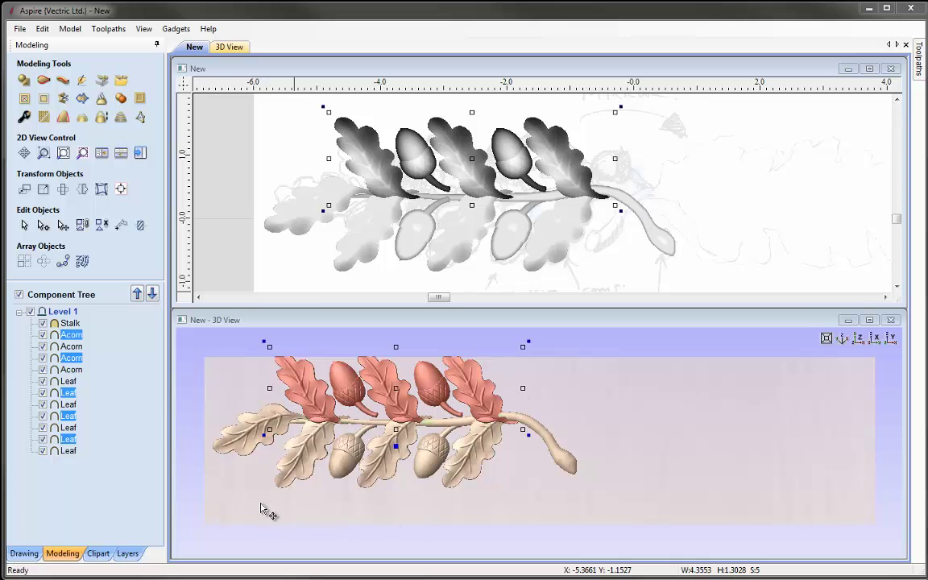
# Step: Select all components from Stalk to the last Leaf and centre them vertically in the material
pyautogui.click(70, 323)
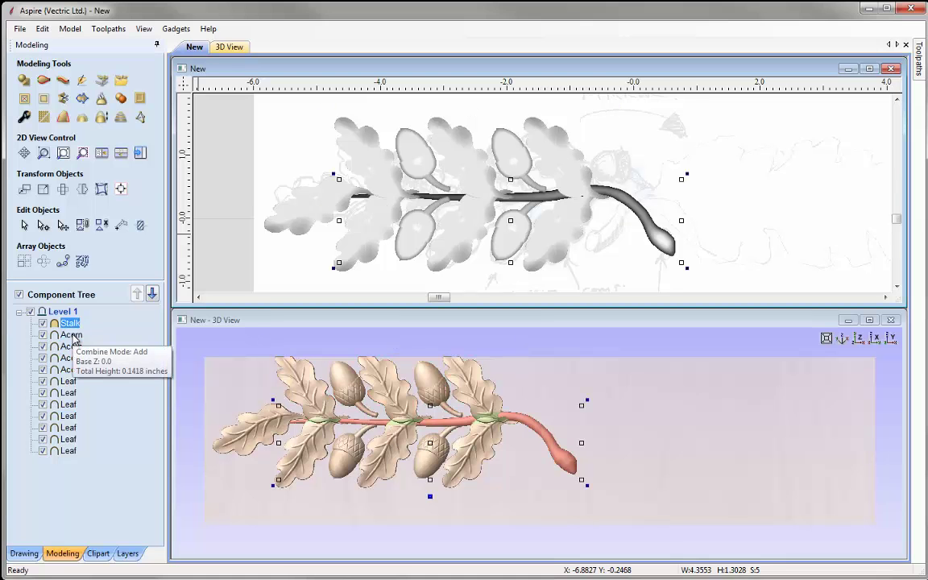
pyautogui.keyDown('shift'); pyautogui.click(70, 451); pyautogui.keyUp('shift')
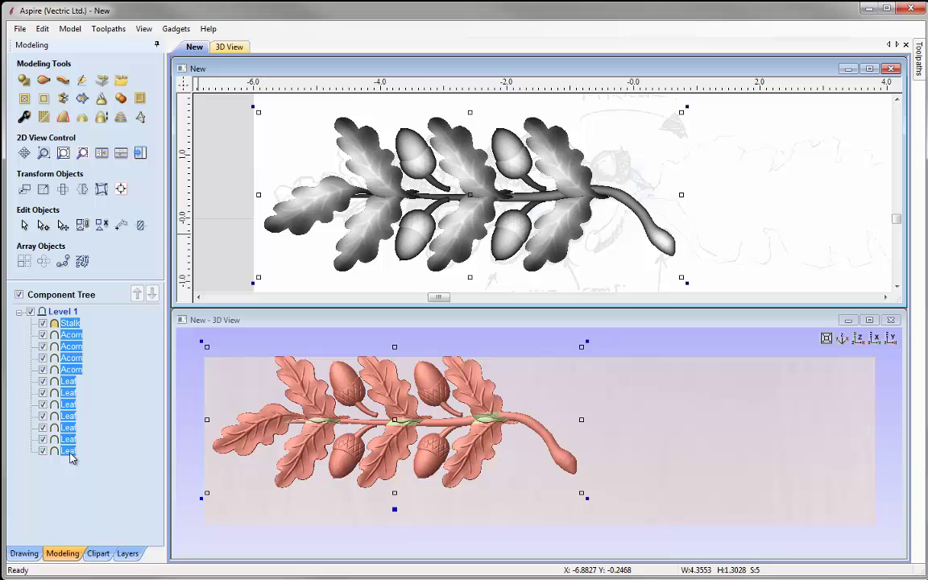
pyautogui.click(121, 190)
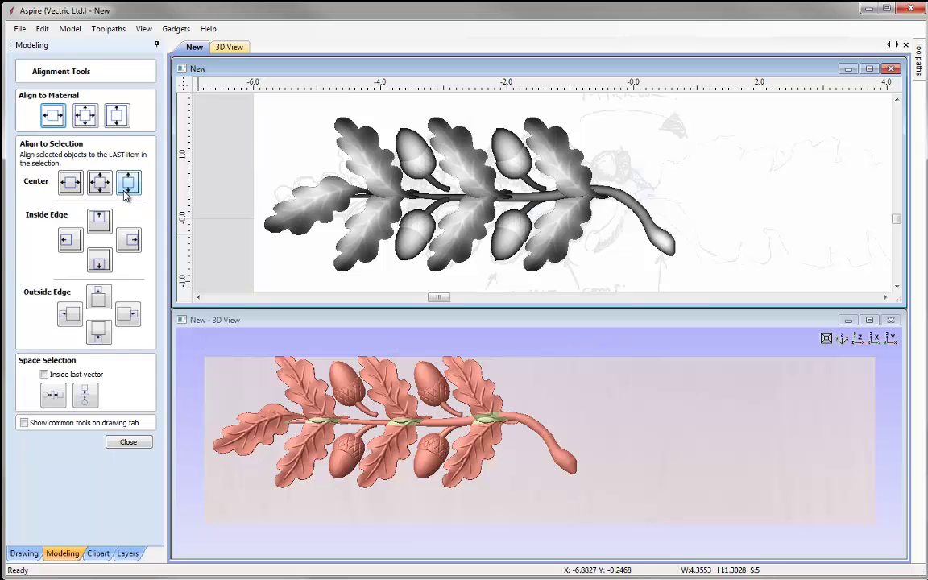
pyautogui.click(117, 117)
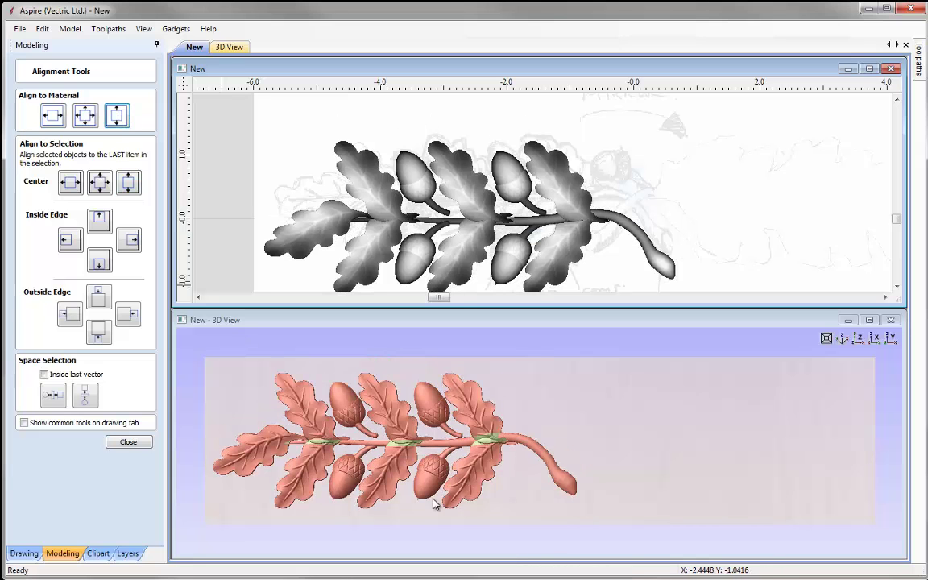
pyautogui.click(128, 441)
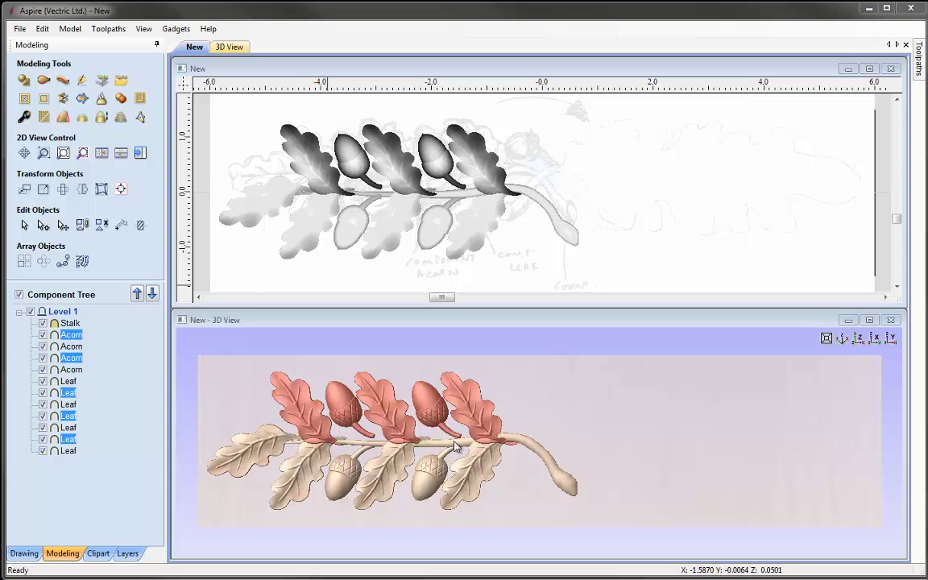
# Step: Set the combine mode of all Acorn and Leaf components to Merge and enlarge the 3D view to inspect the model
pyautogui.click(71, 334)
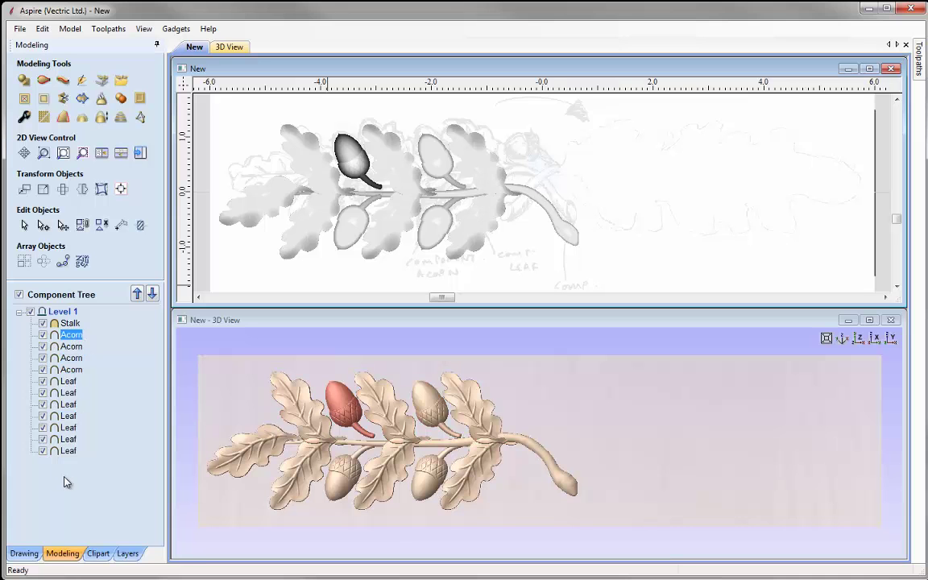
pyautogui.keyDown('shift'); pyautogui.click(69, 451); pyautogui.keyUp('shift')
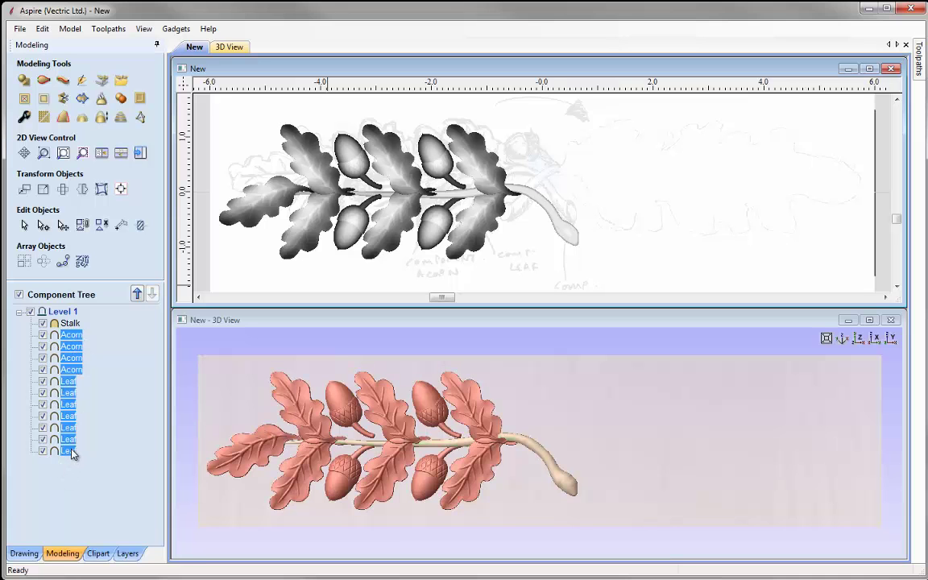
pyautogui.rightClick(71, 452)
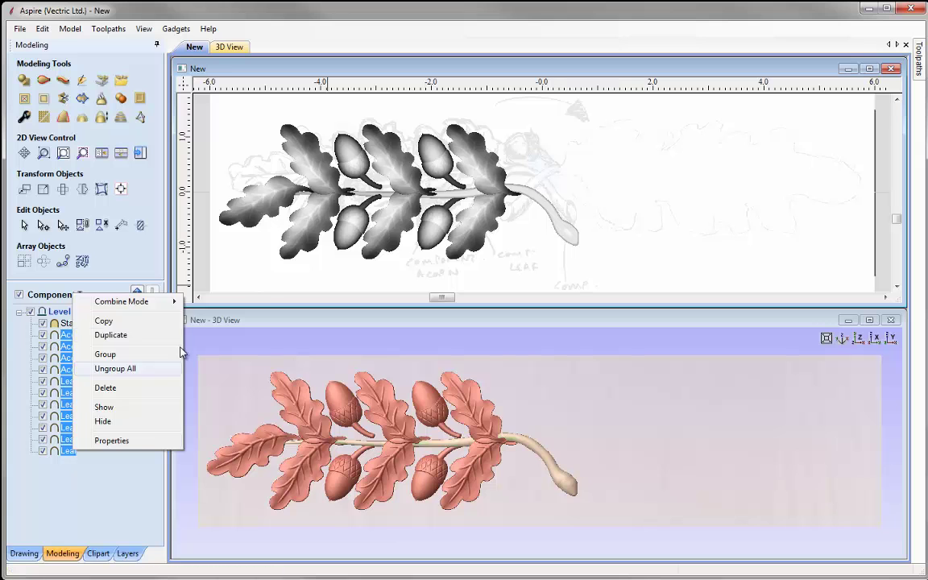
pyautogui.moveTo(178, 305)
pyautogui.click(226, 332)
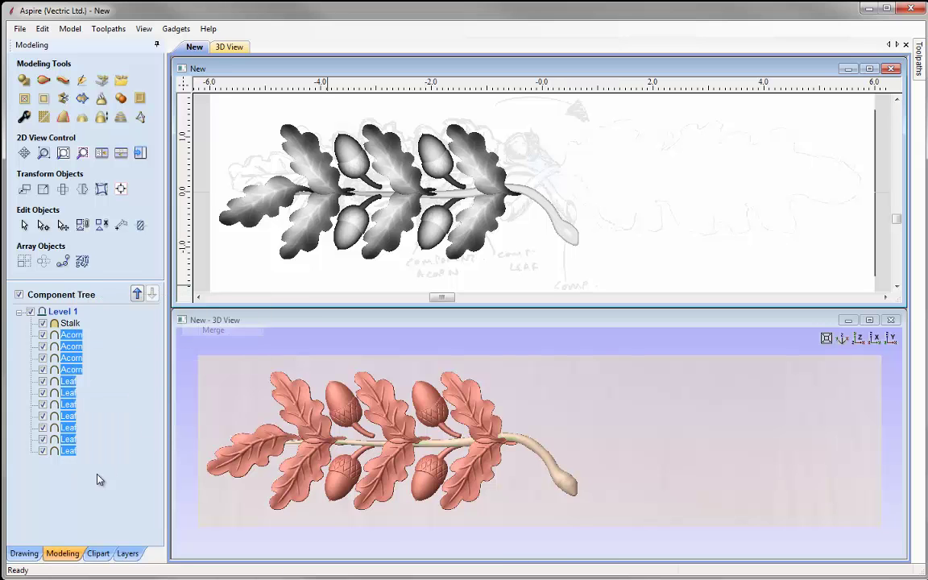
pyautogui.click(97, 489)
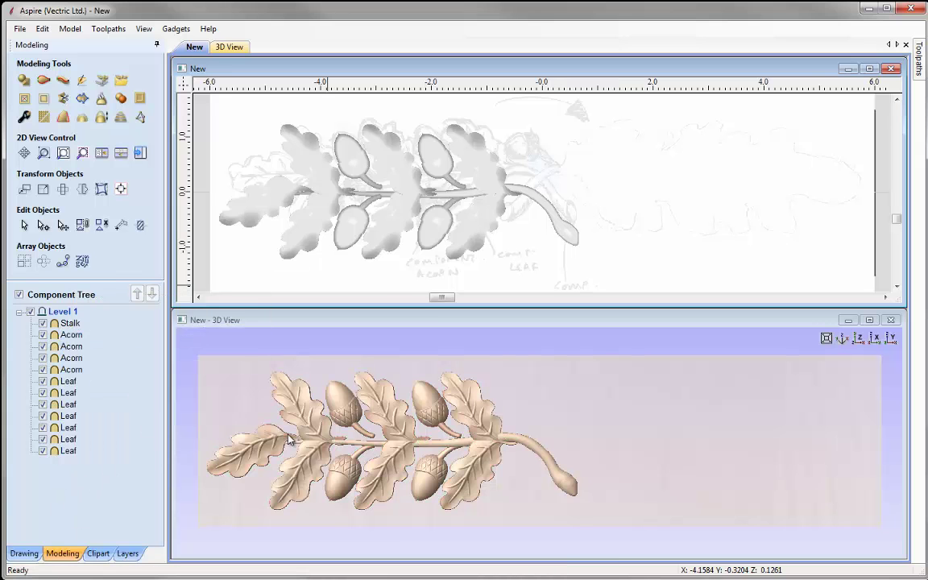
pyautogui.click(869, 320)
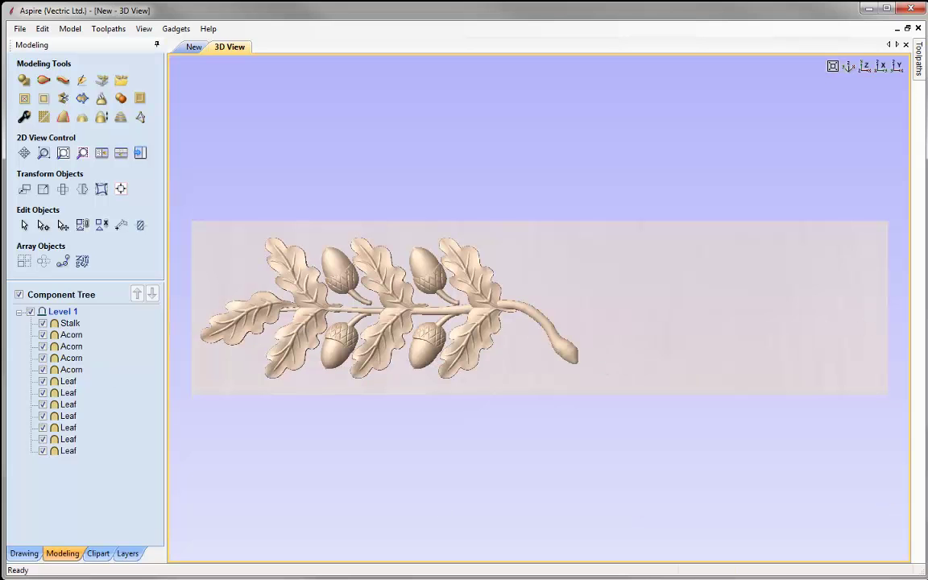
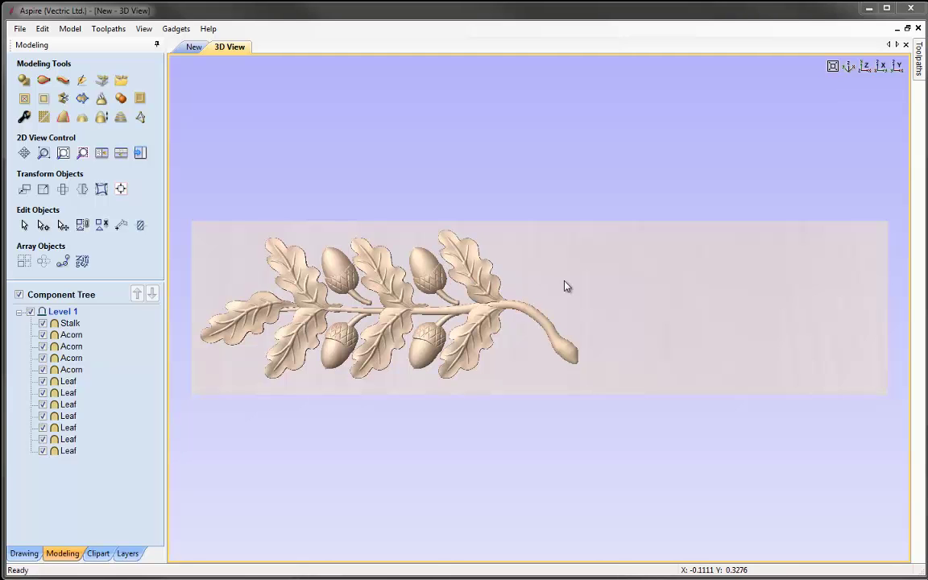
# Step: Shrink the upper leaf nearest the stalk's thick end to about 1.08 by 1.21, rotate it more upright and seat its stem on the stalk
pyautogui.scroll(3, 556, 284)
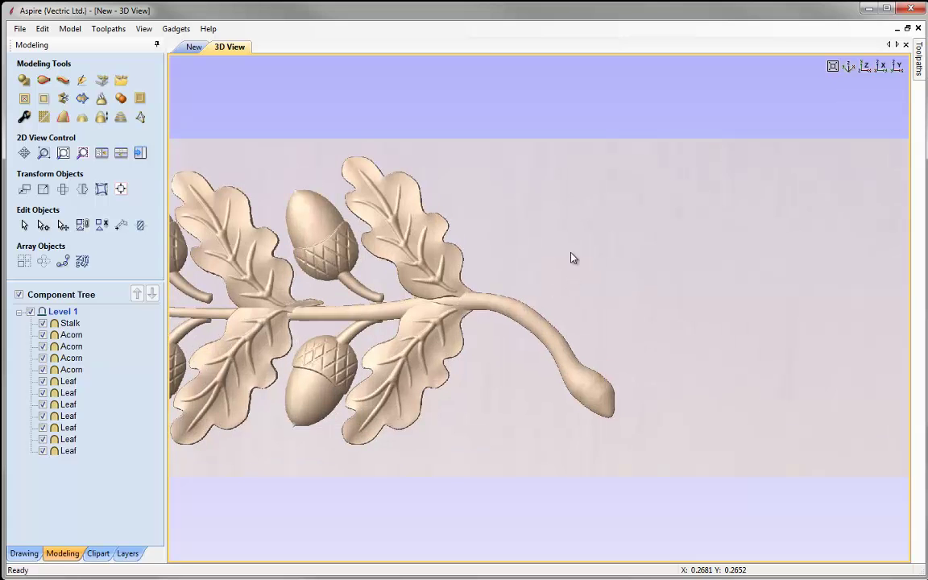
pyautogui.moveTo(564, 197); pyautogui.dragTo(852, 209, button='middle')
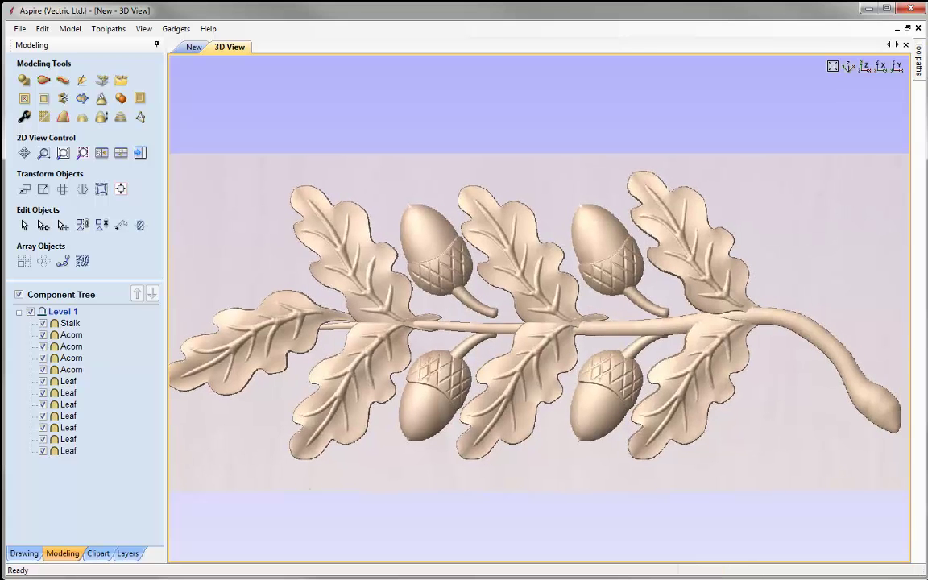
pyautogui.click(697, 242)
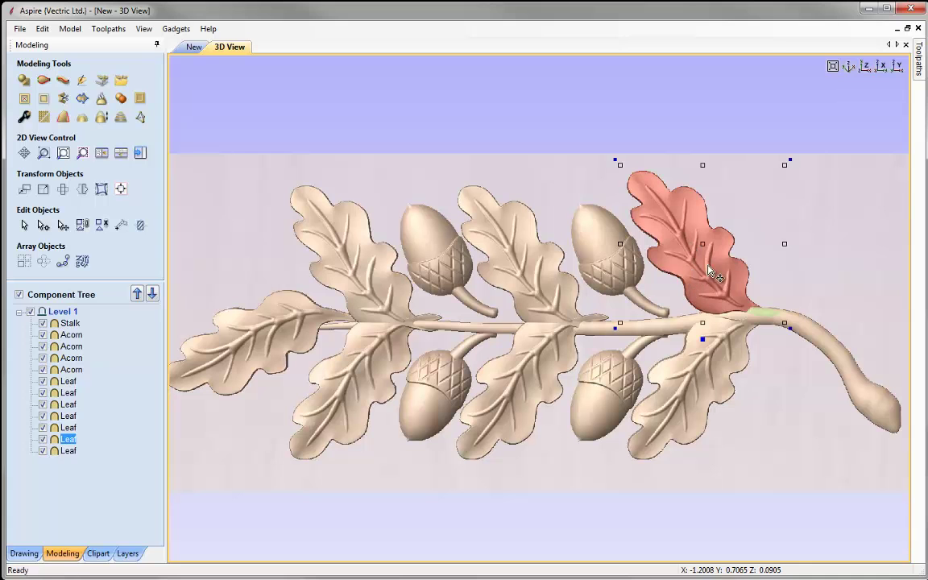
pyautogui.moveTo(709, 289); pyautogui.dragTo(704, 282)
pyautogui.moveTo(607, 151); pyautogui.dragTo(642, 179)
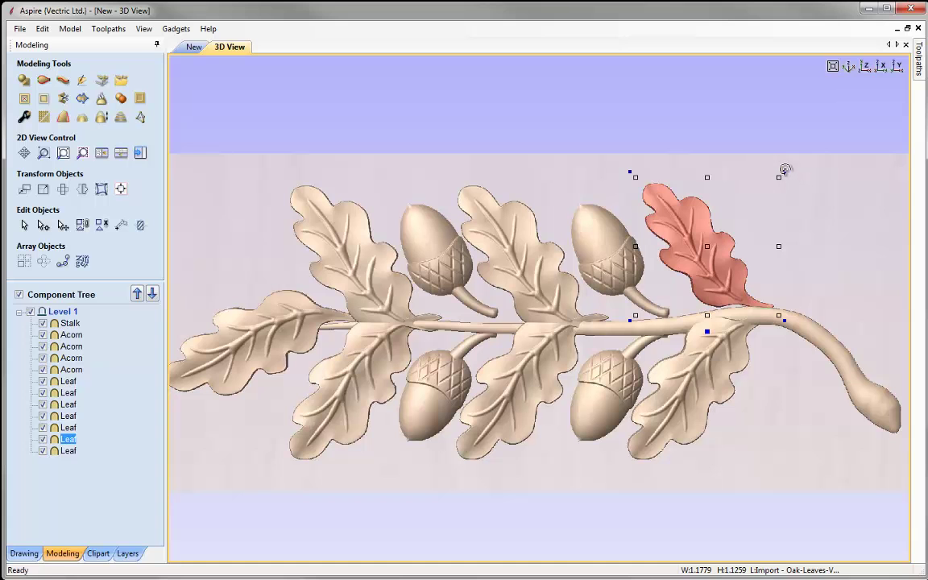
pyautogui.moveTo(785, 172); pyautogui.dragTo(783, 203)
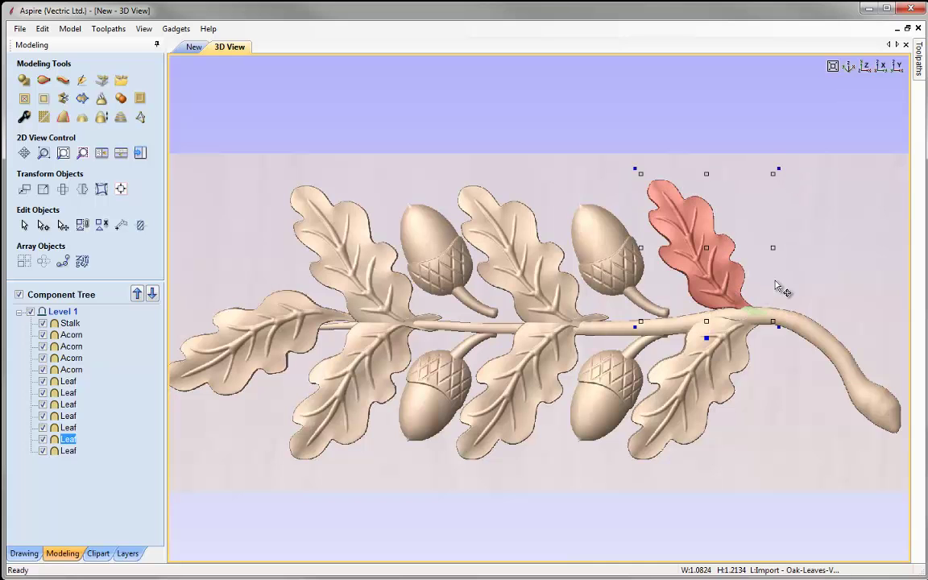
pyautogui.moveTo(715, 268); pyautogui.dragTo(689, 240)
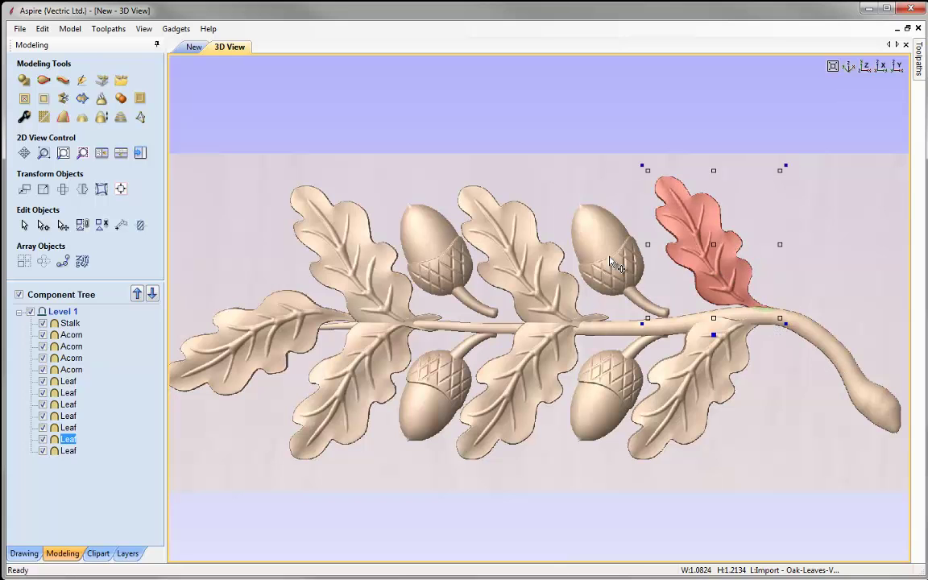
# Step: Scale the upper acorn nearest the stalk's thick end to about 0.84 by 0.99 and move its stem onto the stalk
pyautogui.click(618, 290)
pyautogui.click(618, 290)
pyautogui.moveTo(567, 198); pyautogui.dragTo(575, 225)
pyautogui.moveTo(615, 258); pyautogui.dragTo(623, 261)
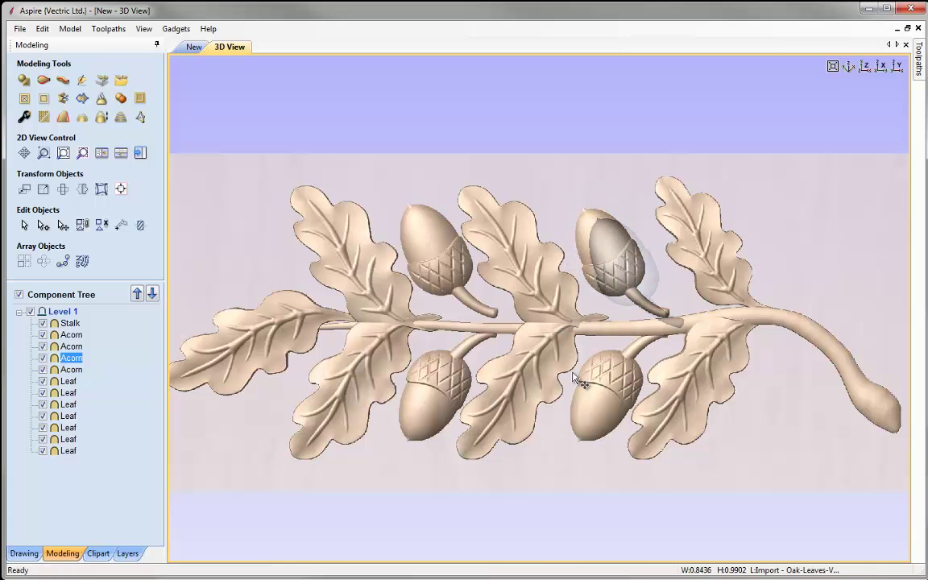
pyautogui.moveTo(576, 380); pyautogui.dragTo(576, 380)
# Step: Resize and rotate the middle leaf above the stalk to about 1.22 by 1.33, shifting it towards the stalk's thick end
pyautogui.click(510, 290)
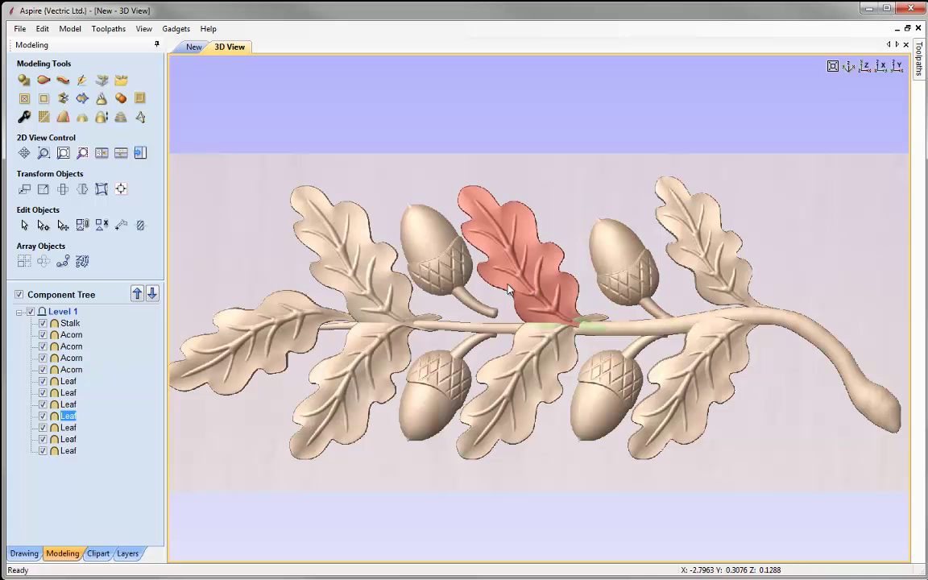
pyautogui.moveTo(619, 180); pyautogui.dragTo(606, 224)
pyautogui.moveTo(530, 269); pyautogui.dragTo(538, 275)
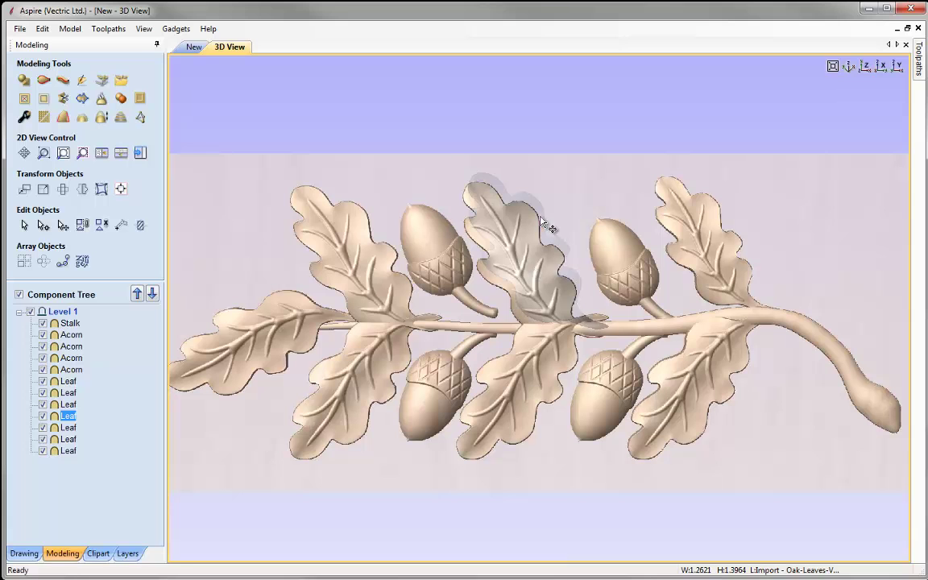
pyautogui.moveTo(538, 169); pyautogui.dragTo(538, 183)
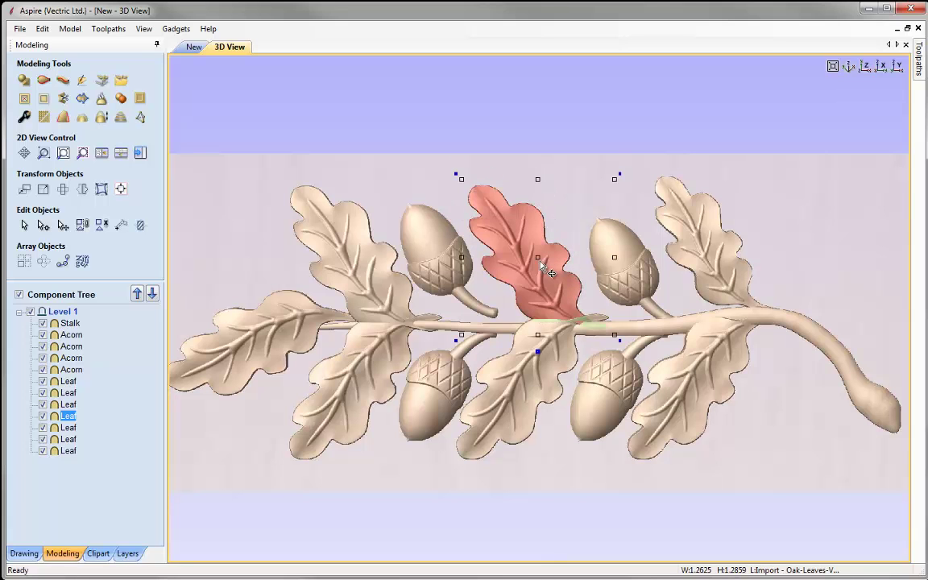
pyautogui.click(627, 182)
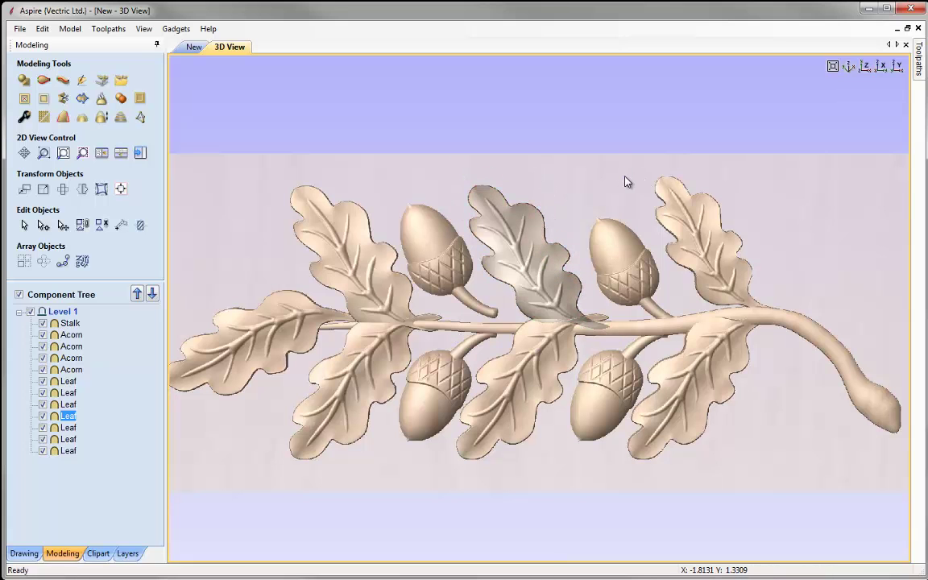
pyautogui.click(496, 219)
pyautogui.click(490, 223)
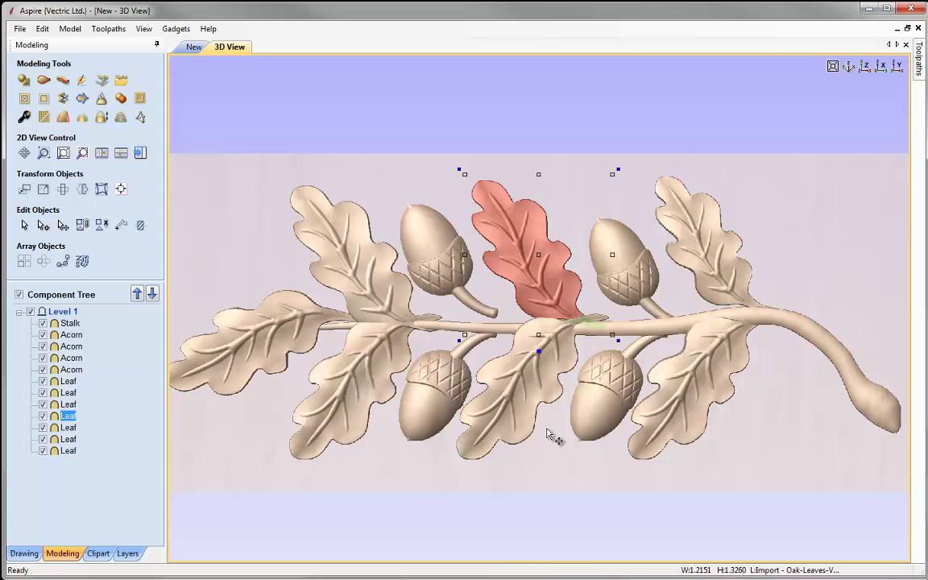
# Step: Move the middle leaf below the stalk downwards to the stalk's underside and nudge the middle upper leaf's stem onto the stalk
pyautogui.click(524, 369)
pyautogui.moveTo(538, 348); pyautogui.dragTo(536, 364)
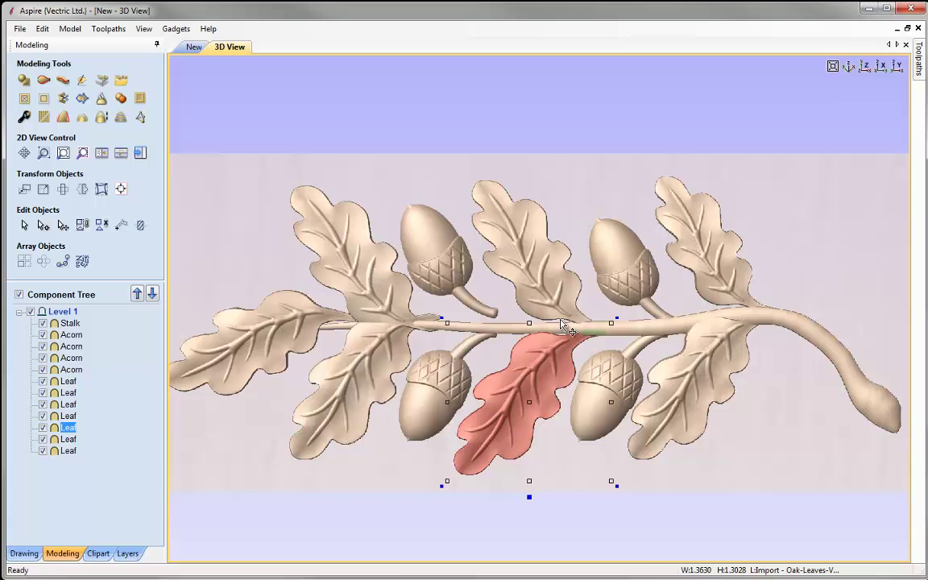
pyautogui.click(482, 230)
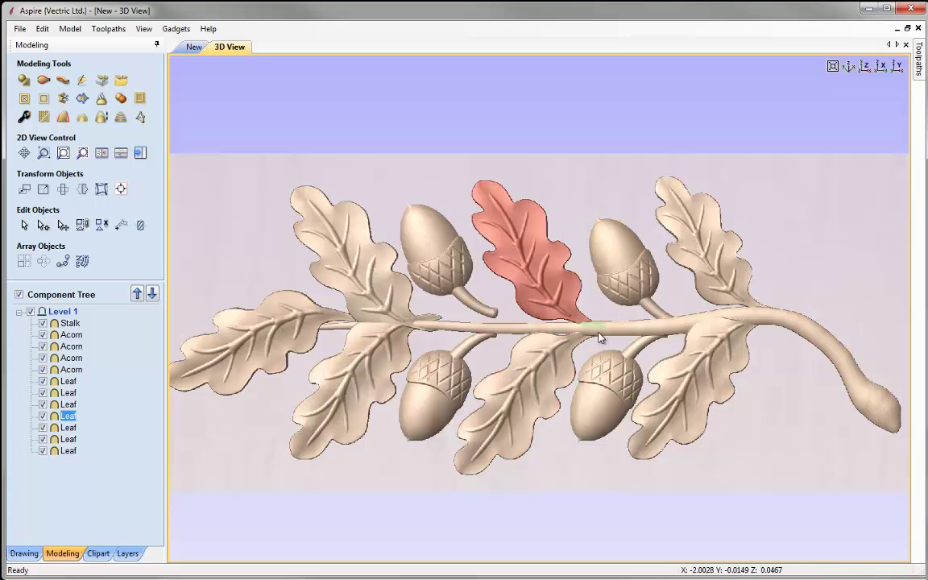
pyautogui.click(533, 281)
pyautogui.click(533, 282)
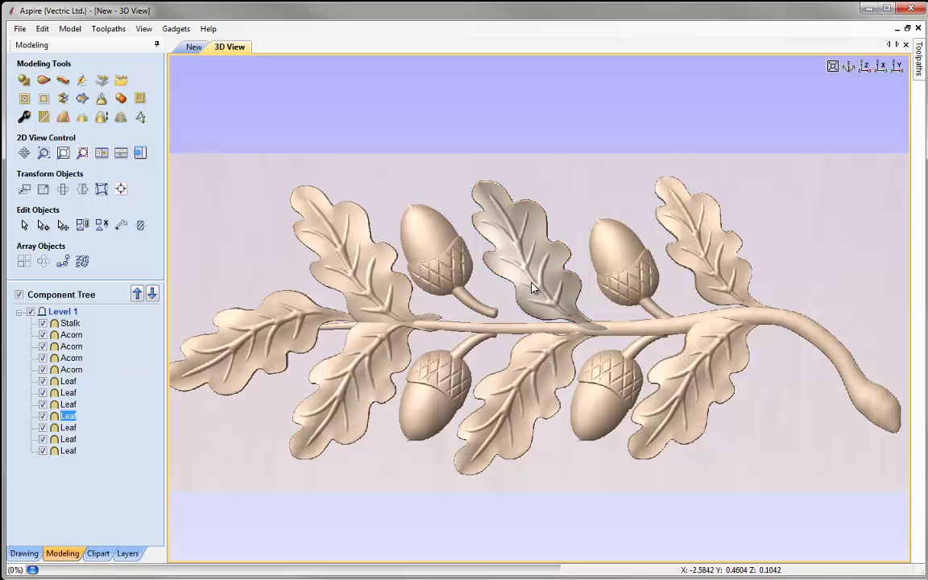
pyautogui.click(477, 254)
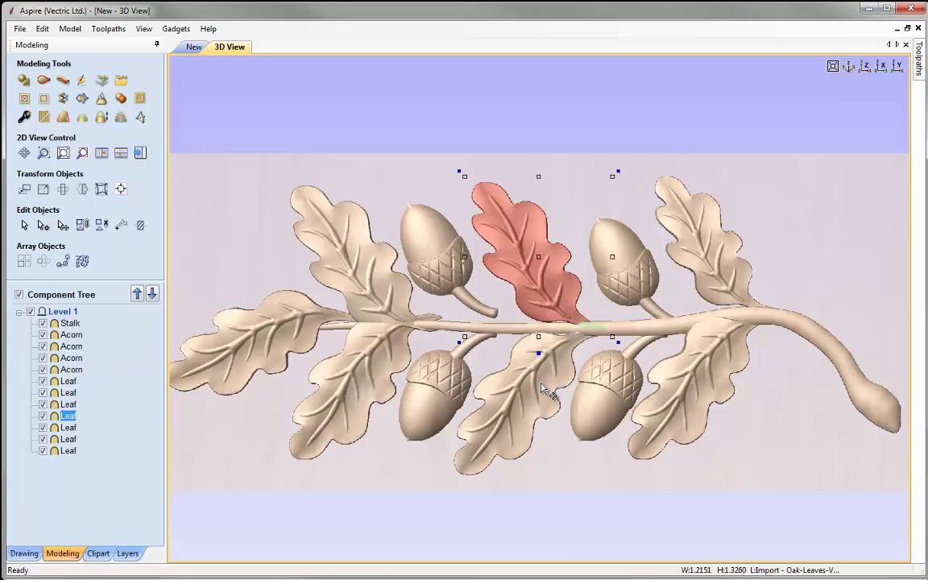
pyautogui.click(621, 346)
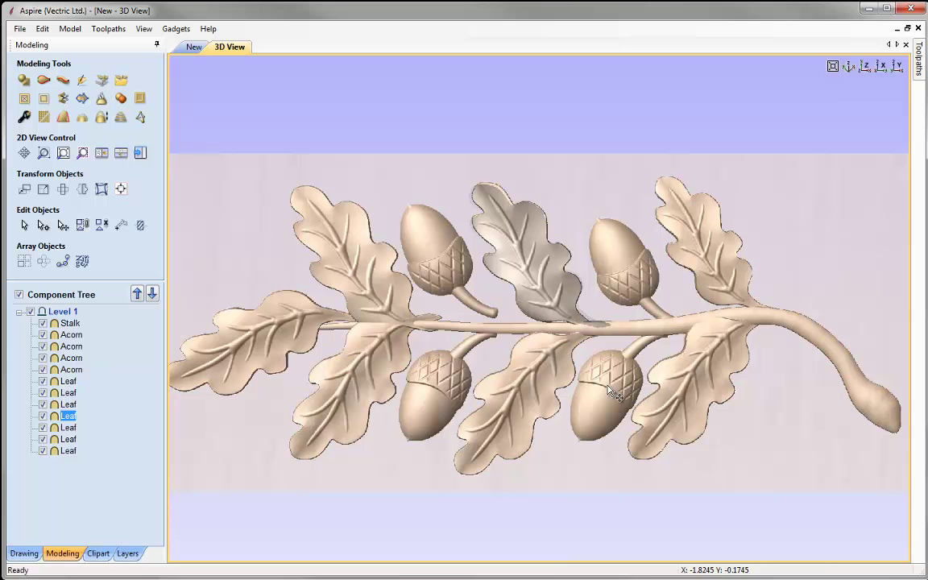
# Step: Shrink the upper acorn nearest the stalk's thin tip and lower it so its stem joins the stalk
pyautogui.click(443, 254)
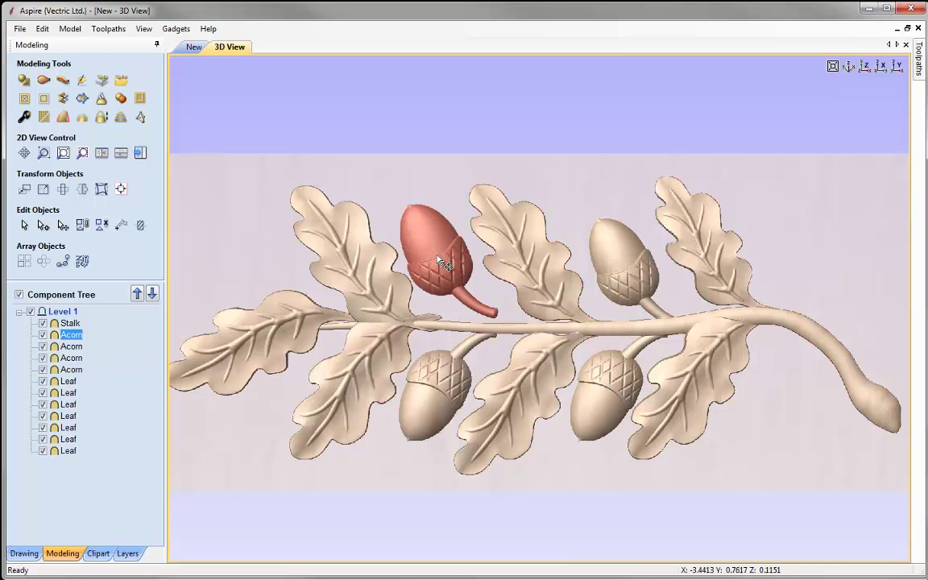
pyautogui.moveTo(441, 259); pyautogui.dragTo(444, 272)
pyautogui.moveTo(393, 206); pyautogui.dragTo(411, 239)
# Step: Move the lower leaf nearest the stalk's thin tip downwards so its stem meets the stalk's underside
pyautogui.click(360, 307)
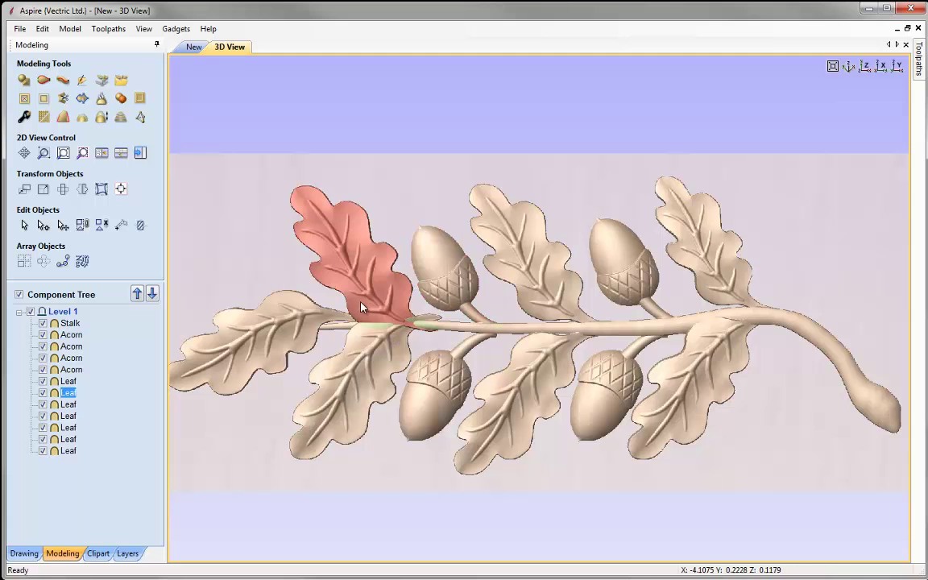
pyautogui.click(372, 369)
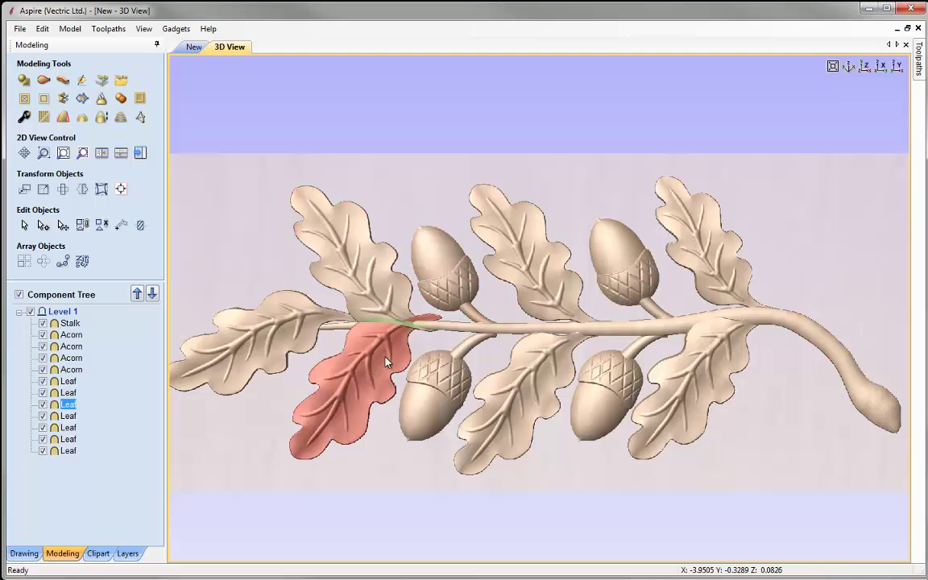
pyautogui.moveTo(351, 330); pyautogui.dragTo(352, 435)
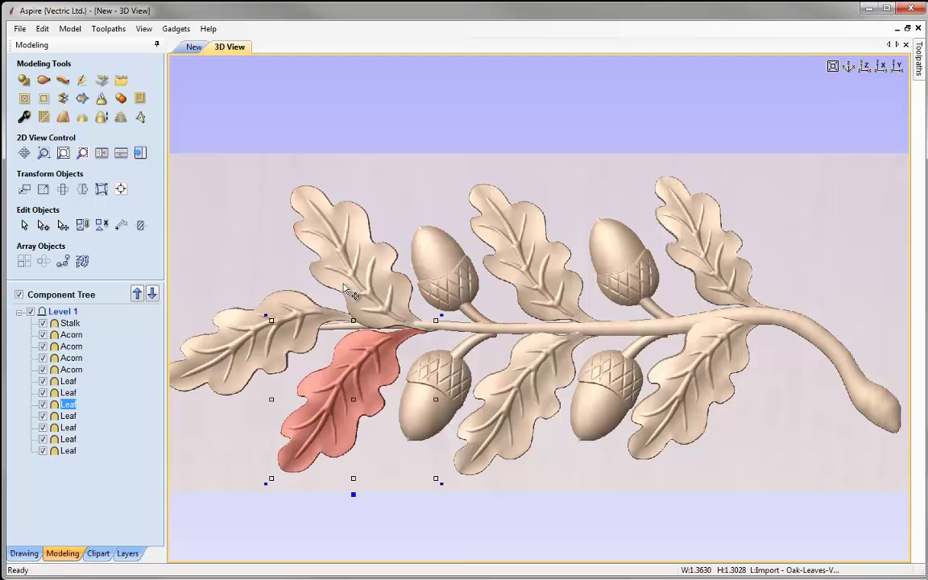
# Step: Shrink the upper side leaf nearest the thin tip to about 1.22 by 1.24 and position its stem on the stalk
pyautogui.click(377, 295)
pyautogui.click(348, 258)
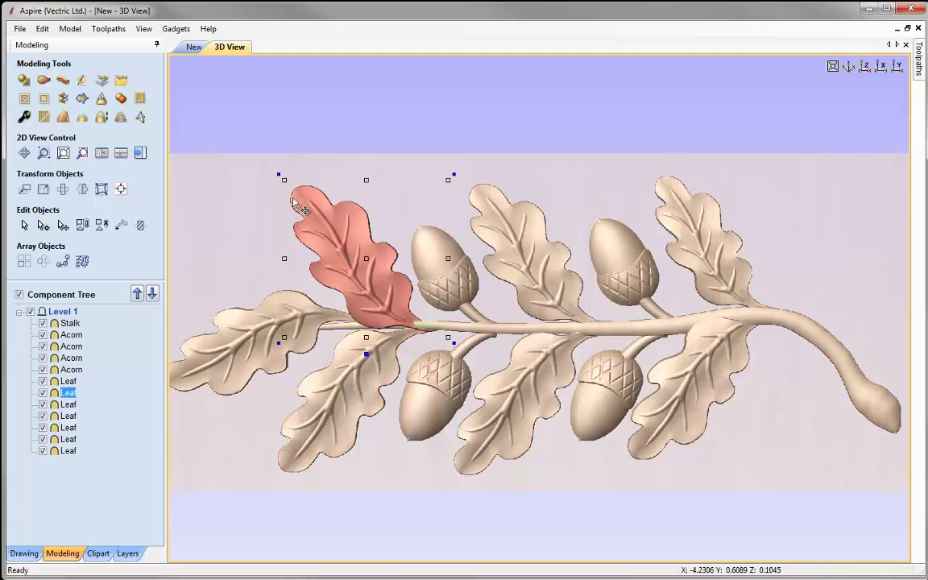
pyautogui.moveTo(282, 178); pyautogui.dragTo(288, 184)
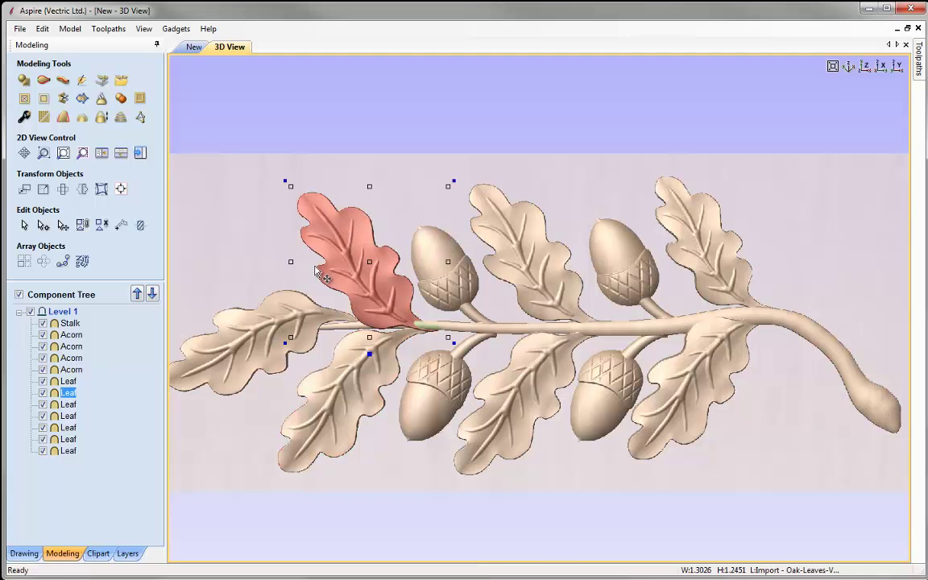
pyautogui.moveTo(290, 266); pyautogui.dragTo(300, 264)
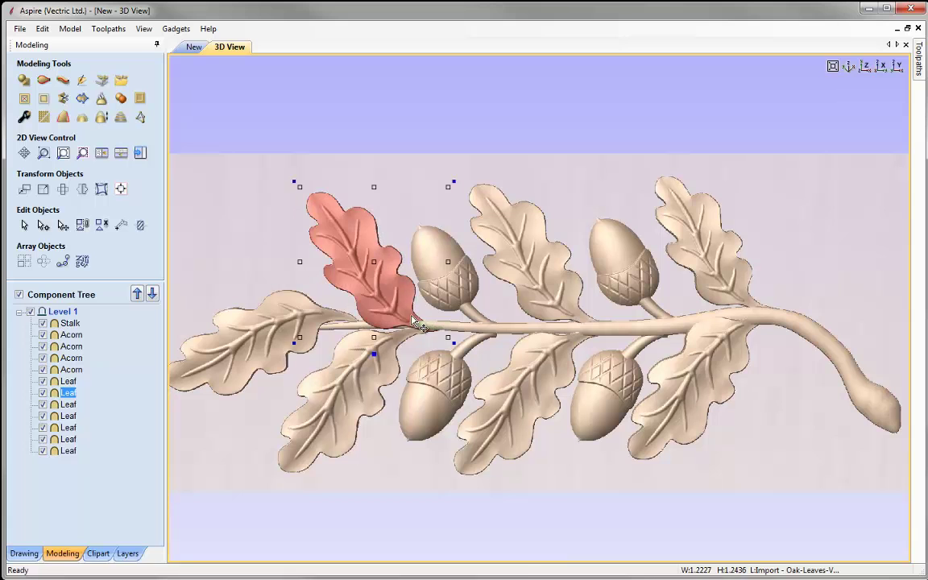
pyautogui.moveTo(385, 281); pyautogui.dragTo(377, 276)
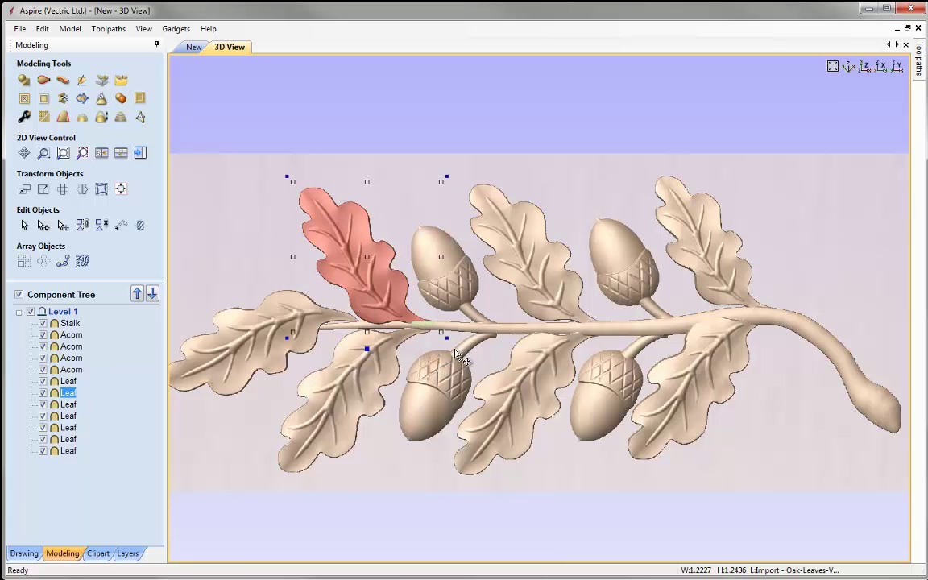
# Step: Rotate the lower side leaf nearest the thin tip slightly, scale it to about 1.30 by 1.25 and reposition its stem against the stalk
pyautogui.click(347, 345)
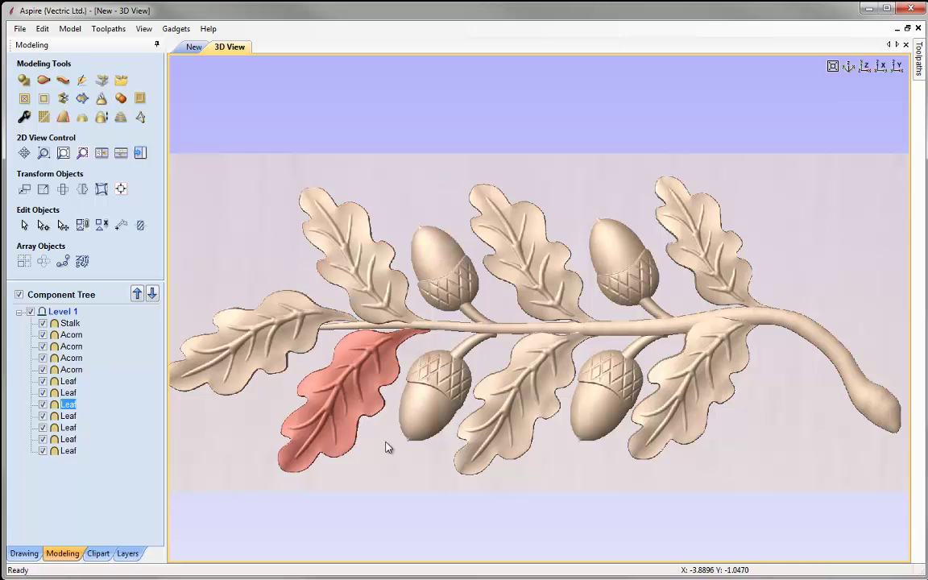
pyautogui.click(364, 354)
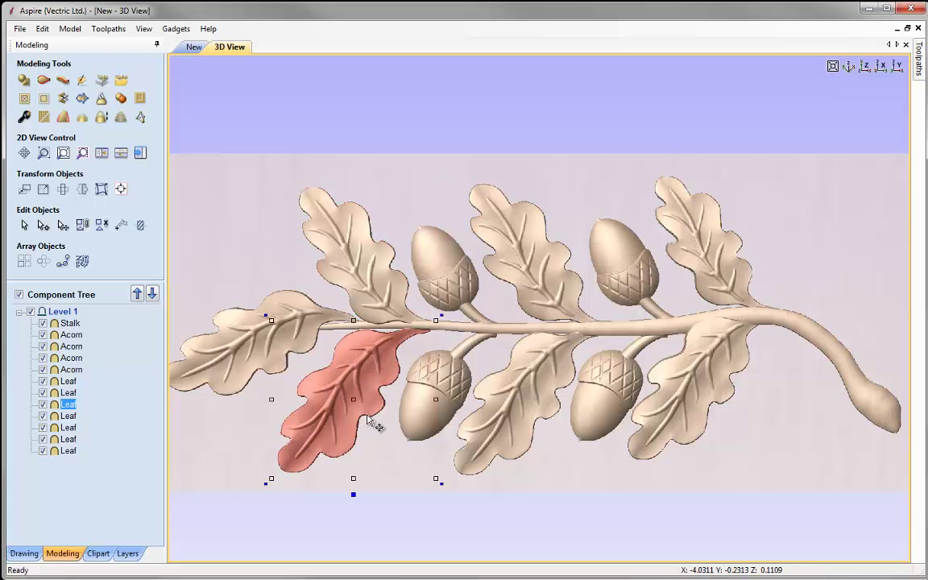
pyautogui.click(439, 491)
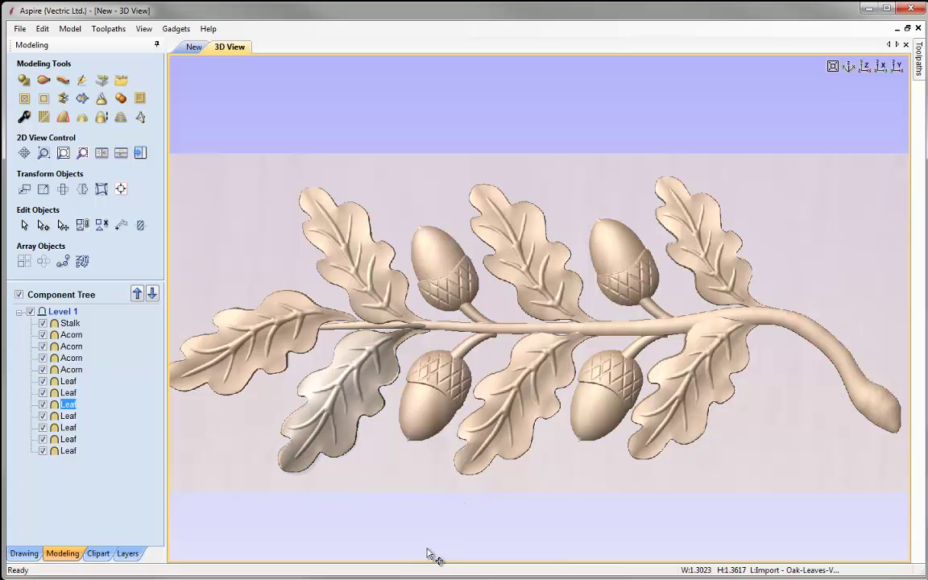
pyautogui.click(379, 410)
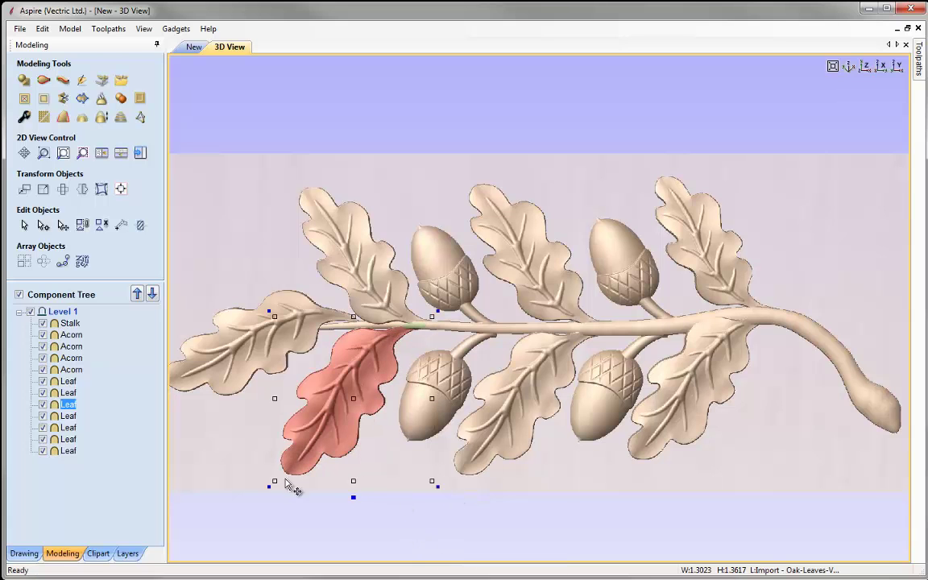
pyautogui.moveTo(354, 482); pyautogui.dragTo(364, 469)
pyautogui.moveTo(361, 385); pyautogui.dragTo(367, 388)
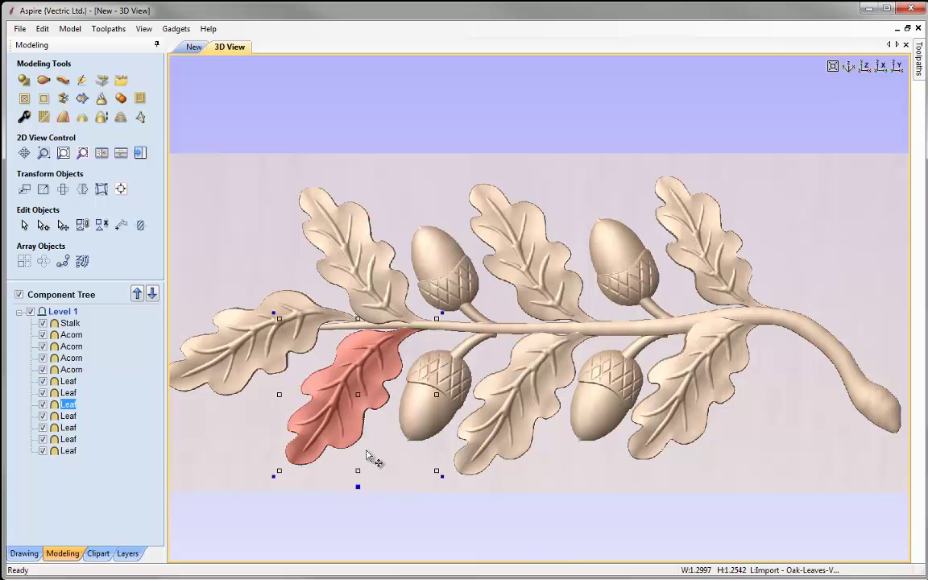
# Step: Shrink the lower acorn nearest the thin tip to about 0.80 by 0.94 and move its stem onto the stalk
pyautogui.click(442, 375)
pyautogui.click(441, 370)
pyautogui.moveTo(391, 450); pyautogui.dragTo(409, 447)
pyautogui.click(427, 415)
pyautogui.moveTo(440, 378); pyautogui.dragTo(437, 376)
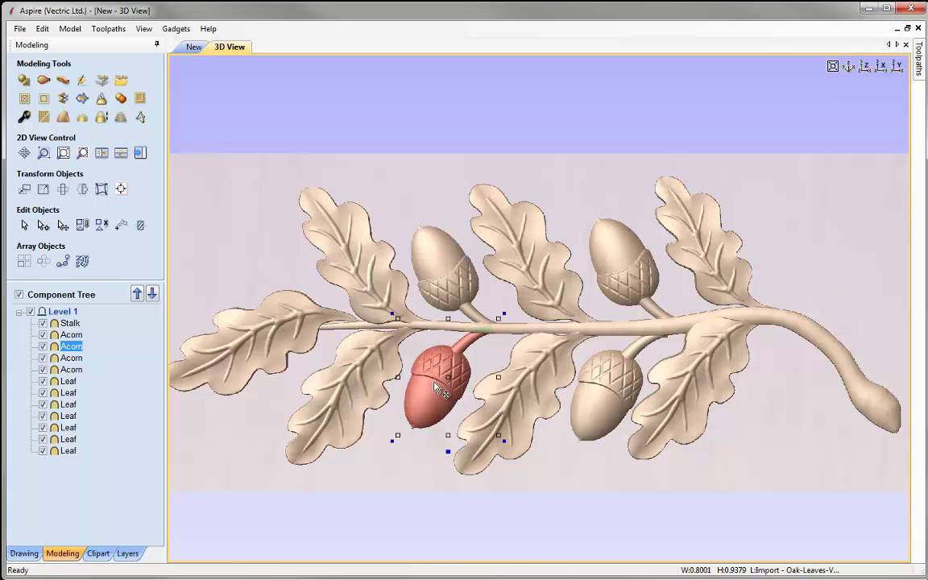
# Step: Shrink the middle lower leaf, rotate it slightly to about 1.22 by 1.25 and reposition its stem against the stalk's underside
pyautogui.click(532, 383)
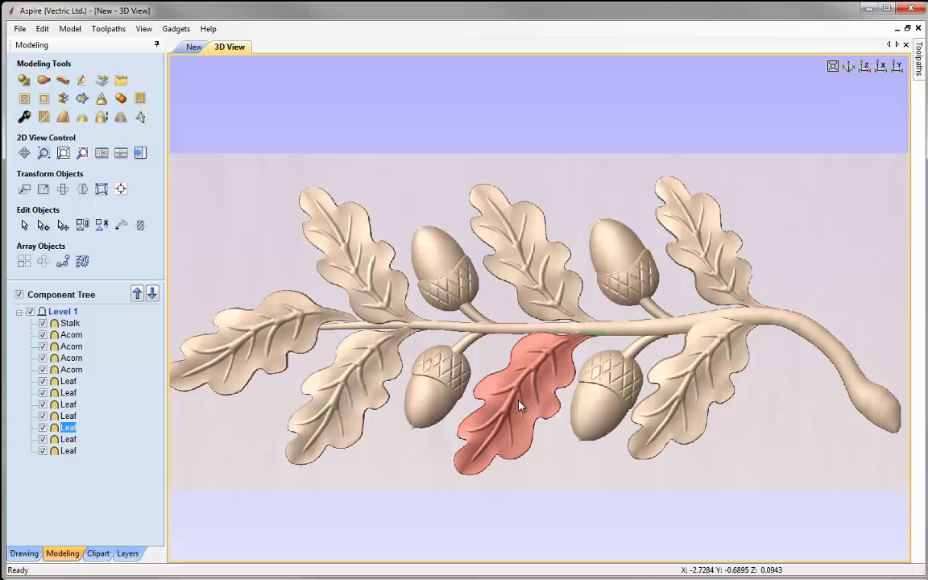
pyautogui.press('Escape')
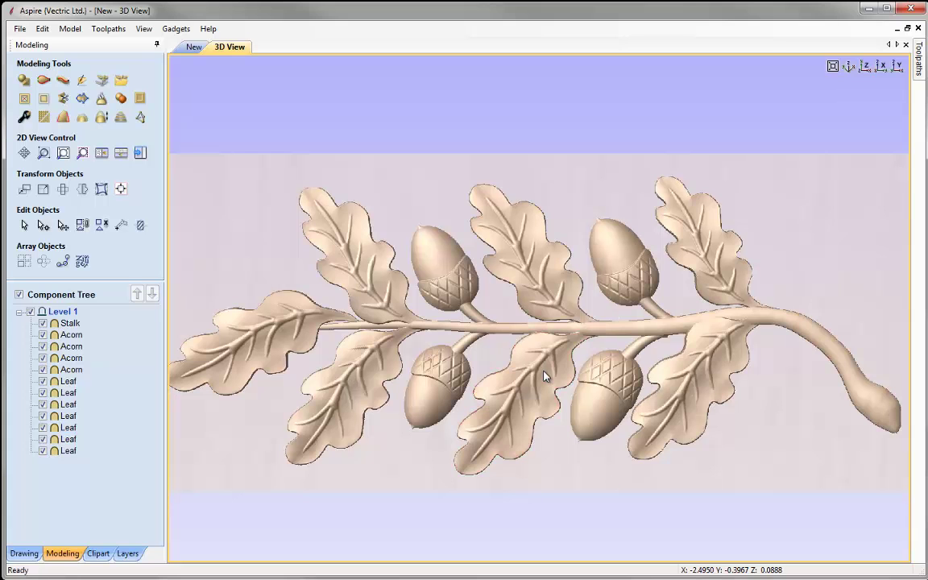
pyautogui.click(544, 376)
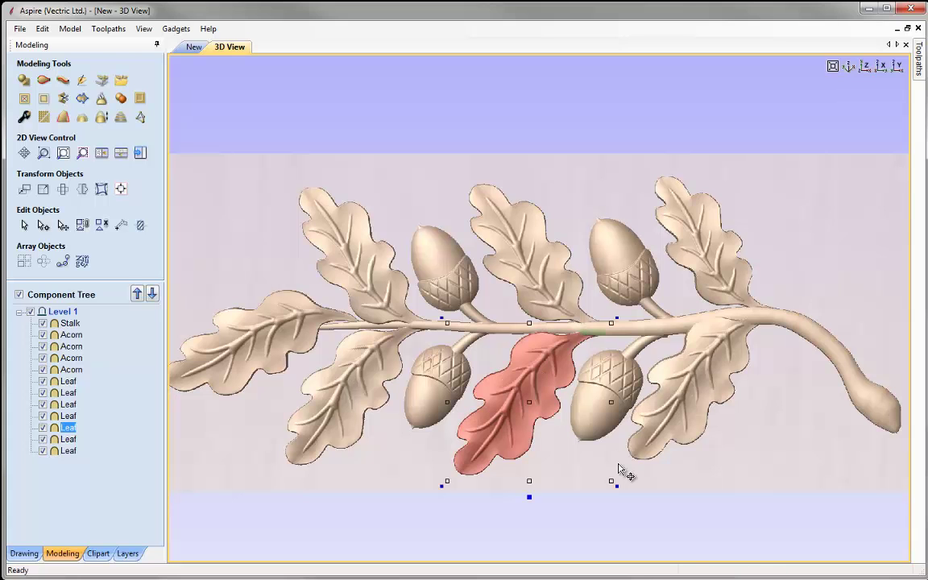
pyautogui.click(449, 482)
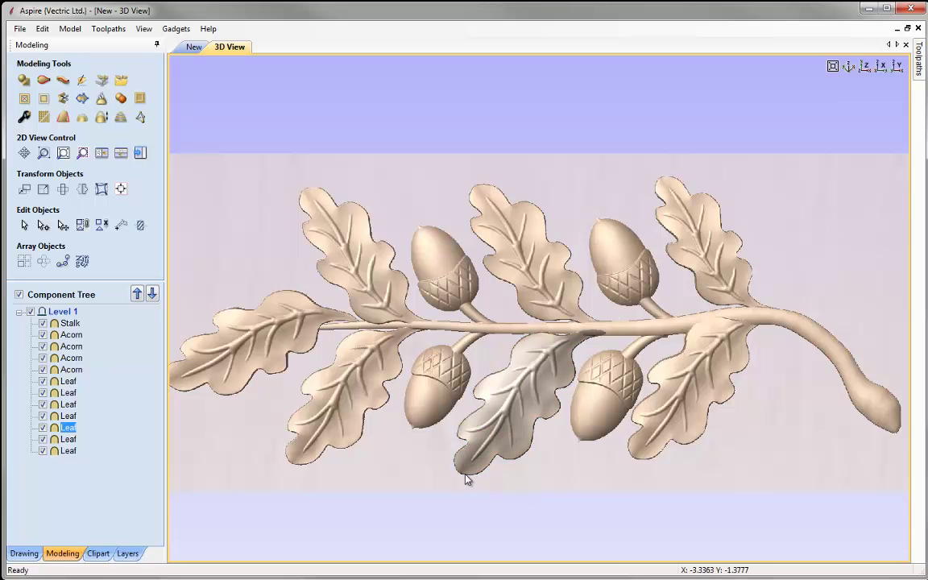
pyautogui.click(464, 477)
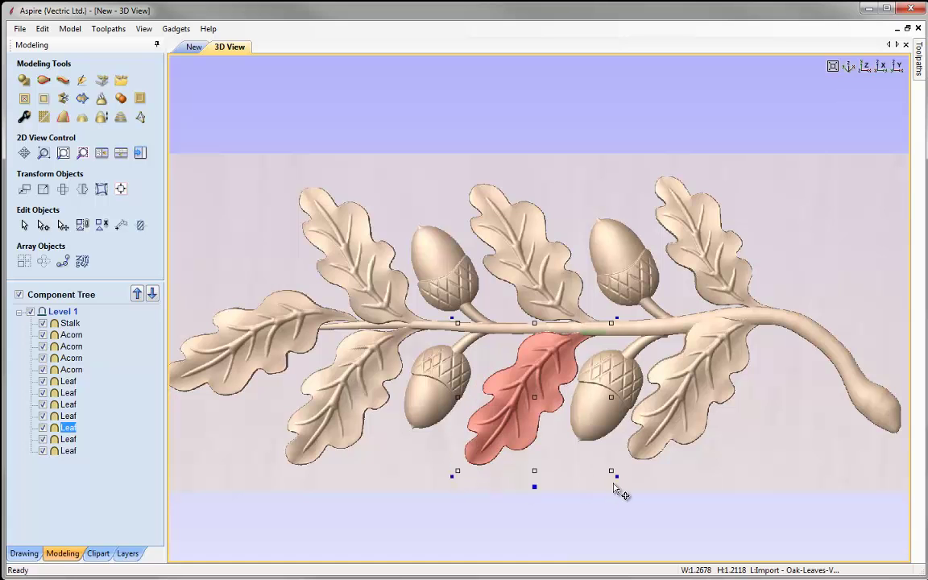
pyautogui.moveTo(618, 477); pyautogui.dragTo(626, 476)
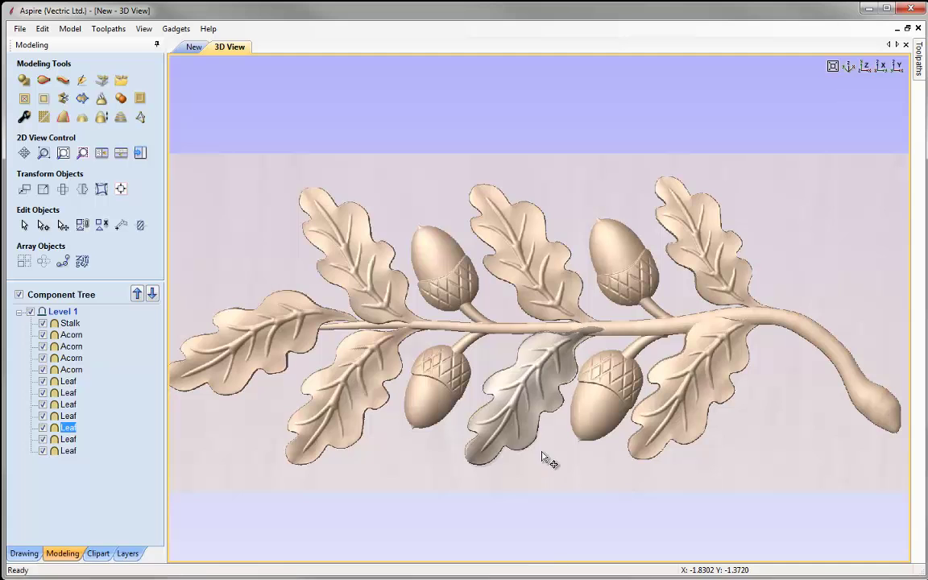
pyautogui.moveTo(530, 385); pyautogui.dragTo(535, 412)
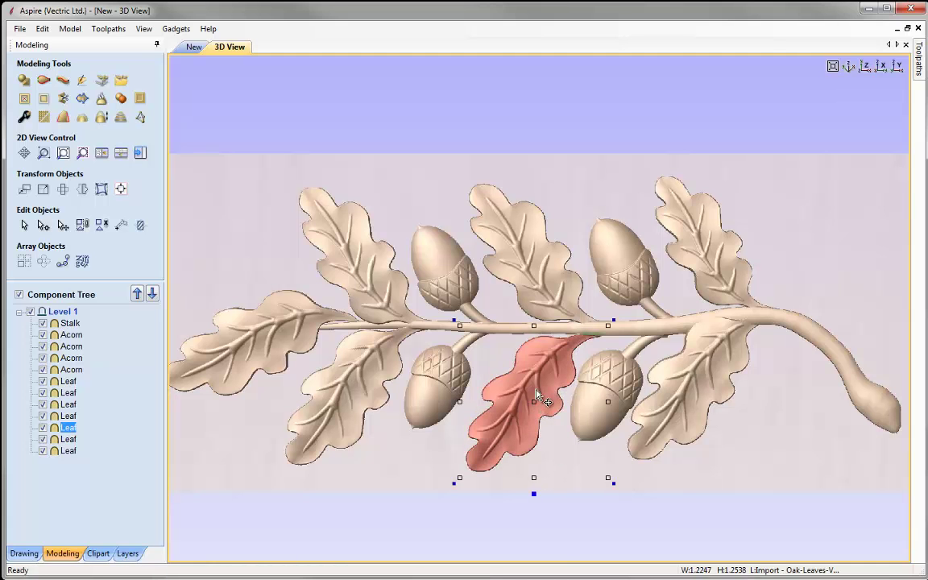
# Step: Shrink the lower acorn nearest the stalk's thick end to about 0.84 by 0.99 and position its stem on the stalk
pyautogui.click(585, 427)
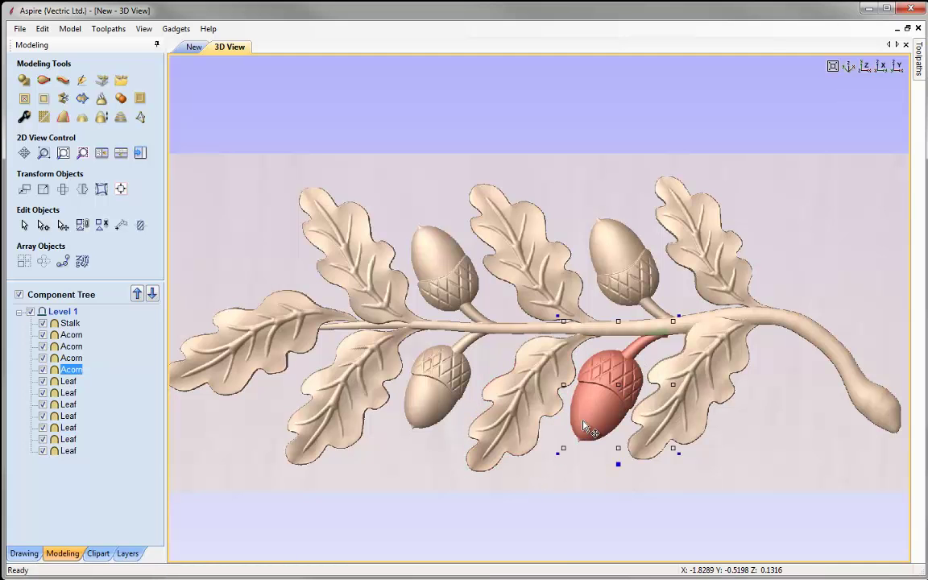
pyautogui.moveTo(565, 447); pyautogui.dragTo(595, 413)
pyautogui.click(600, 390)
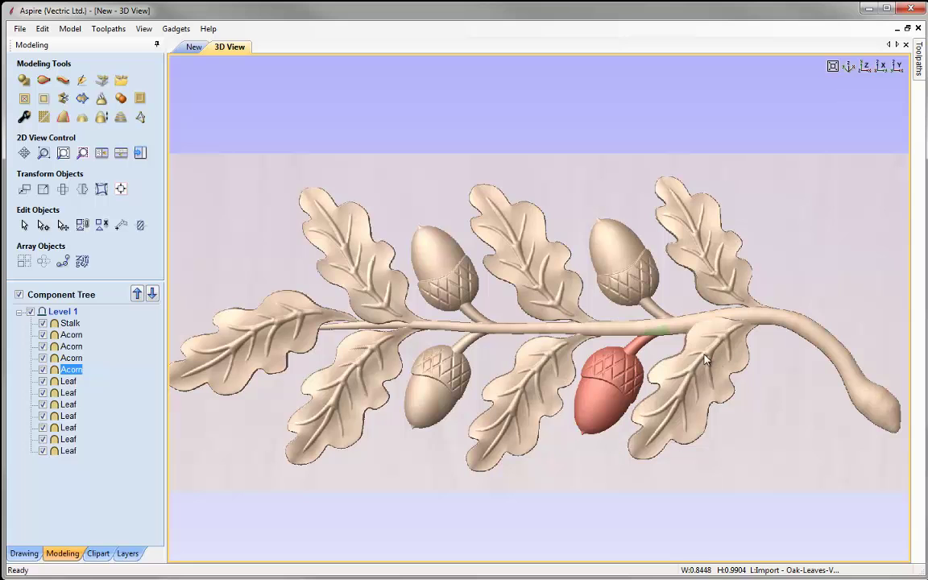
# Step: Resize and rotate the lower leaf nearest the stalk's thick end to about 1.08 by 1.36 and seat its stem below the stalk
pyautogui.click(704, 402)
pyautogui.moveTo(704, 385); pyautogui.dragTo(798, 470)
pyautogui.moveTo(702, 502); pyautogui.dragTo(703, 492)
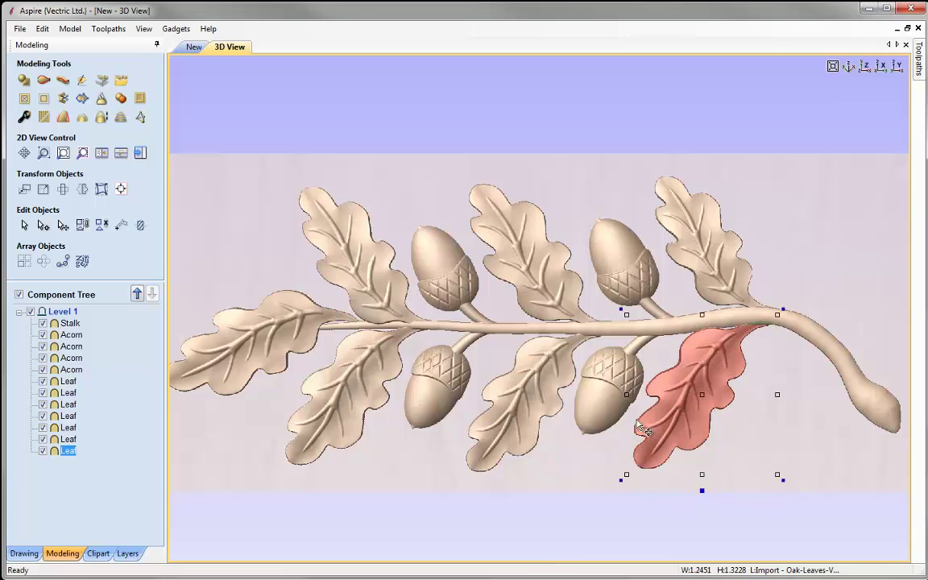
pyautogui.moveTo(628, 396); pyautogui.dragTo(649, 400)
pyautogui.moveTo(707, 356); pyautogui.dragTo(697, 357)
pyautogui.moveTo(771, 481); pyautogui.dragTo(740, 514)
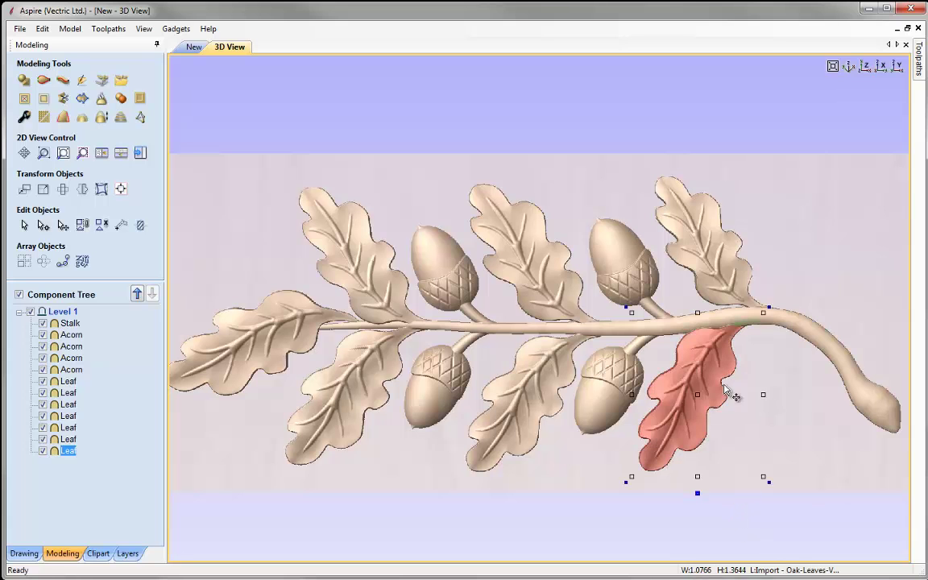
pyautogui.moveTo(697, 379); pyautogui.dragTo(699, 381)
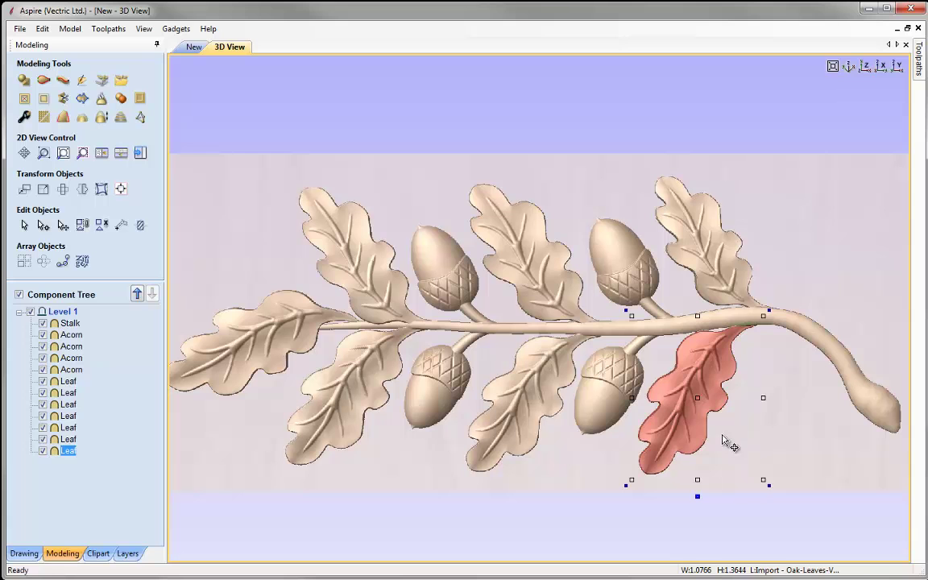
# Step: Rotate the end leaf flatter to about 1.81 by 0.82 and move it so its stem meets the stalk's thin tip
pyautogui.click(261, 301)
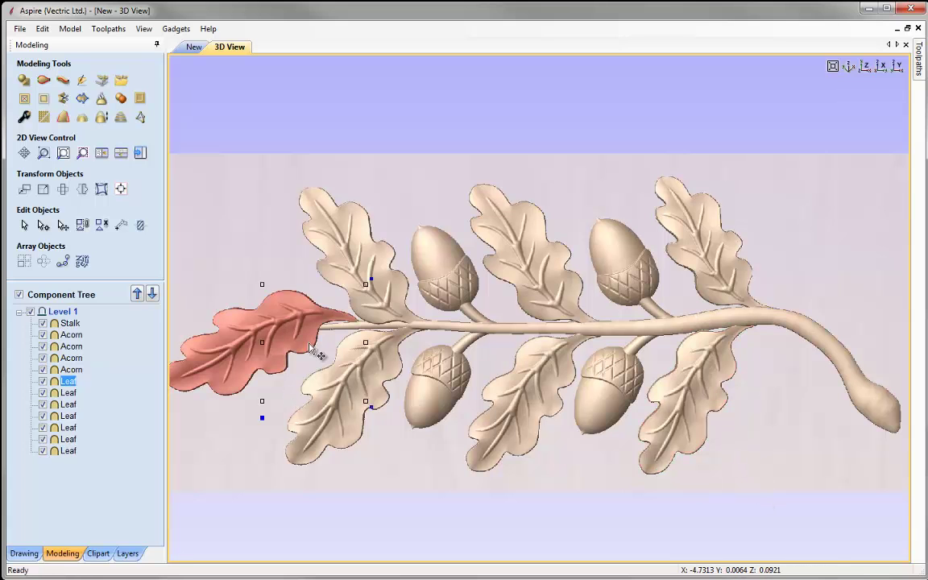
pyautogui.click(403, 465)
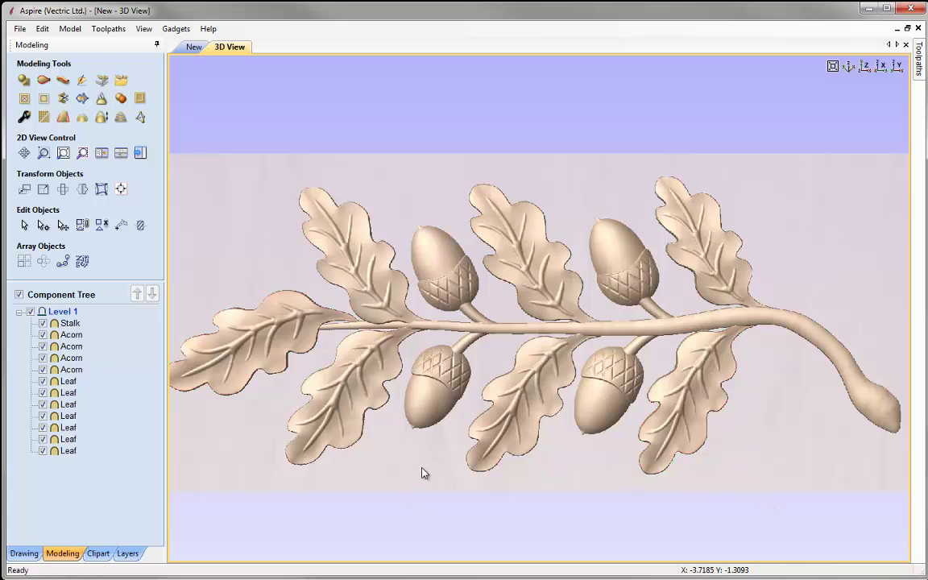
pyautogui.moveTo(414, 472); pyautogui.dragTo(441, 499)
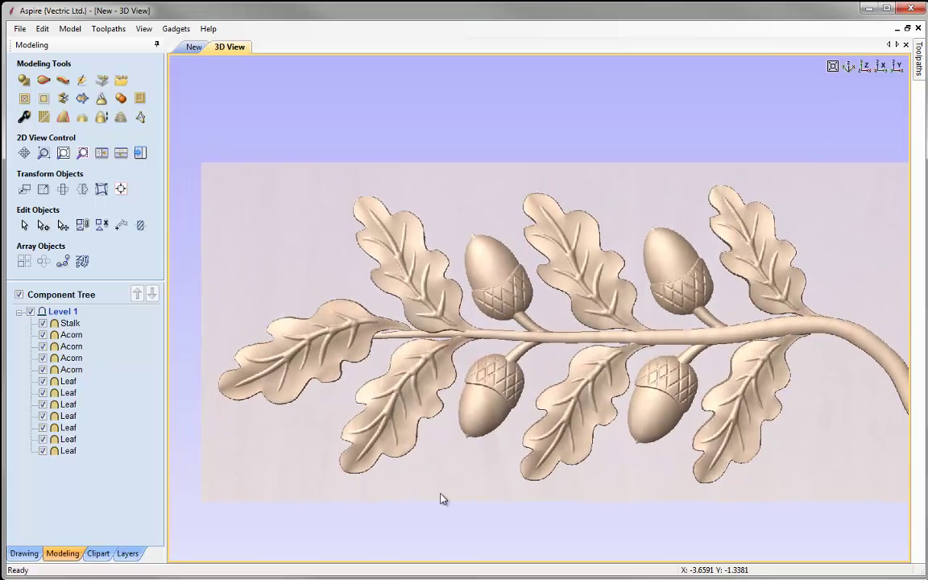
pyautogui.click(308, 347)
pyautogui.click(320, 340)
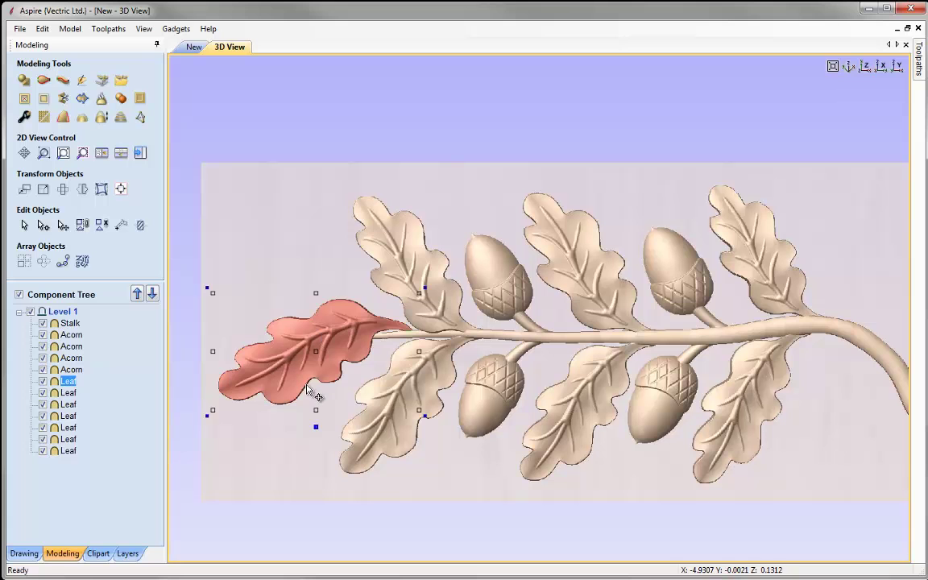
pyautogui.moveTo(426, 291); pyautogui.dragTo(389, 290)
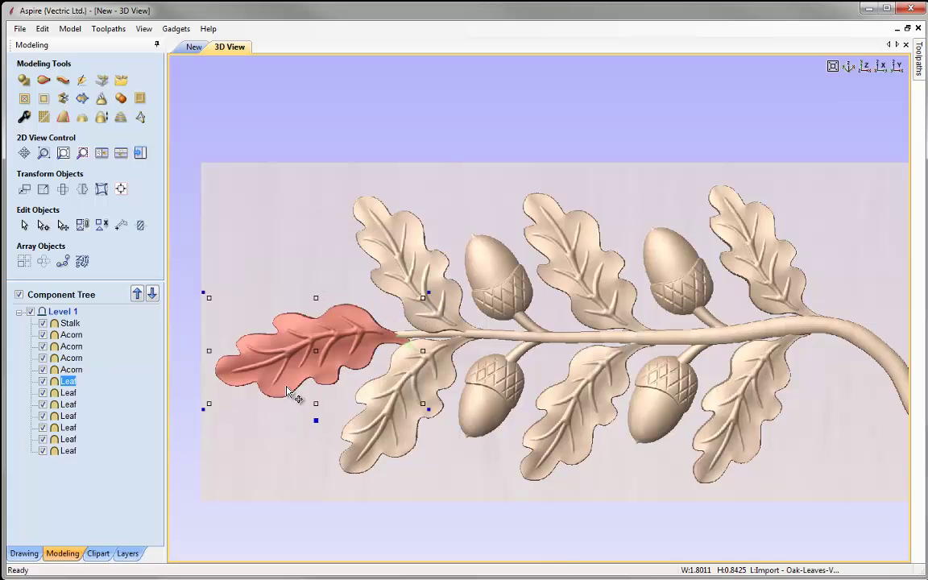
pyautogui.moveTo(266, 355)
pyautogui.mouseDown()
pyautogui.moveTo(256, 338)
pyautogui.moveTo(256, 348)
pyautogui.mouseUp()
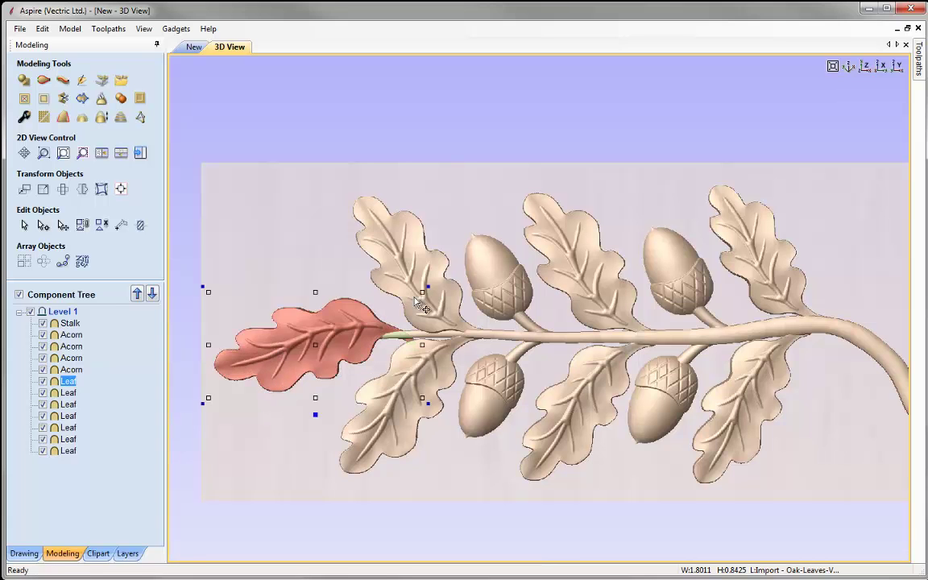
pyautogui.moveTo(384, 262); pyautogui.dragTo(383, 283)
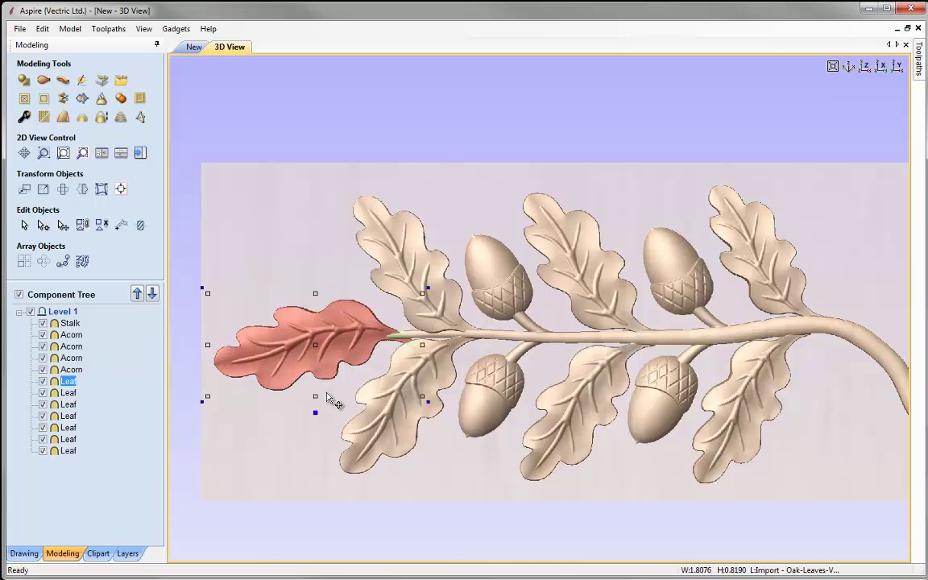
pyautogui.moveTo(292, 308); pyautogui.dragTo(322, 346)
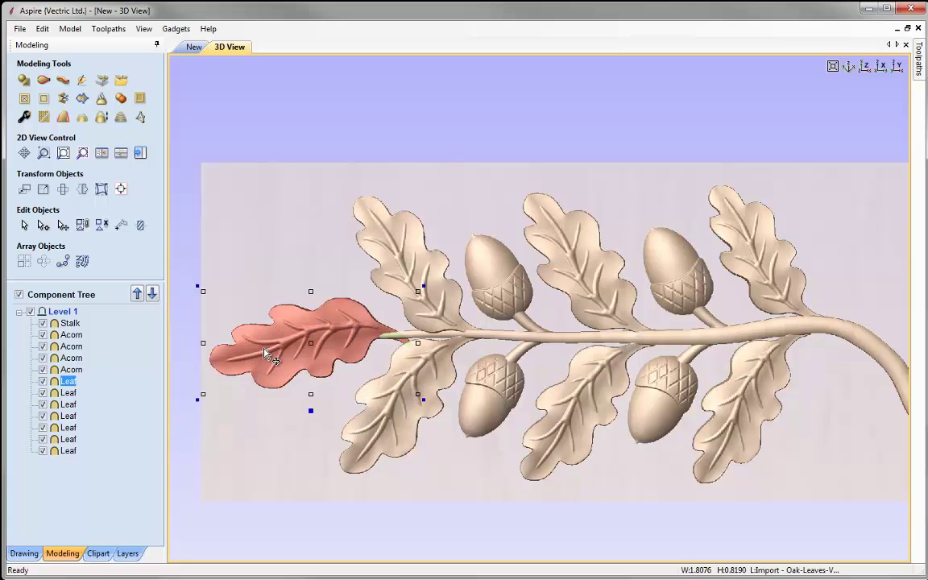
pyautogui.moveTo(352, 330); pyautogui.dragTo(353, 333)
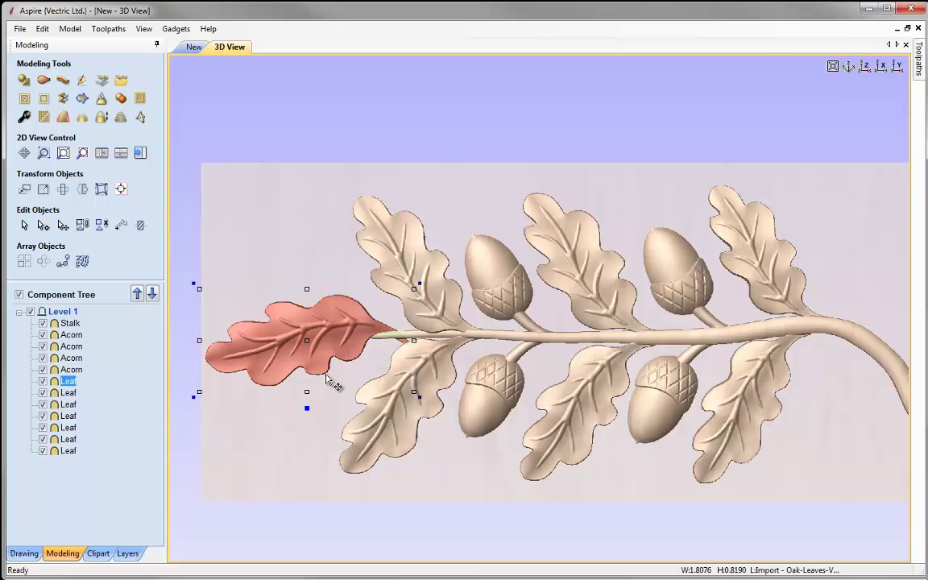
# Step: Tile the 2D and 3D views one above the other and bake the end leaf with a bounding-box distortion envelope
pyautogui.click(121, 153)
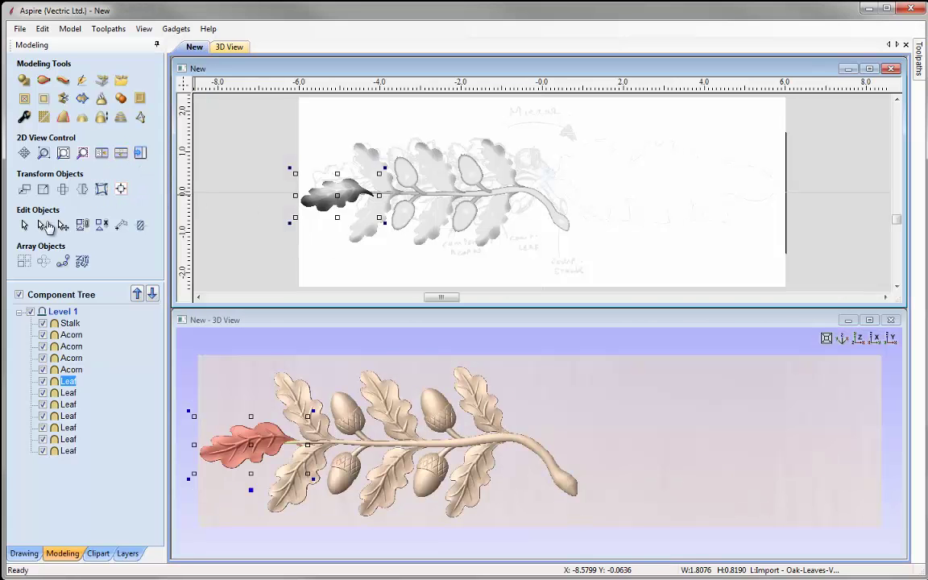
pyautogui.click(101, 188)
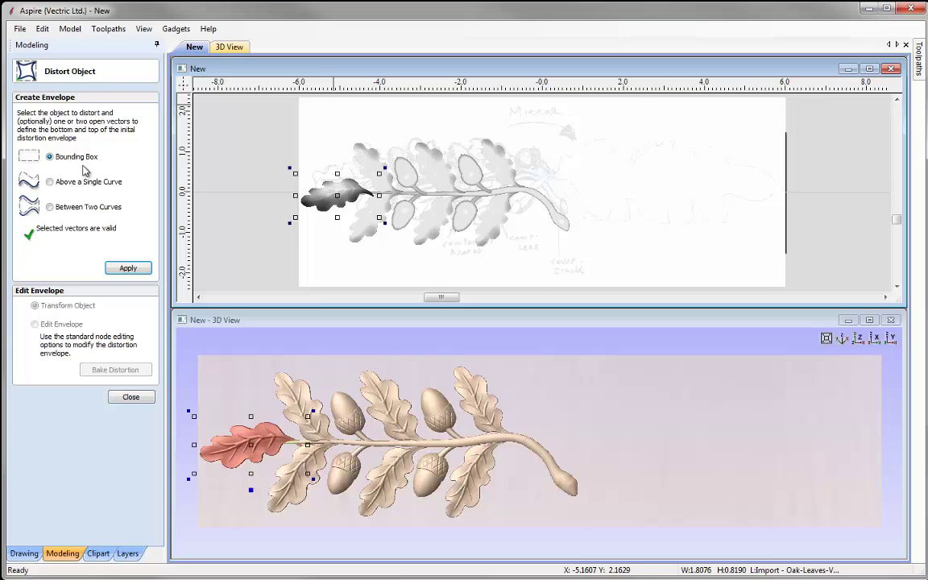
pyautogui.click(125, 268)
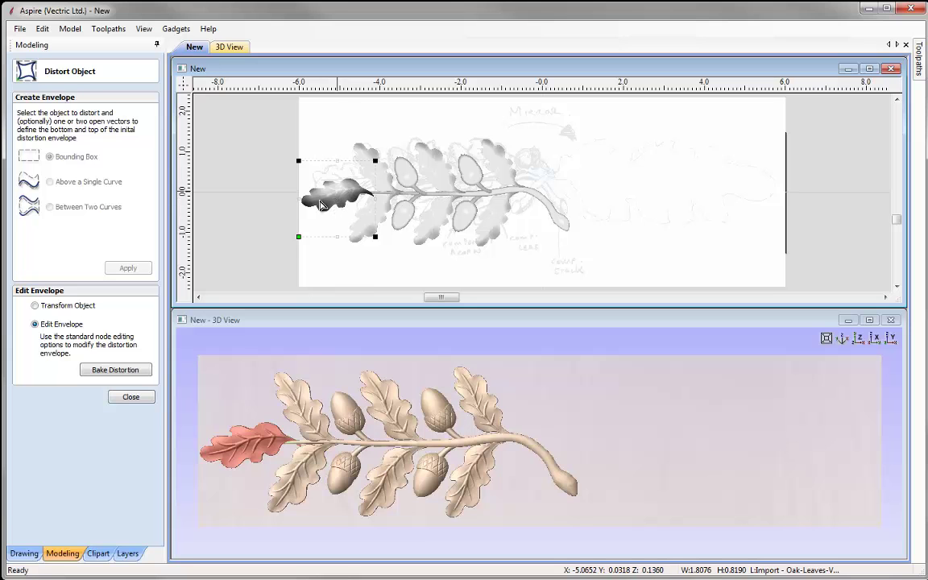
pyautogui.click(121, 376)
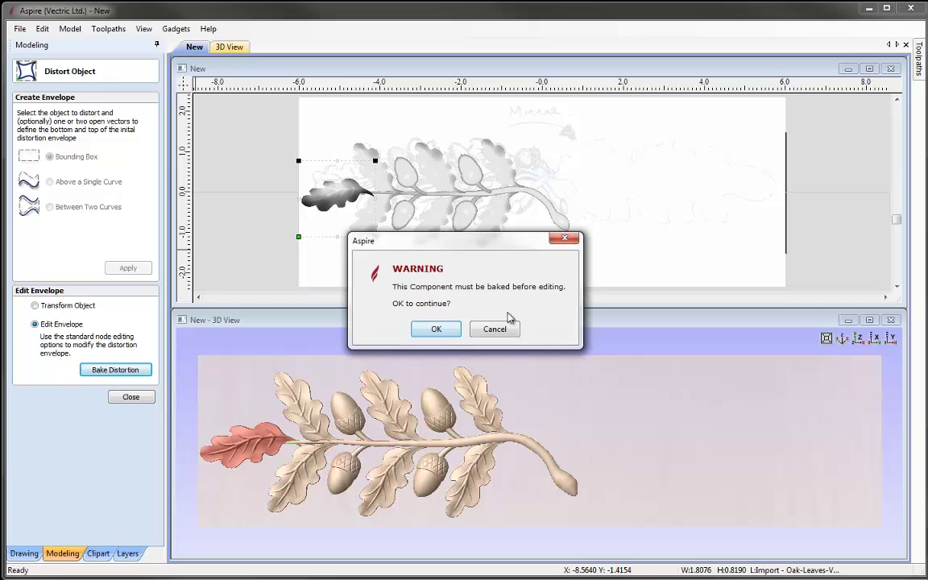
pyautogui.click(436, 330)
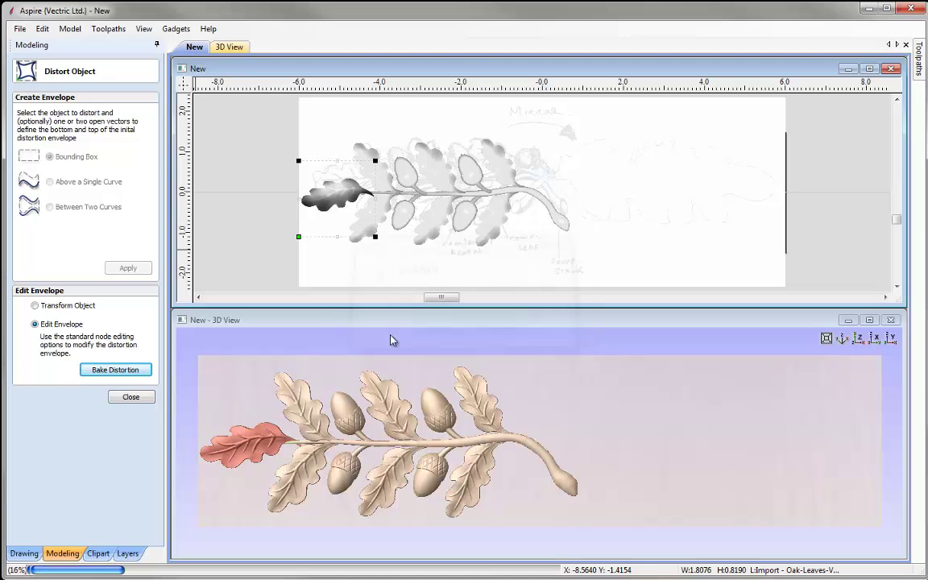
# Step: Create a new bounding-box envelope around the baked end leaf and convert the envelope's upper edge to a Bezier curve
pyautogui.click(337, 201)
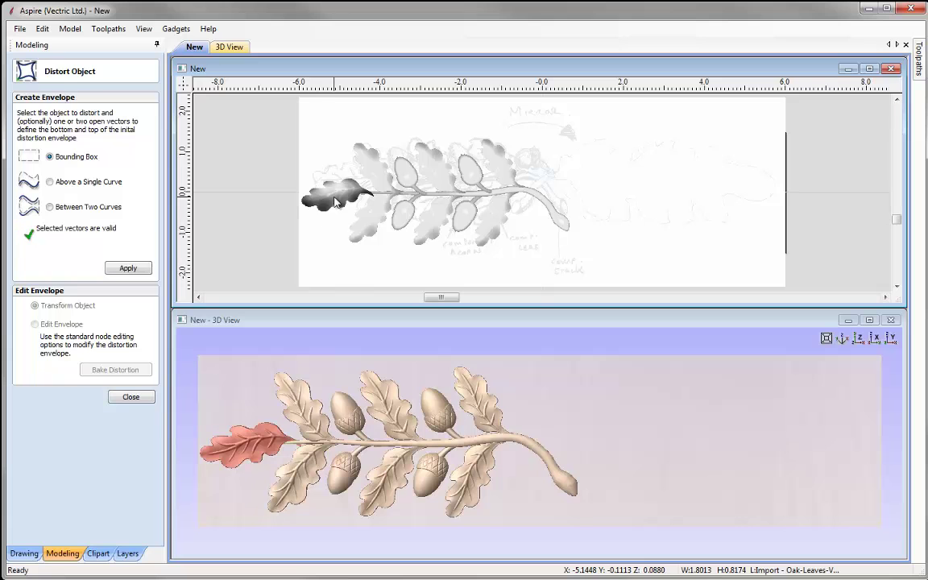
pyautogui.click(133, 268)
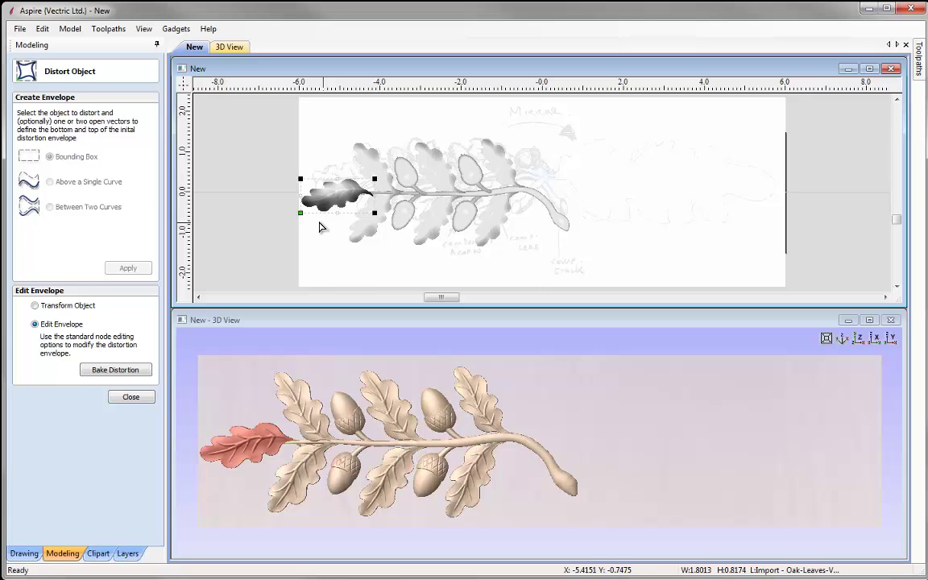
pyautogui.scroll(3, 283, 199)
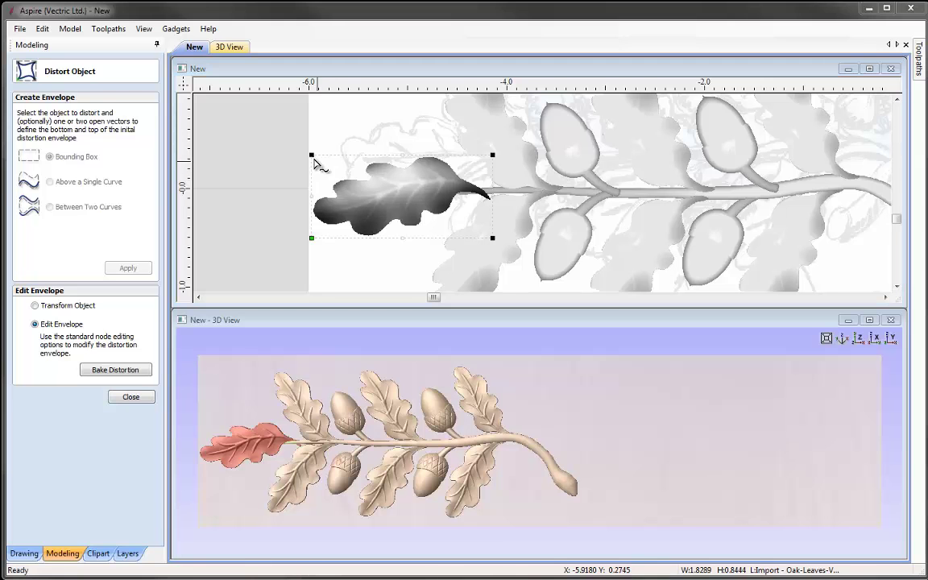
pyautogui.rightClick(410, 161)
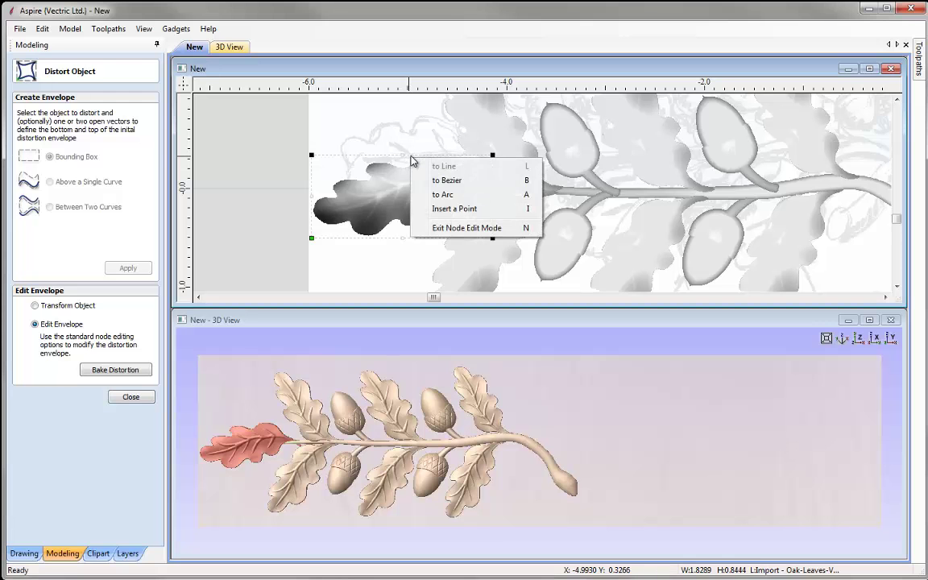
pyautogui.click(482, 189)
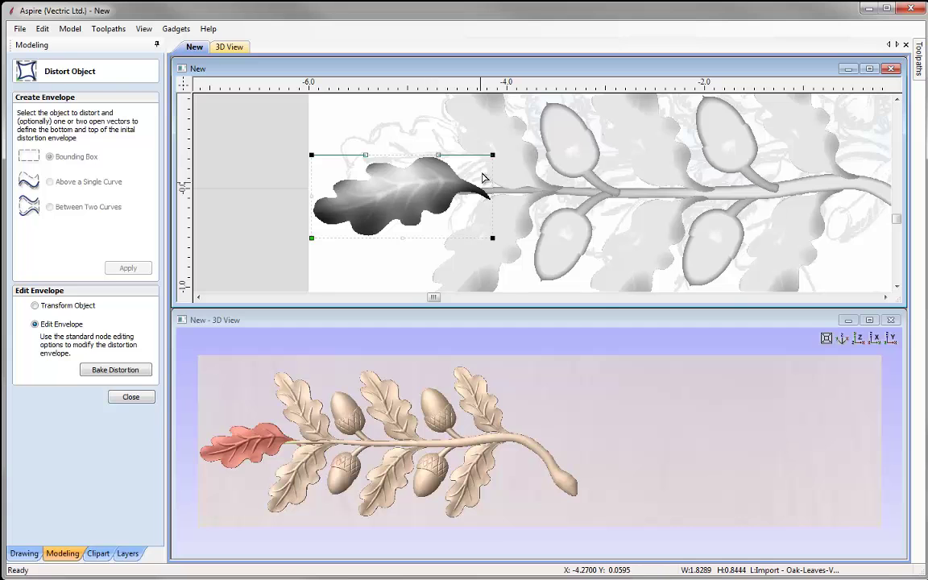
# Step: Distort the end leaf by lowering the envelope's upper Bezier handle near the stem and raising the one near the leaf's tip
pyautogui.moveTo(437, 154); pyautogui.dragTo(431, 180)
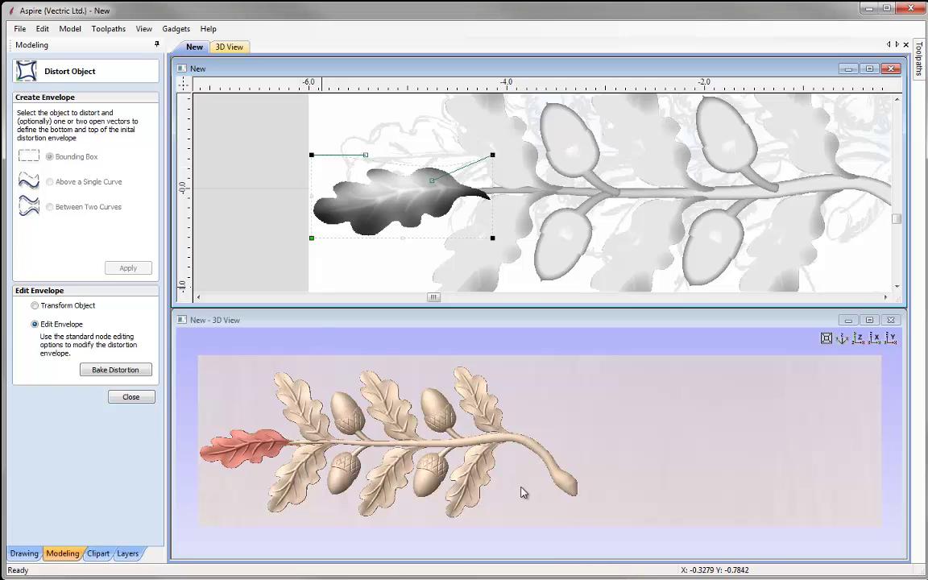
pyautogui.moveTo(517, 484); pyautogui.dragTo(657, 481, button='middle')
pyautogui.scroll(4, 453, 481)
pyautogui.moveTo(465, 455); pyautogui.dragTo(607, 452, button='middle')
pyautogui.scroll(-3, 602, 456)
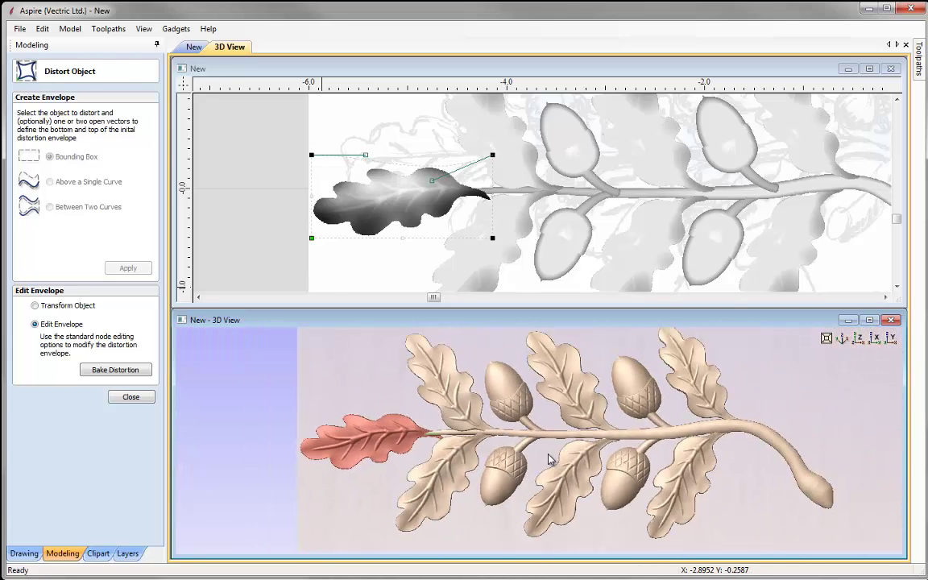
pyautogui.moveTo(366, 155); pyautogui.dragTo(369, 140)
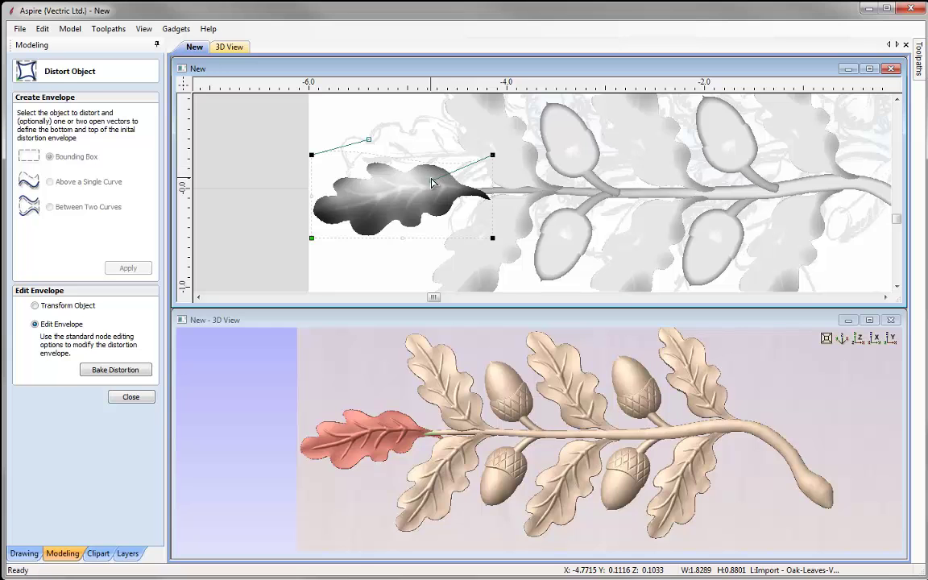
pyautogui.moveTo(431, 180); pyautogui.dragTo(433, 189)
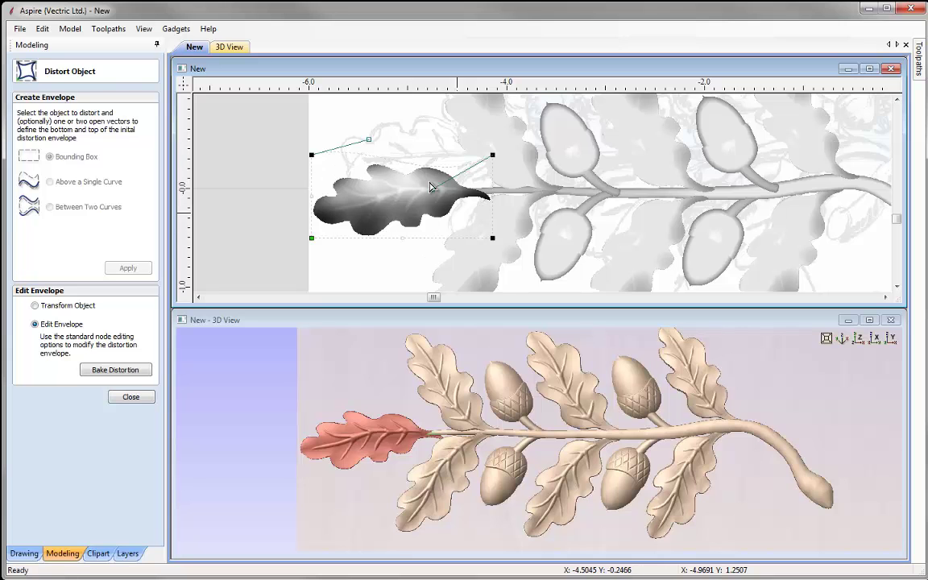
# Step: Convert the envelope's lower edge to a Bezier curve and lower both handles to bow the end leaf's lower side outward
pyautogui.rightClick(385, 242)
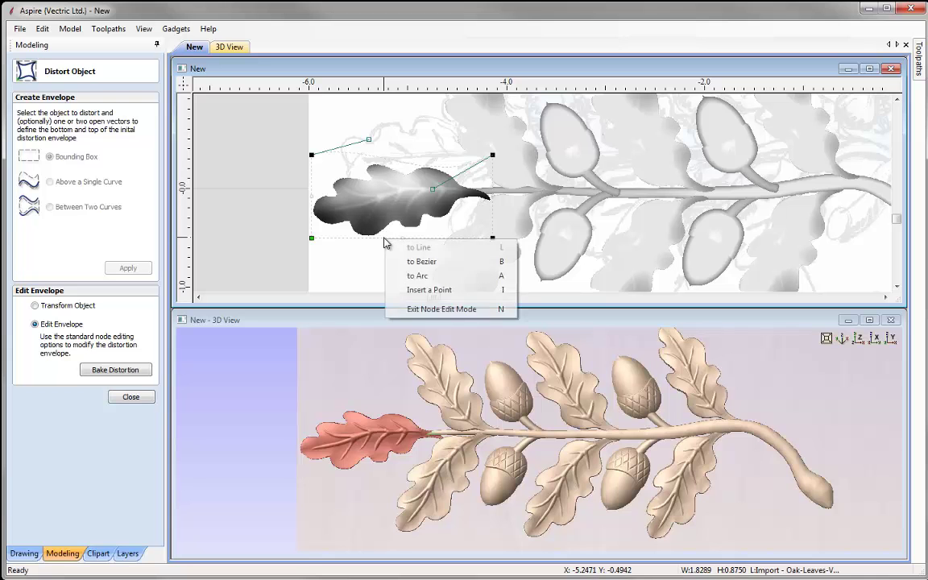
pyautogui.click(442, 263)
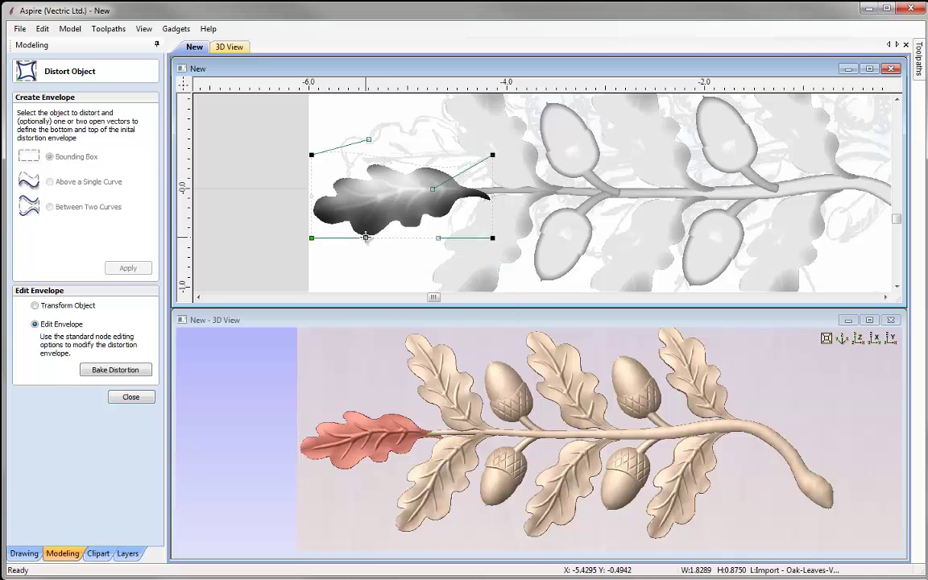
pyautogui.moveTo(366, 239); pyautogui.dragTo(366, 248)
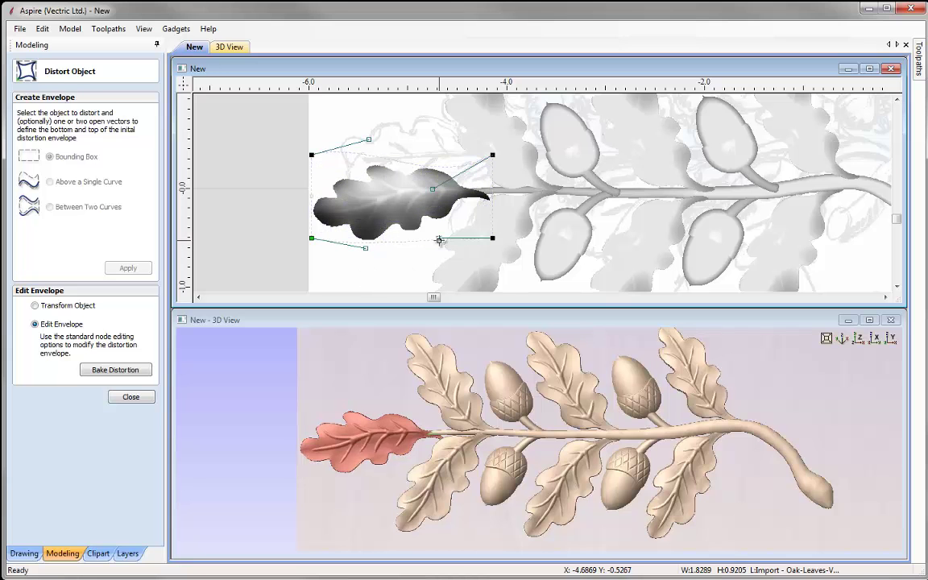
pyautogui.moveTo(438, 238); pyautogui.dragTo(444, 262)
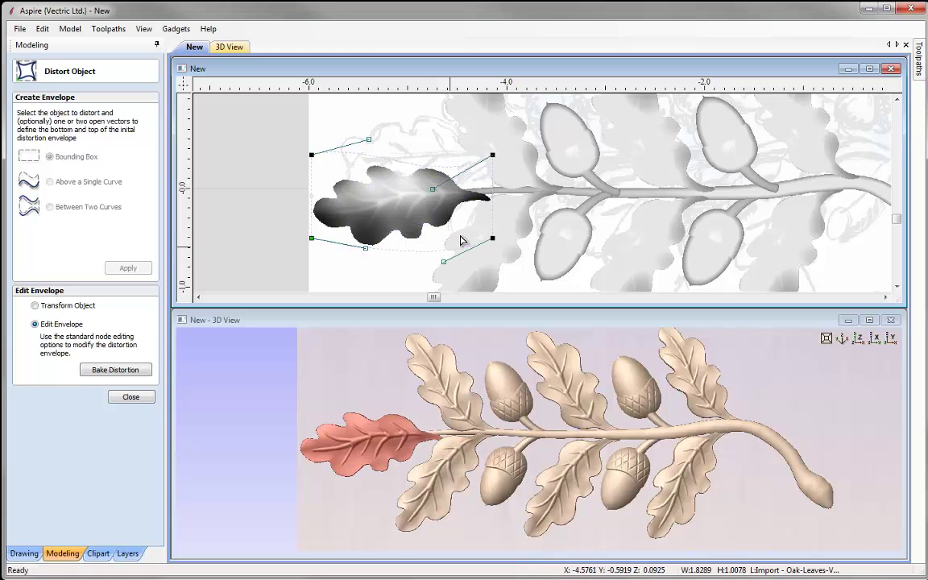
# Step: Raise the envelope's upper stem-side corner slightly and rotate the end leaf a little counterclockwise to align its stem with the stalk
pyautogui.click(492, 155)
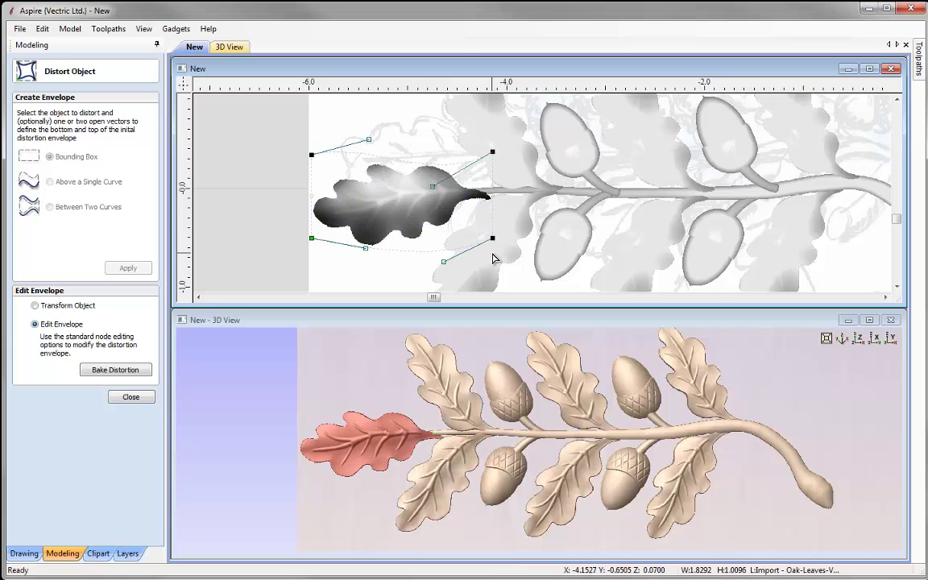
pyautogui.click(51, 309)
pyautogui.moveTo(504, 263); pyautogui.dragTo(507, 254)
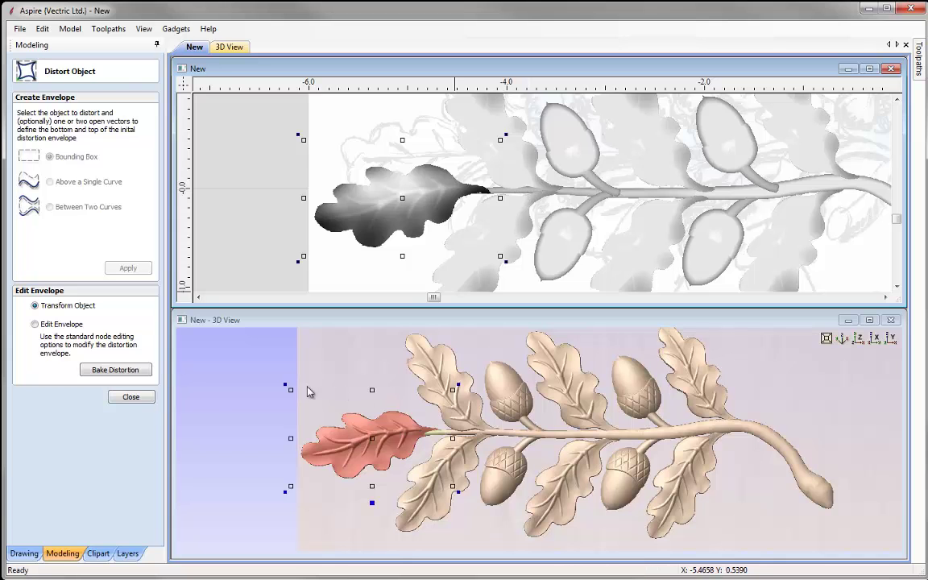
# Step: Raise the envelope's two tip-side corners, adjust the lower handle, nudge the lower corner and handle up, and finish distorting the end leaf
pyautogui.click(35, 324)
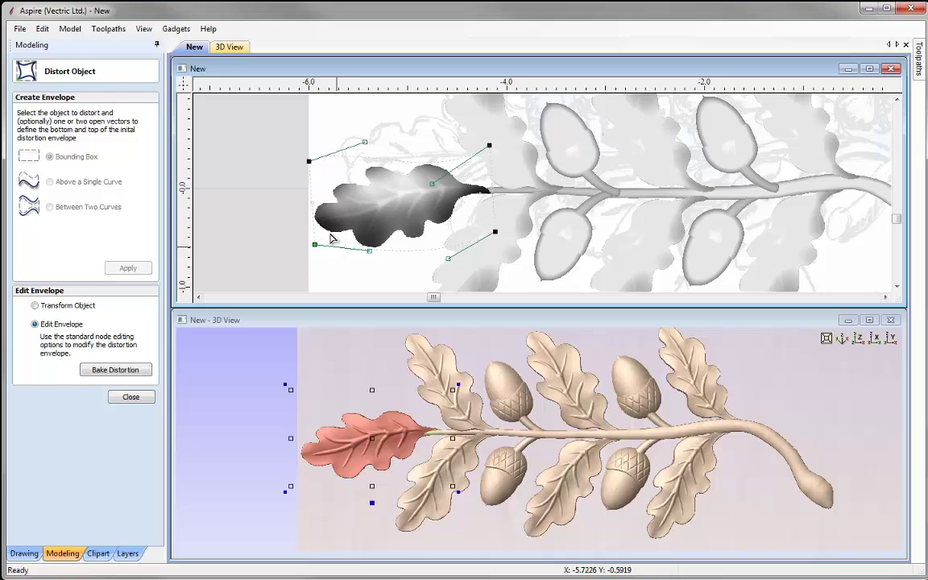
pyautogui.moveTo(309, 161); pyautogui.dragTo(309, 153)
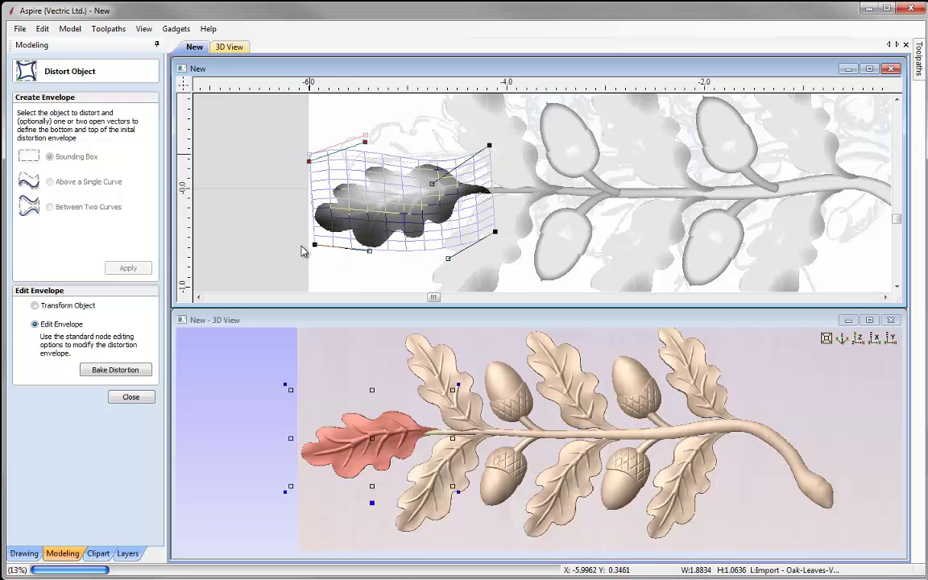
pyautogui.moveTo(314, 244); pyautogui.dragTo(313, 238)
pyautogui.moveTo(368, 243); pyautogui.dragTo(371, 252)
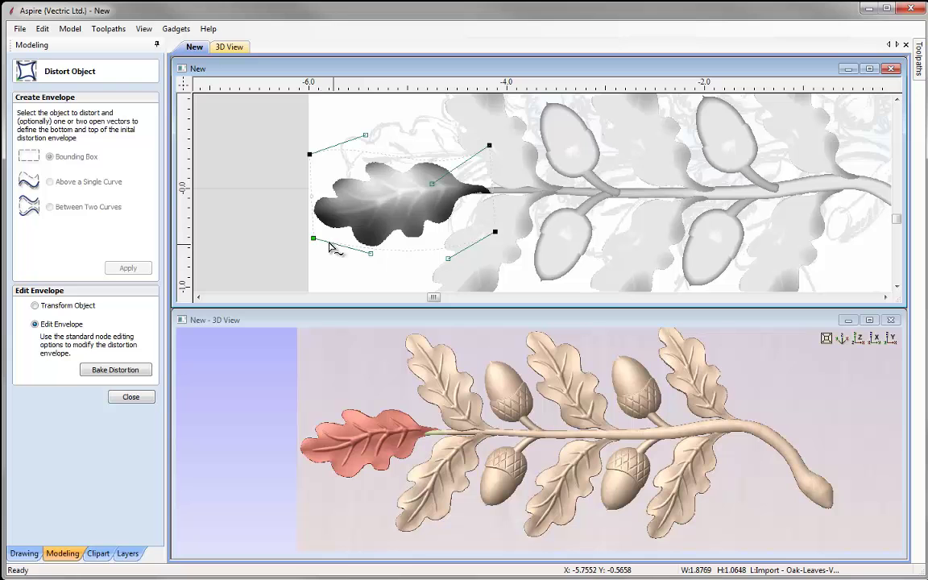
pyautogui.click(338, 249)
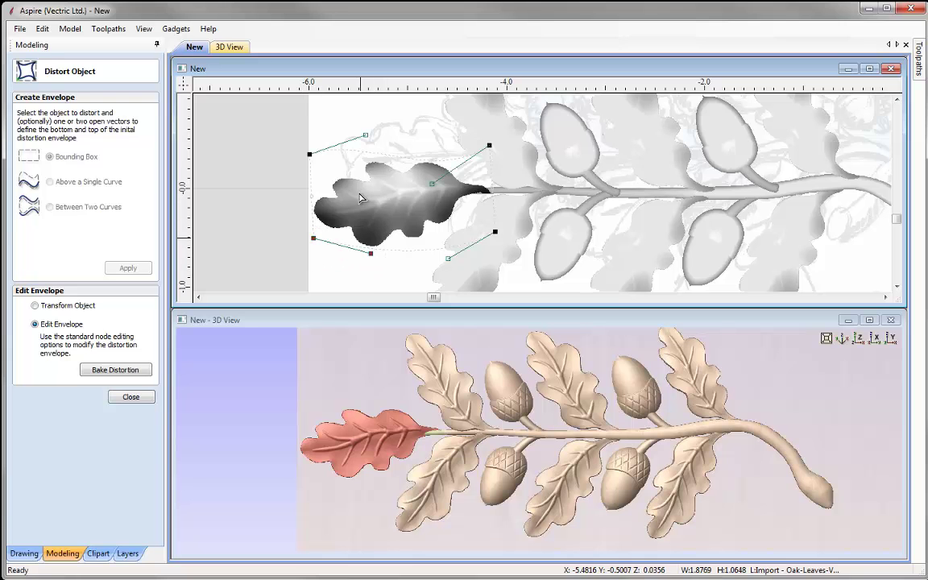
pyautogui.press('Up')
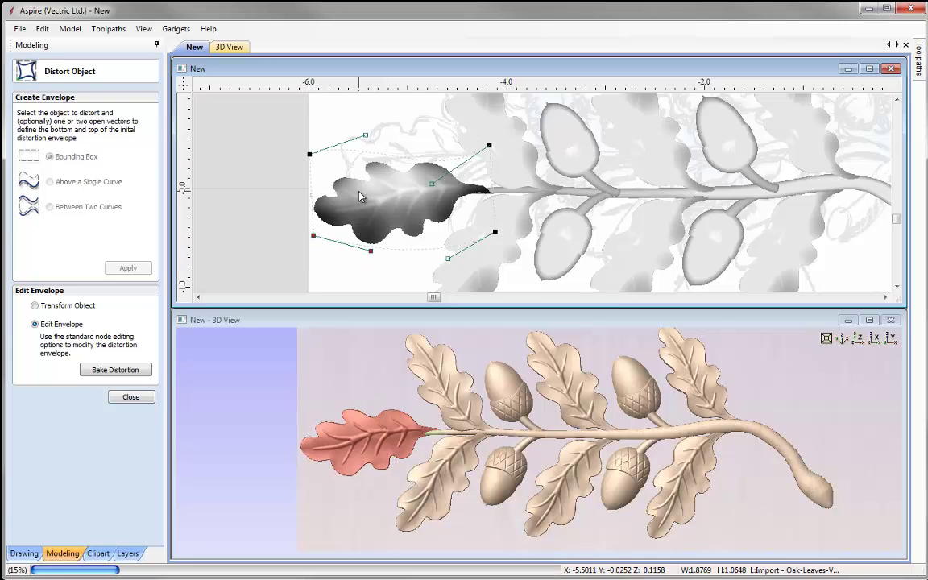
pyautogui.press('Up')
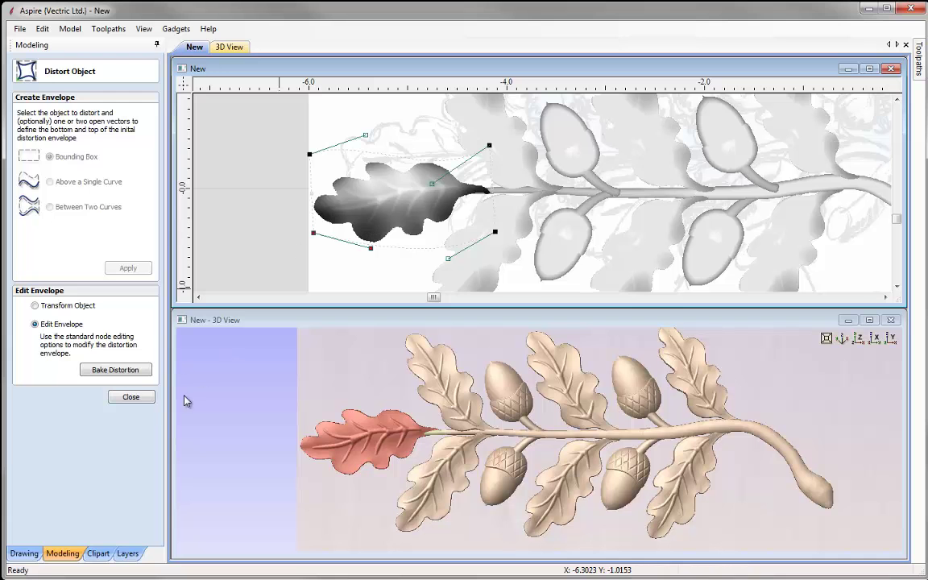
pyautogui.click(131, 397)
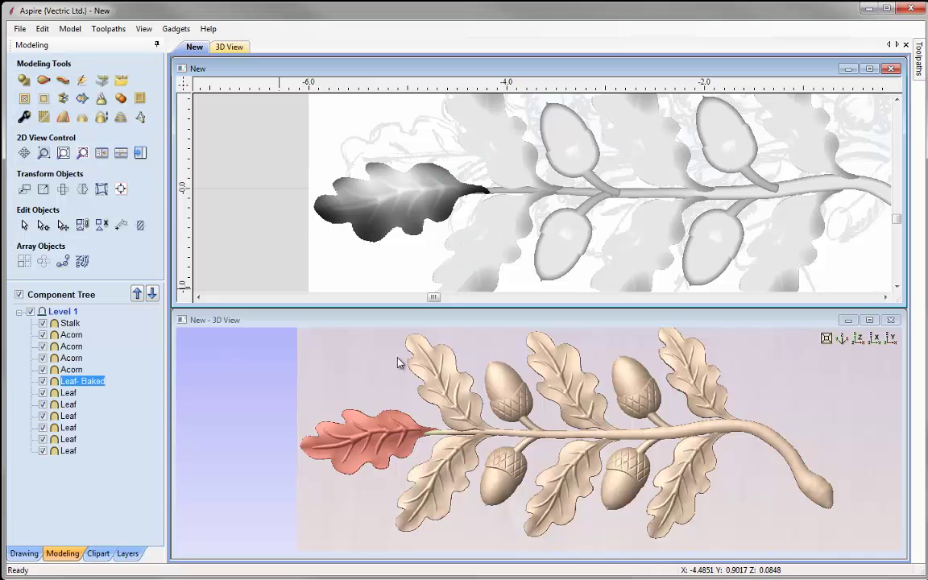
# Step: Enlarge the 3D view to fill the workspace and examine the whole branch from above and at a slight angle
pyautogui.click(373, 376)
pyautogui.moveTo(600, 486)
pyautogui.mouseDown()
pyautogui.moveTo(479, 306)
pyautogui.moveTo(612, 479)
pyautogui.mouseUp()
pyautogui.click(858, 340)
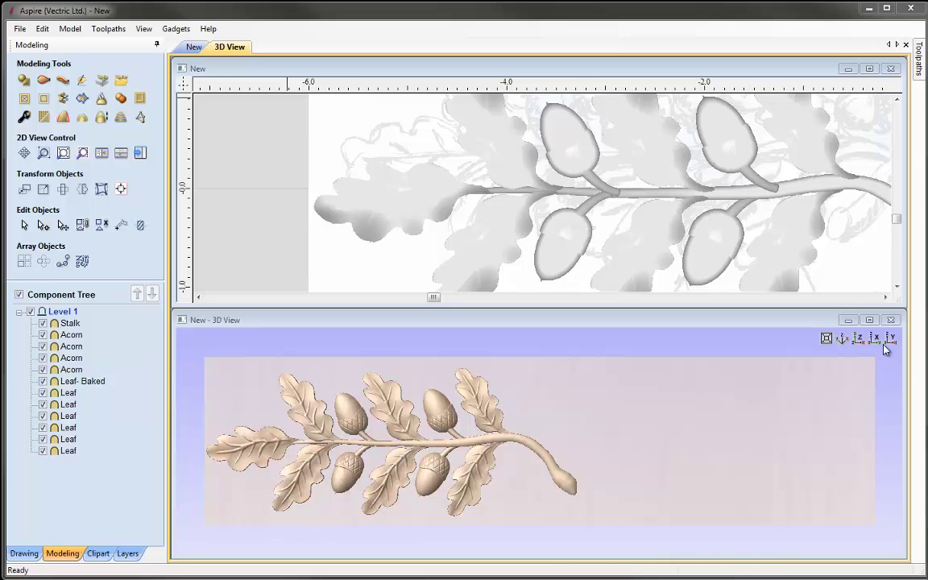
pyautogui.click(869, 321)
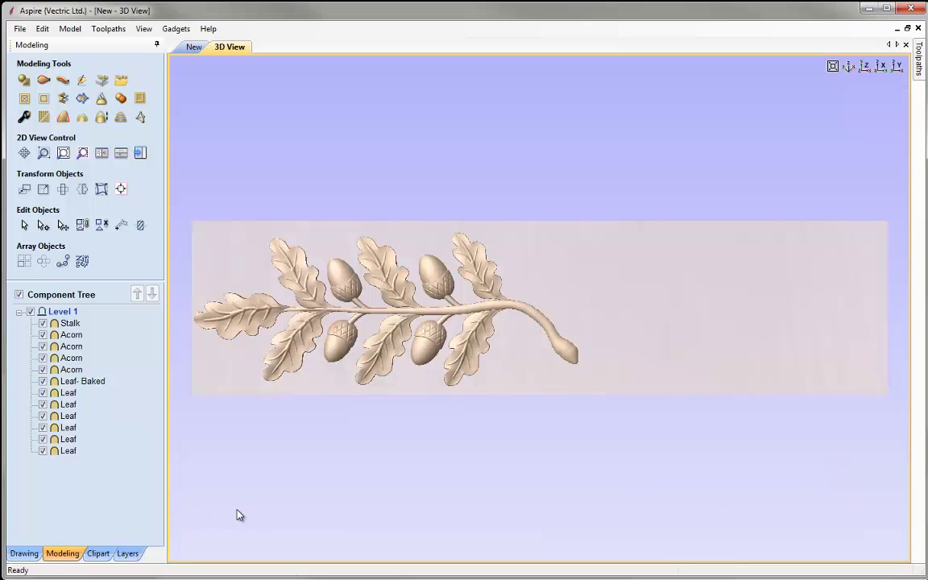
pyautogui.scroll(3, 449, 459)
pyautogui.moveTo(427, 476); pyautogui.dragTo(678, 450, button='right')
pyautogui.moveTo(678, 449)
pyautogui.mouseDown()
pyautogui.moveTo(652, 454)
pyautogui.moveTo(669, 460)
pyautogui.mouseUp()
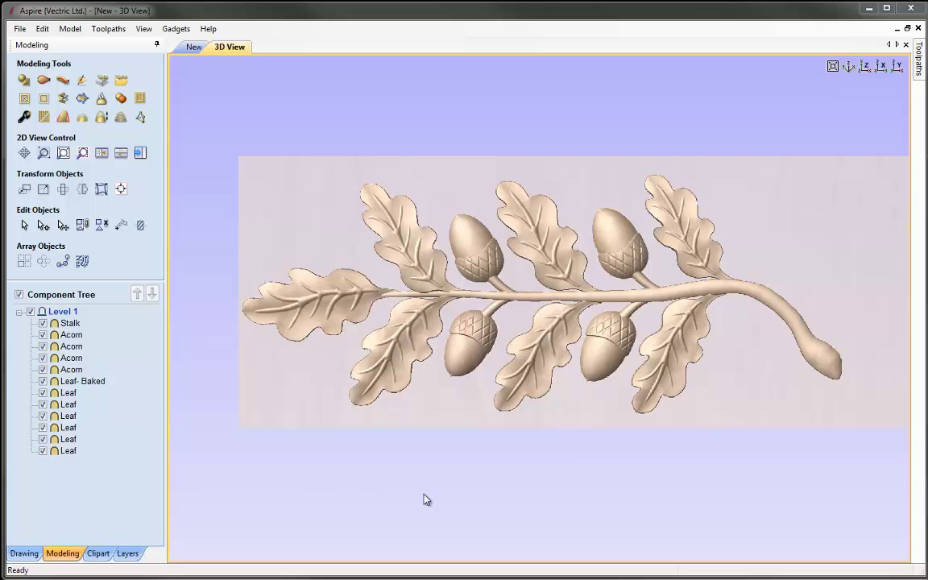
pyautogui.moveTo(562, 453); pyautogui.dragTo(588, 414)
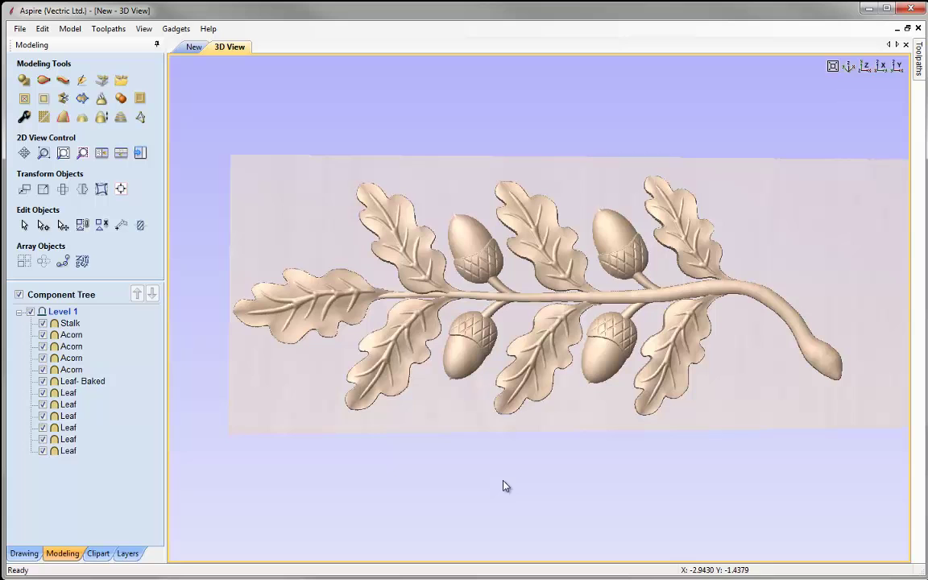
# Step: Tilt the lower leaf nearest the stalk's thick end by 0.8°, with the tilt direction running from its tip to its stem
pyautogui.click(699, 315)
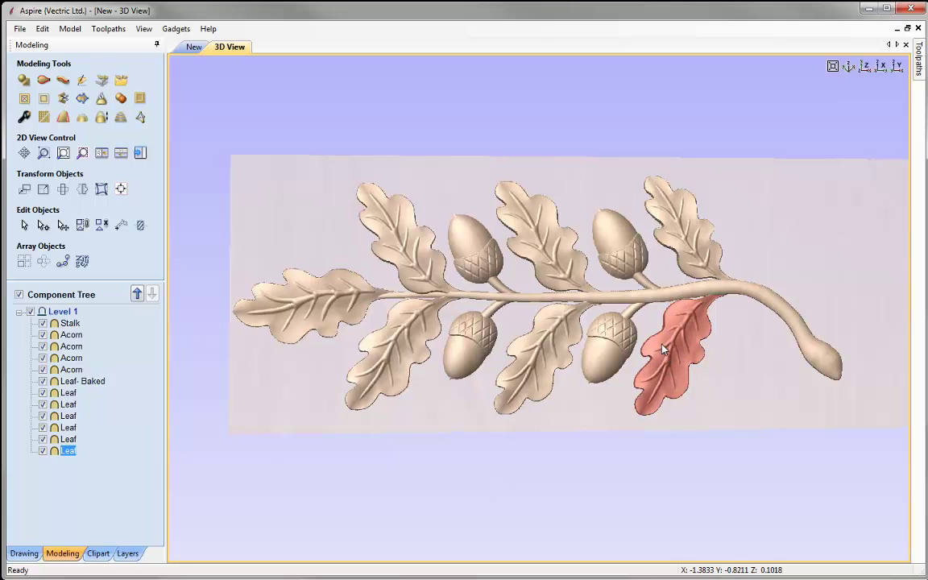
pyautogui.click(676, 360)
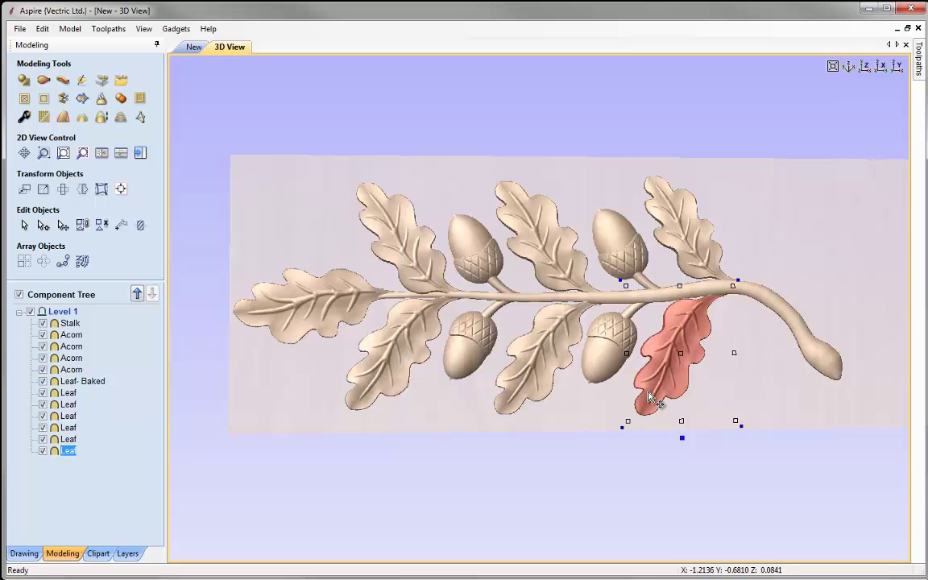
pyautogui.doubleClick(682, 435)
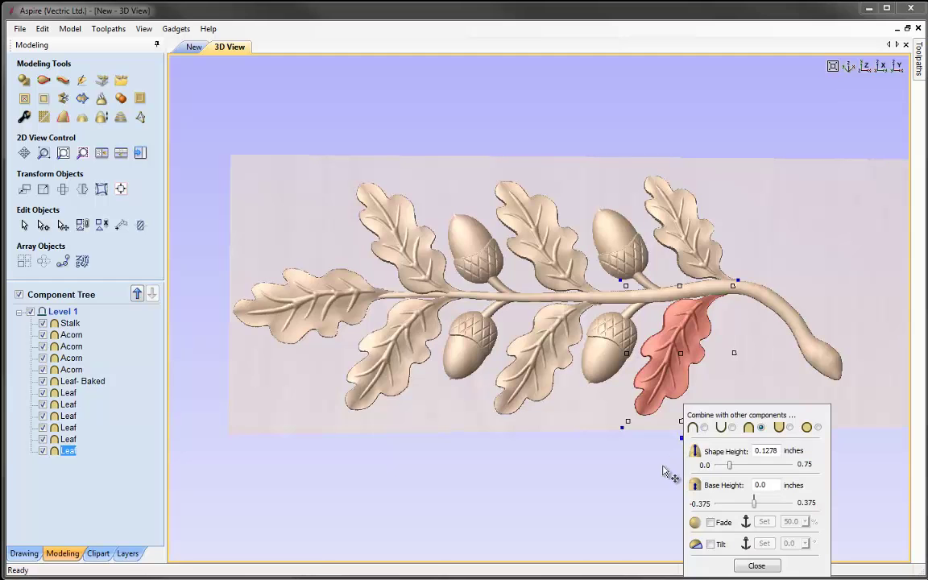
pyautogui.moveTo(720, 414); pyautogui.dragTo(787, 65)
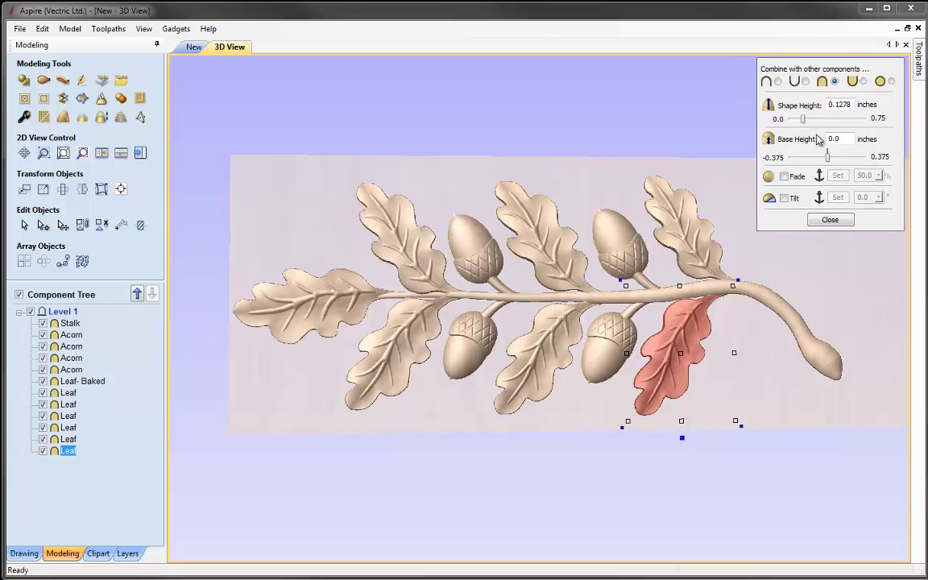
pyautogui.click(784, 199)
pyautogui.click(840, 200)
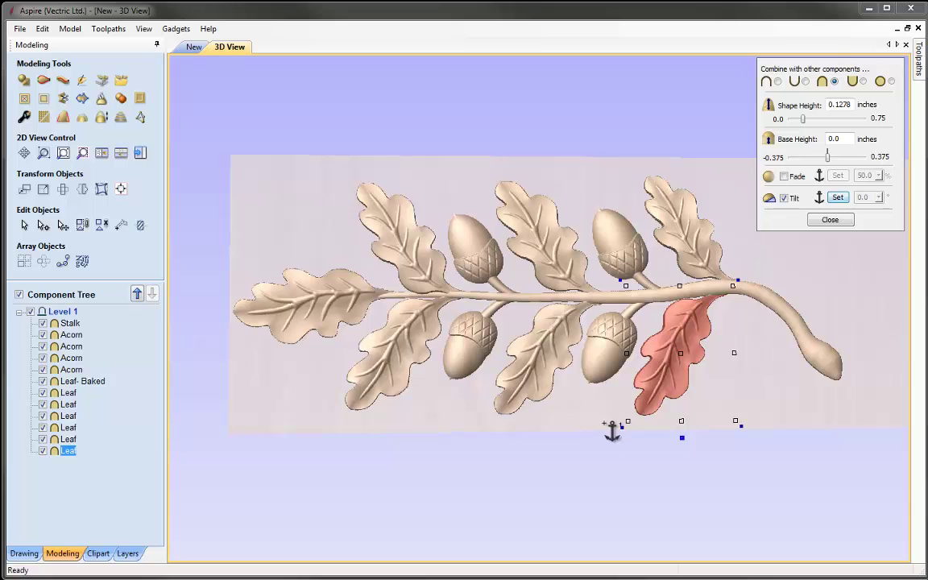
pyautogui.click(637, 428)
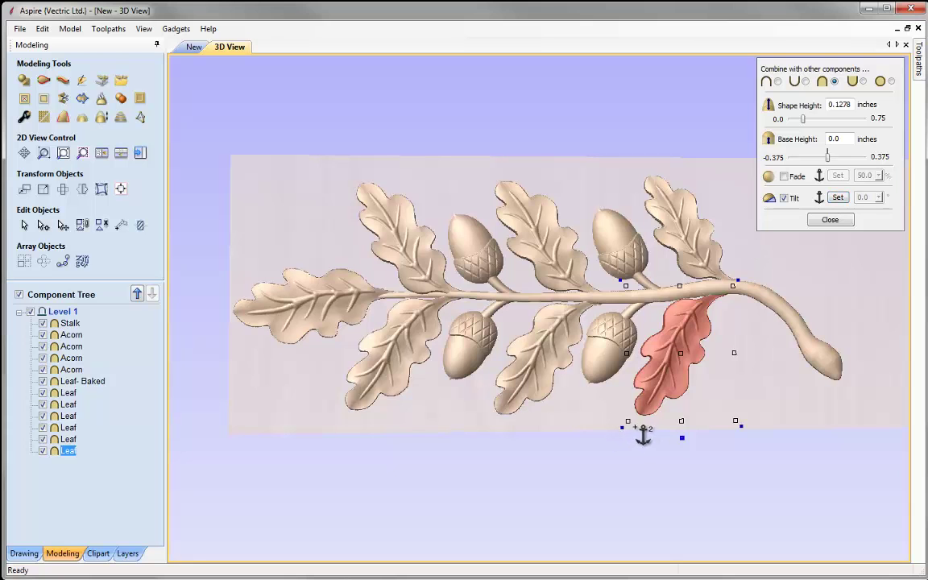
pyautogui.click(750, 279)
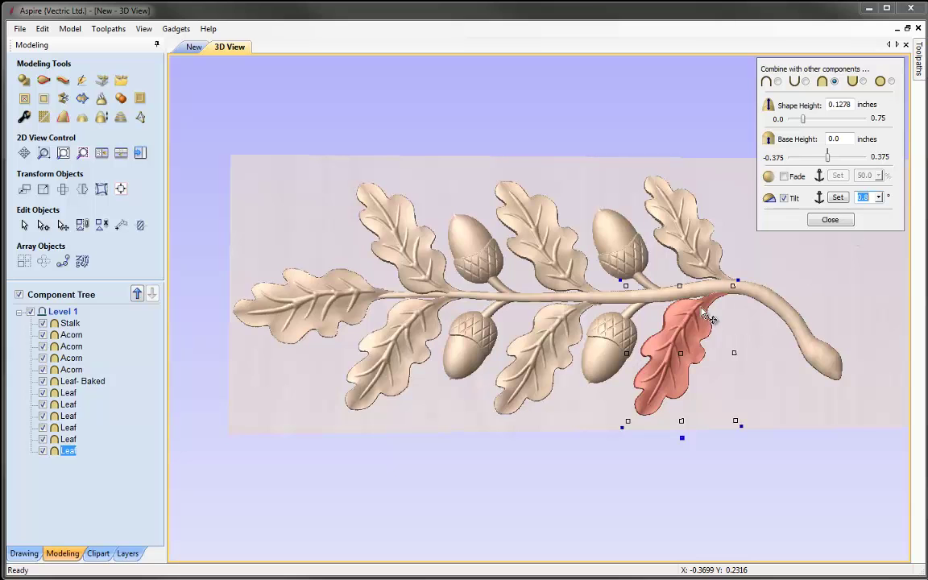
pyautogui.moveTo(757, 338); pyautogui.dragTo(746, 332)
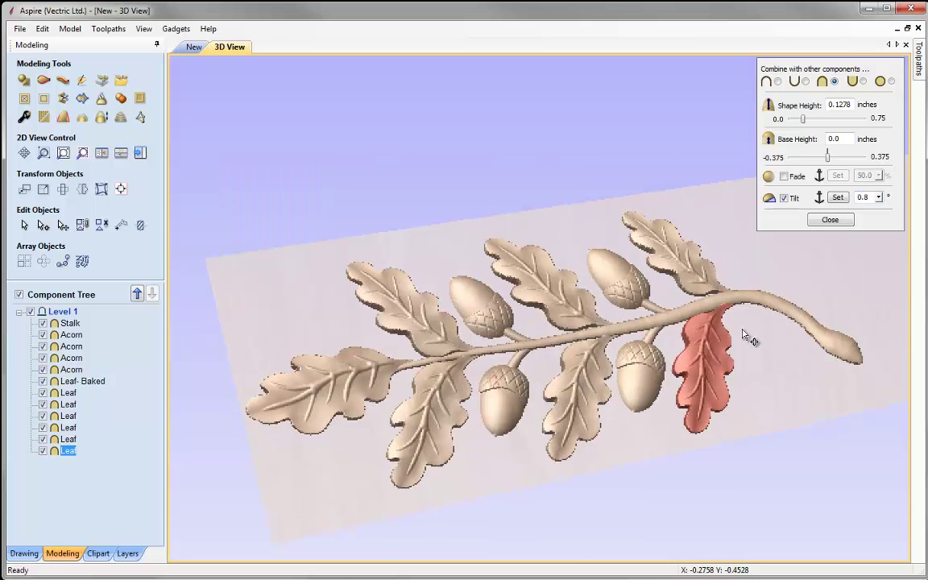
pyautogui.scroll(5, 737, 372)
pyautogui.moveTo(590, 324); pyautogui.dragTo(564, 327)
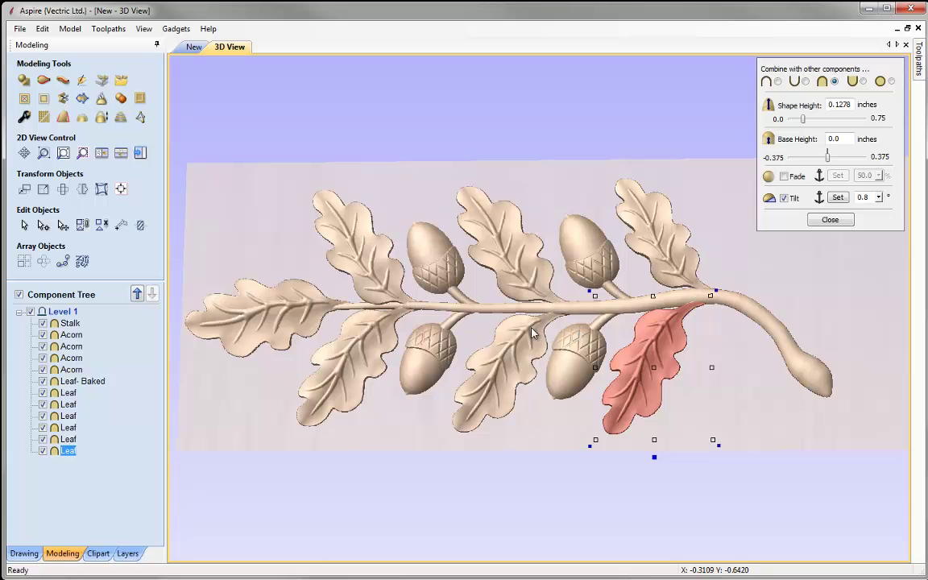
# Step: Enable tilt for the middle lower leaf, directed from its tip to its stem, at an angle of 0.4°
pyautogui.click(534, 357)
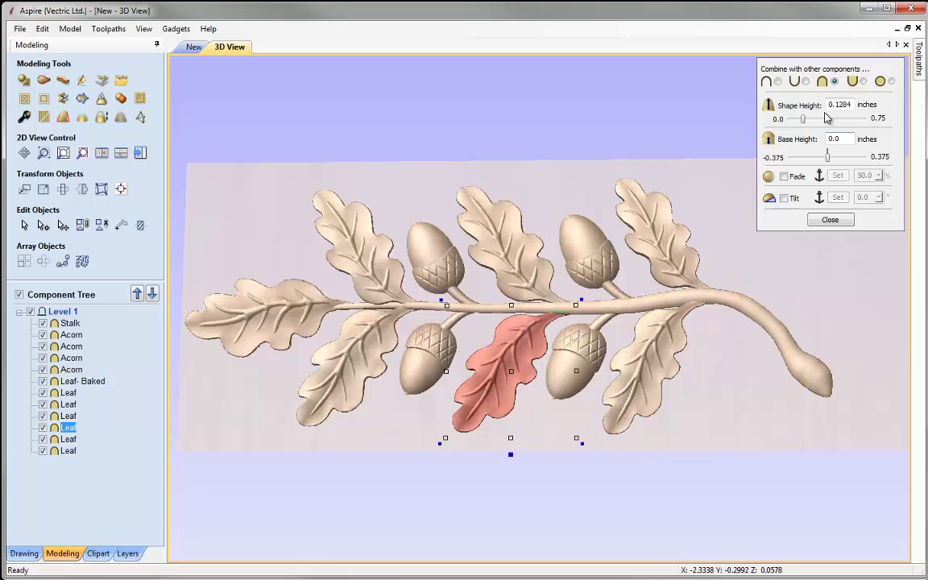
pyautogui.click(784, 198)
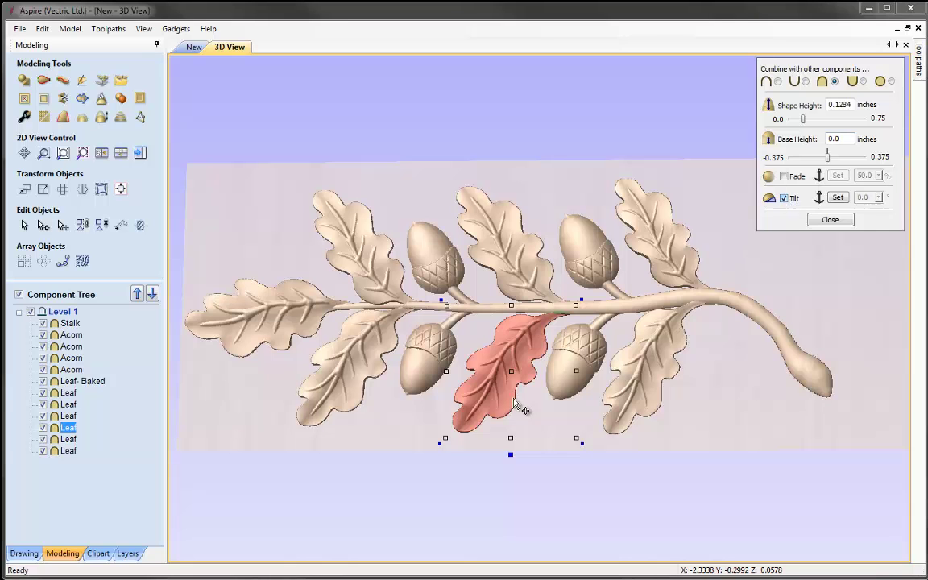
pyautogui.click(838, 198)
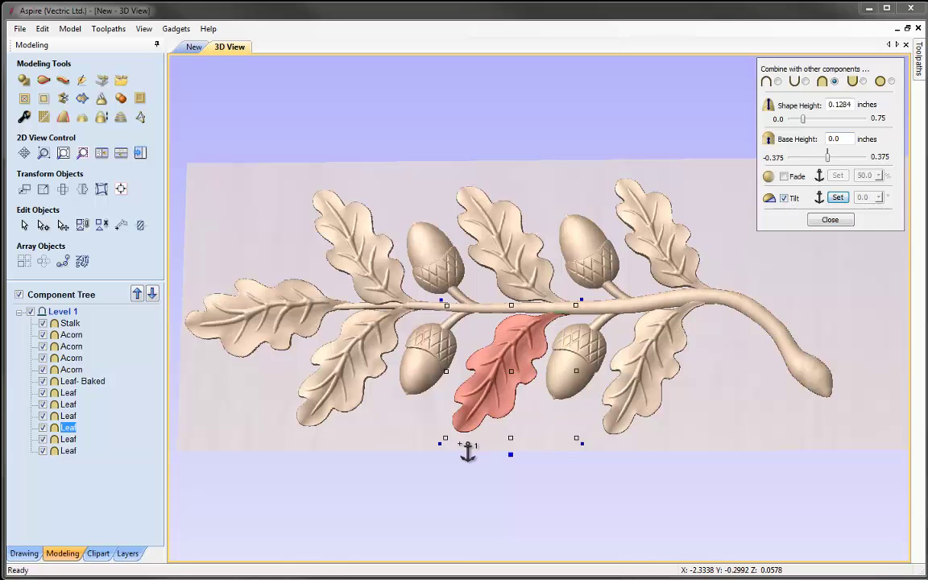
pyautogui.click(580, 293)
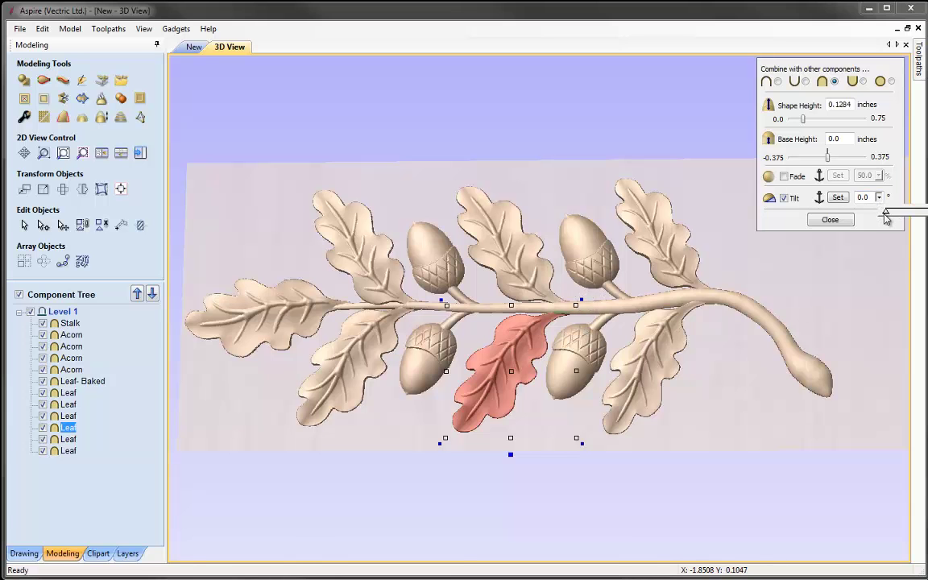
pyautogui.moveTo(887, 213); pyautogui.dragTo(887, 215)
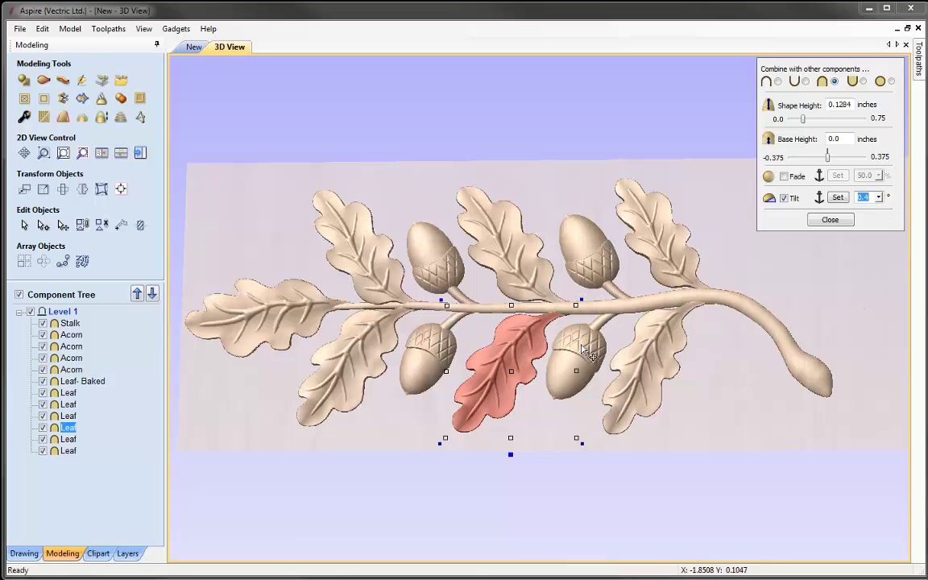
# Step: Try a 1.0° tilt on the middle lower leaf and inspect where its stem meets the stalk
pyautogui.click(881, 197)
pyautogui.moveTo(887, 215); pyautogui.dragTo(888, 215)
pyautogui.moveTo(595, 447); pyautogui.dragTo(581, 251)
pyautogui.moveTo(580, 264); pyautogui.dragTo(590, 302, button='right')
pyautogui.moveTo(596, 310); pyautogui.dragTo(563, 232)
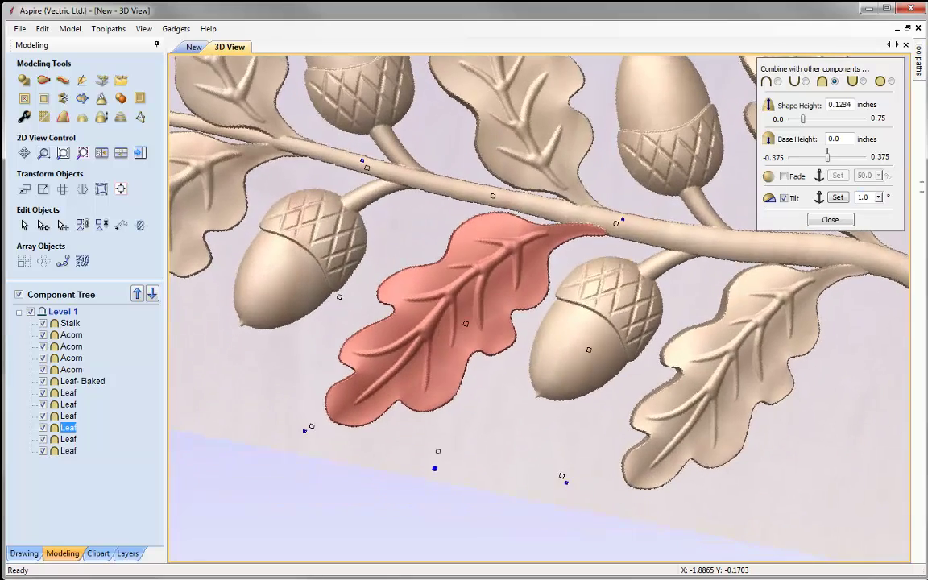
# Step: Set the middle lower leaf's tilt angle to 0.7° and check its junction with the stalk
pyautogui.moveTo(871, 198); pyautogui.dragTo(825, 162)
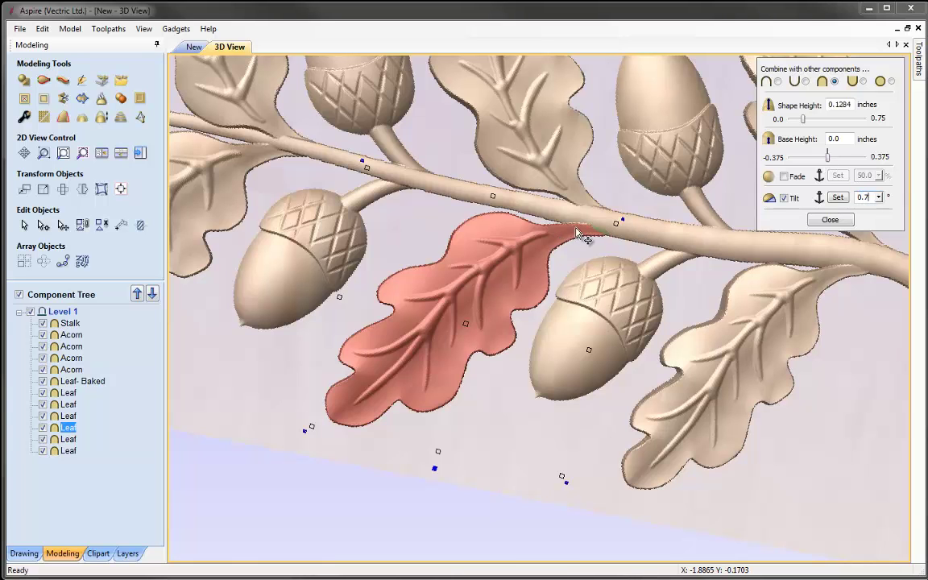
pyautogui.moveTo(387, 213); pyautogui.dragTo(400, 221)
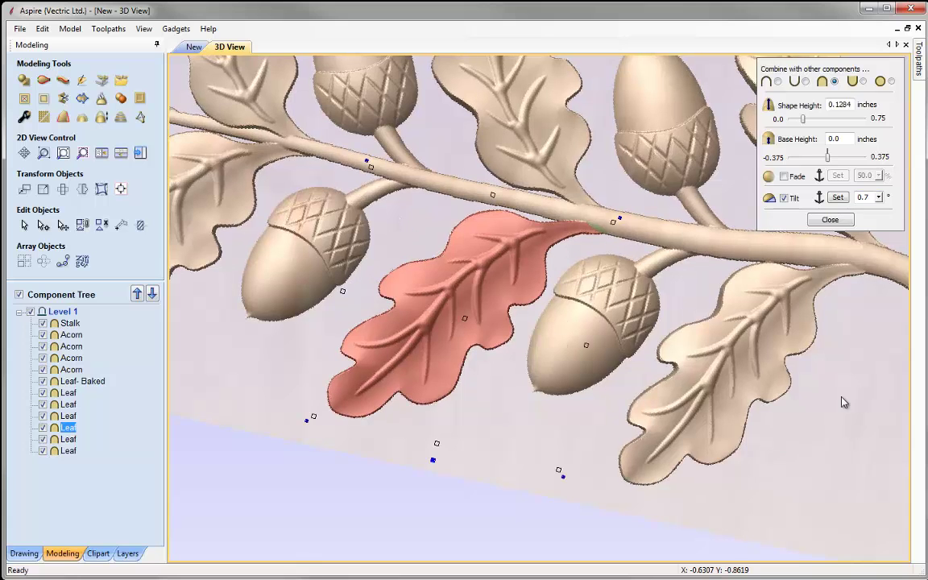
pyautogui.moveTo(843, 398); pyautogui.dragTo(735, 378)
# Step: Enable tilt for the upper leaf nearest the stalk's thin end, directed from its tip to its stem, at 0.8°
pyautogui.scroll(-3, 653, 377)
pyautogui.moveTo(335, 415); pyautogui.dragTo(362, 411, button='middle')
pyautogui.click(371, 258)
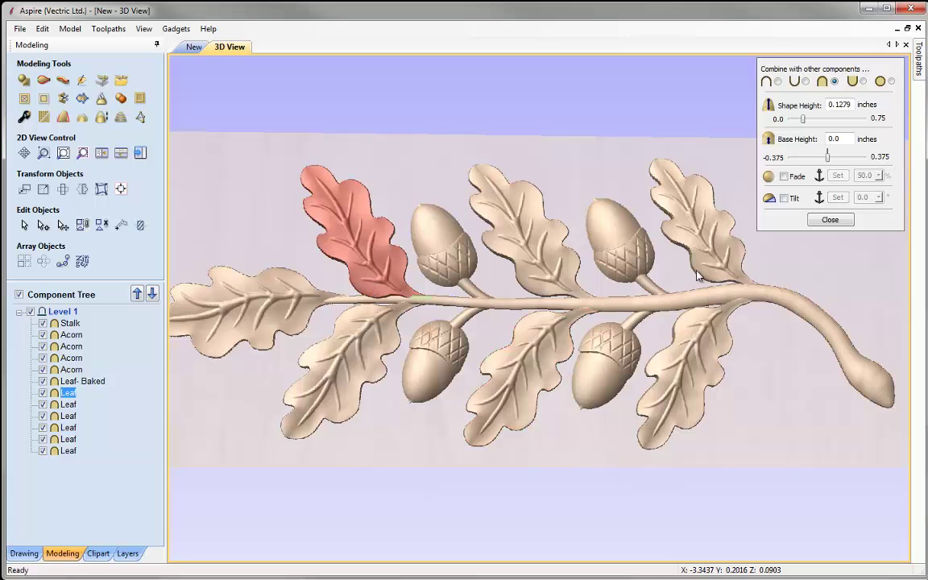
pyautogui.click(785, 198)
pyautogui.click(838, 197)
pyautogui.click(298, 154)
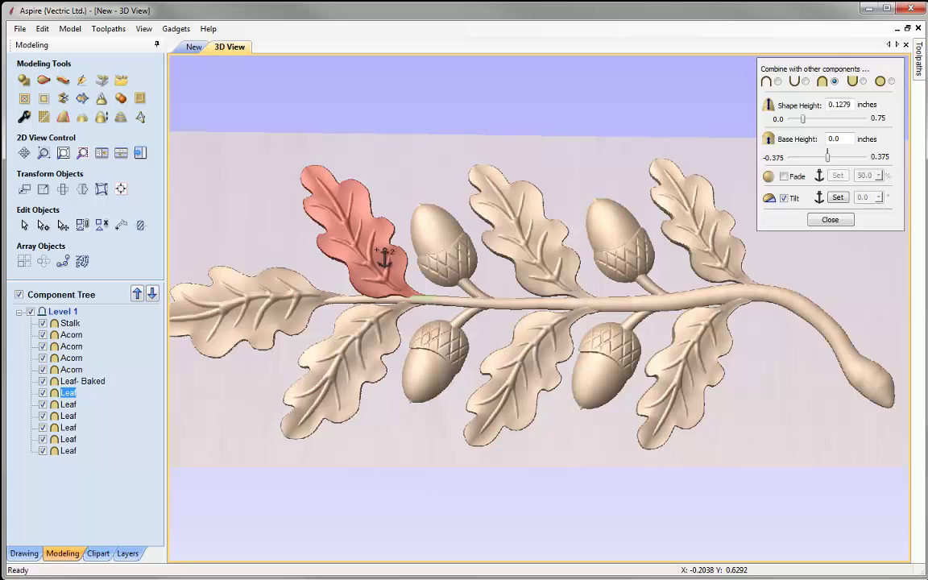
pyautogui.click(439, 315)
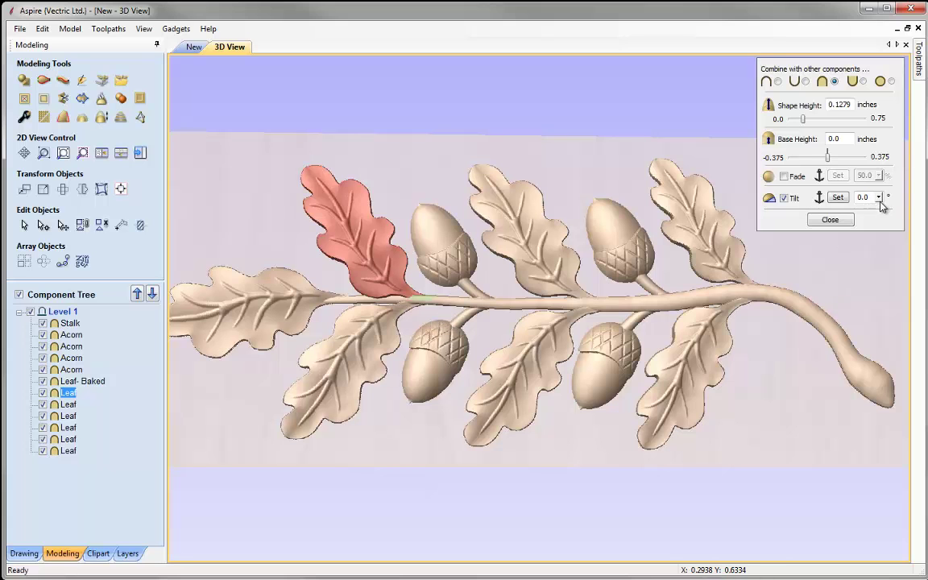
pyautogui.moveTo(888, 213); pyautogui.dragTo(887, 214)
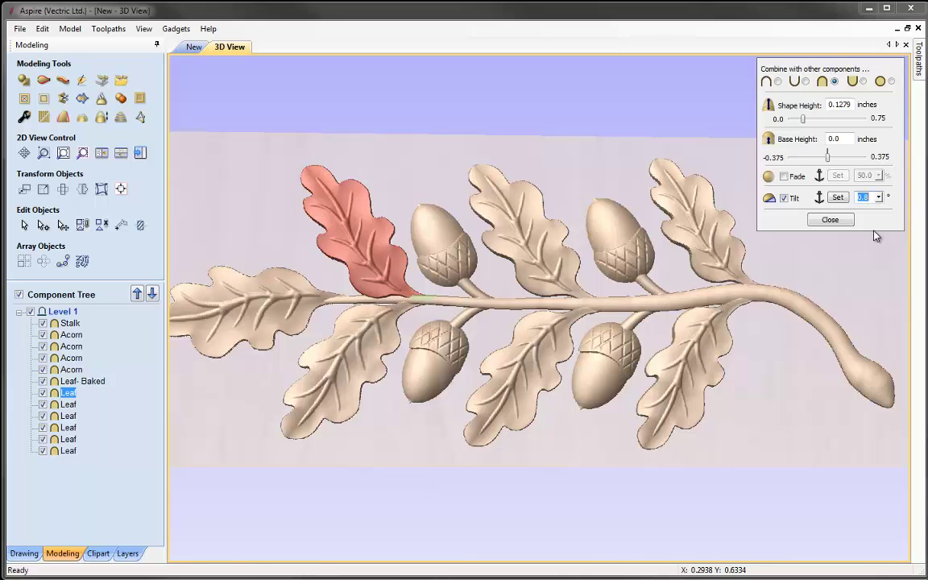
# Step: Set that upper leaf's tilt angle to 0.4°, check its junction with the stalk, and finish editing the component properties
pyautogui.scroll(4, 516, 327)
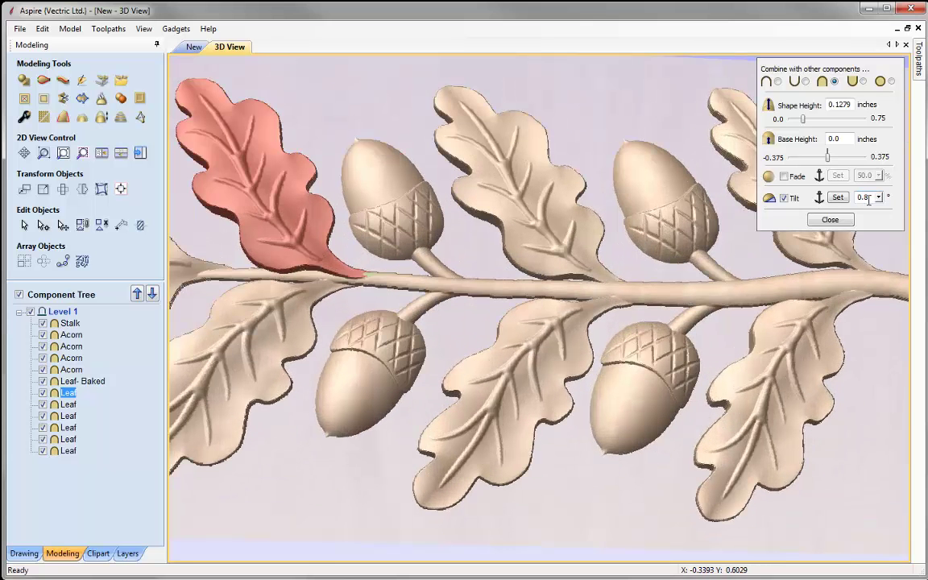
pyautogui.moveTo(865, 199); pyautogui.dragTo(895, 199)
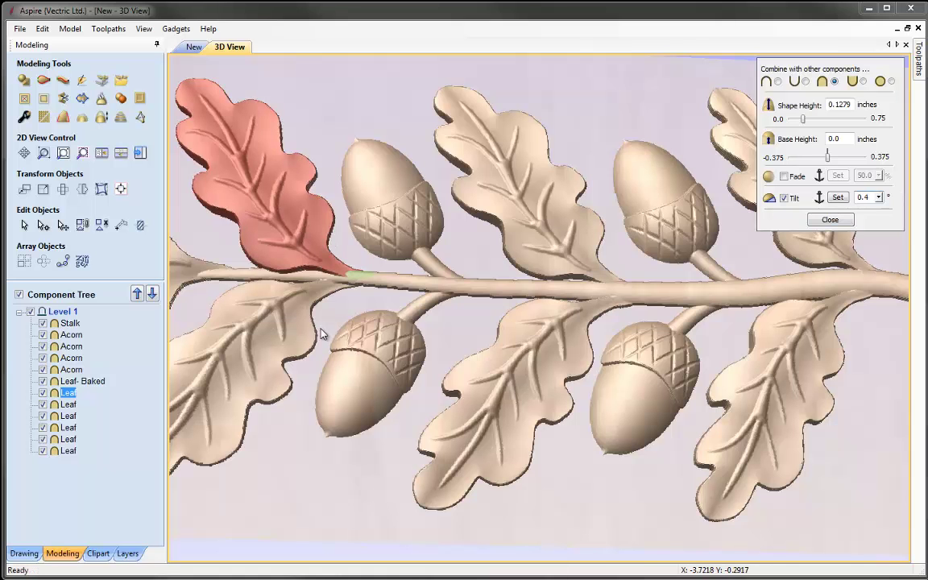
pyautogui.scroll(-5, 352, 315)
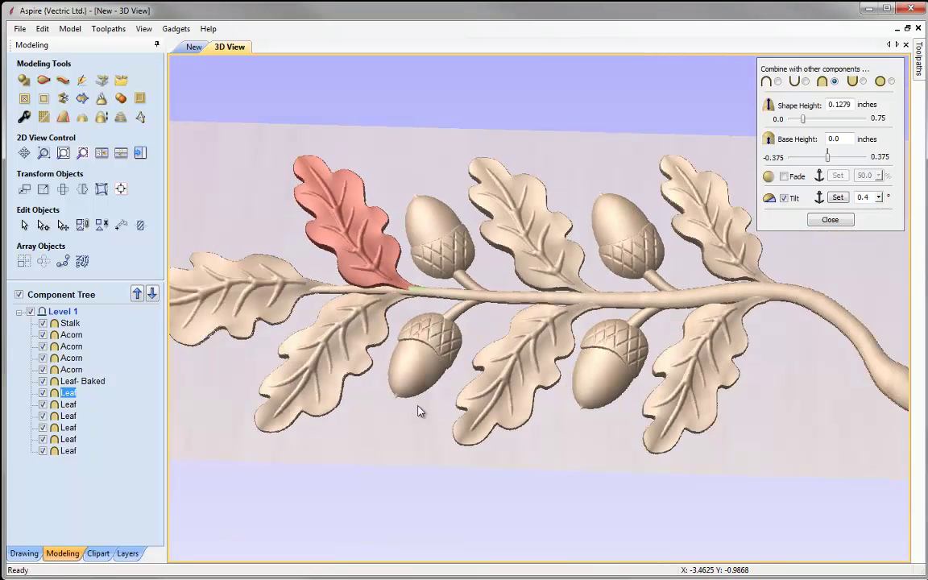
pyautogui.moveTo(421, 409); pyautogui.dragTo(415, 418)
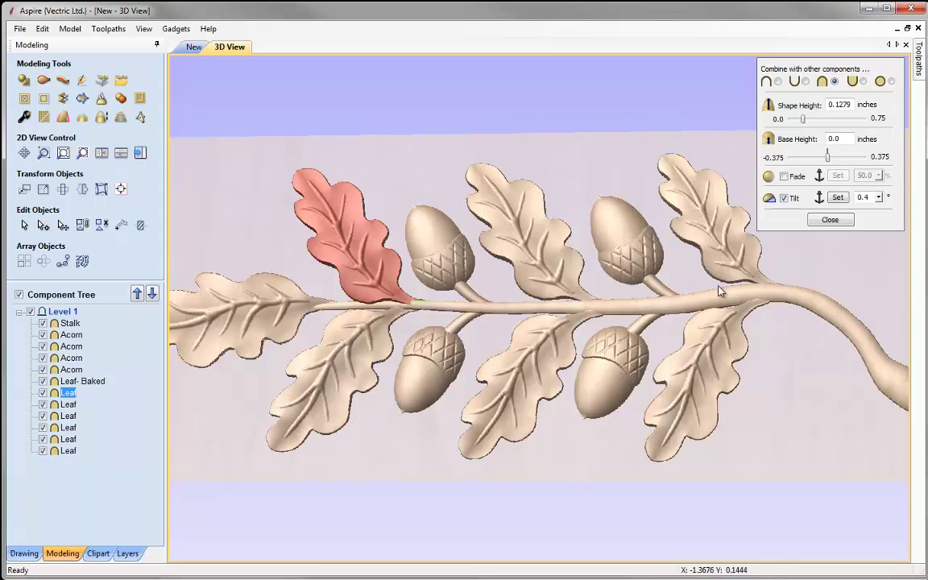
pyautogui.moveTo(489, 357); pyautogui.dragTo(480, 370)
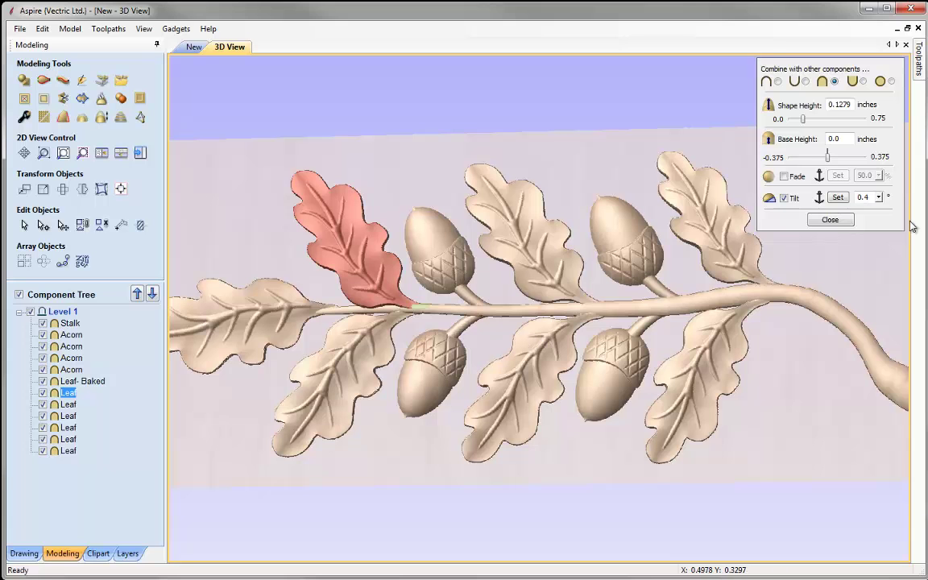
pyautogui.click(836, 223)
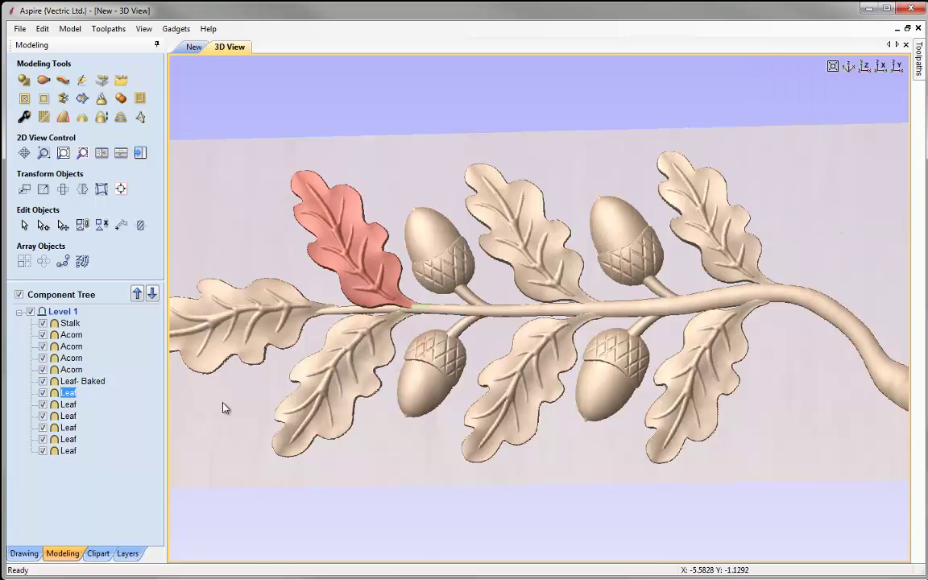
pyautogui.click(367, 376)
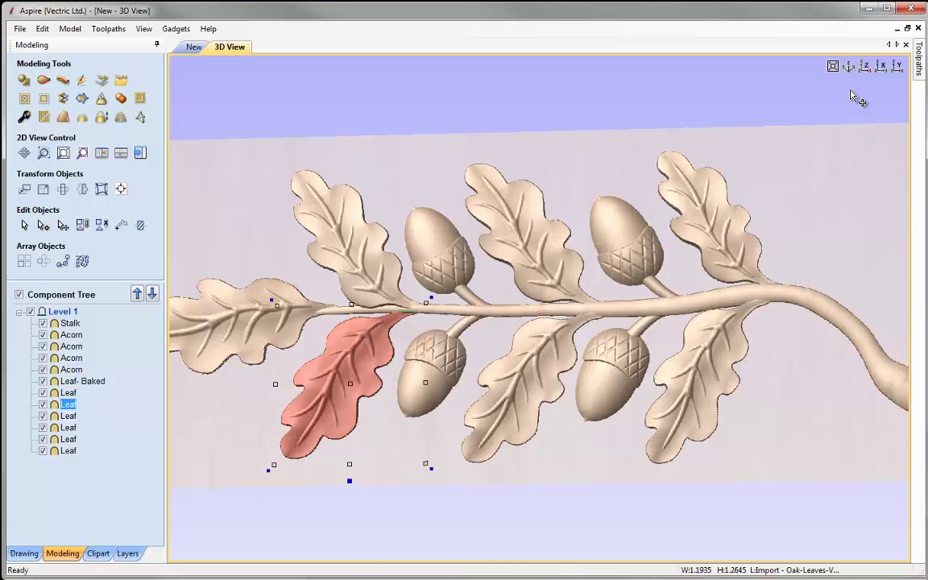
pyautogui.click(833, 67)
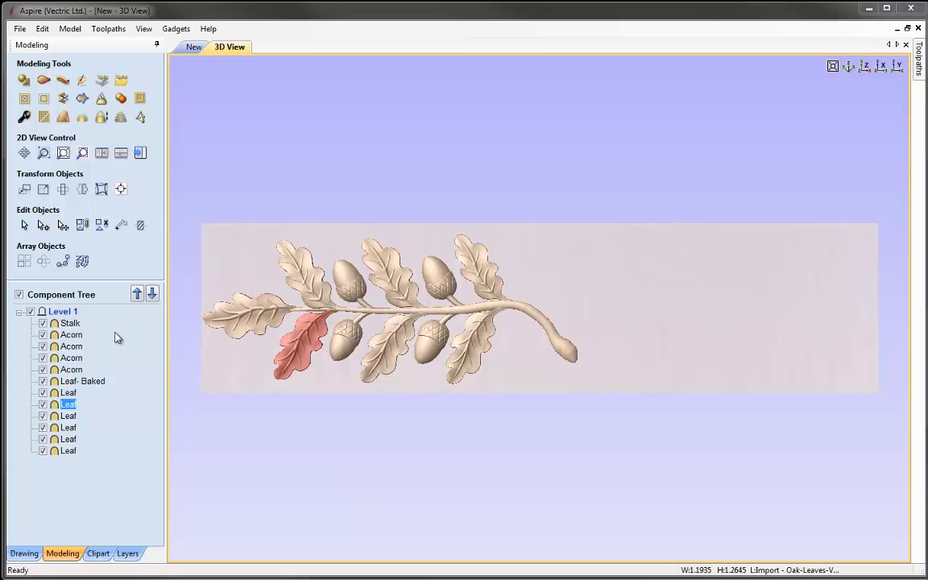
# Step: Insert a new level in the component tree and name it "Finished Model"
pyautogui.rightClick(70, 317)
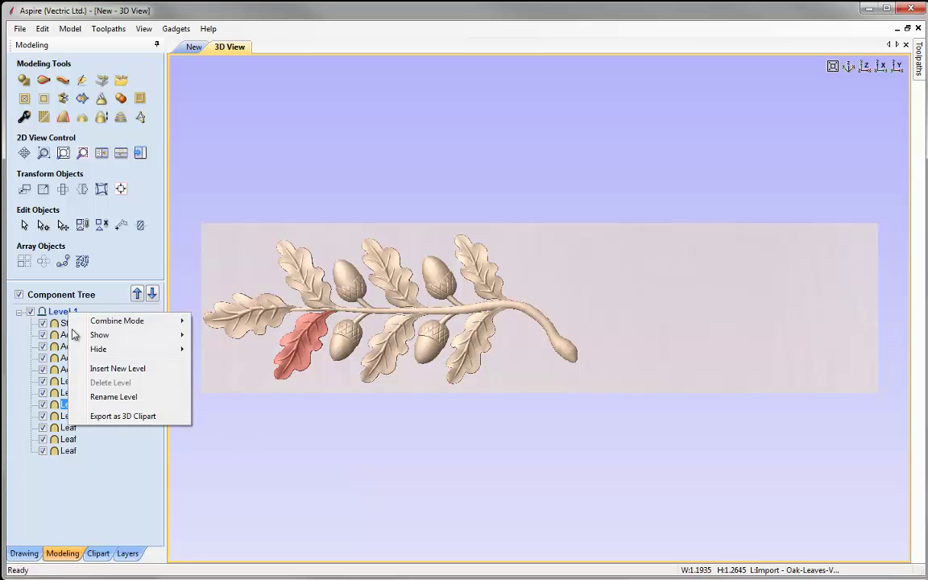
pyautogui.click(118, 370)
pyautogui.rightClick(71, 321)
pyautogui.click(97, 399)
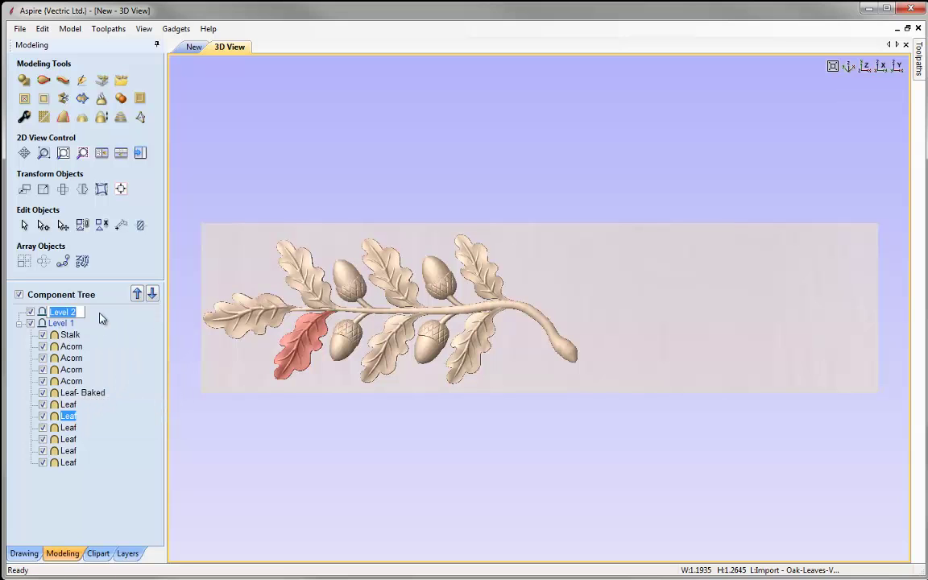
pyautogui.write('Finished Model')
pyautogui.press('Return')
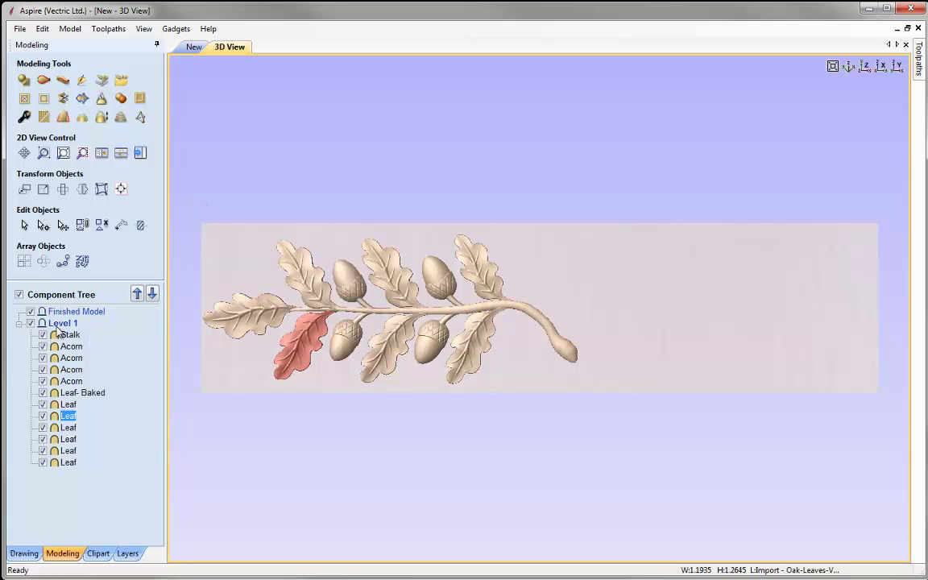
# Step: Rename Level 1 as "OakBranch Parts" and collapse its component list
pyautogui.rightClick(59, 325)
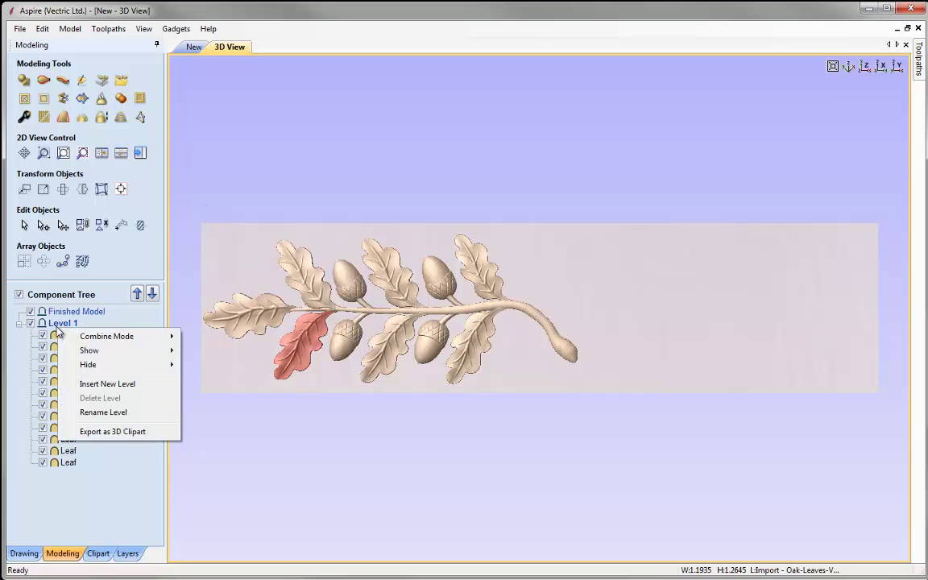
pyautogui.click(116, 419)
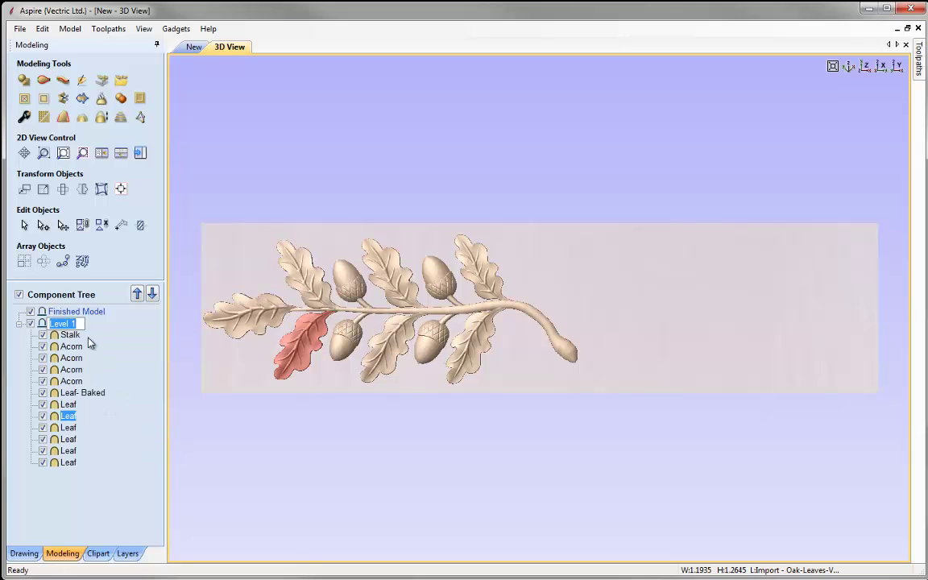
pyautogui.write('Oa')
pyautogui.write('kBranch Parts')
pyautogui.click(18, 323)
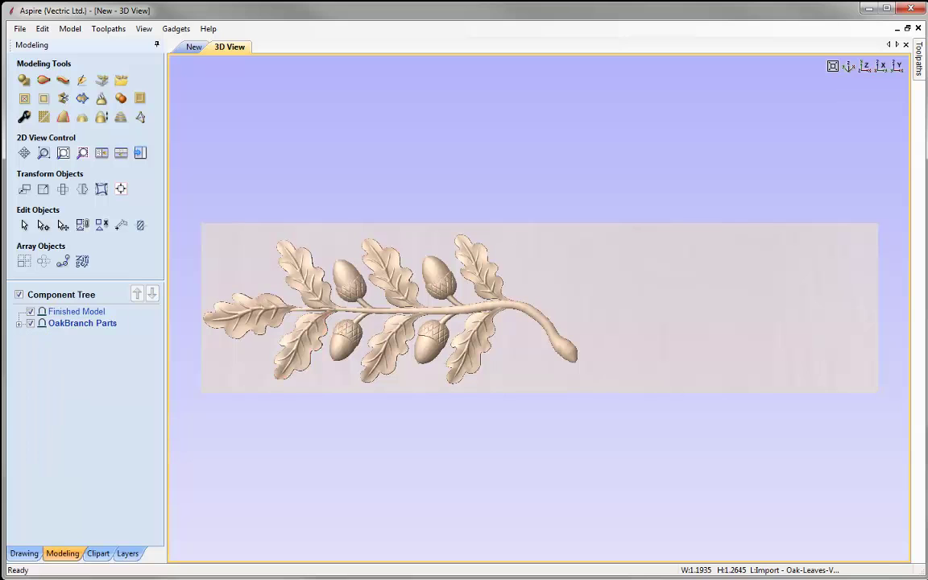
# Step: Create a single component from the visible model on the Finished Model level and hide the OakBranch Parts level
pyautogui.click(73, 313)
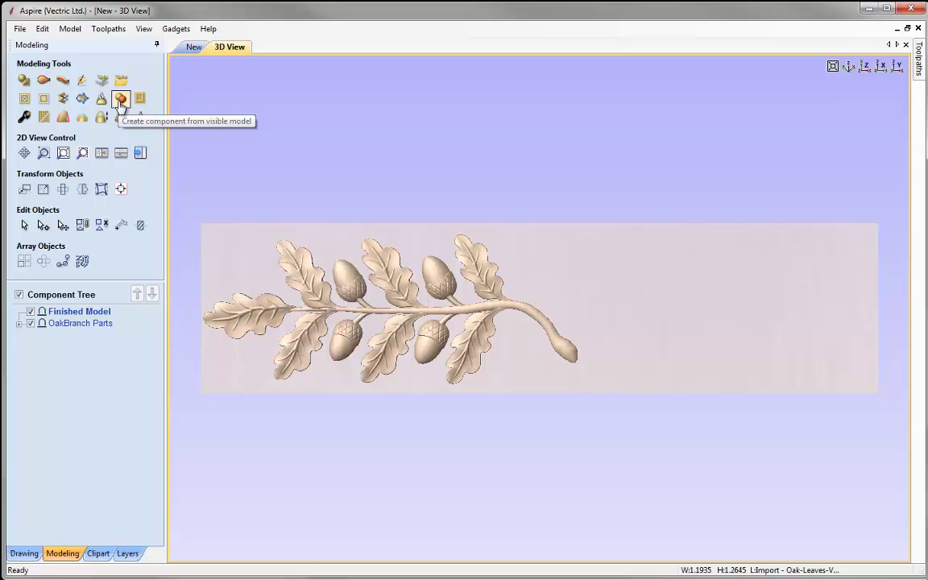
pyautogui.click(19, 324)
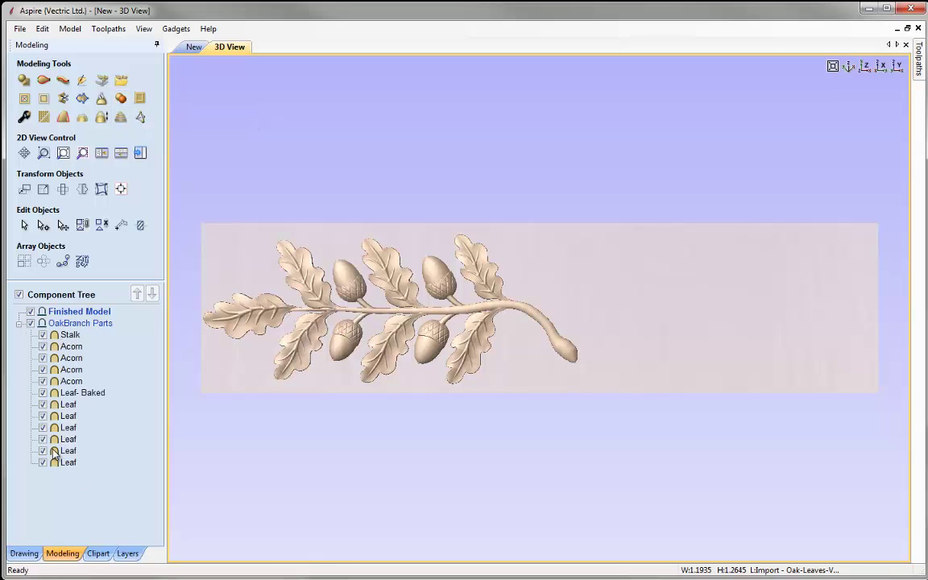
pyautogui.click(19, 323)
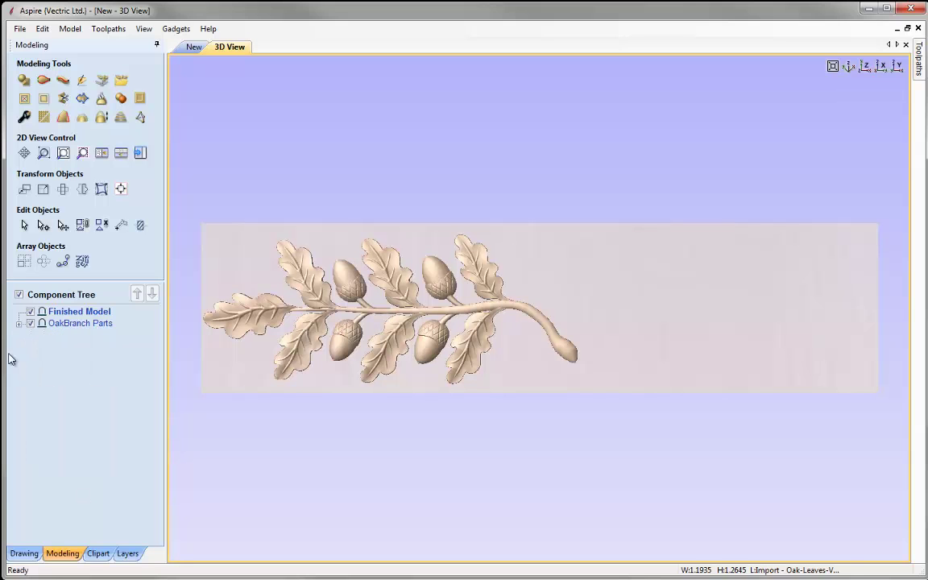
pyautogui.click(120, 99)
pyautogui.click(120, 323)
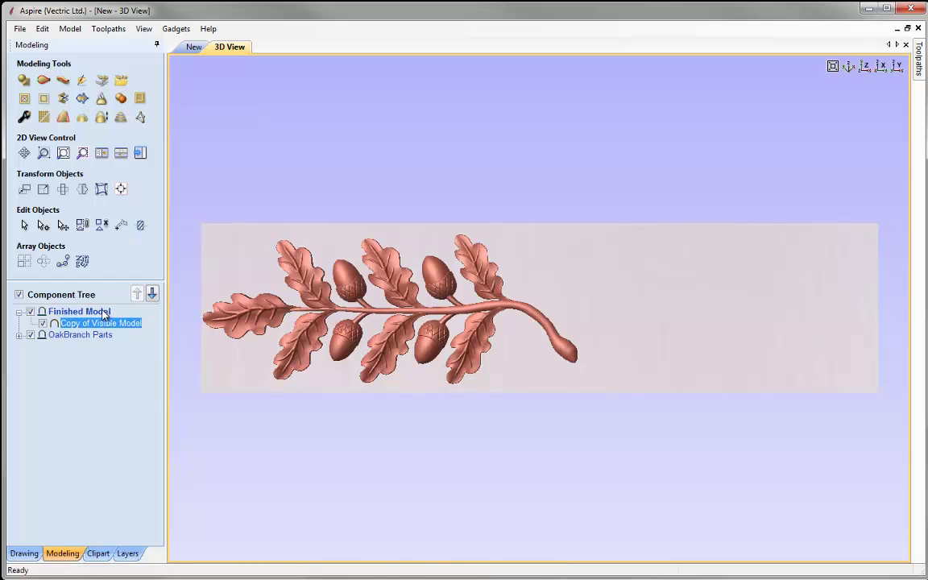
pyautogui.click(31, 335)
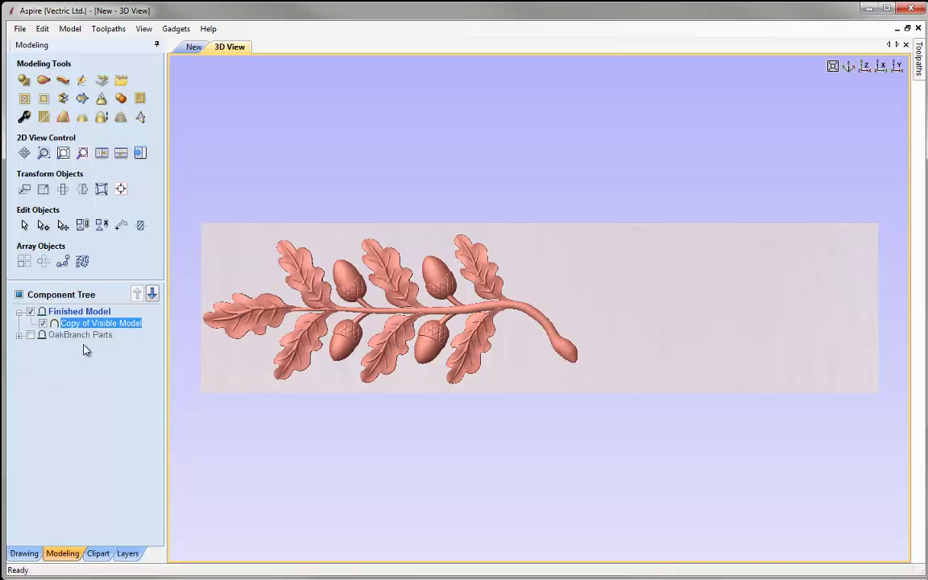
# Step: Try smoothing the combined oak branch component with transparency preserved, reducing the smoothing amount to compare surface detail
pyautogui.click(44, 119)
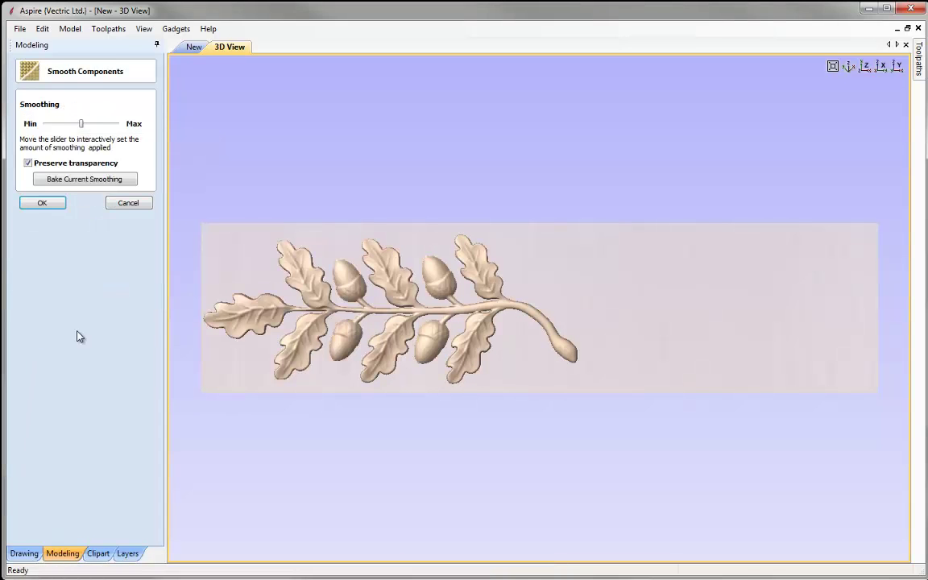
pyautogui.moveTo(588, 388); pyautogui.dragTo(676, 377, button='middle')
pyautogui.scroll(2, 613, 376)
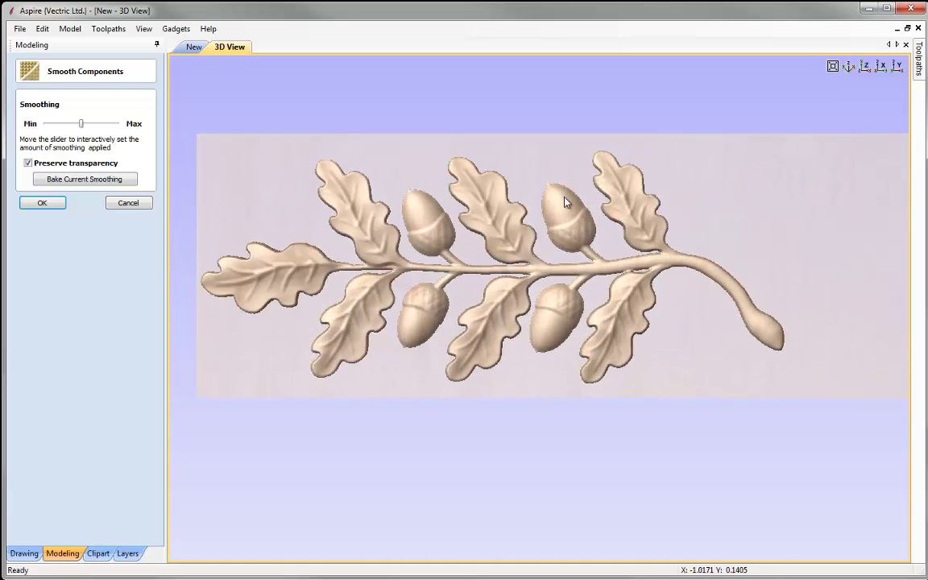
pyautogui.moveTo(73, 130); pyautogui.dragTo(66, 124)
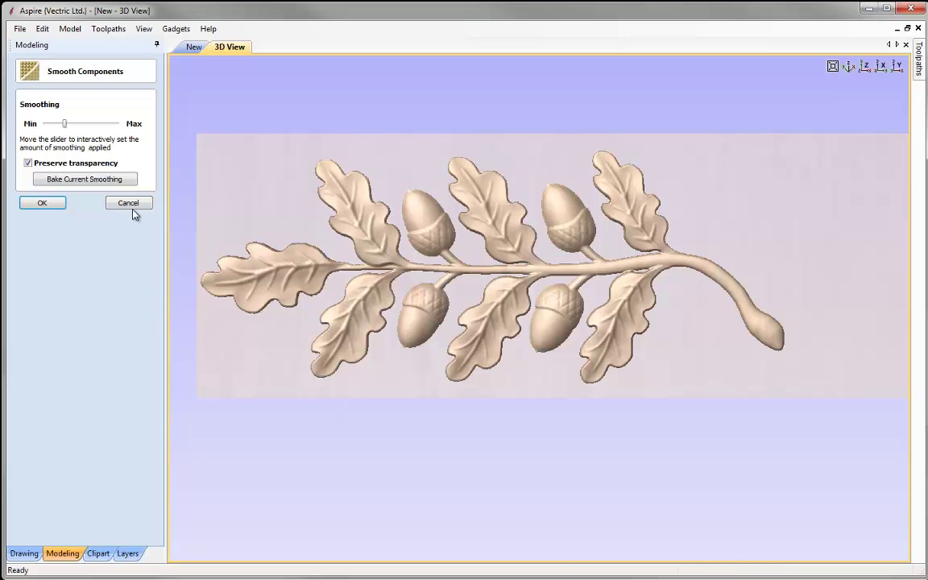
pyautogui.press('Return')
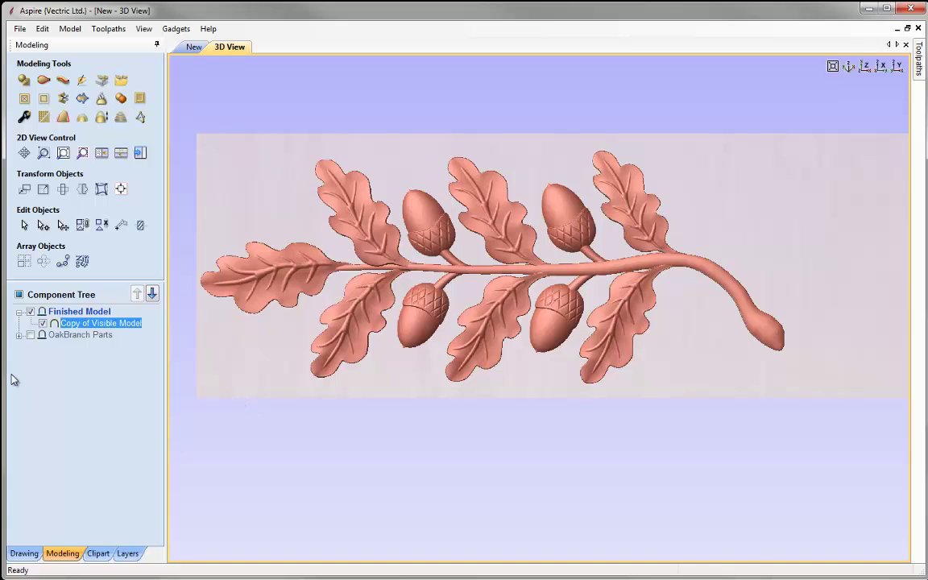
# Step: Sculpt the combined branch with the Smooth brush at diameter 57, strength 29, blending the leaf and acorn junctions along the stalk
pyautogui.click(83, 81)
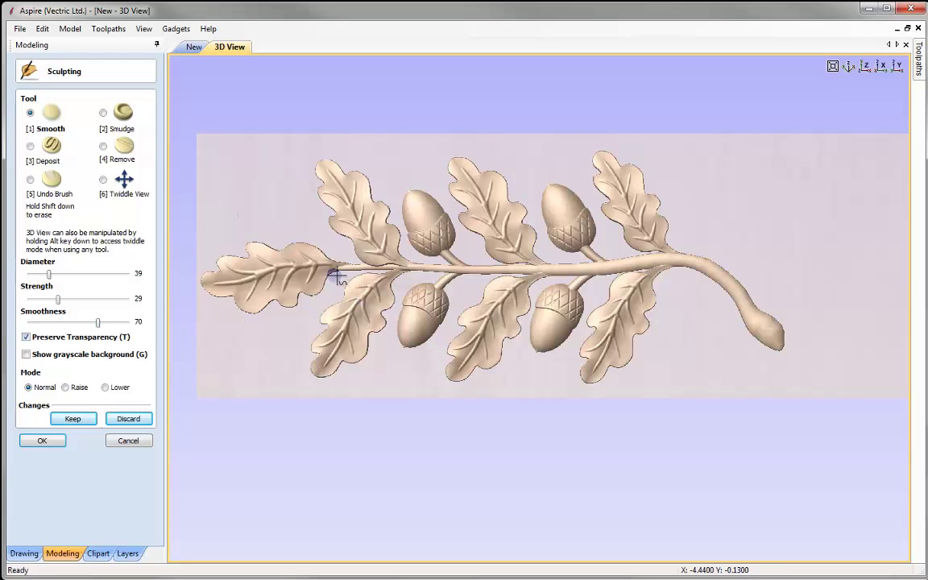
pyautogui.moveTo(334, 271)
pyautogui.mouseDown()
pyautogui.moveTo(409, 264)
pyautogui.moveTo(415, 274)
pyautogui.mouseUp()
pyautogui.moveTo(483, 265); pyautogui.dragTo(452, 279)
pyautogui.moveTo(541, 277)
pyautogui.mouseDown()
pyautogui.moveTo(564, 272)
pyautogui.moveTo(537, 282)
pyautogui.moveTo(547, 272)
pyautogui.moveTo(534, 278)
pyautogui.moveTo(537, 259)
pyautogui.moveTo(547, 270)
pyautogui.moveTo(675, 258)
pyautogui.moveTo(656, 251)
pyautogui.moveTo(677, 265)
pyautogui.moveTo(657, 269)
pyautogui.moveTo(668, 258)
pyautogui.moveTo(652, 271)
pyautogui.moveTo(560, 286)
pyautogui.moveTo(600, 268)
pyautogui.moveTo(586, 254)
pyautogui.moveTo(599, 262)
pyautogui.mouseUp()
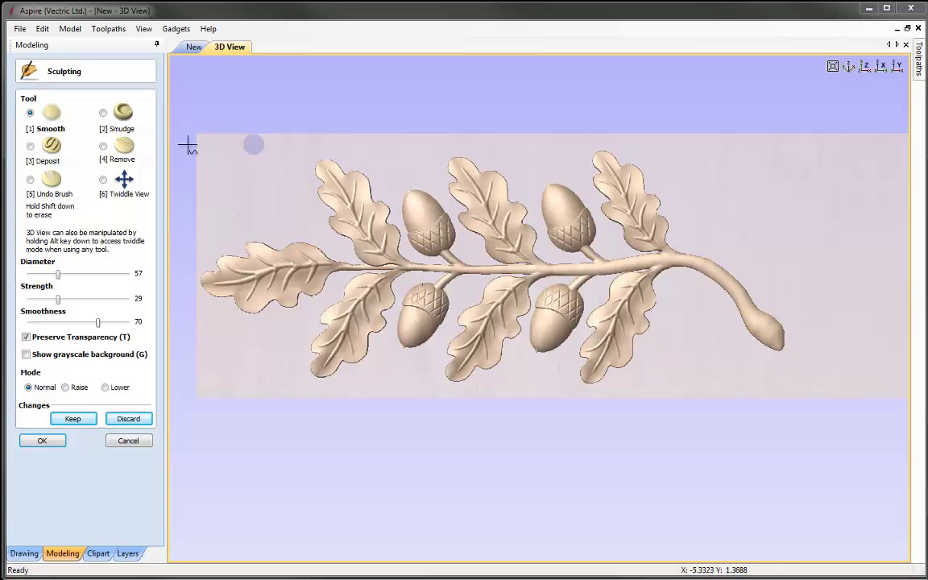
# Step: Hollow the stalk's thick end with the Smudge brush at diameter 57, strength 42, and keep the sculpting changes
pyautogui.click(101, 113)
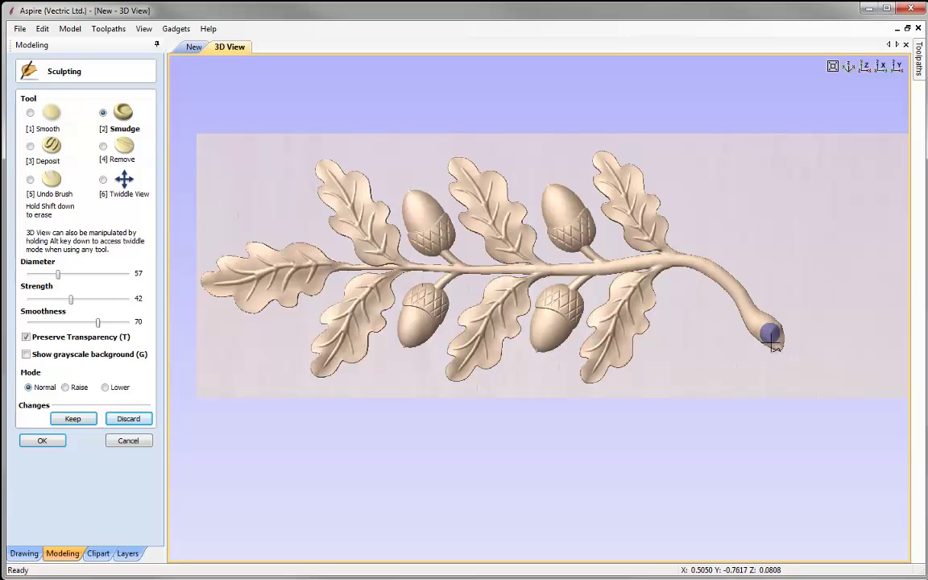
pyautogui.moveTo(775, 342); pyautogui.dragTo(780, 338)
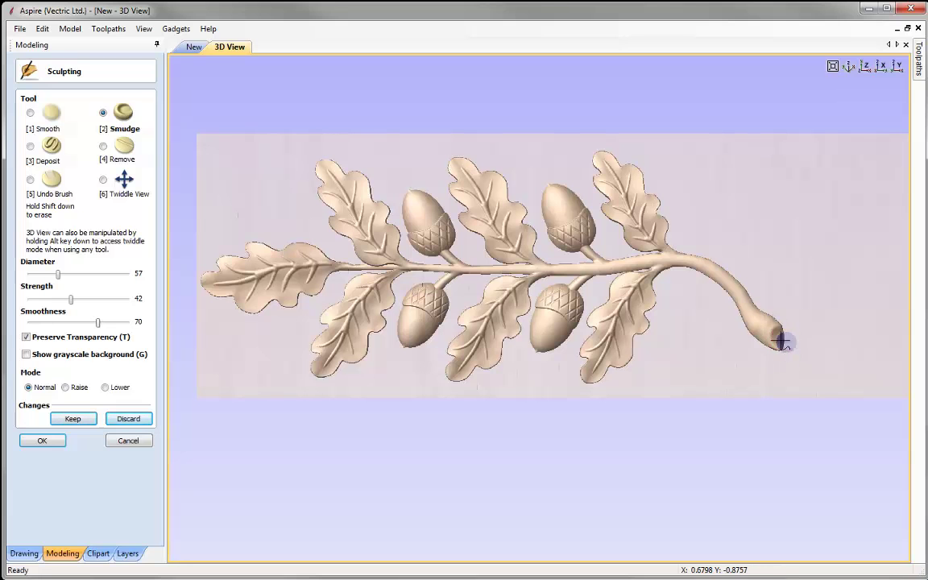
pyautogui.moveTo(791, 349); pyautogui.dragTo(788, 347)
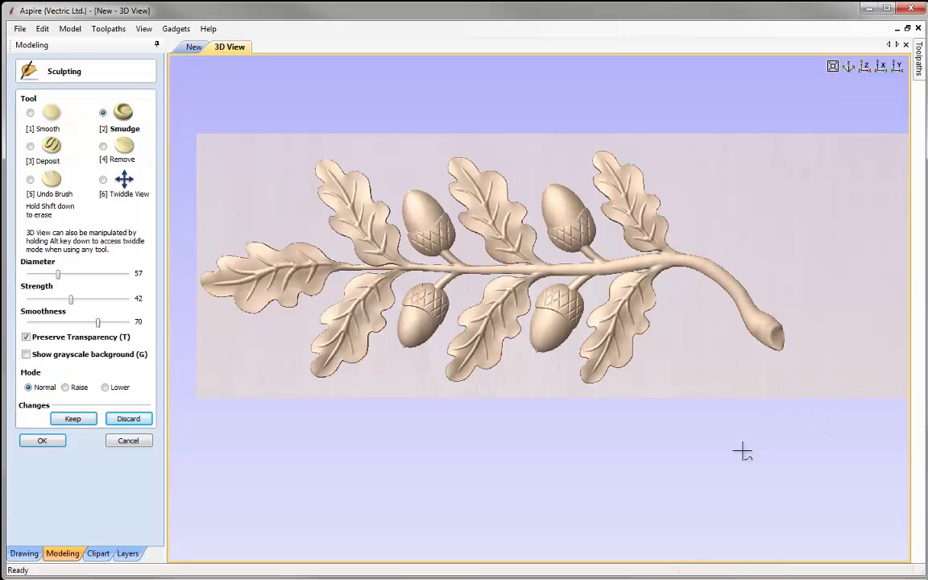
pyautogui.click(74, 419)
pyautogui.click(43, 441)
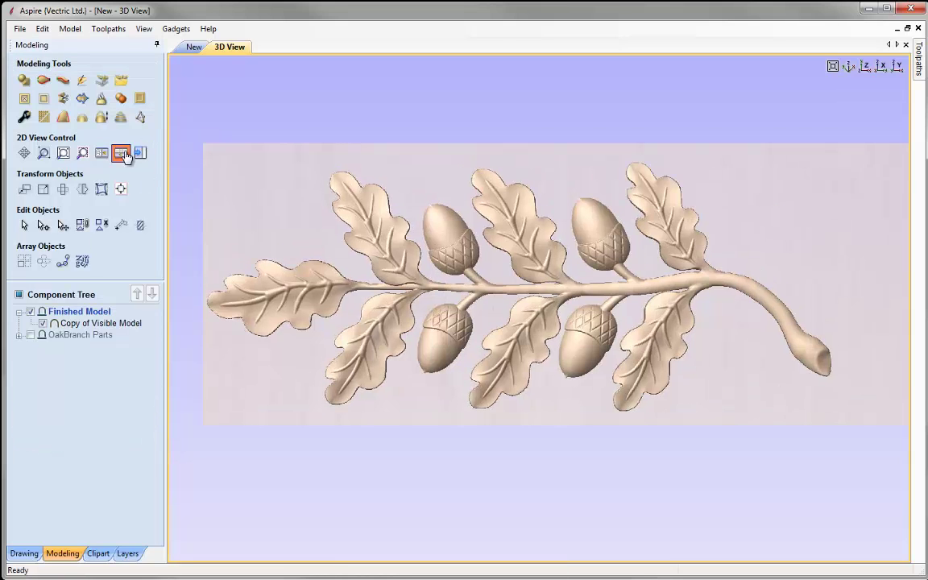
# Step: With the 2D and 3D views stacked, narrow the combined branch from its leaf-tip end to about 6.46 inches wide
pyautogui.click(121, 153)
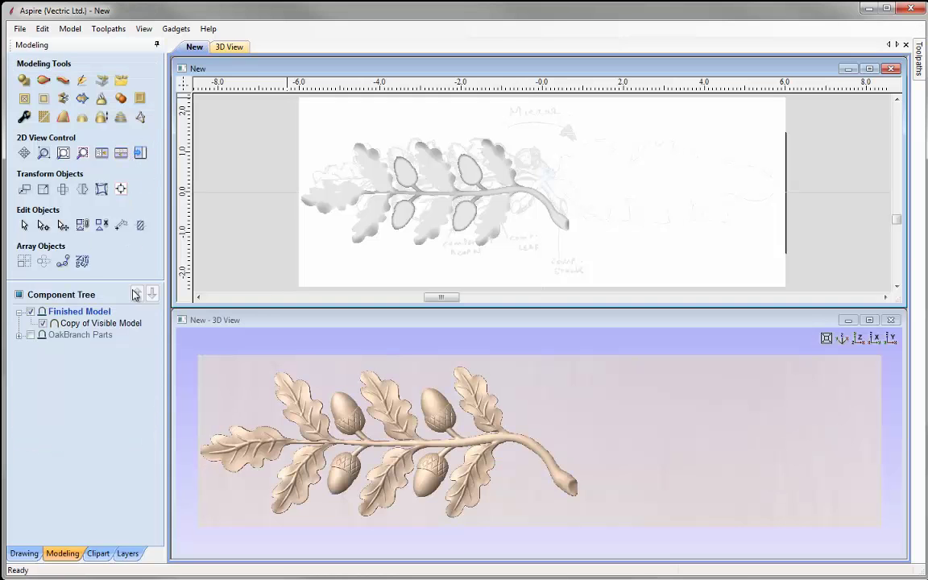
pyautogui.click(311, 418)
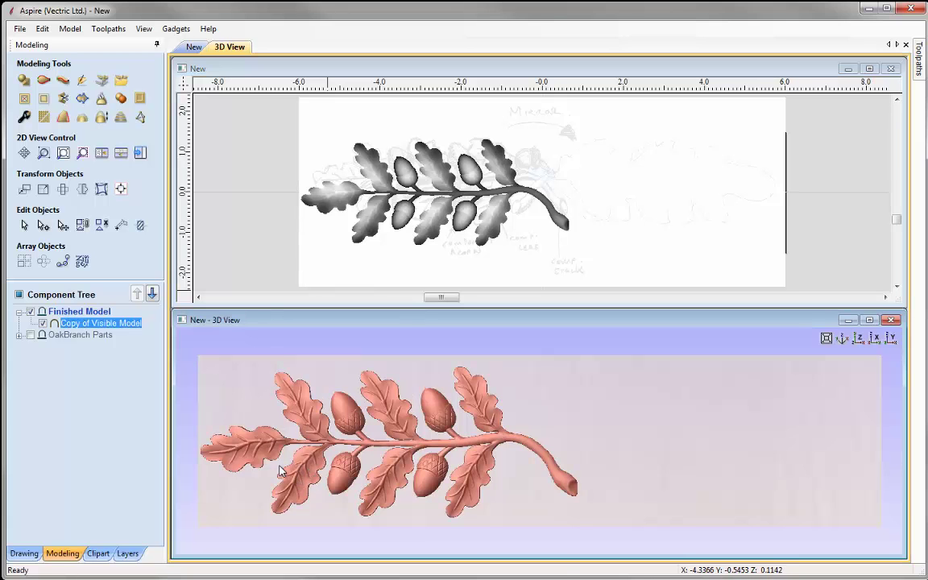
pyautogui.click(296, 179)
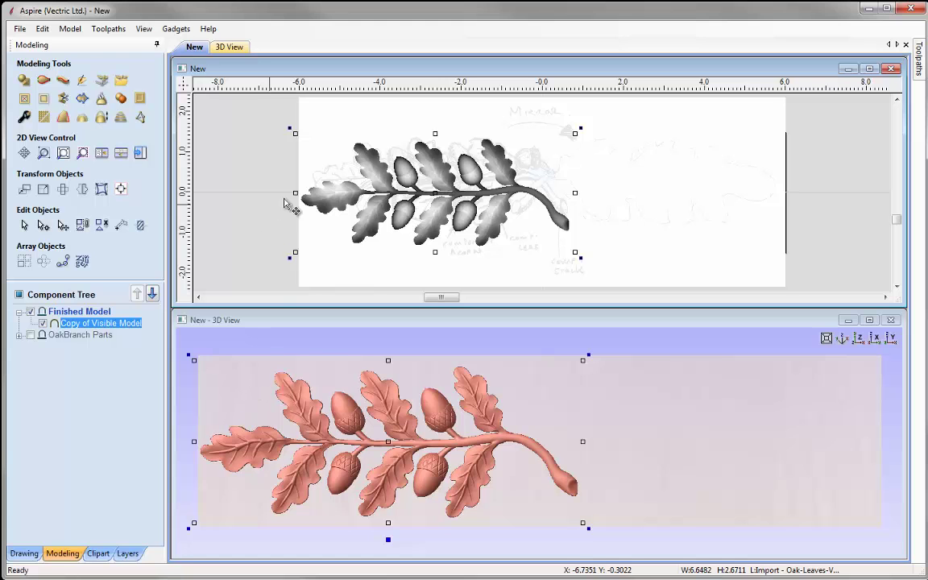
pyautogui.moveTo(299, 198); pyautogui.dragTo(307, 197)
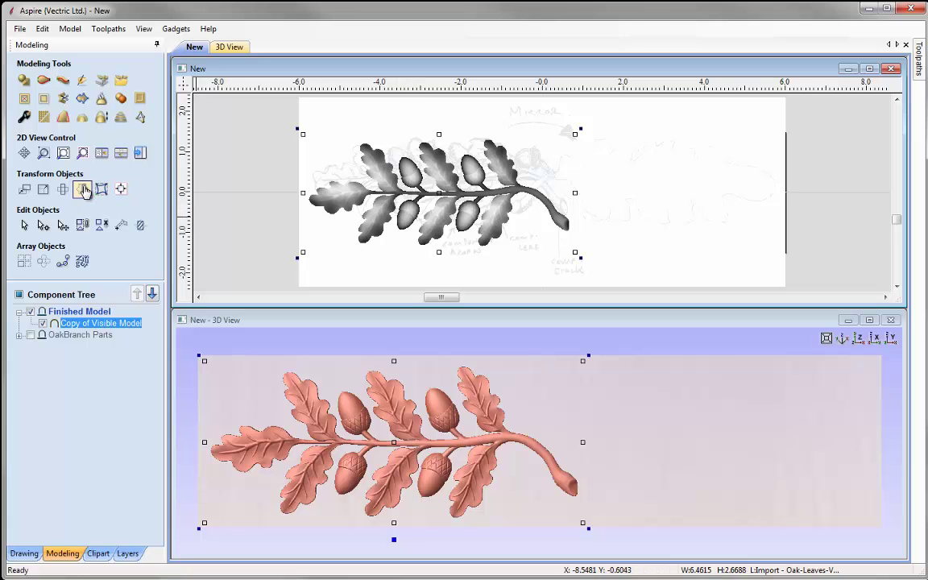
# Step: Create a mirrored copy of the branch by flipping it horizontally about the job center
pyautogui.click(83, 190)
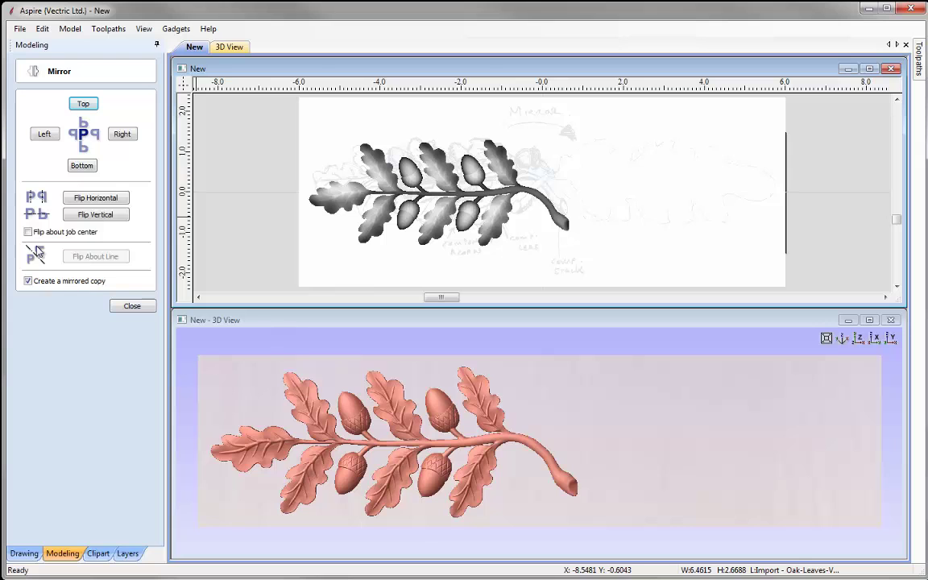
pyautogui.click(40, 234)
pyautogui.click(95, 197)
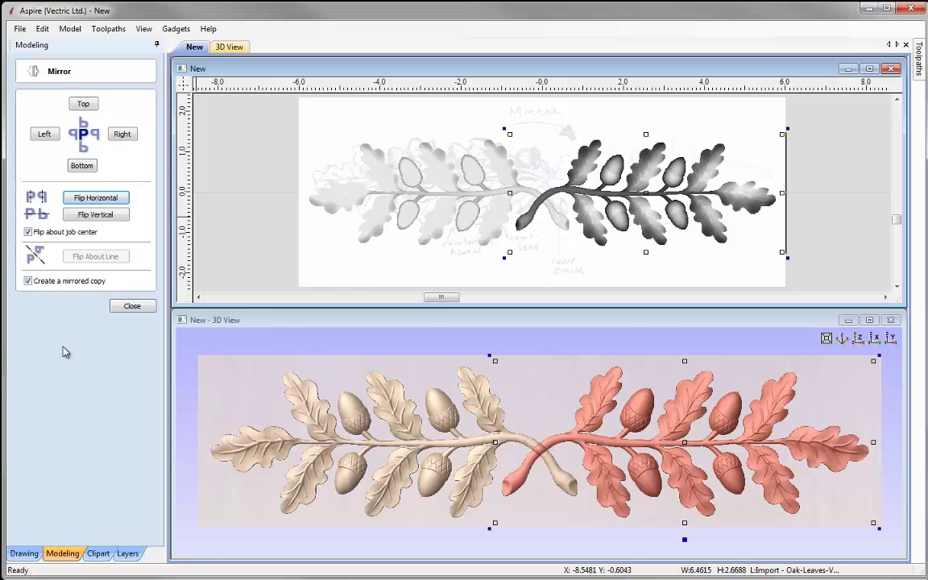
pyautogui.click(129, 304)
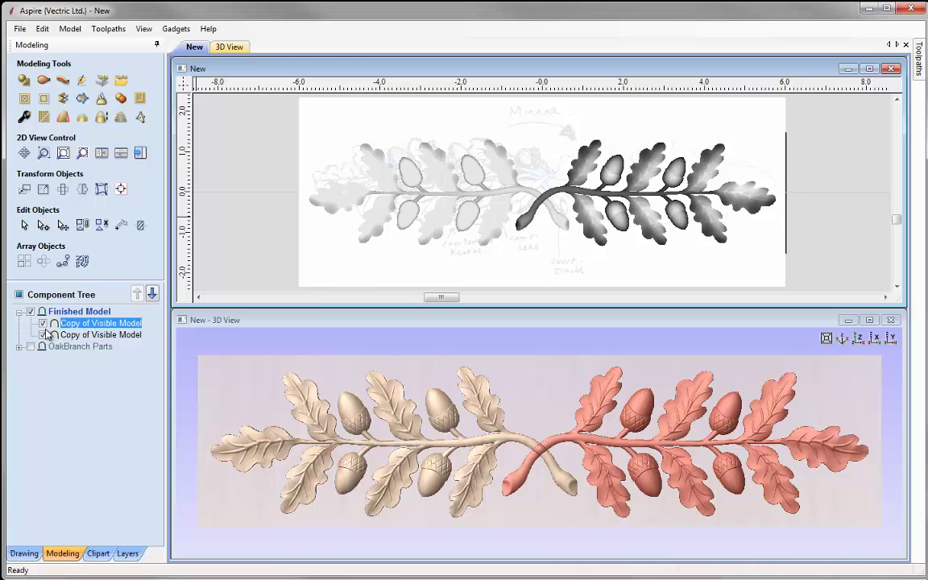
# Step: Set the combine mode of both branch components on the Finished Model level to Merge and deselect them
pyautogui.moveTo(85, 339)
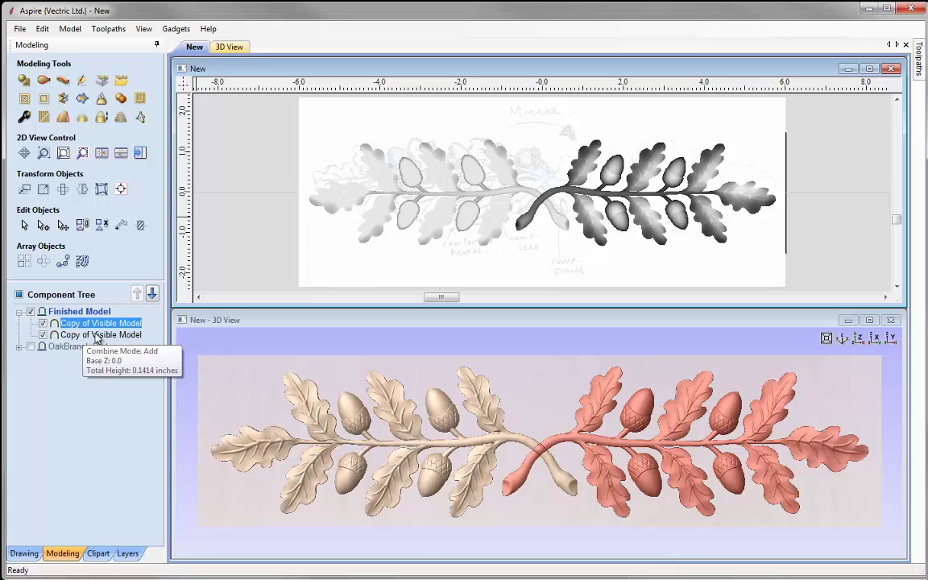
pyautogui.keyDown('ctrl'); pyautogui.click(96, 334); pyautogui.keyUp('ctrl')
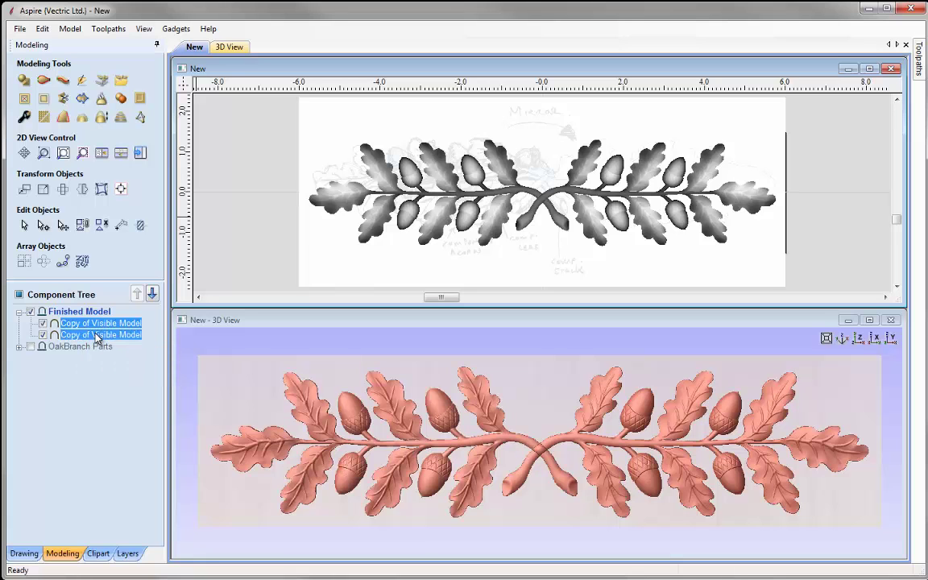
pyautogui.rightClick(99, 339)
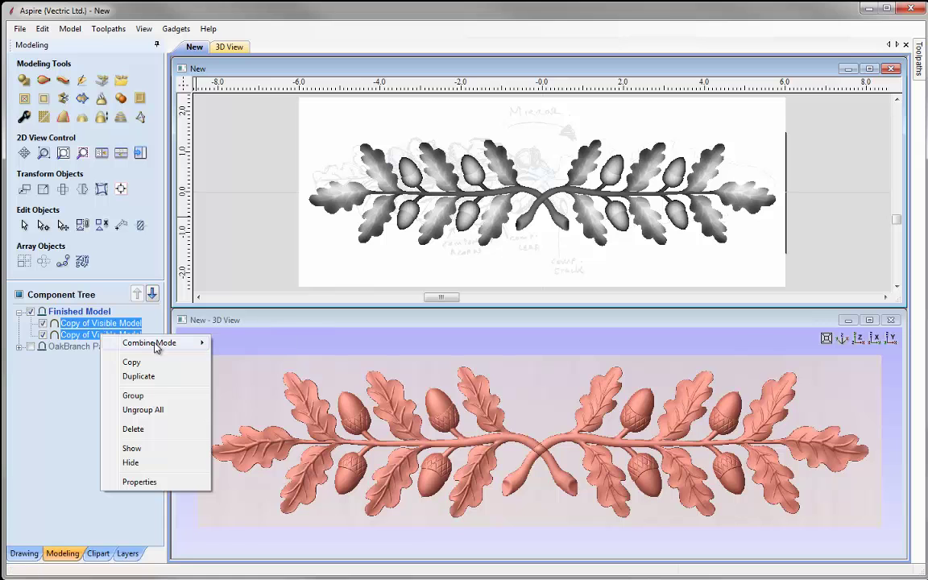
pyautogui.moveTo(162, 342)
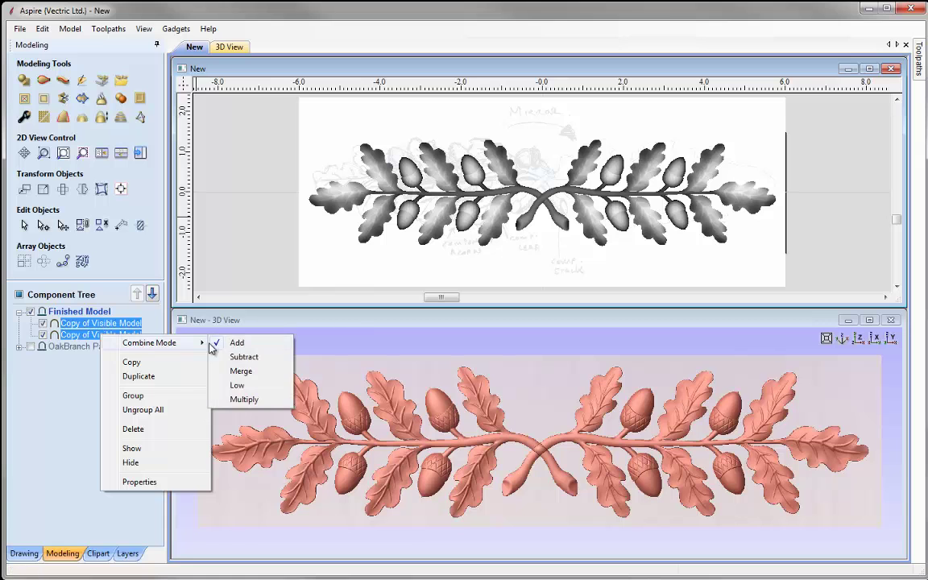
pyautogui.click(253, 373)
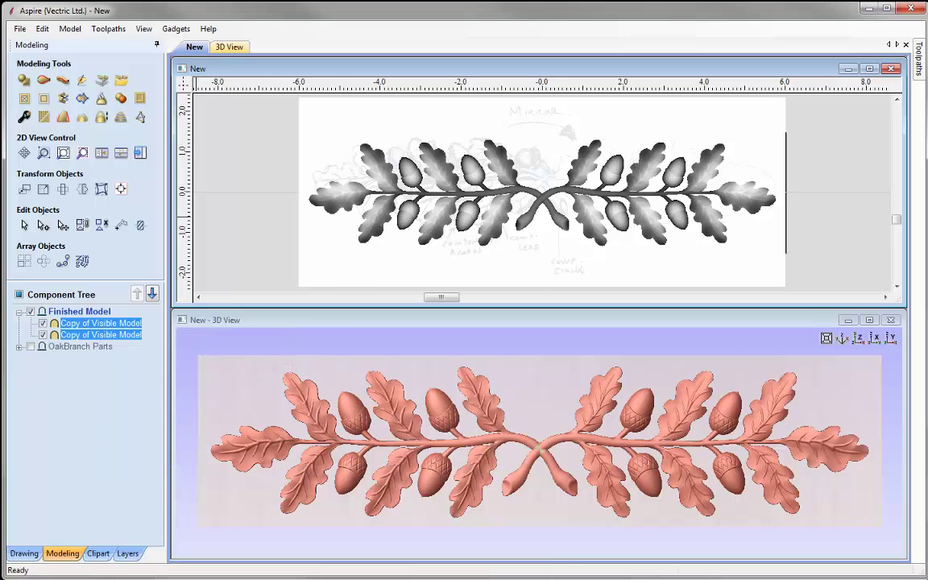
pyautogui.click(338, 272)
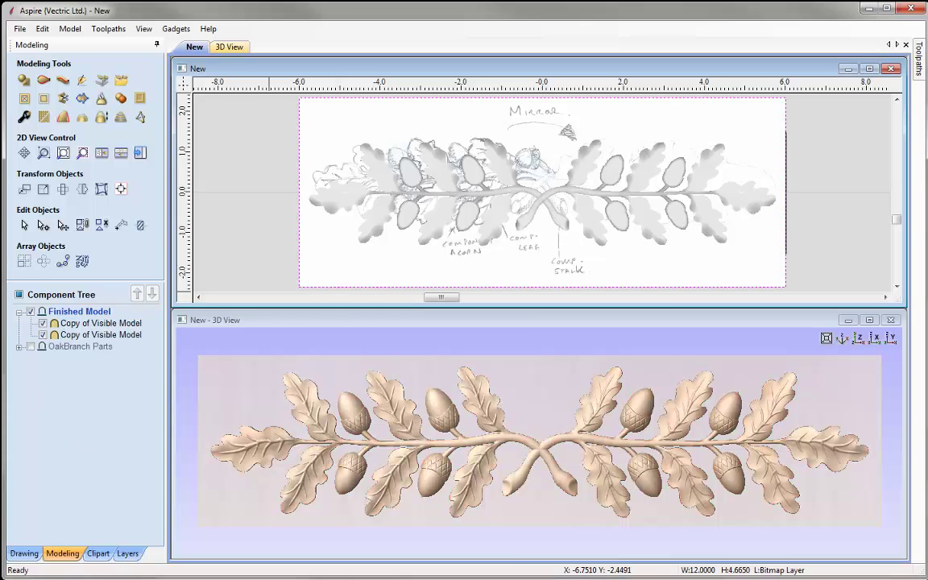
# Step: Enable tilt on the mirrored branch component, with its direction set from the outer leaf tip toward the crossing stalk end
pyautogui.moveTo(502, 369); pyautogui.dragTo(463, 441)
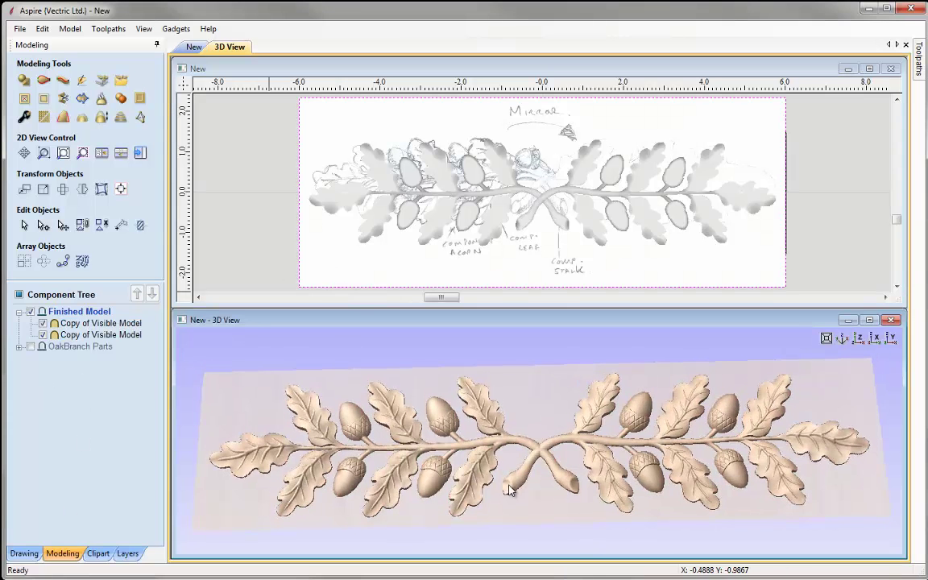
pyautogui.moveTo(514, 484); pyautogui.dragTo(531, 459)
pyautogui.scroll(2, 548, 505)
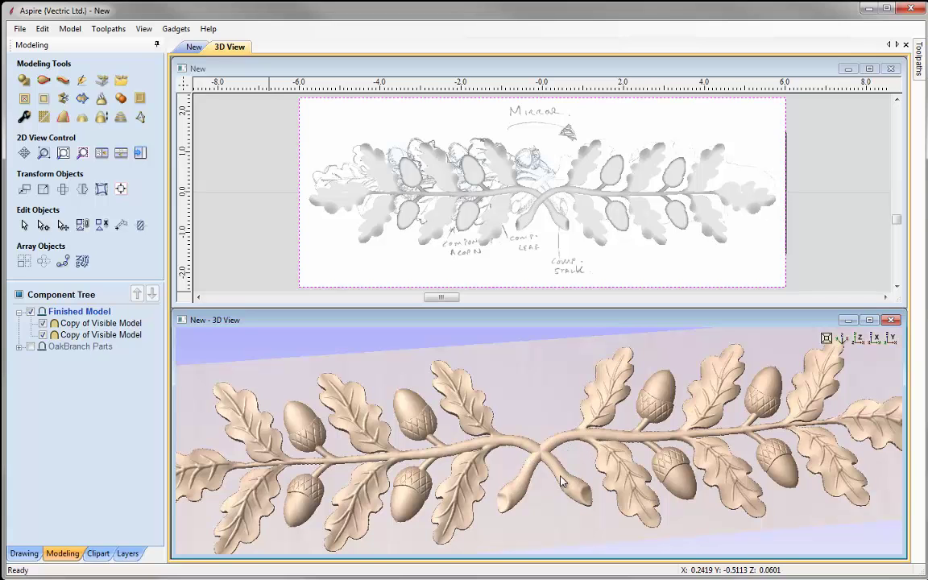
pyautogui.click(602, 446)
pyautogui.scroll(-2, 479, 447)
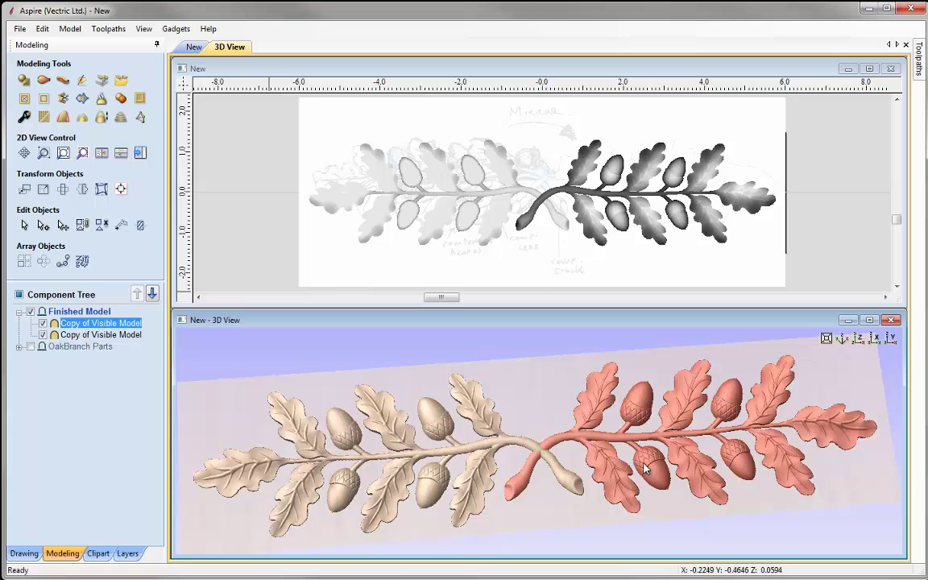
pyautogui.click(582, 439)
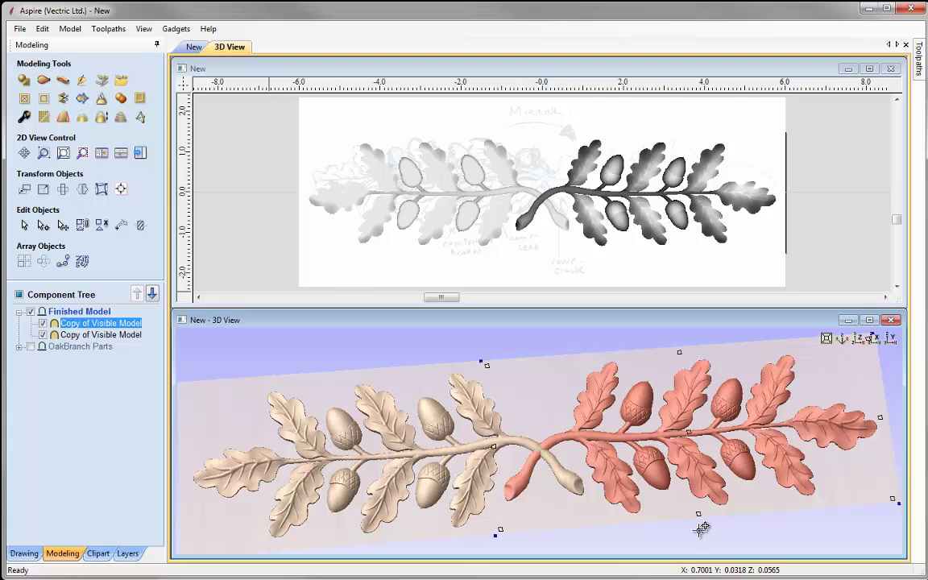
pyautogui.rightClick(703, 527)
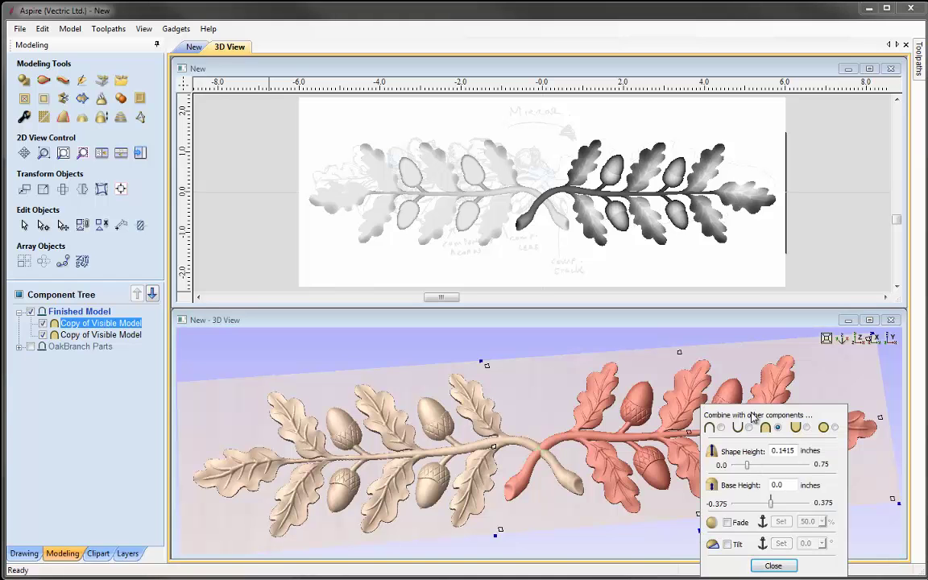
pyautogui.moveTo(690, 416); pyautogui.dragTo(251, 353)
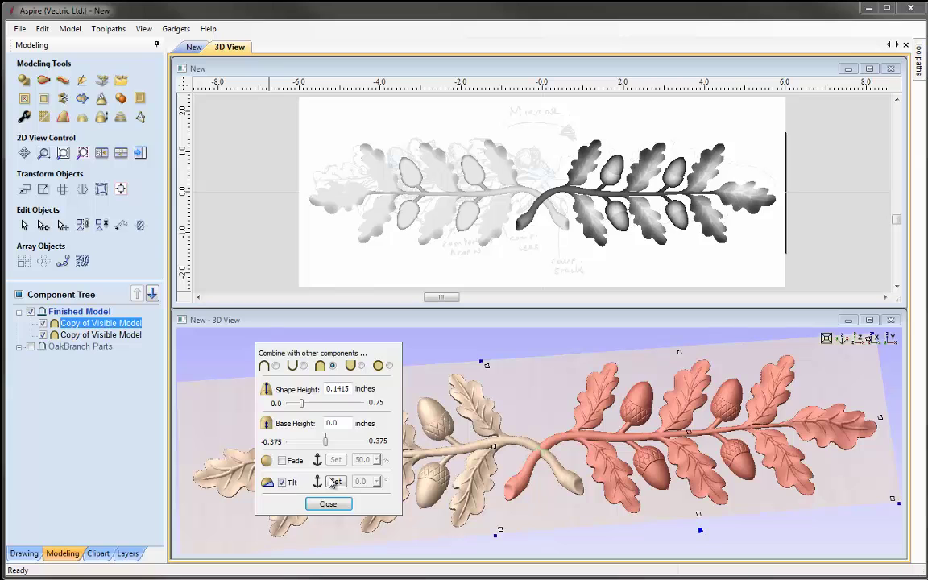
pyautogui.click(281, 481)
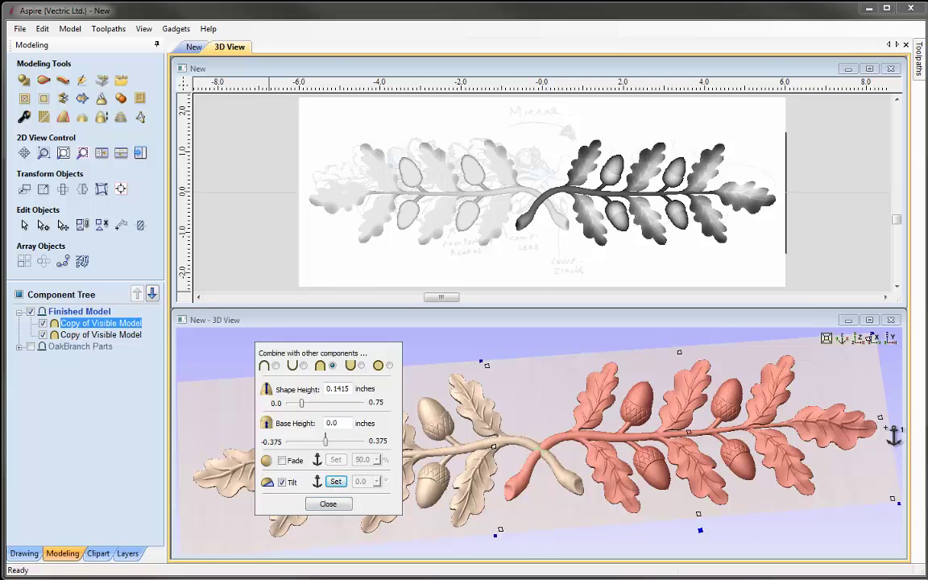
pyautogui.click(462, 460)
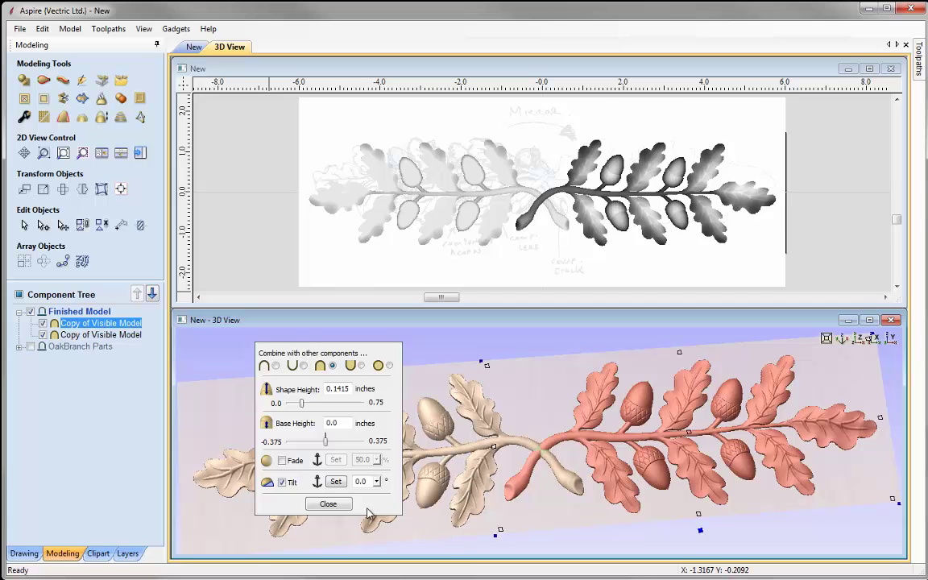
# Step: Try a tilt of 1.2° on the mirrored branch and check how its stalk rises over the other one
pyautogui.click(377, 482)
pyautogui.moveTo(386, 497); pyautogui.dragTo(389, 500)
pyautogui.moveTo(574, 510); pyautogui.dragTo(681, 453)
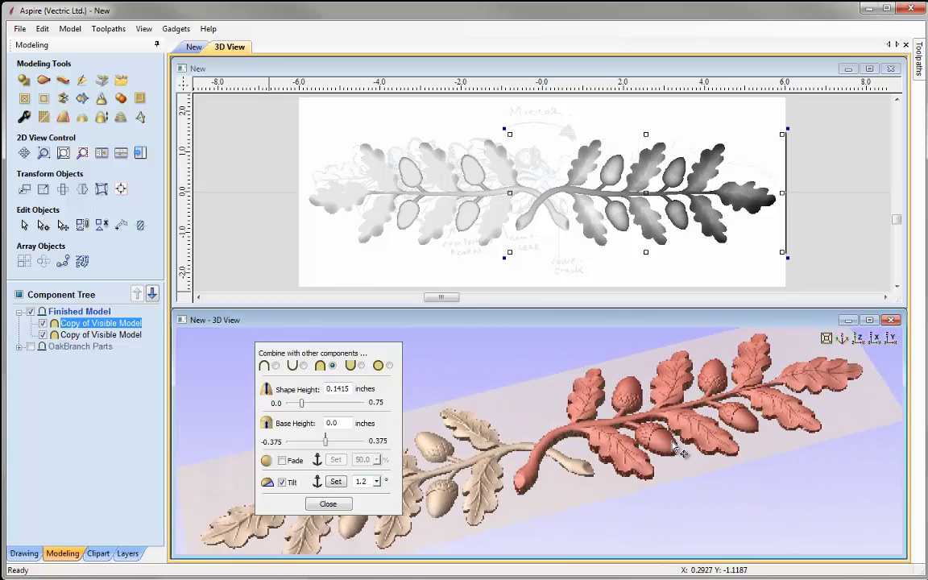
pyautogui.moveTo(548, 502); pyautogui.dragTo(464, 493)
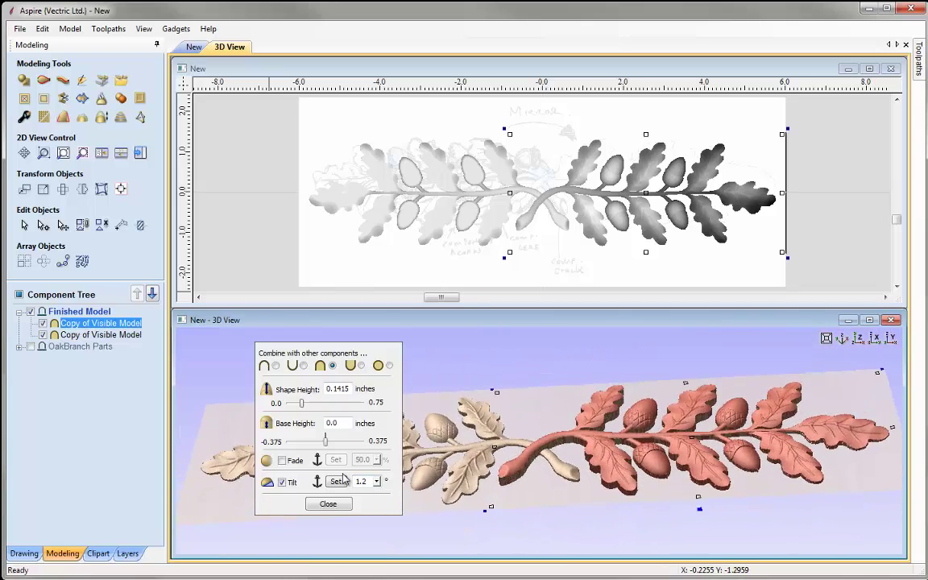
# Step: Set the mirrored branch's tilt to 0.3° so its stalk passes slightly over the other, and close its properties
pyautogui.doubleClick(366, 481)
pyautogui.click(376, 481)
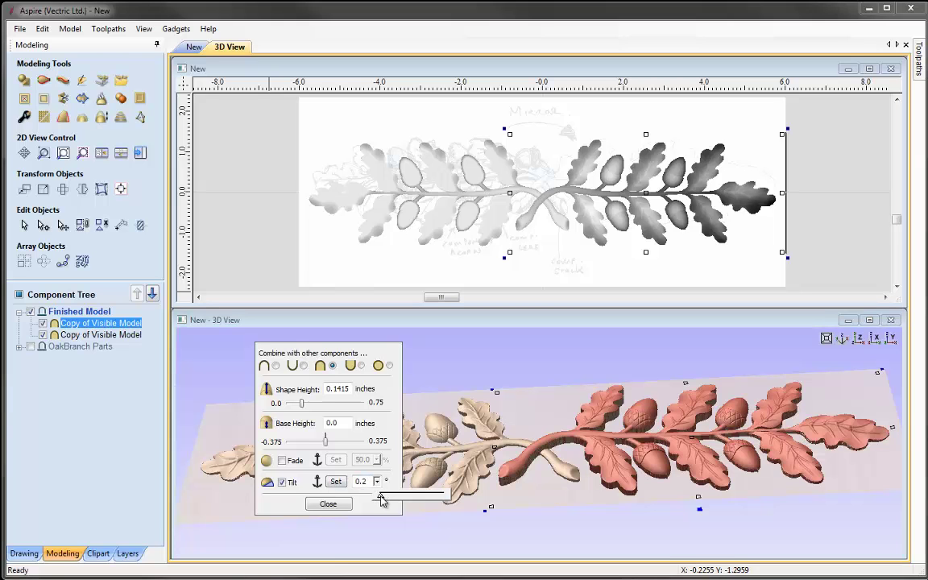
pyautogui.moveTo(382, 496); pyautogui.dragTo(383, 498)
pyautogui.moveTo(543, 503); pyautogui.dragTo(596, 548)
pyautogui.moveTo(596, 552); pyautogui.dragTo(567, 514, button='right')
pyautogui.moveTo(567, 514); pyautogui.dragTo(531, 477)
pyautogui.moveTo(360, 485); pyautogui.dragTo(376, 486)
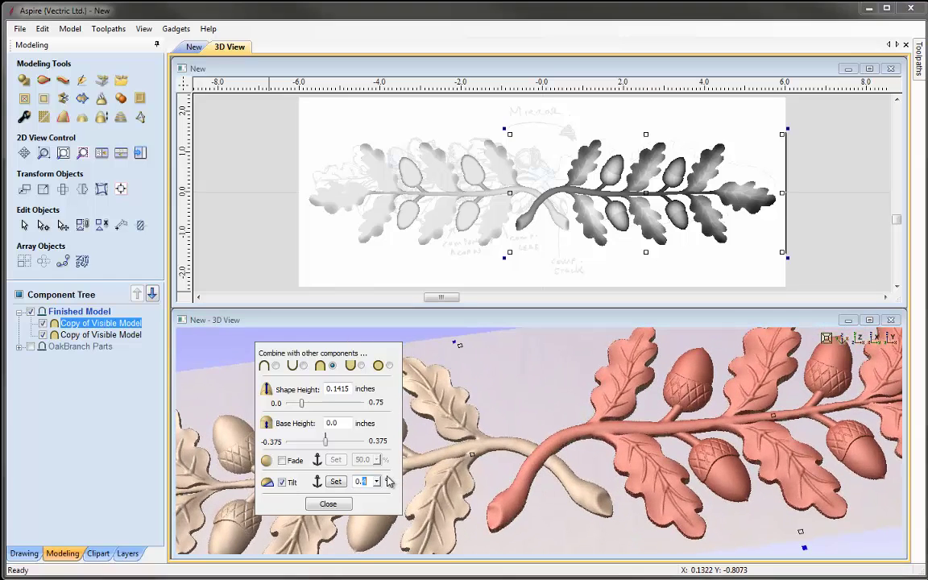
pyautogui.moveTo(566, 526); pyautogui.dragTo(495, 452)
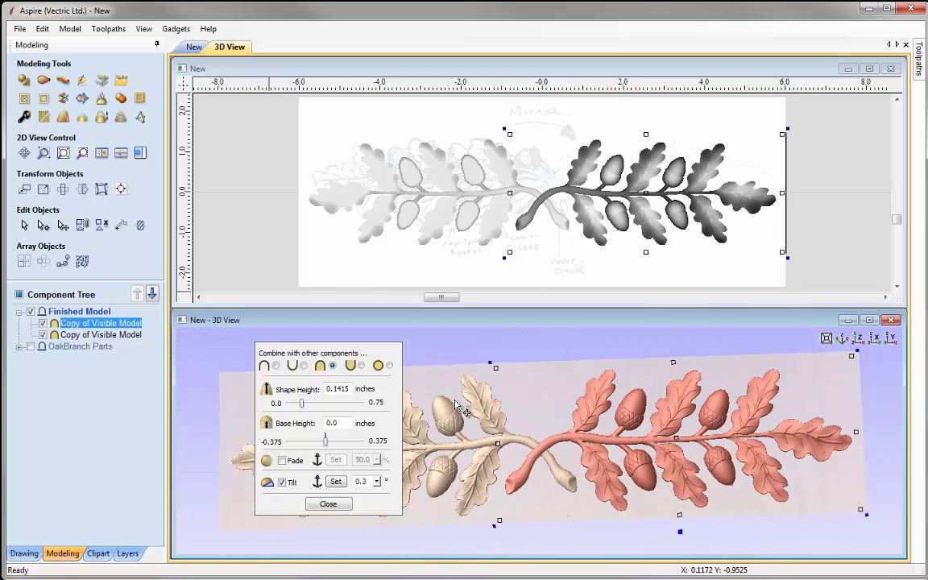
pyautogui.click(339, 506)
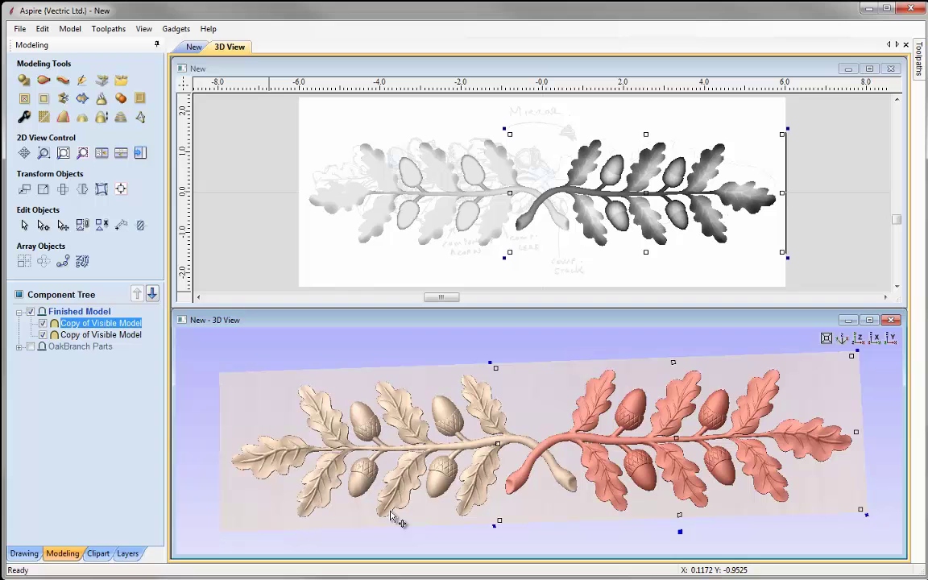
# Step: Maximize the 3D view, deselect the branch and examine the whole mirrored design from above and at an angle
pyautogui.click(870, 321)
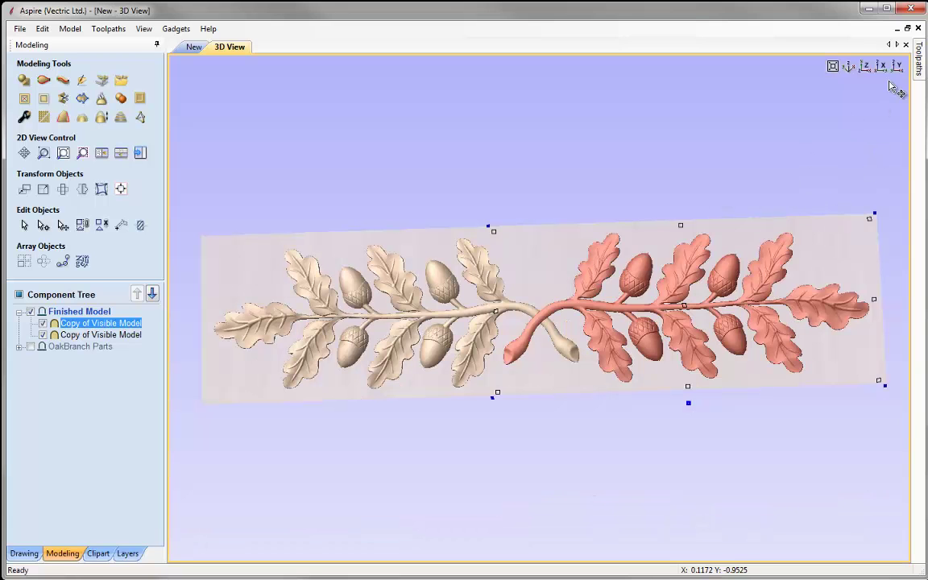
pyautogui.click(864, 66)
pyautogui.click(466, 407)
pyautogui.moveTo(465, 407); pyautogui.dragTo(503, 376)
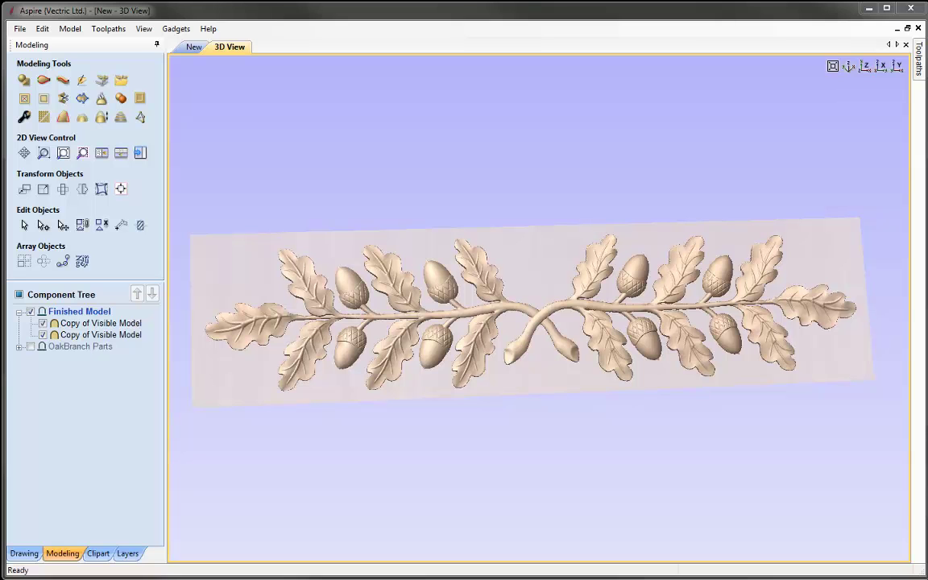
# Step: Save the project as OakBranch_MODEL.crv3d in the OakBranch_FILES folder, replacing the existing file
pyautogui.click(20, 29)
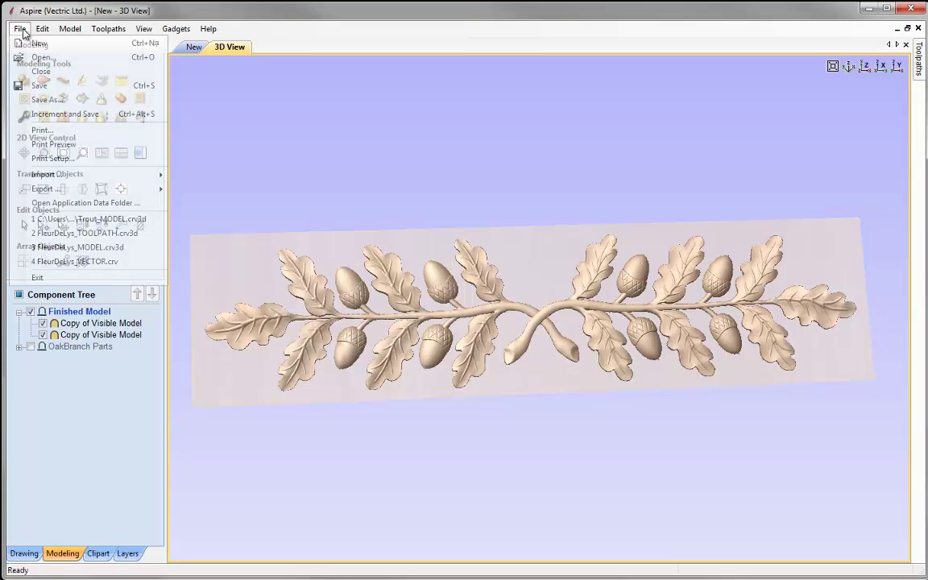
pyautogui.click(53, 99)
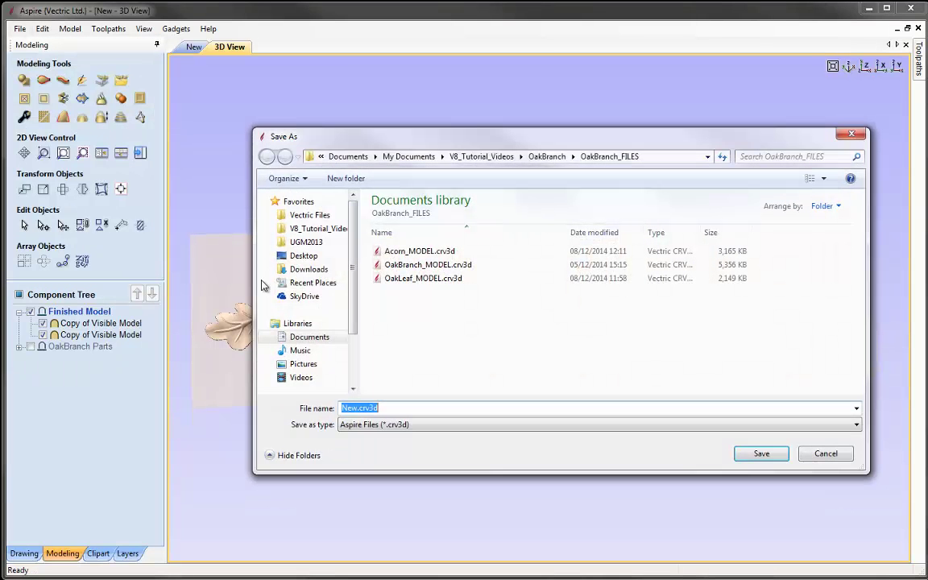
pyautogui.click(435, 272)
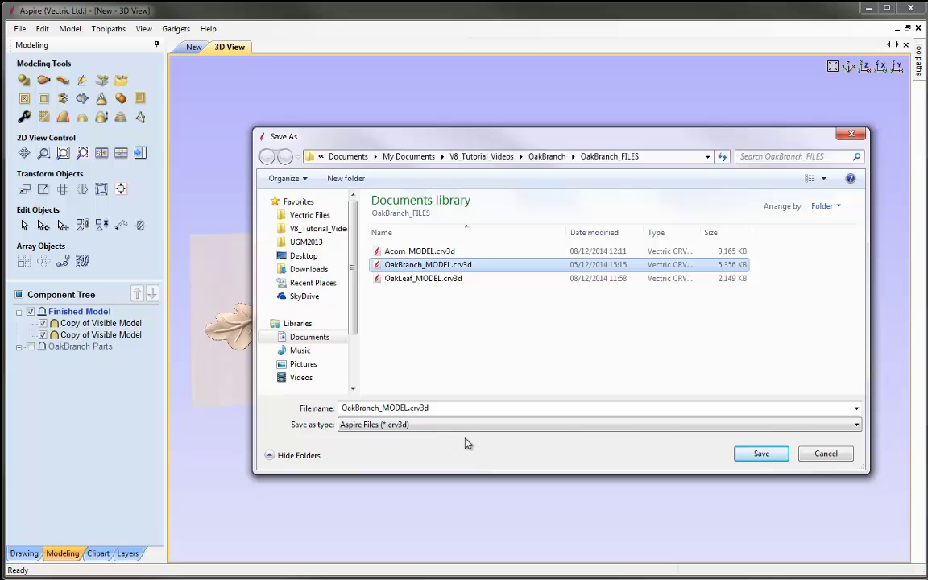
pyautogui.click(762, 455)
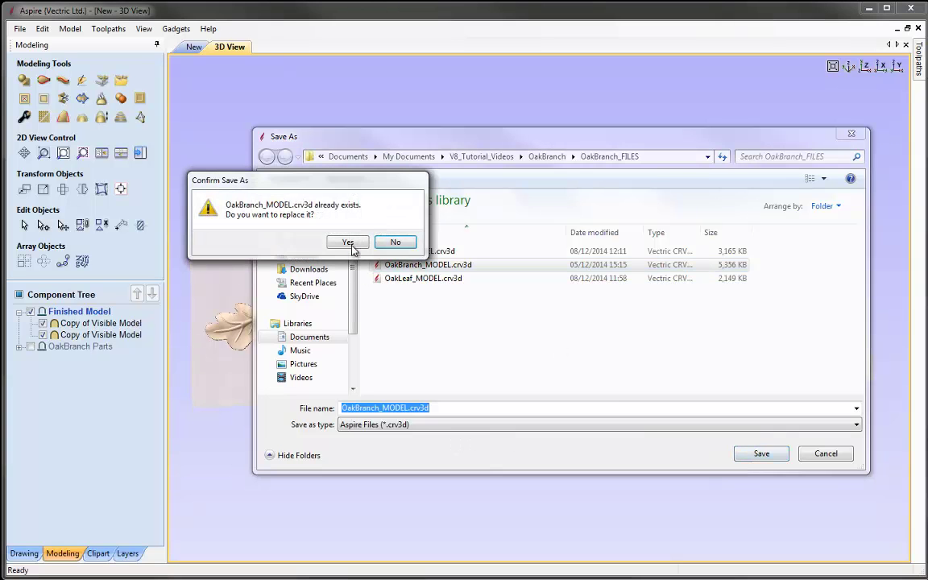
pyautogui.click(348, 244)
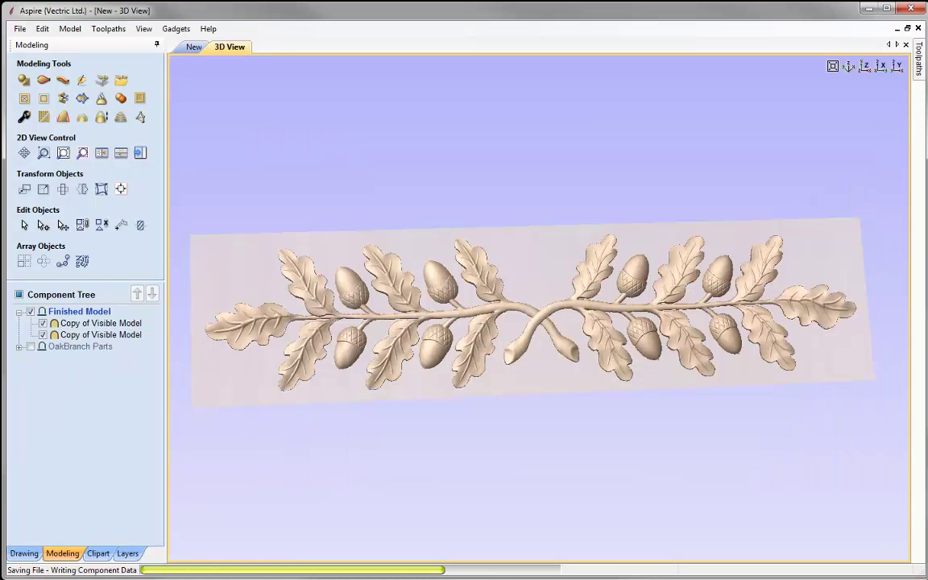